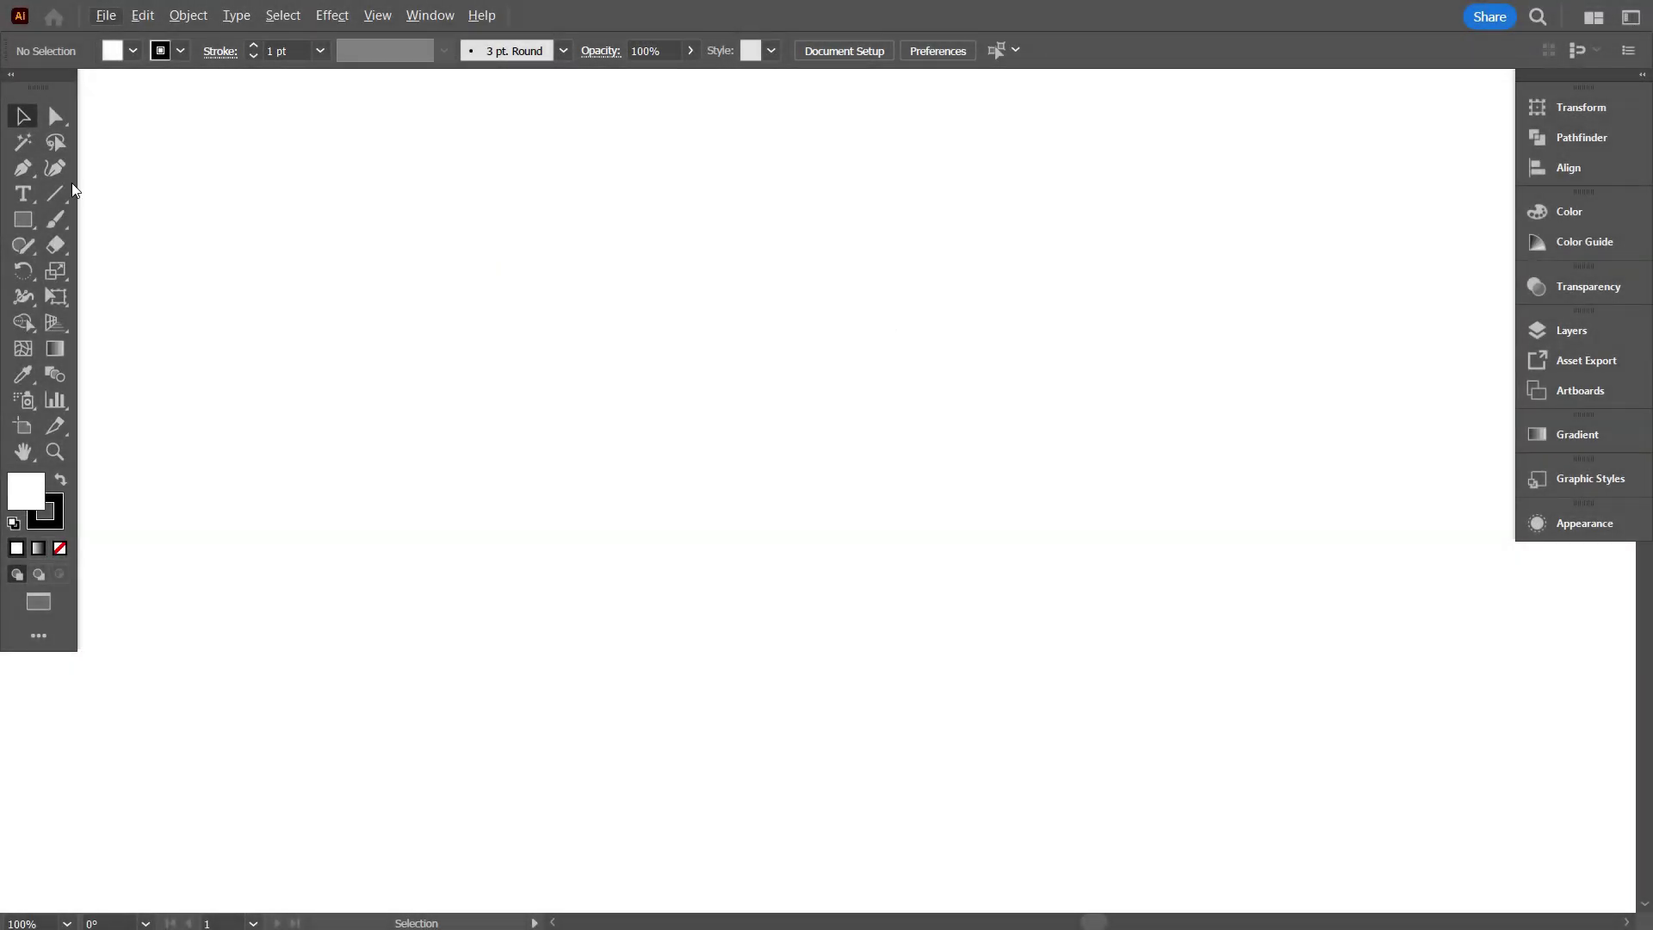
Step: Draw one long vertical line on the artboard with the Line Segment tool
left_click(57, 189)
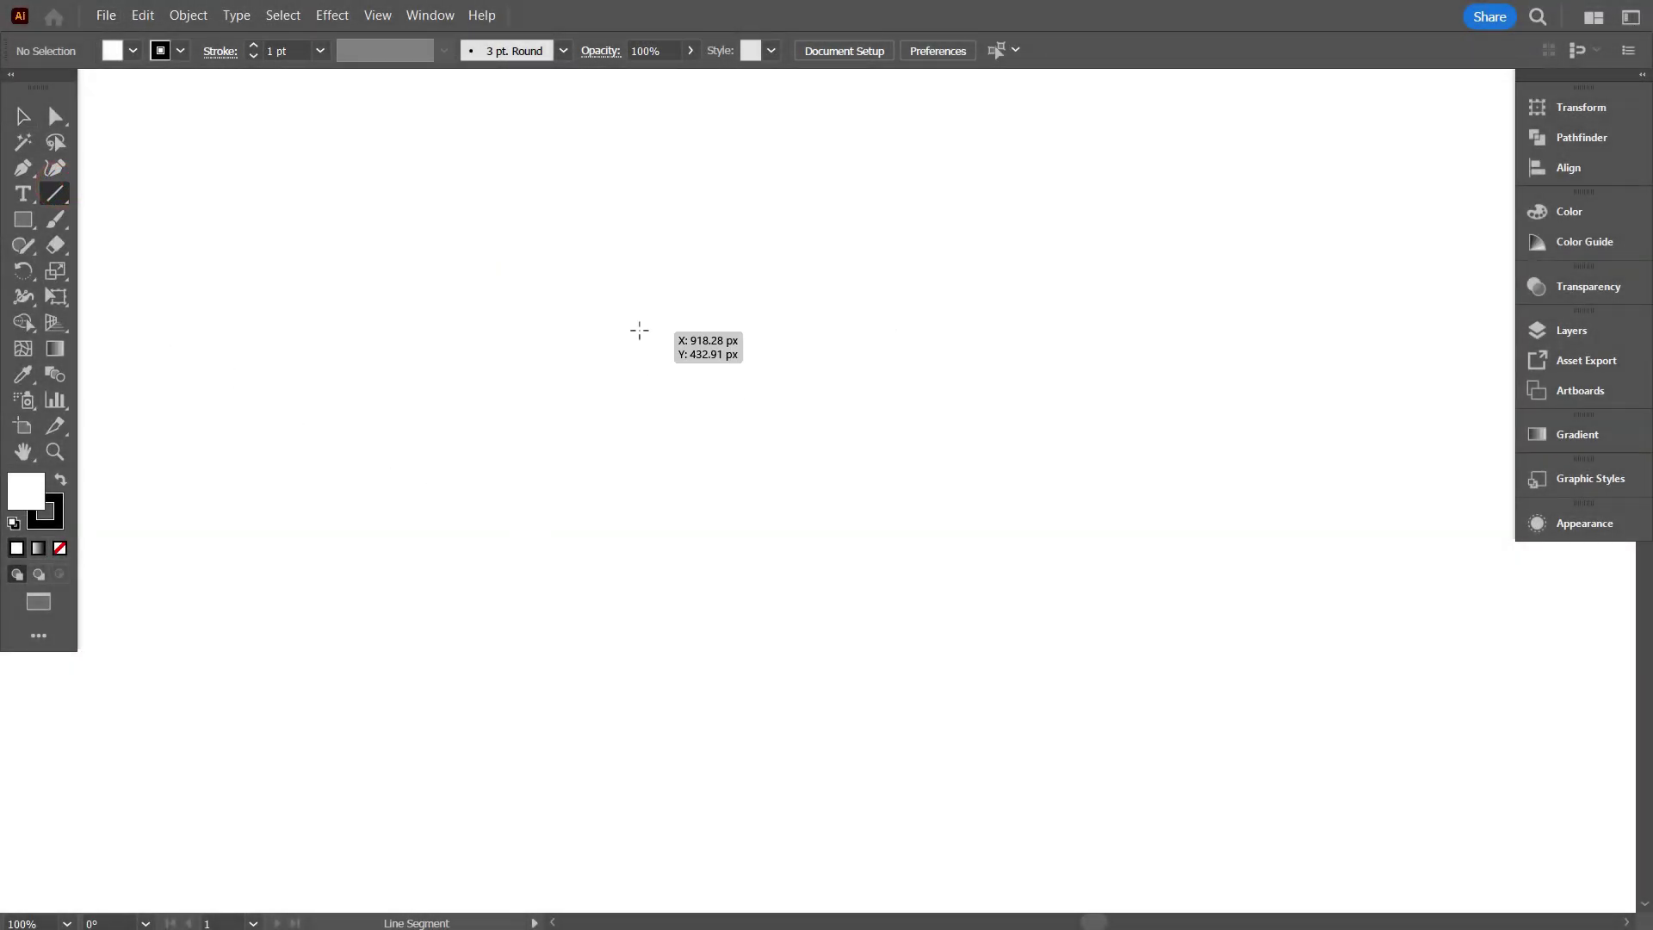
left_click_drag(640, 330, 640, 712)
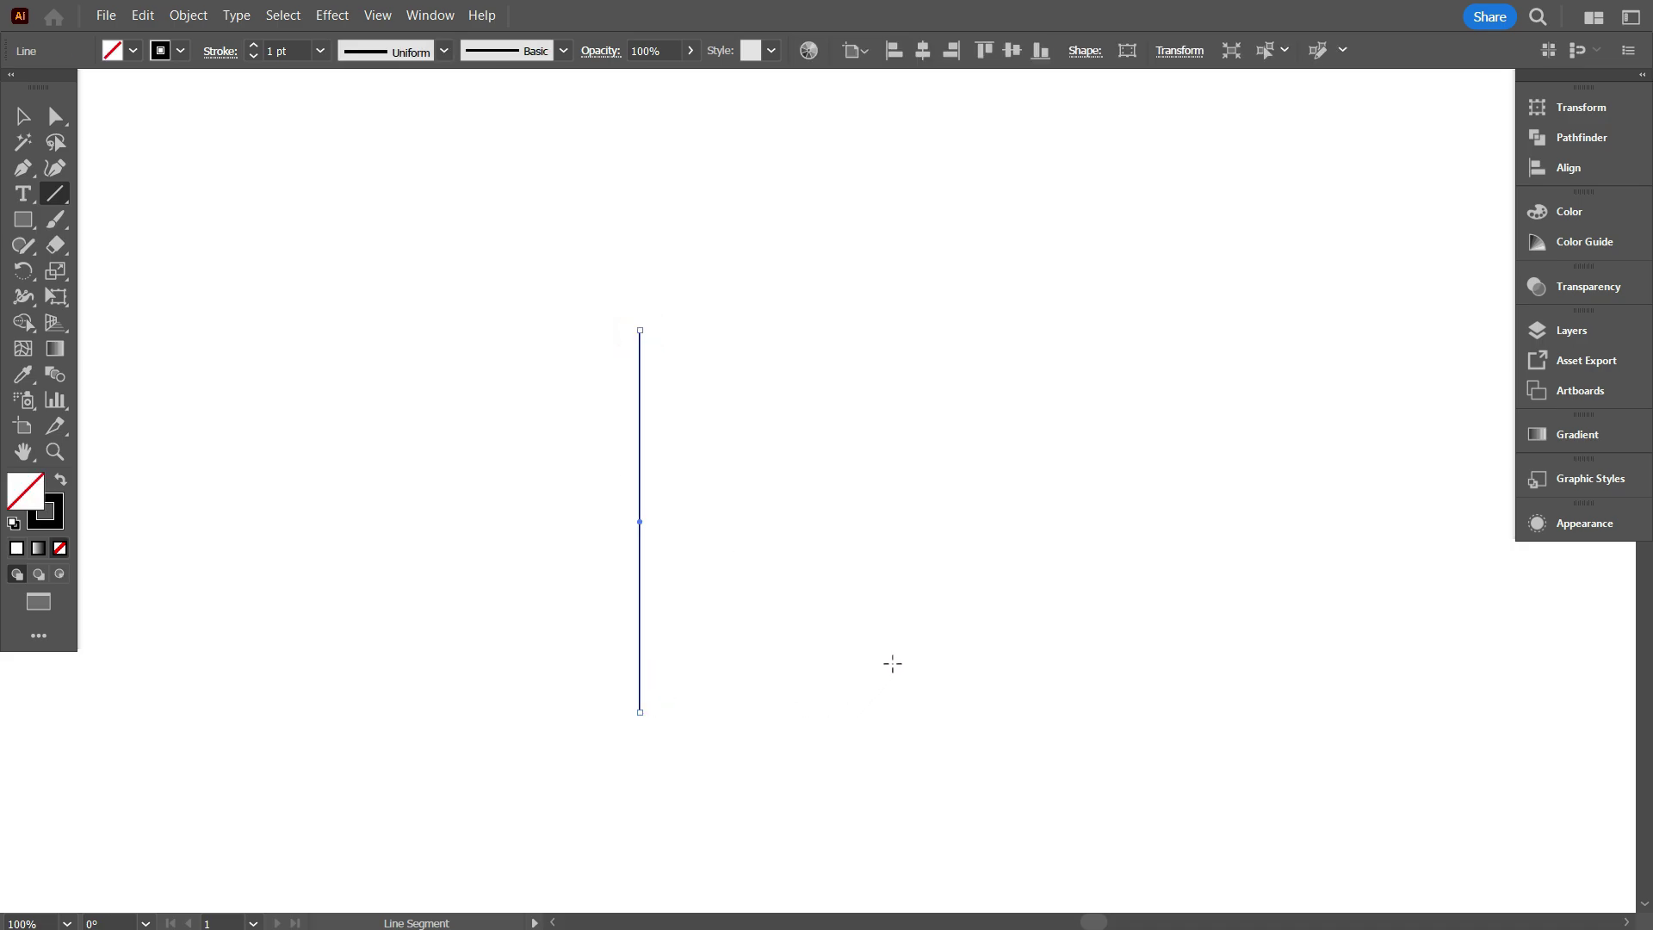
left_click(23, 115)
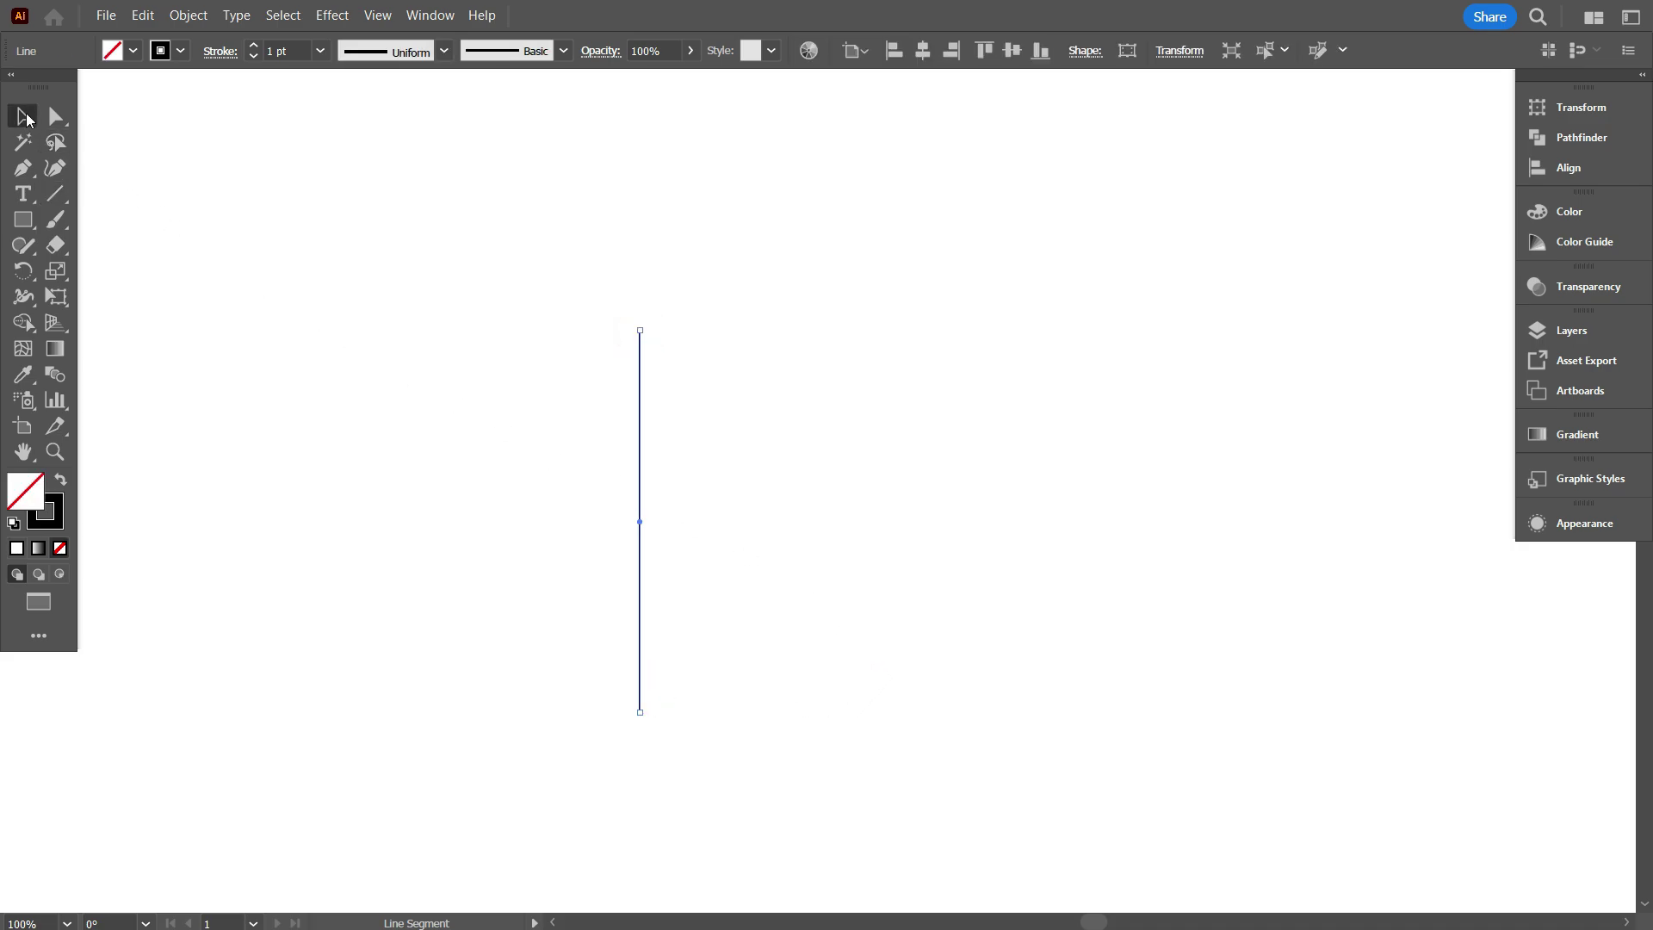
left_click(423, 481)
Step: Alt-drag a copy to the right and repeat with Ctrl+D for ten evenly spaced lines
scroll(563, 632, "up", 1)
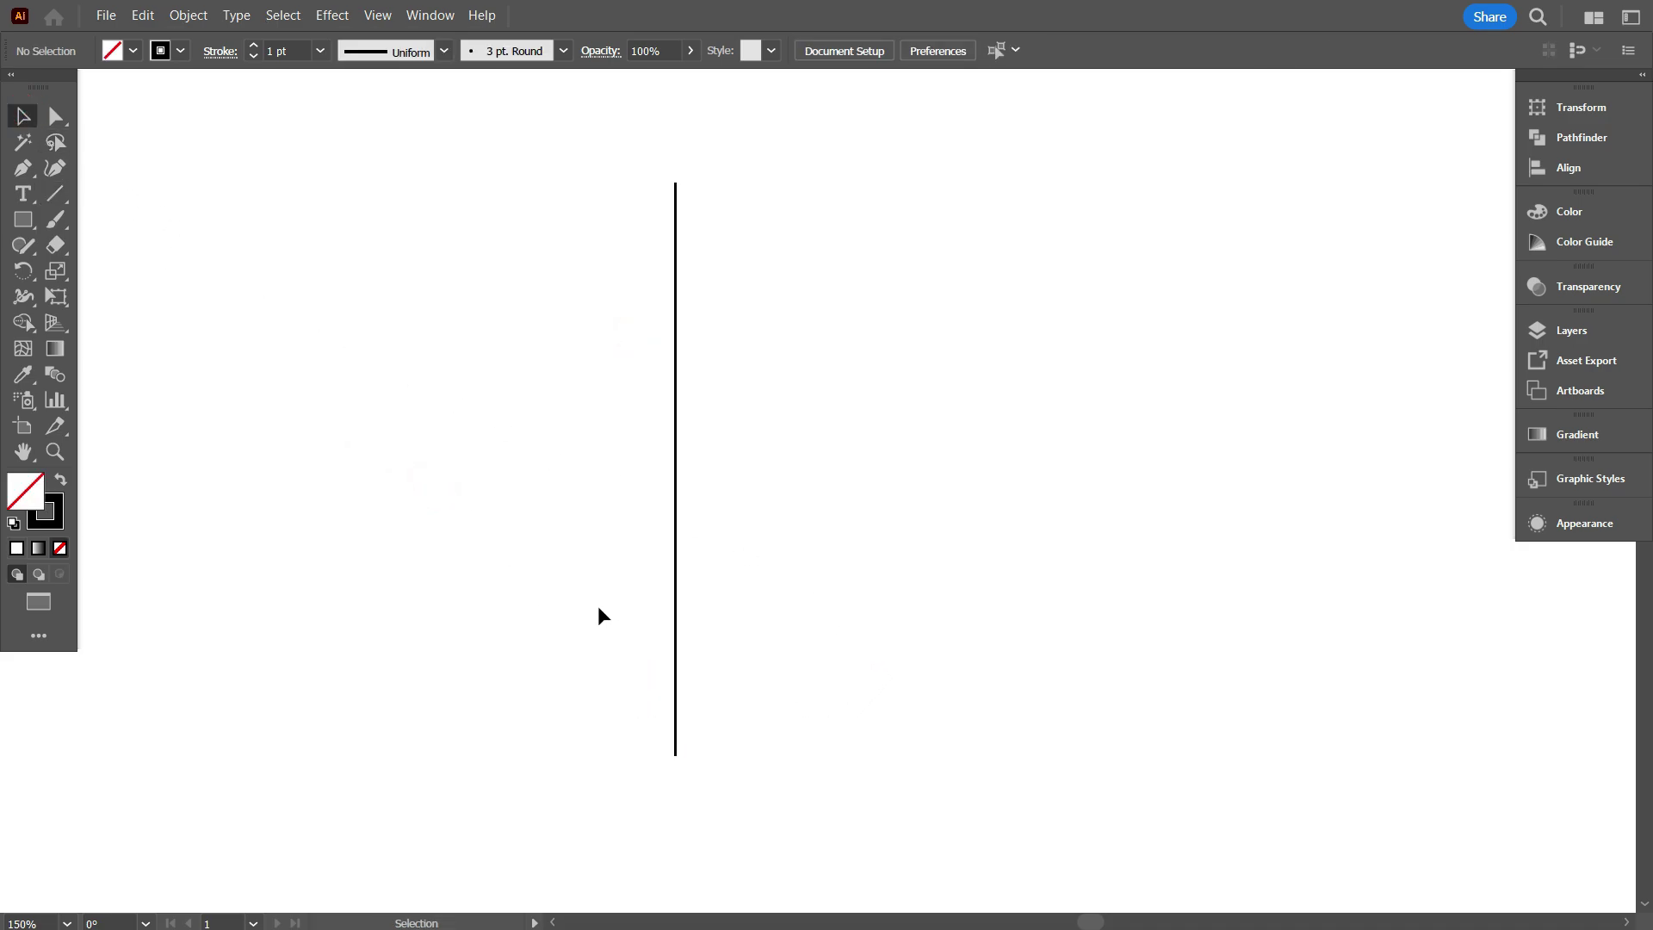
left_click(675, 465)
left_click_drag(675, 465, 709, 467)
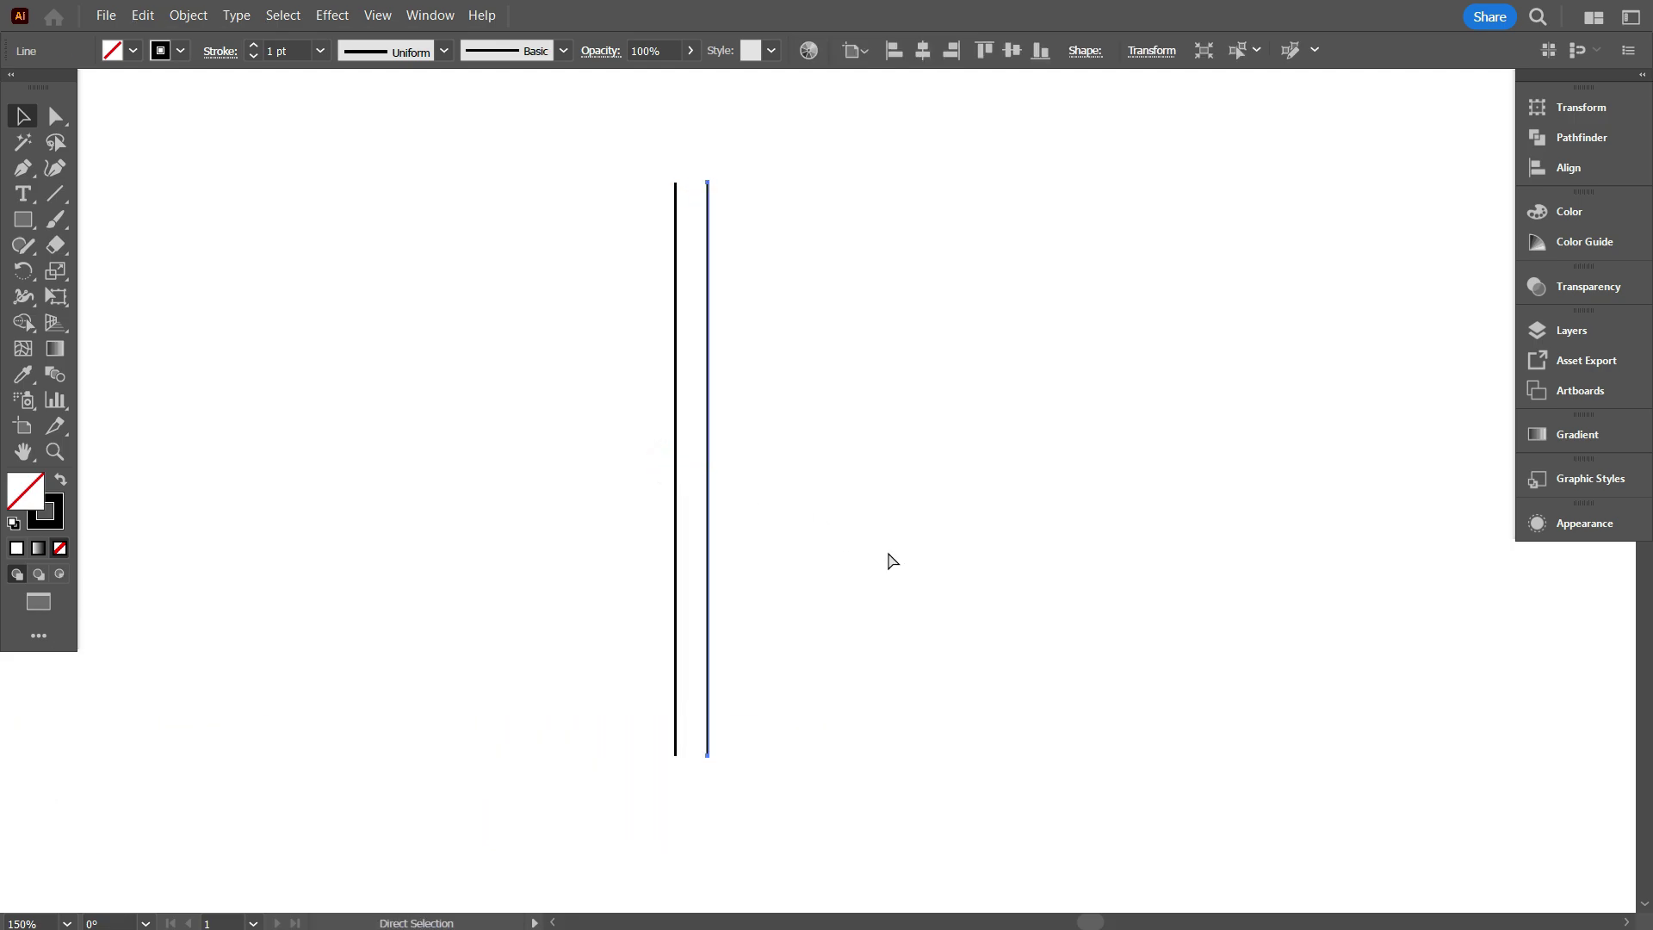
key("ctrl+d")
key("ctrl+d")
key("ctrl+d")
key("ctrl+d")
key("ctrl+d")
key("ctrl+d")
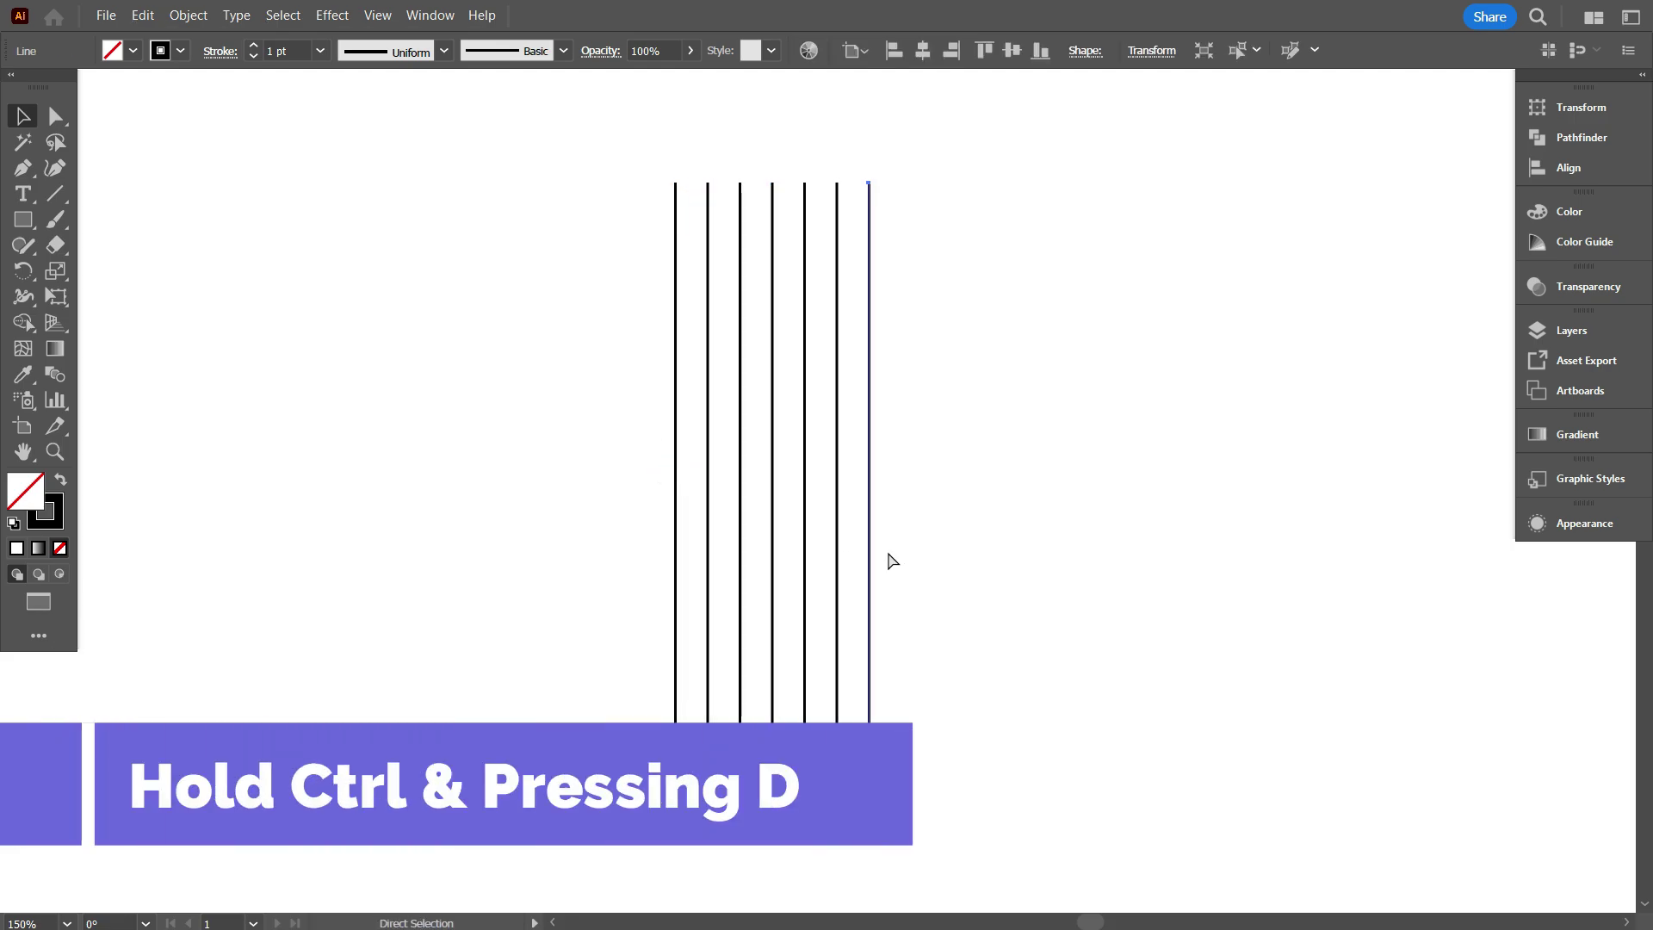
key("ctrl+d")
key("ctrl+d")
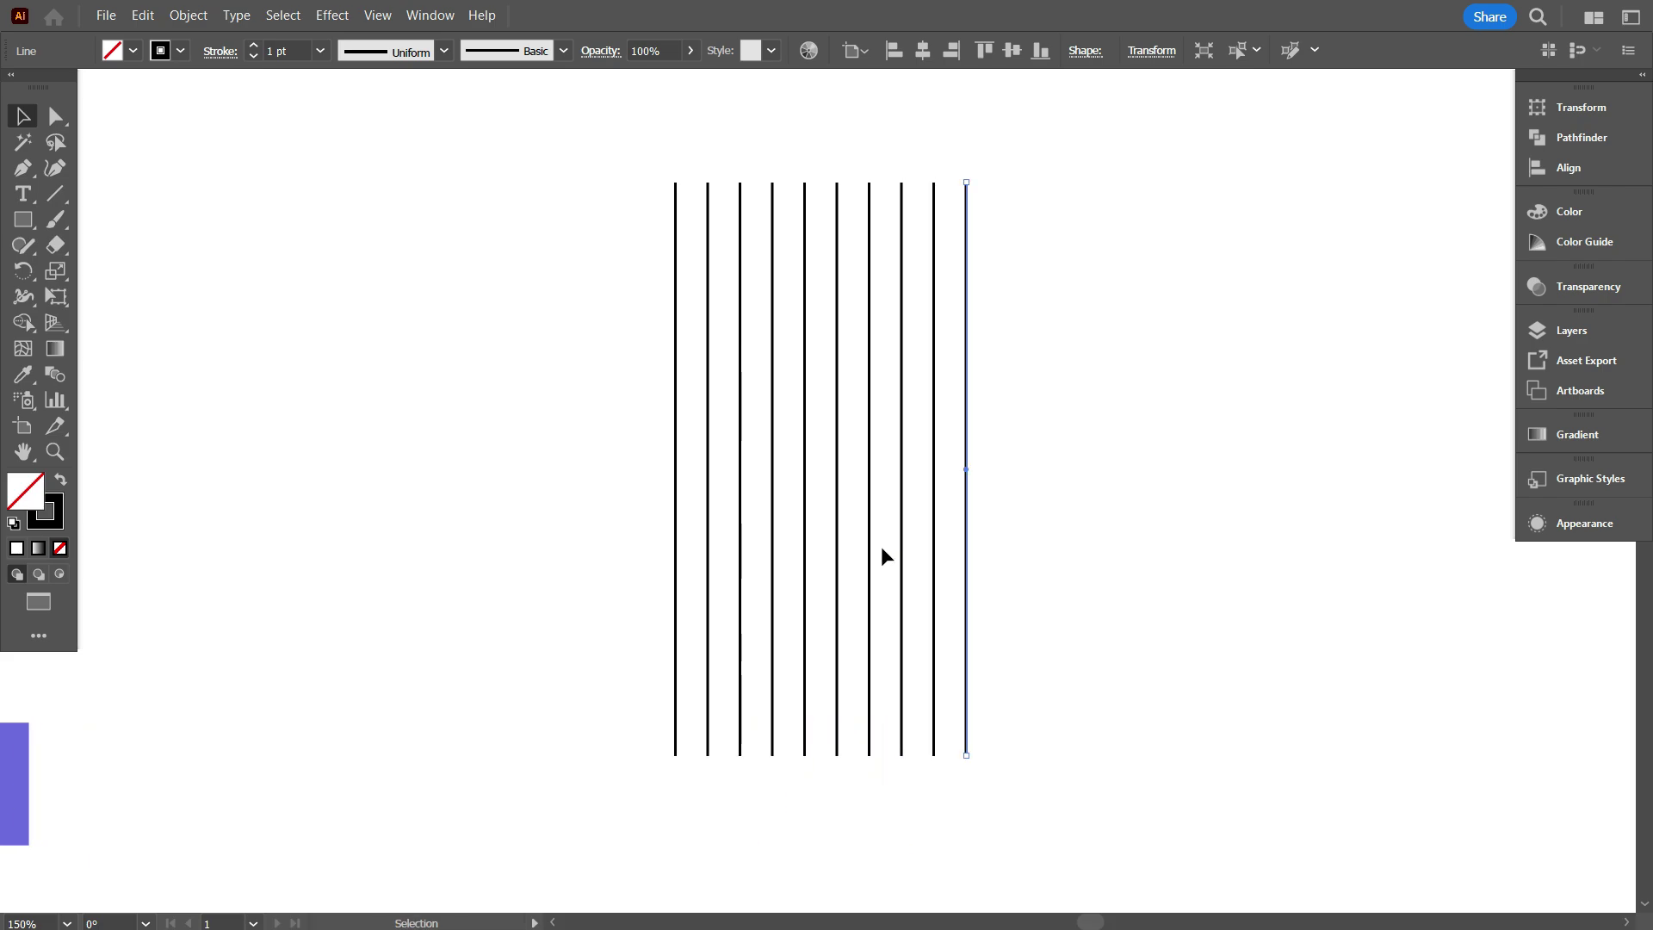
left_click(503, 424)
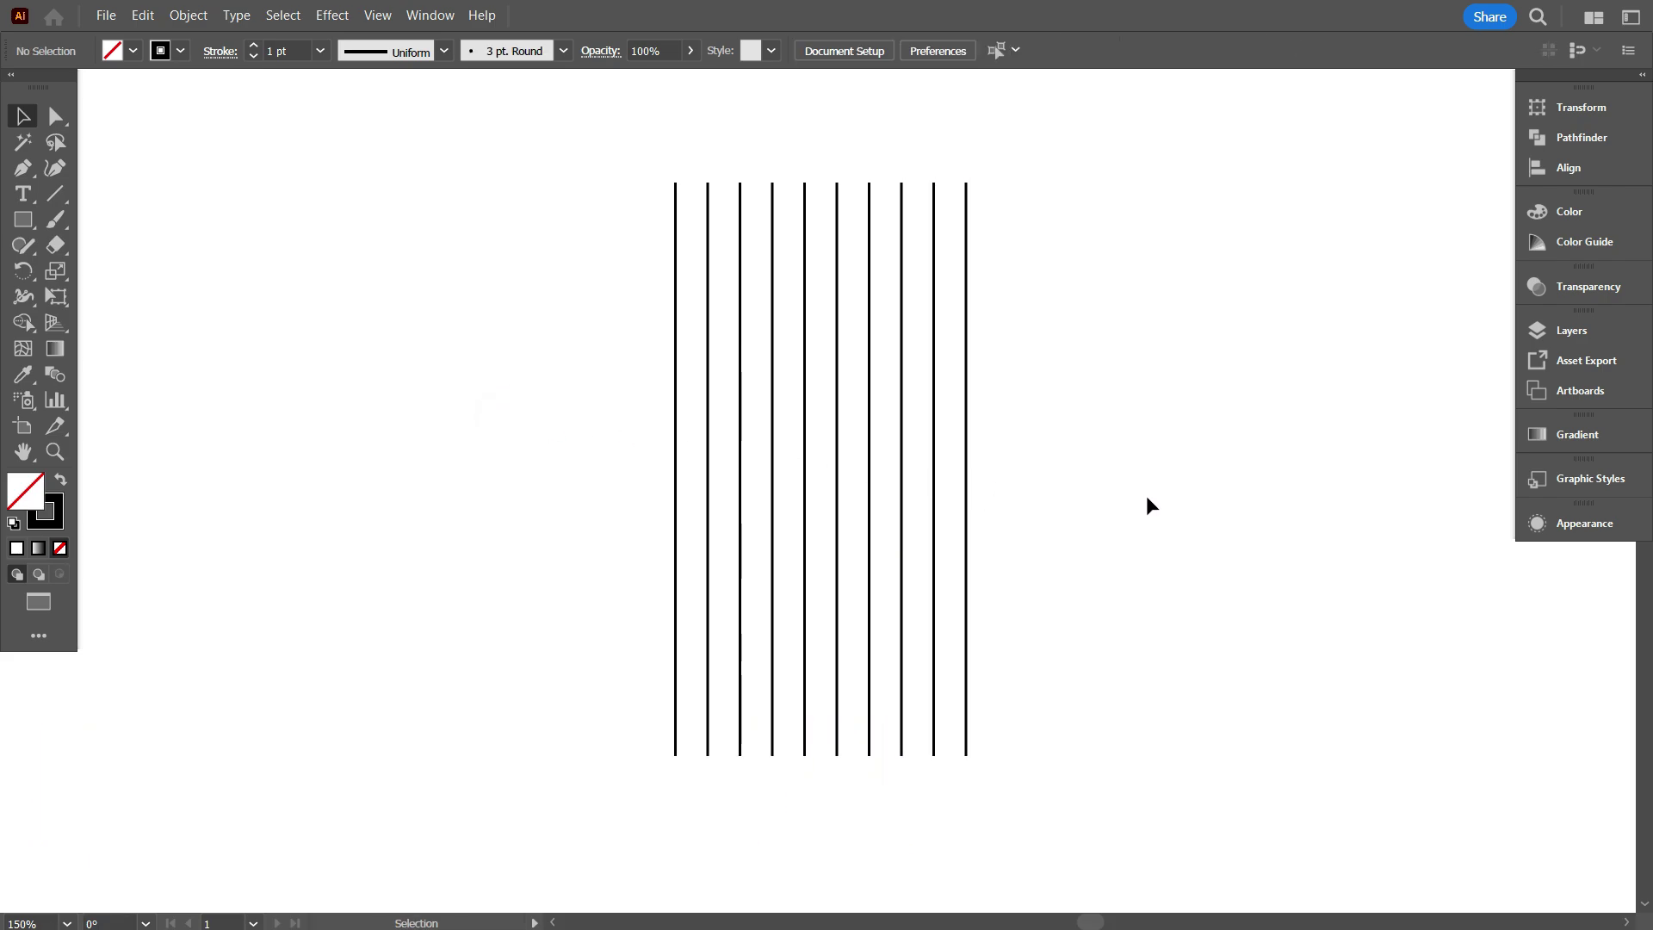
left_click_drag(1149, 498, 1110, 513)
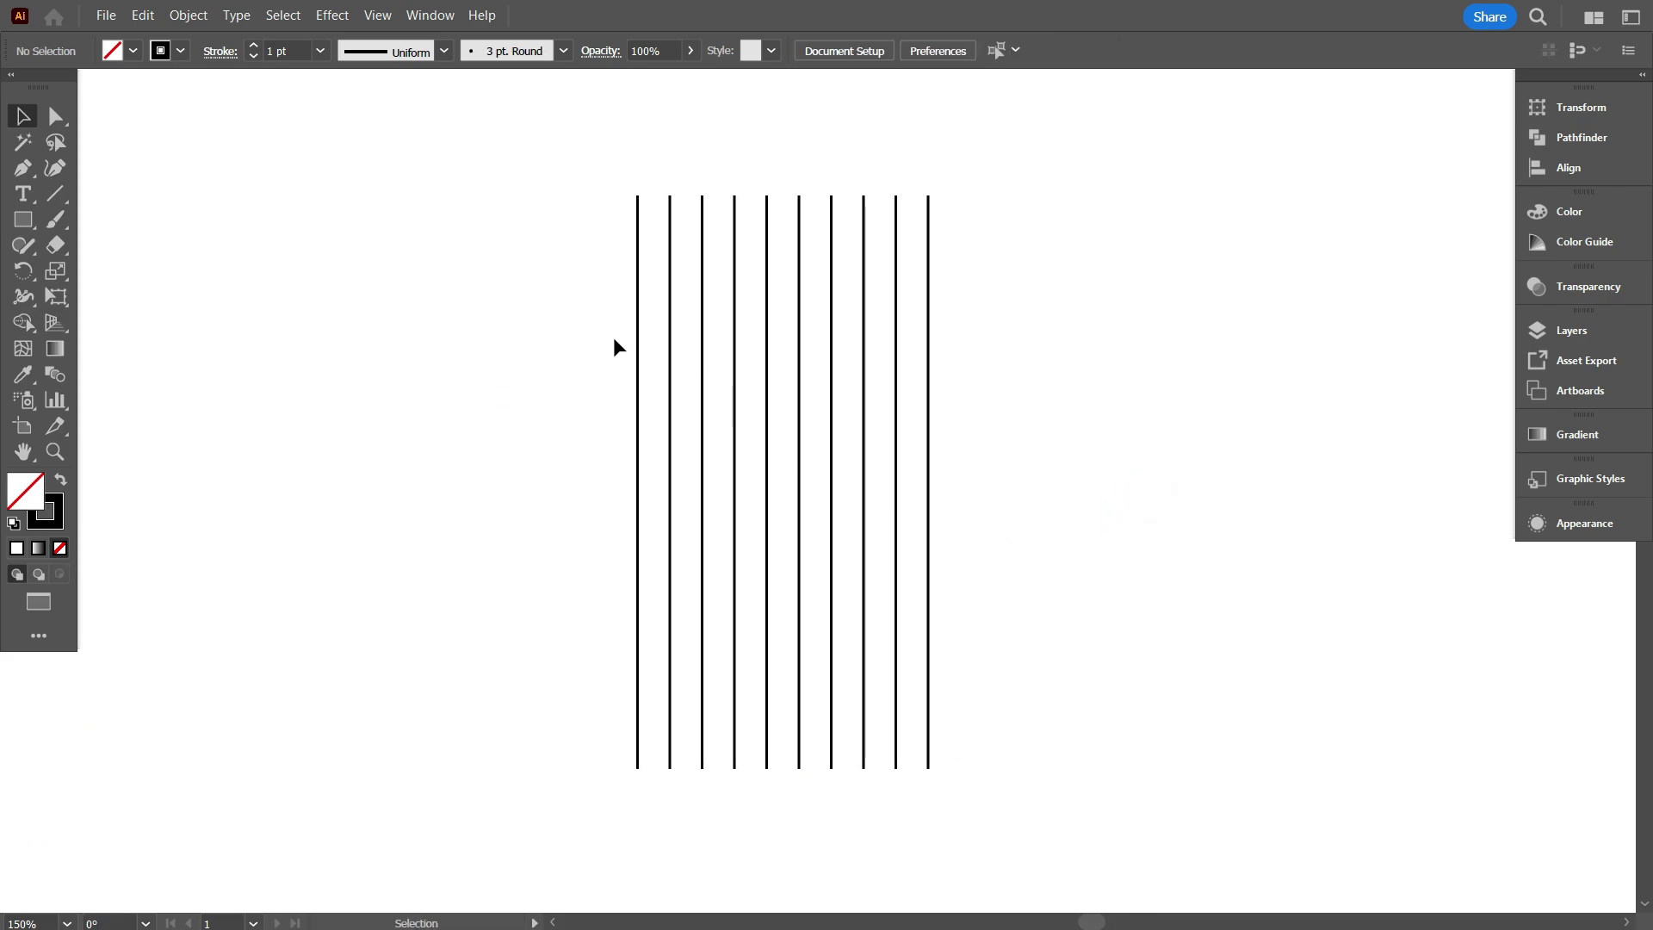
Step: Copy all ten vertical lines and paste them in place on top of the originals
left_click_drag(666, 381, 1110, 428)
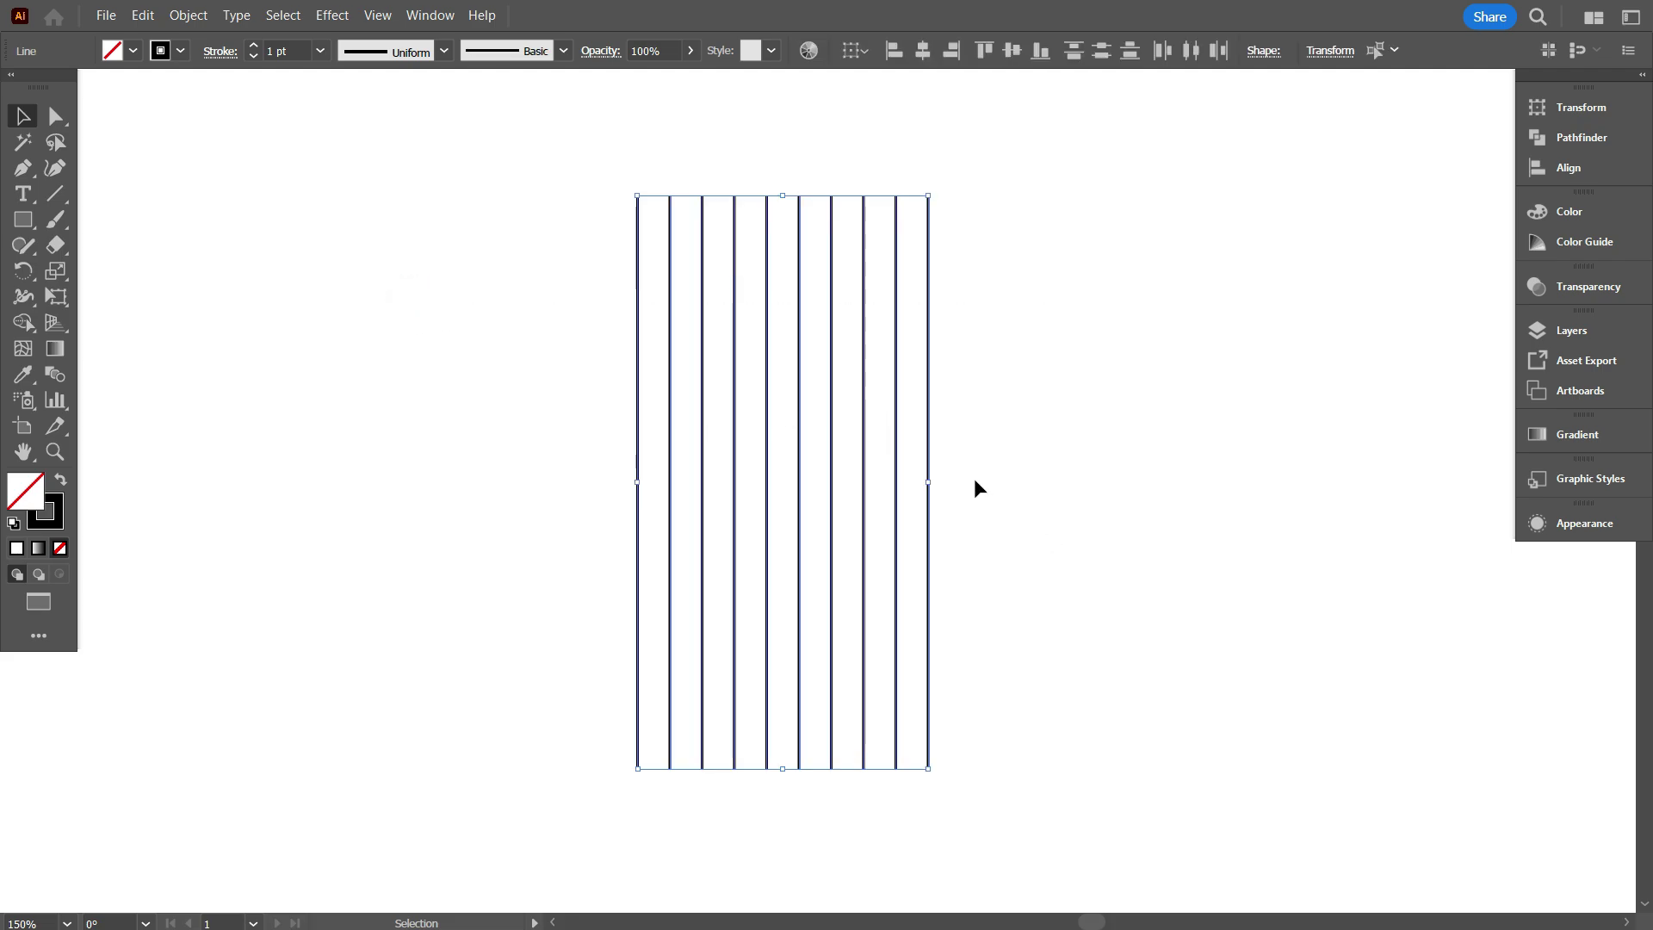
left_click(141, 17)
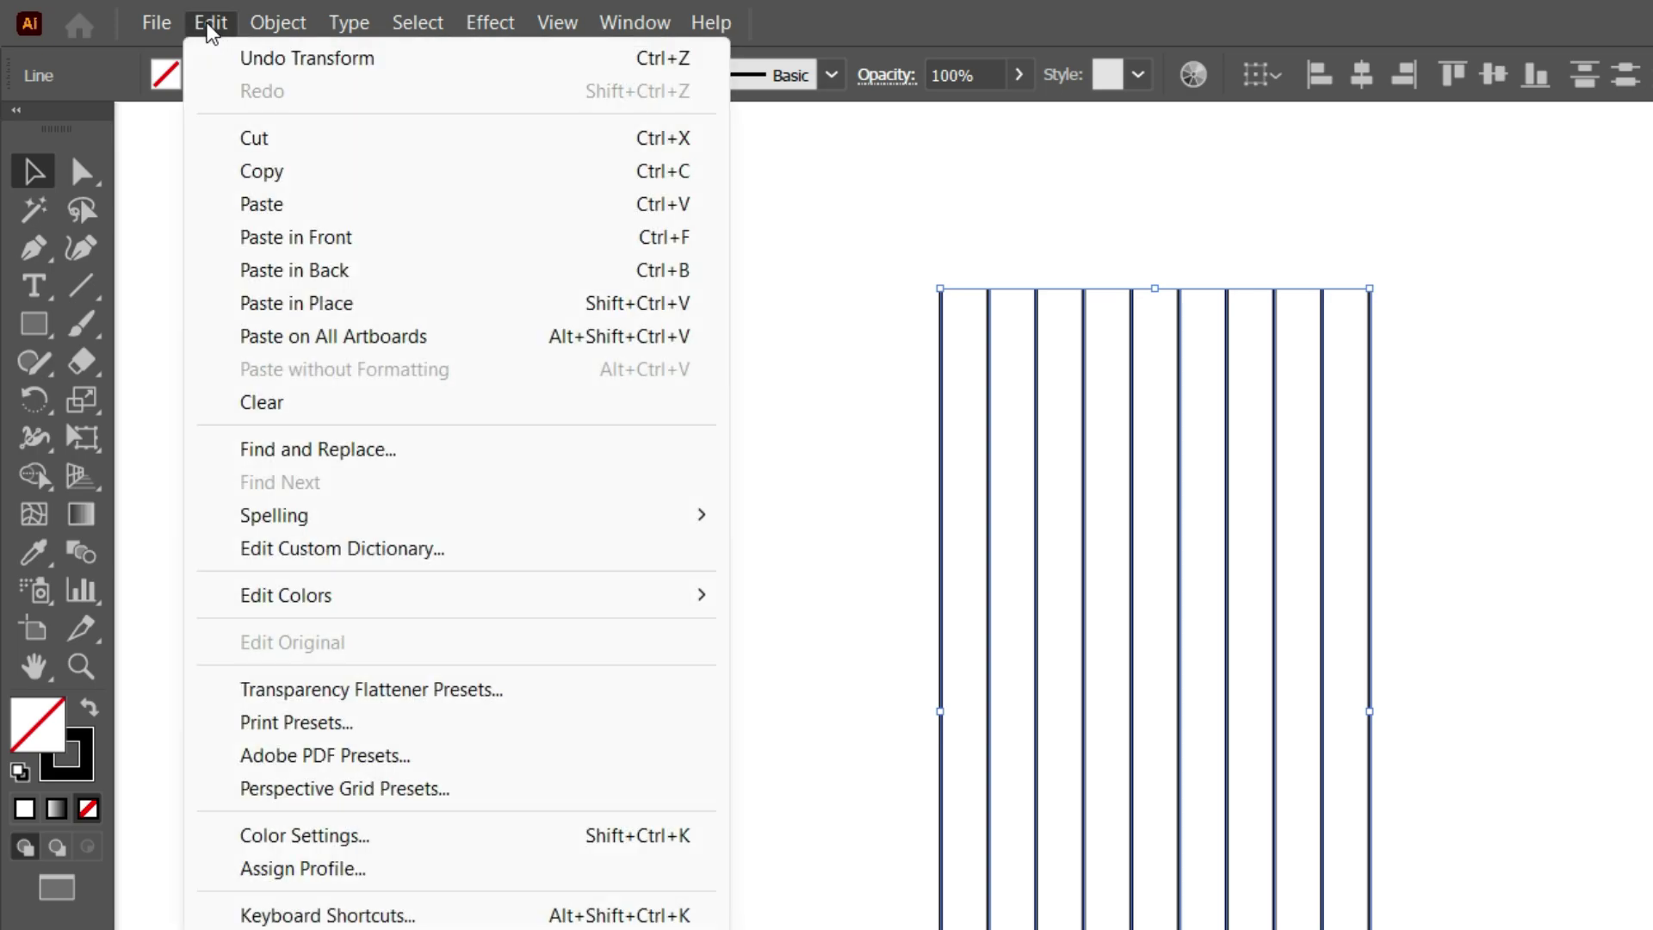
left_click(252, 176)
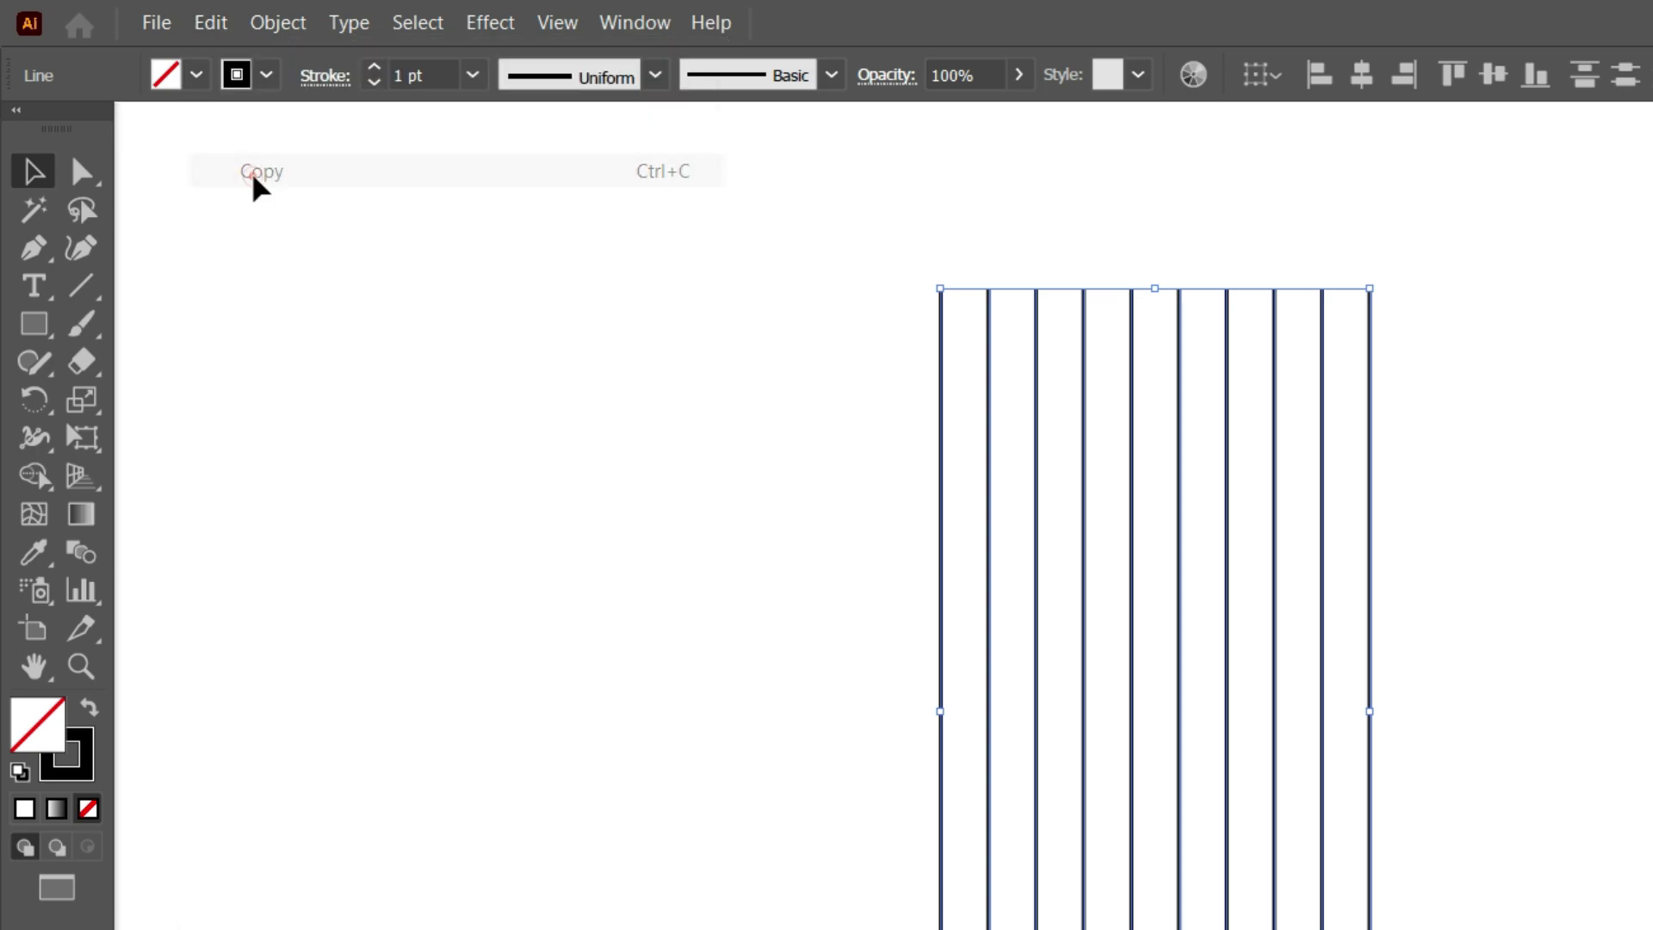
left_click(210, 23)
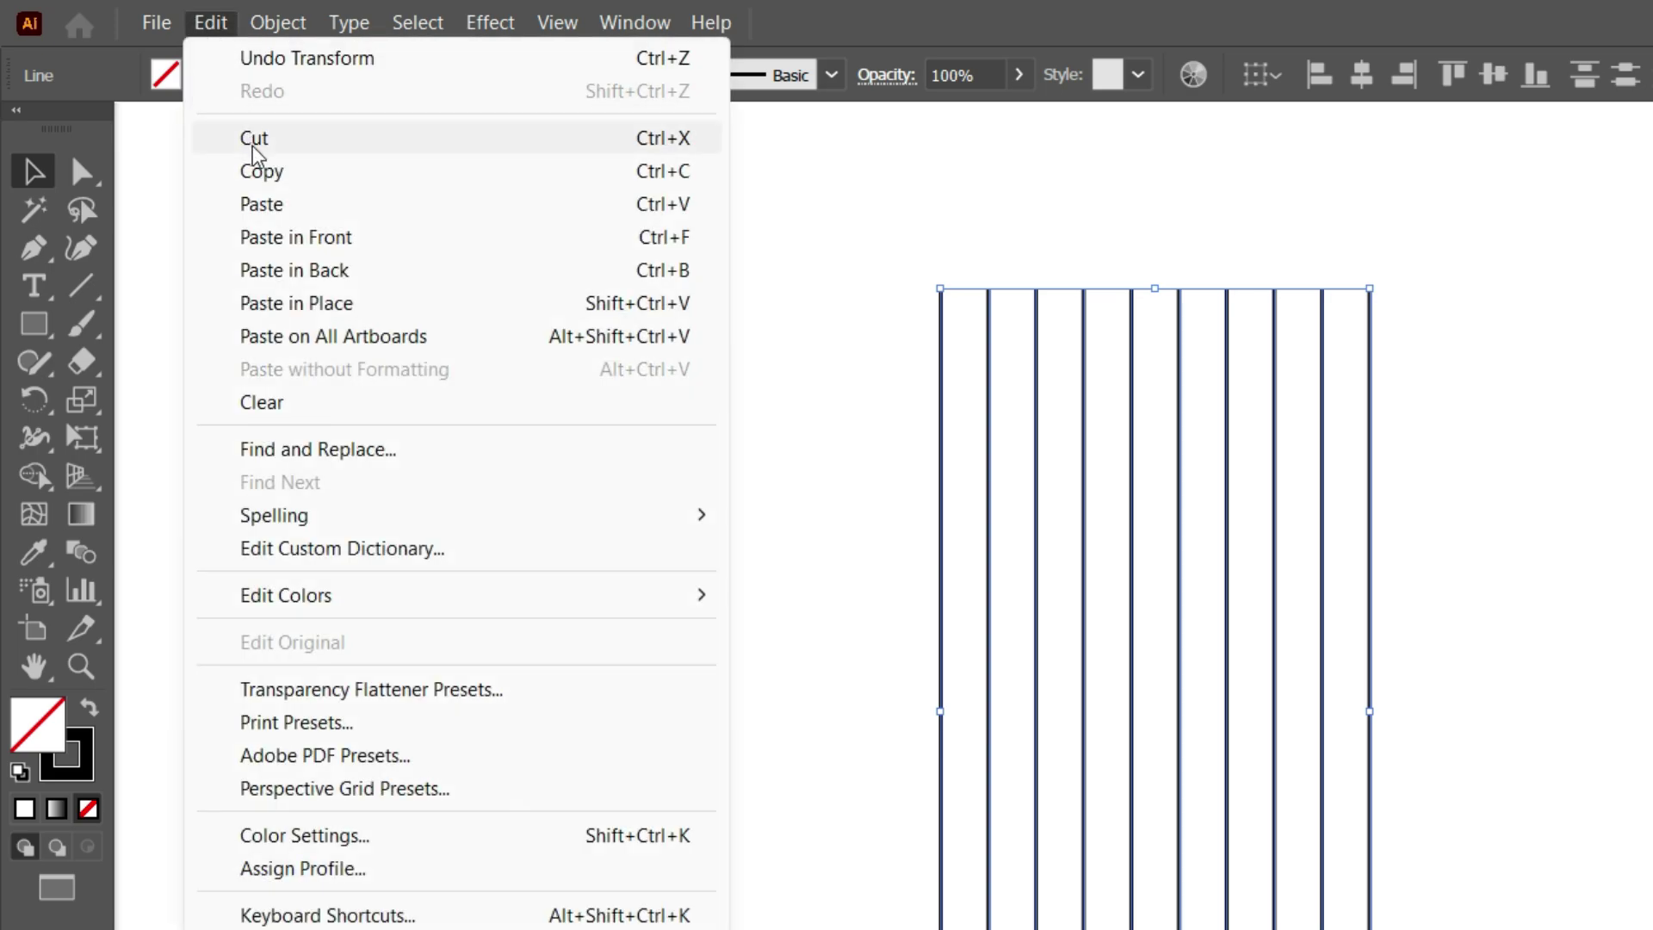
left_click(296, 301)
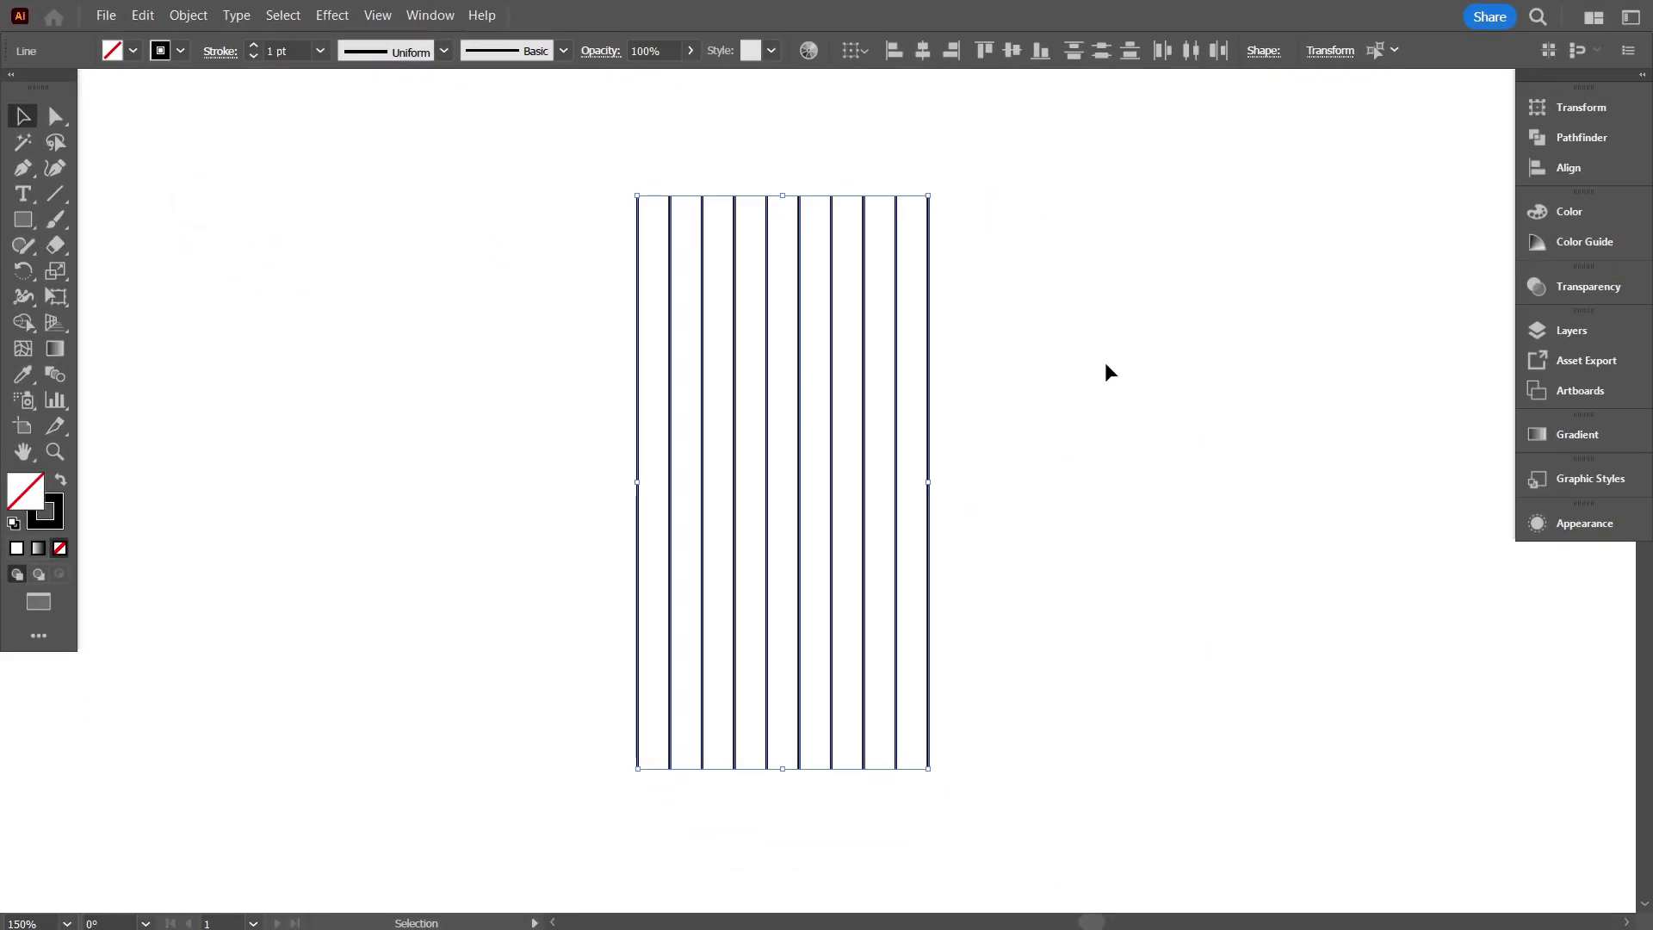
Step: Rotate the pasted lines 90° to horizontal so they cross into a square grid
left_click_drag(944, 199, 1114, 565)
left_click(1203, 546)
scroll(1206, 536, "up", 1)
scroll(1107, 603, "left", 2)
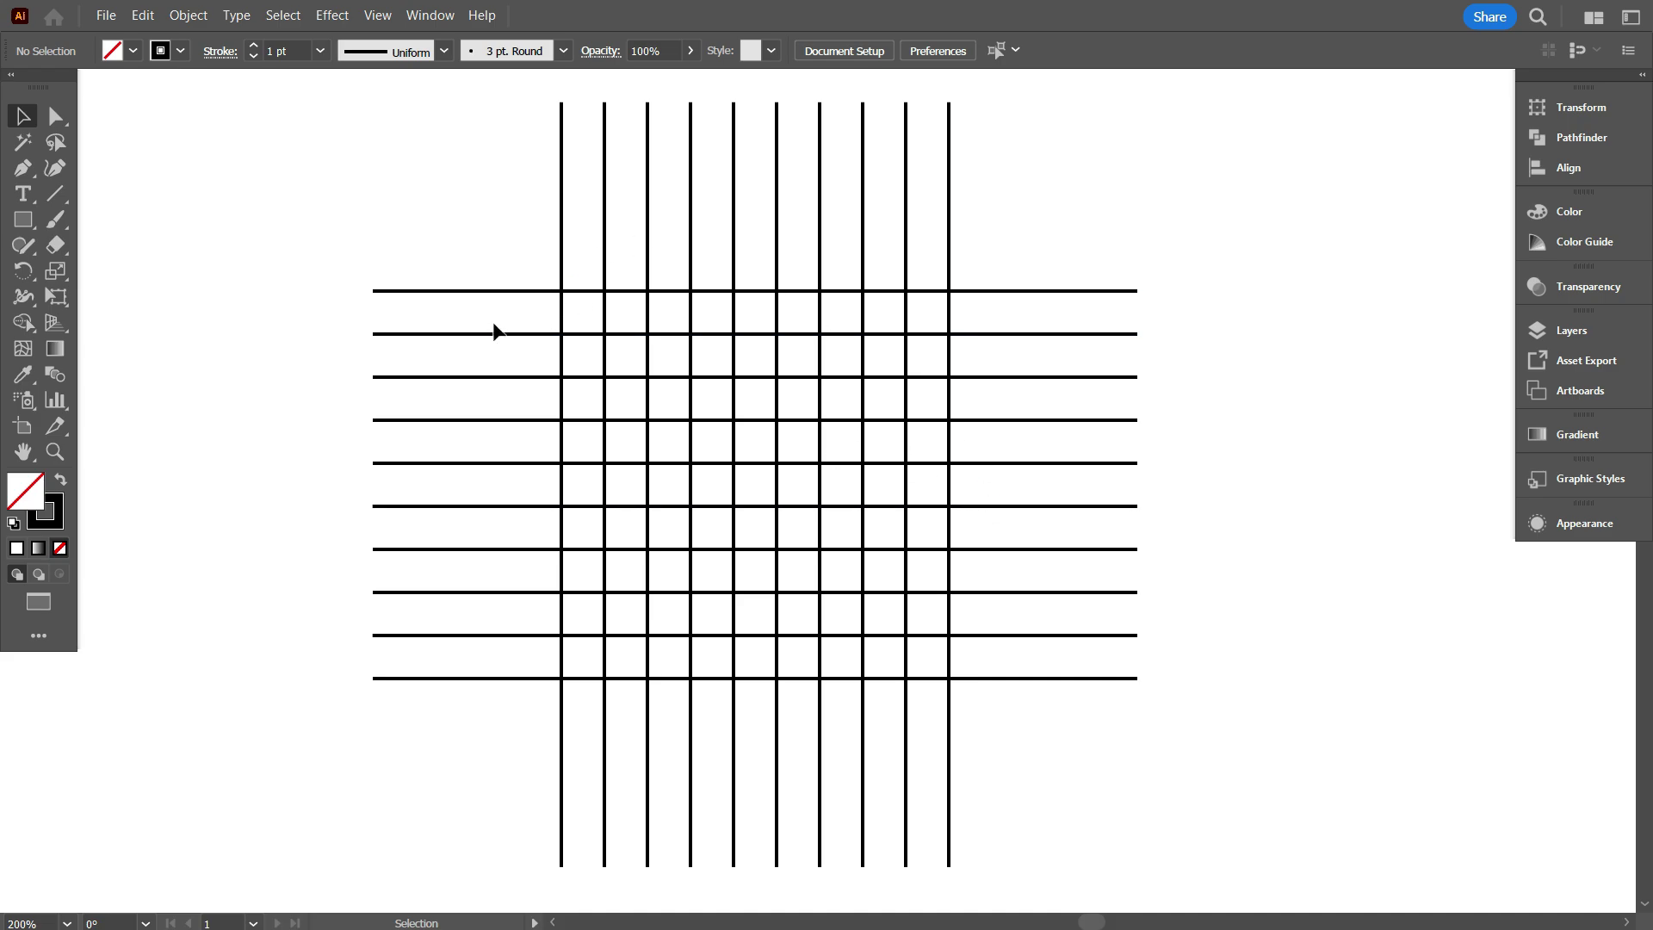
Step: Sketch a freehand D with an S across its stem using the Paintbrush, right of the grid
left_click(57, 220)
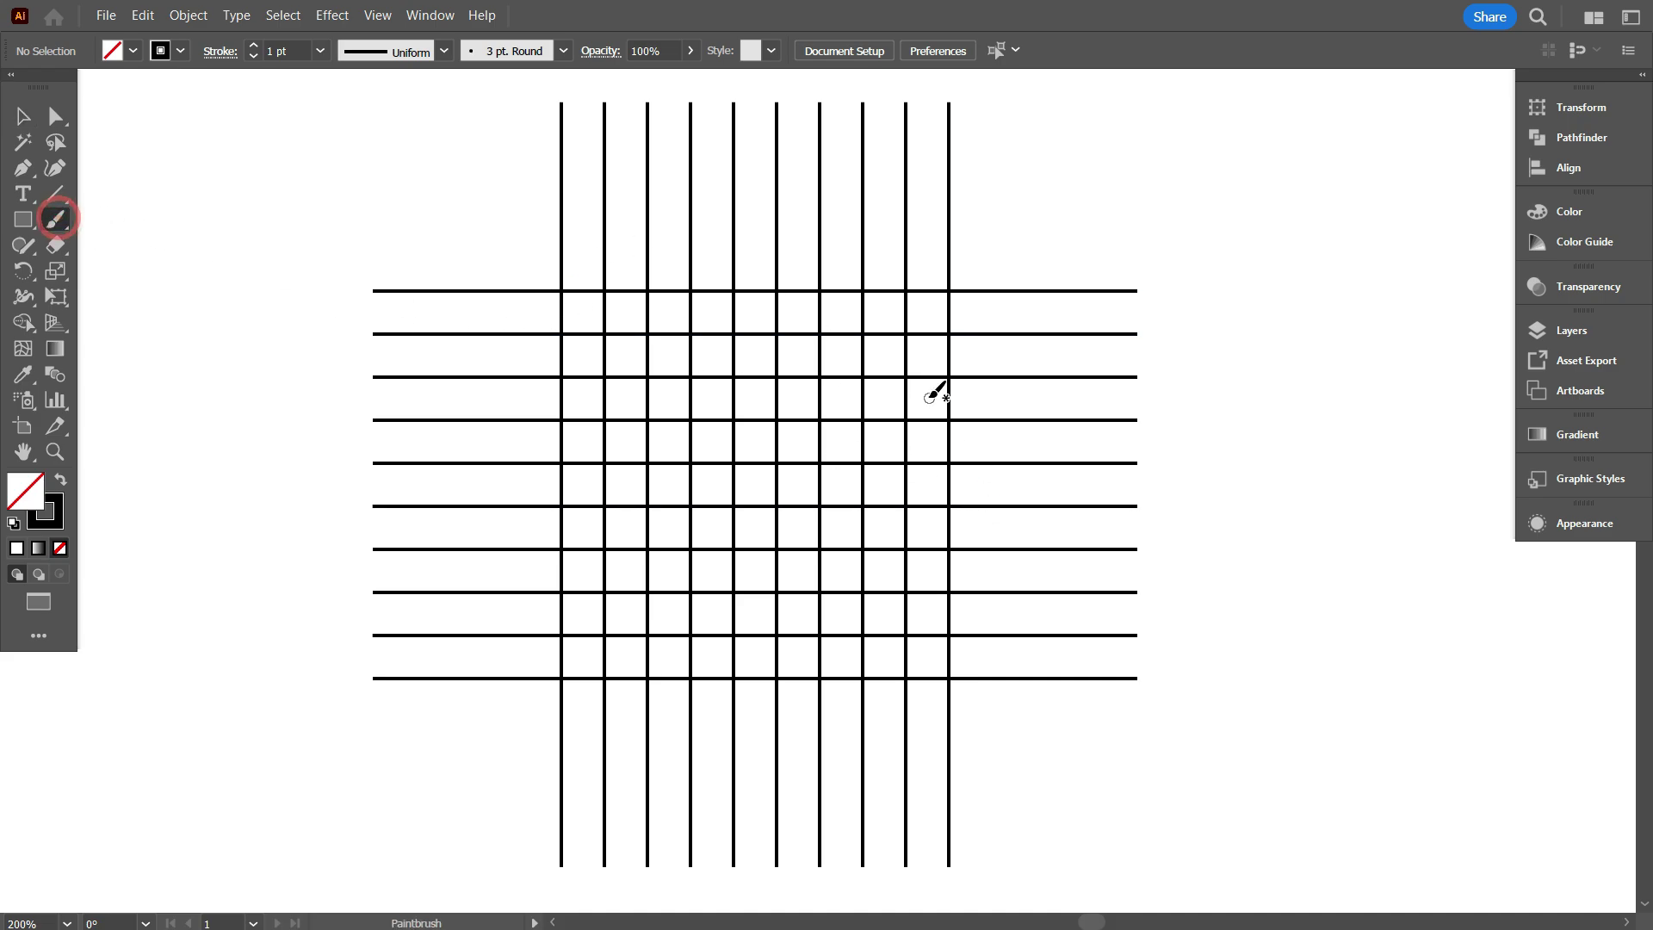
mouse_move(1277, 273)
left_mouse_down()
mouse_move(1279, 399)
mouse_move(1319, 272)
mouse_move(1304, 381)
mouse_move(1237, 380)
left_mouse_up()
left_click_drag(1350, 307, 1240, 340)
left_click_drag(1358, 340, 1225, 361)
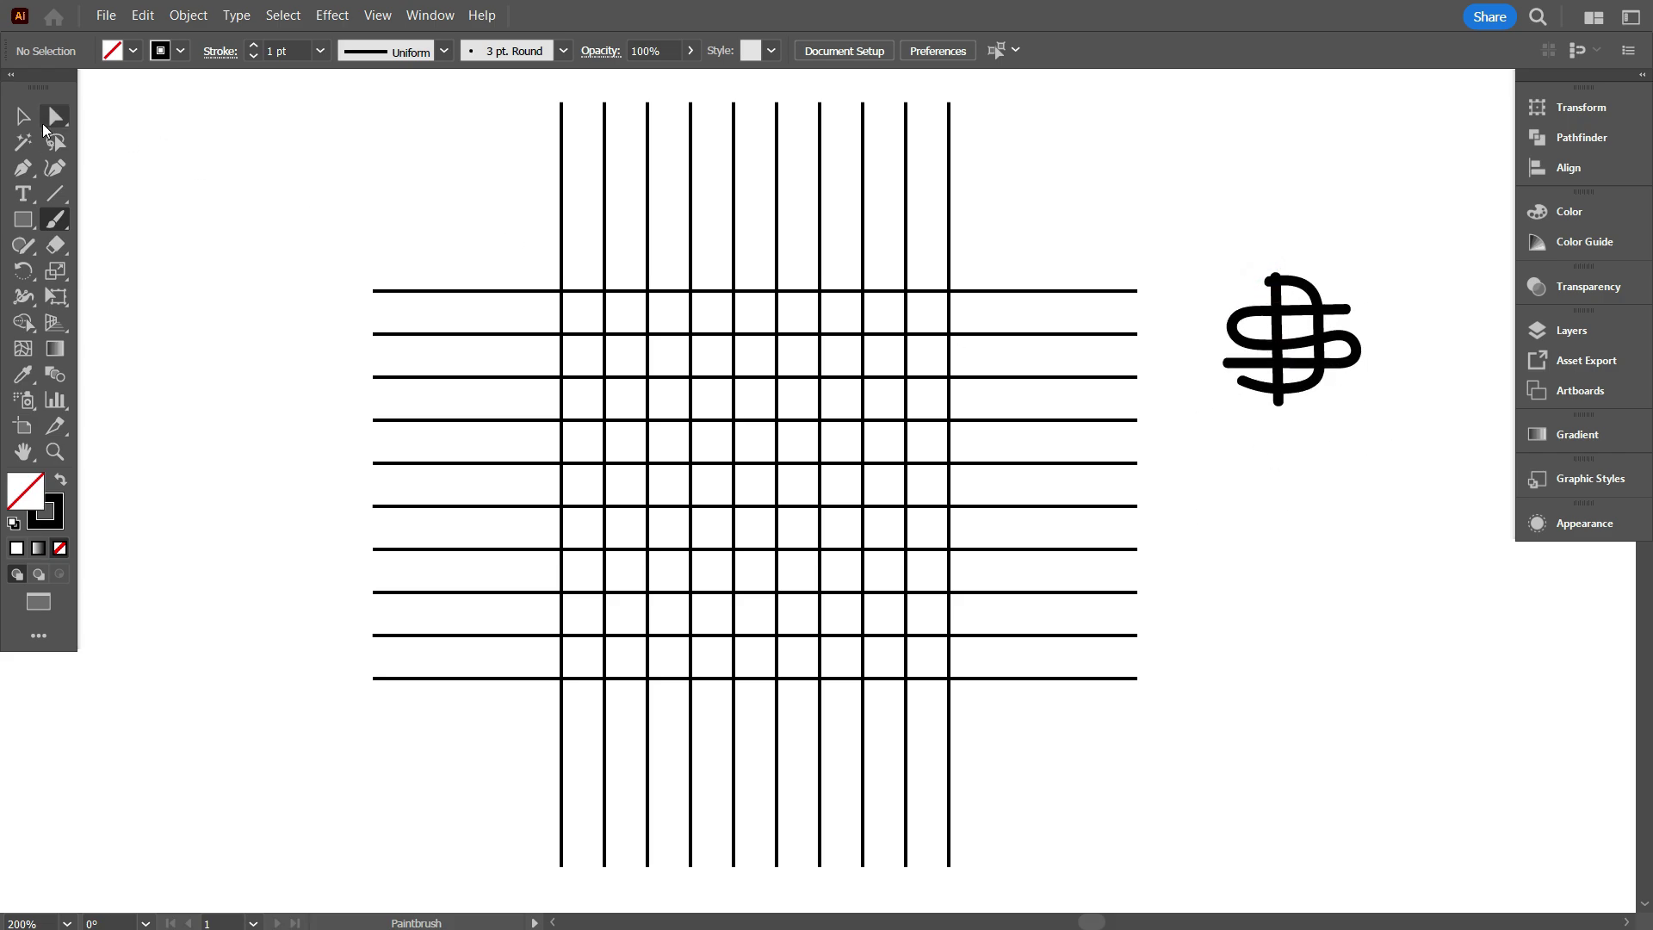
left_click(24, 116)
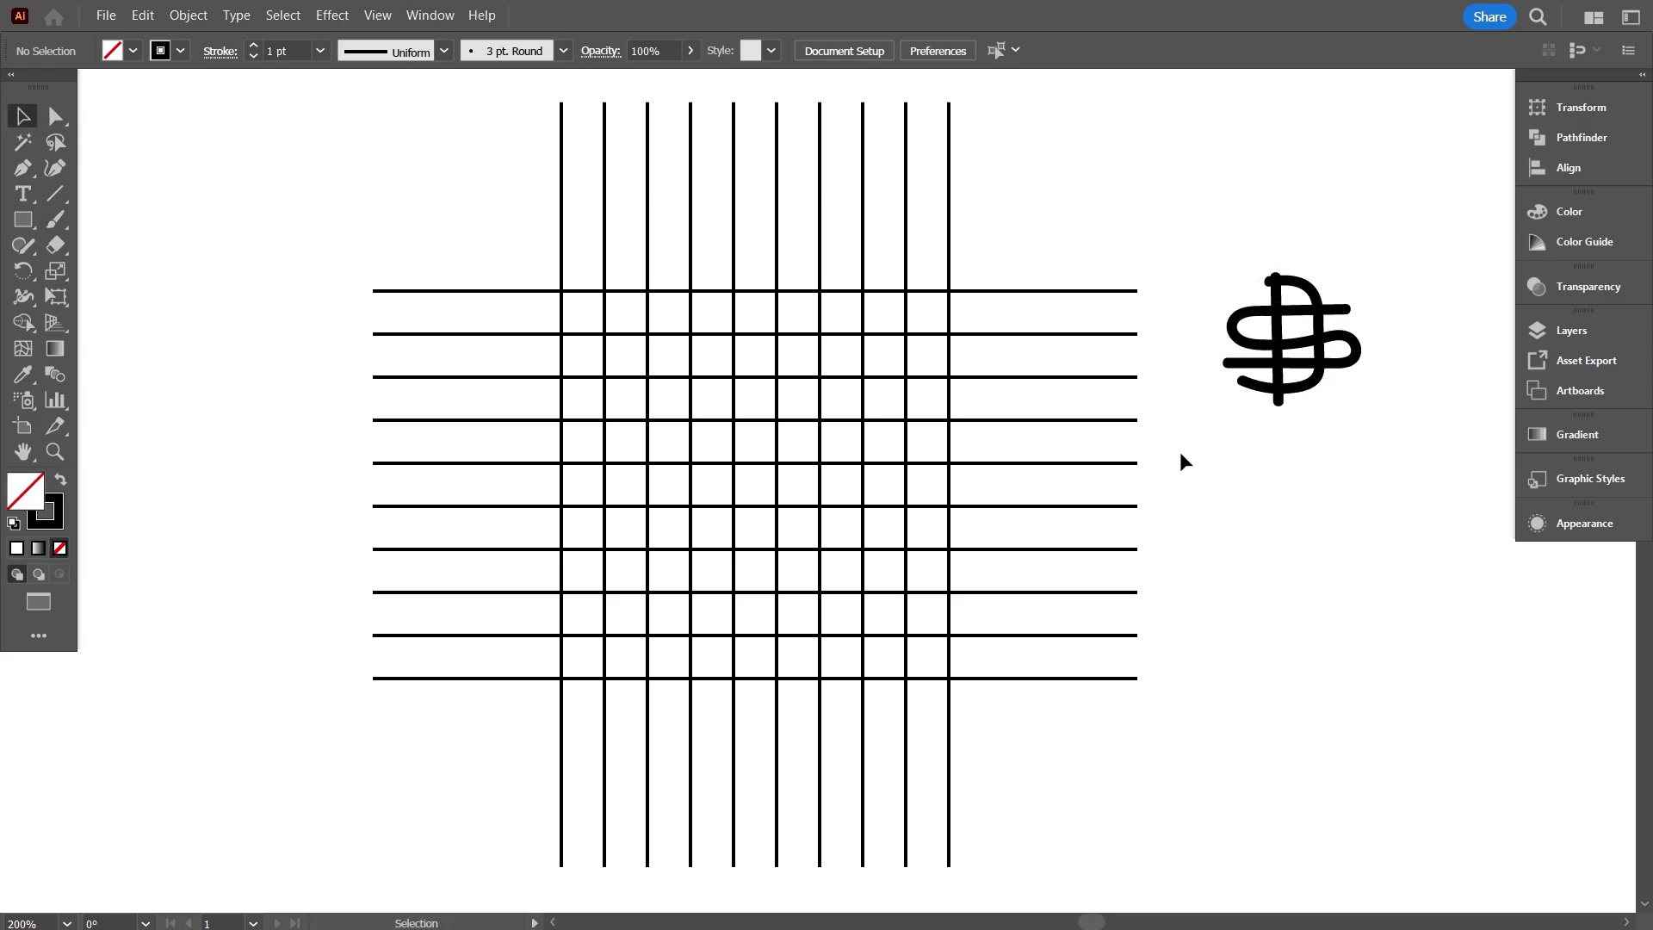
Step: Select the whole grid and ready the Shape Builder tool with a black fill
left_click_drag(513, 247, 1033, 777)
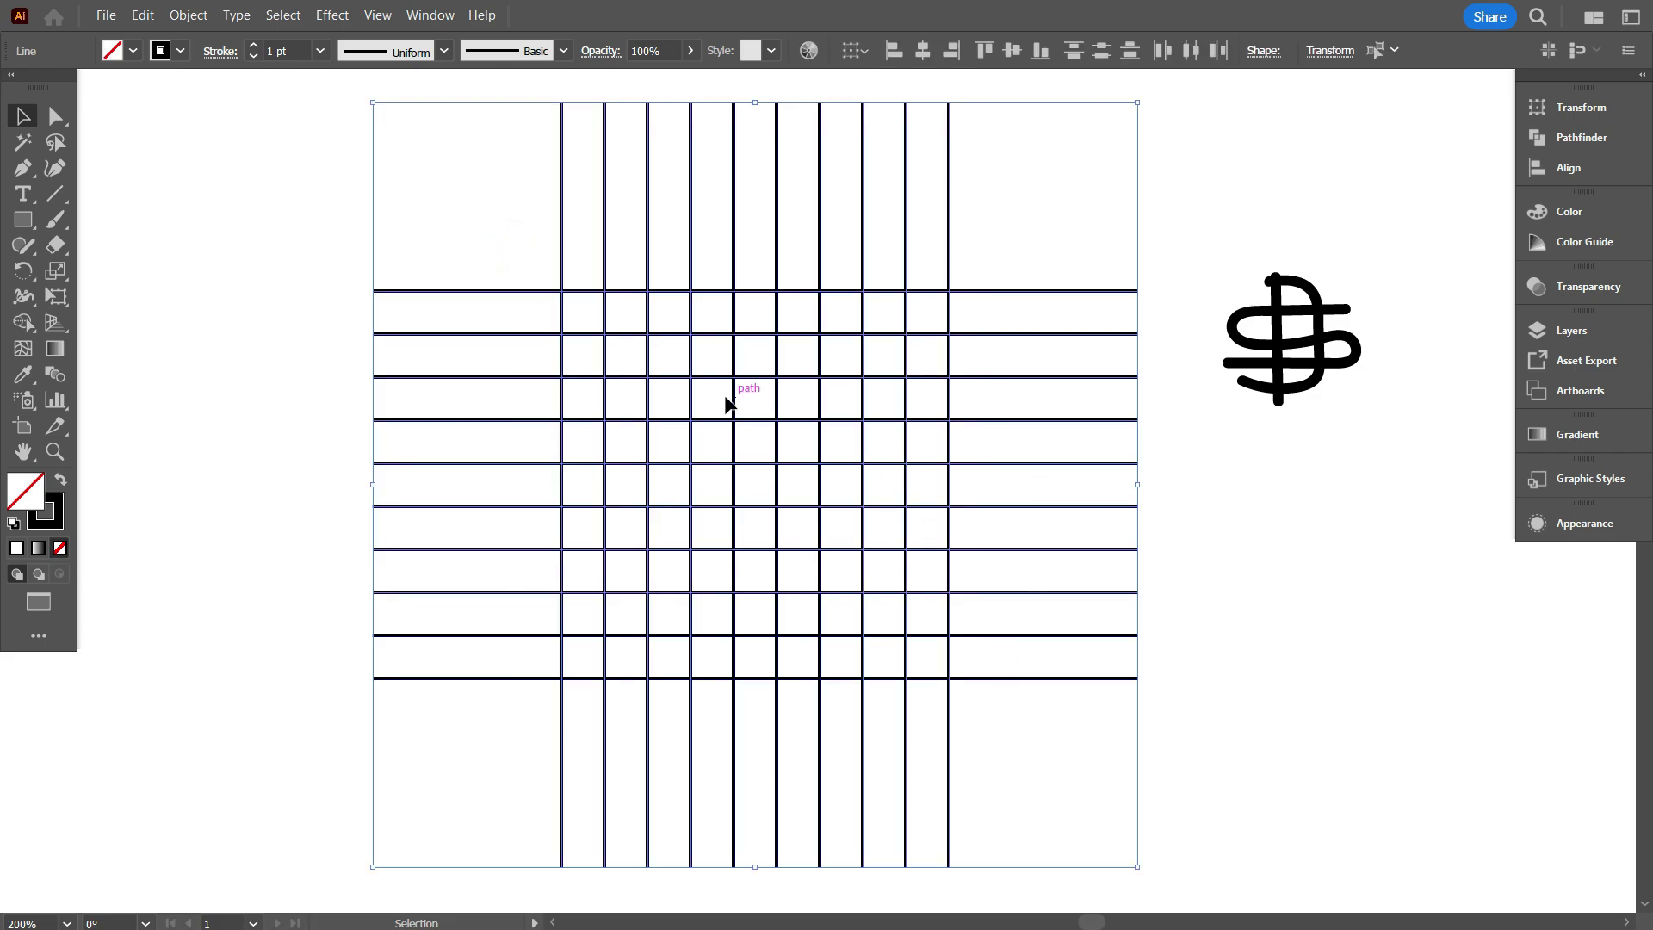
left_click(24, 322)
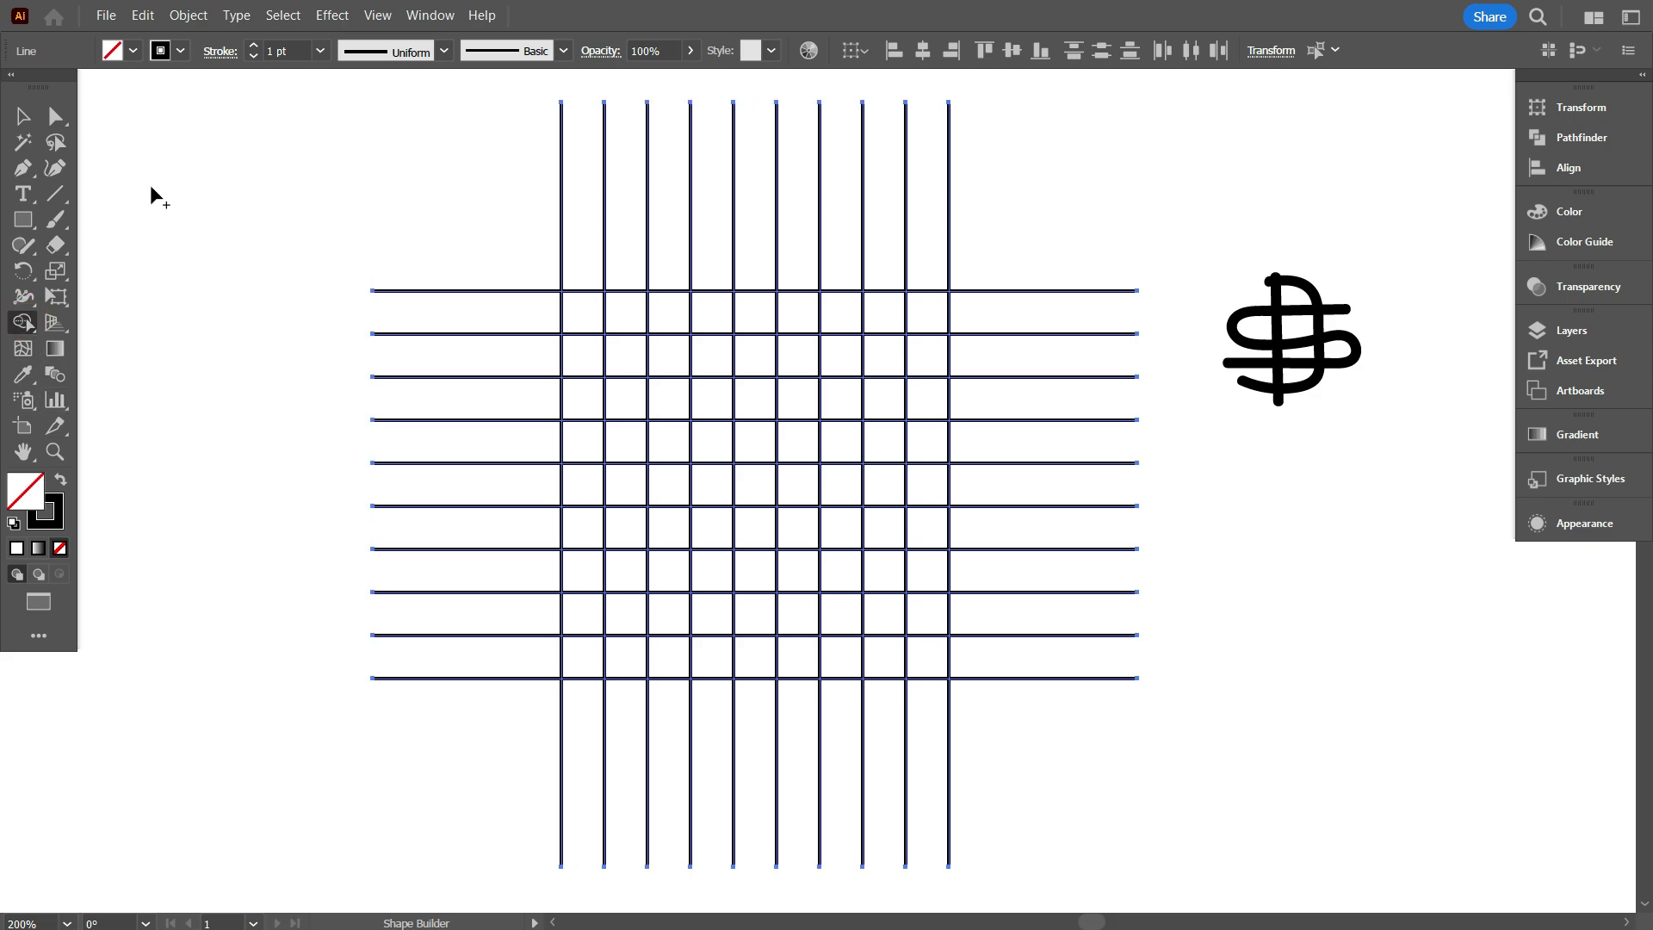
left_click(131, 52)
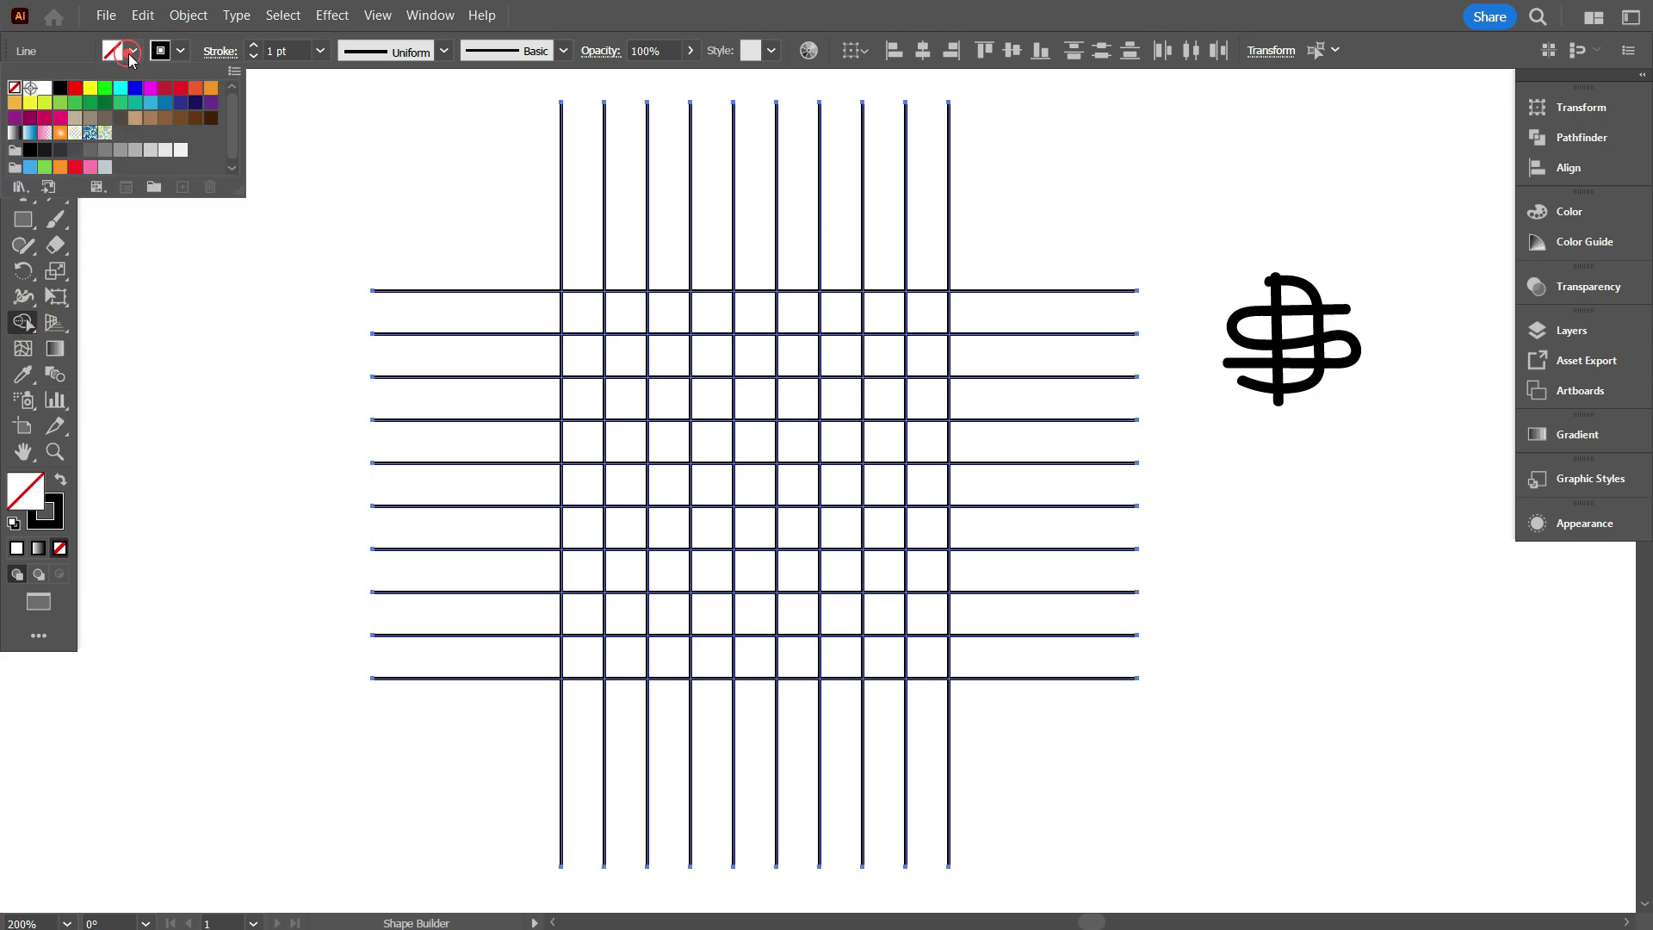
left_click(62, 89)
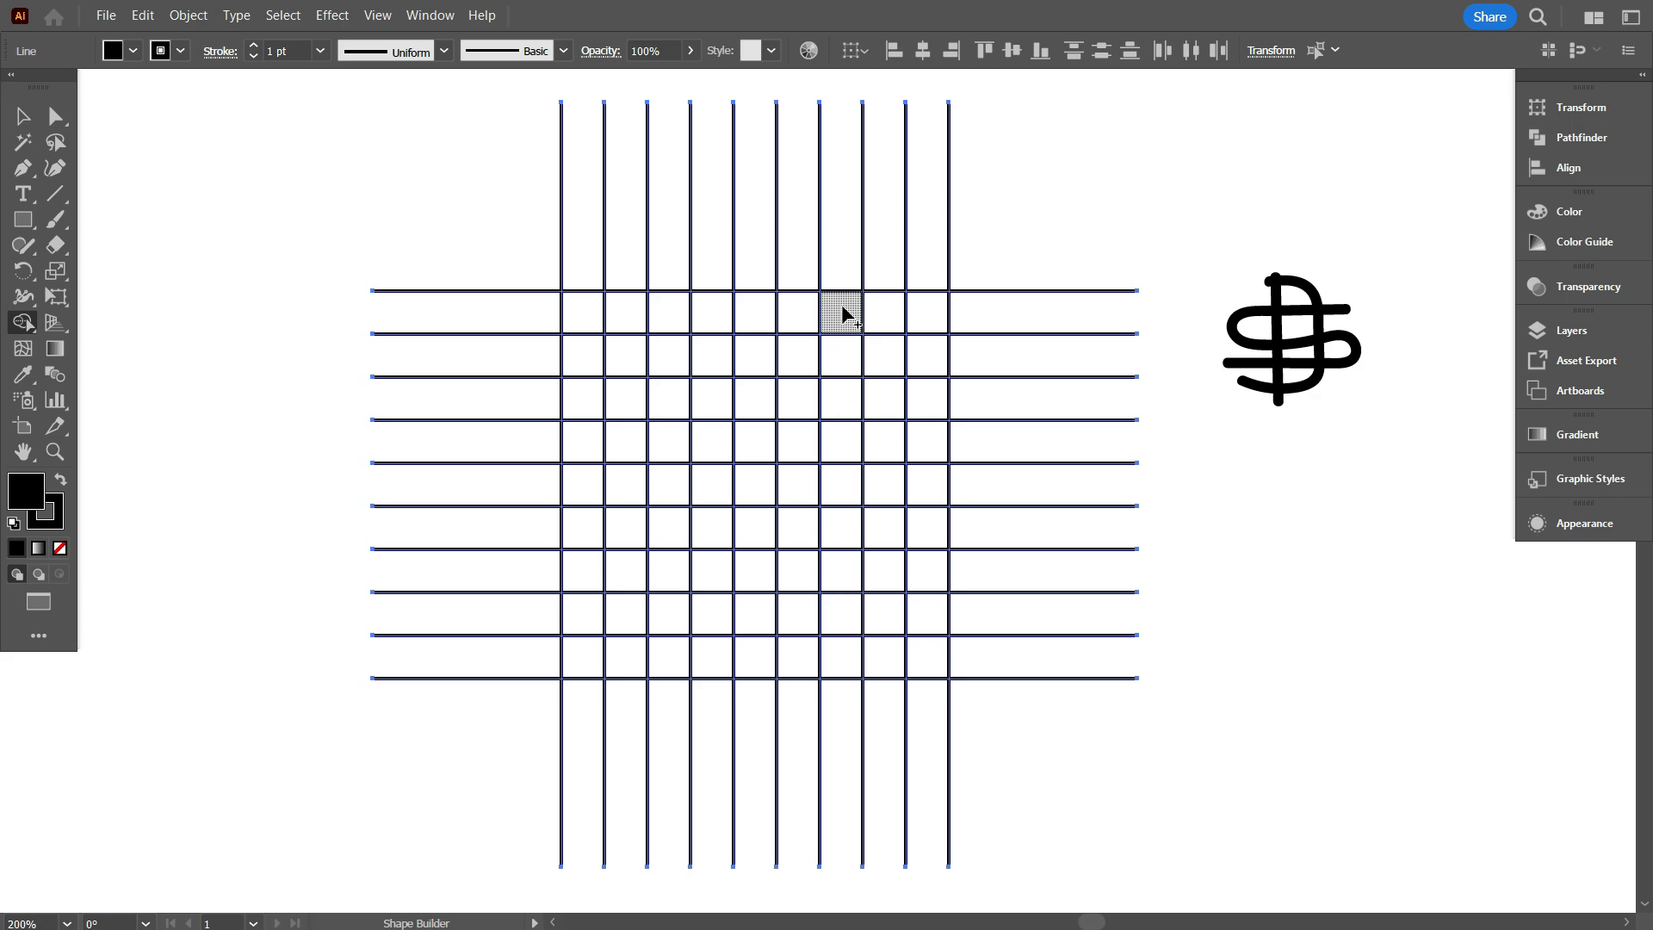
Step: Merge grid cells into black bars, corners and rows forming the blocky D and S
mouse_move(843, 315)
left_mouse_down()
mouse_move(834, 660)
mouse_move(715, 663)
mouse_move(712, 339)
mouse_move(752, 314)
mouse_move(846, 321)
left_mouse_up()
left_click(679, 319)
left_click(678, 653)
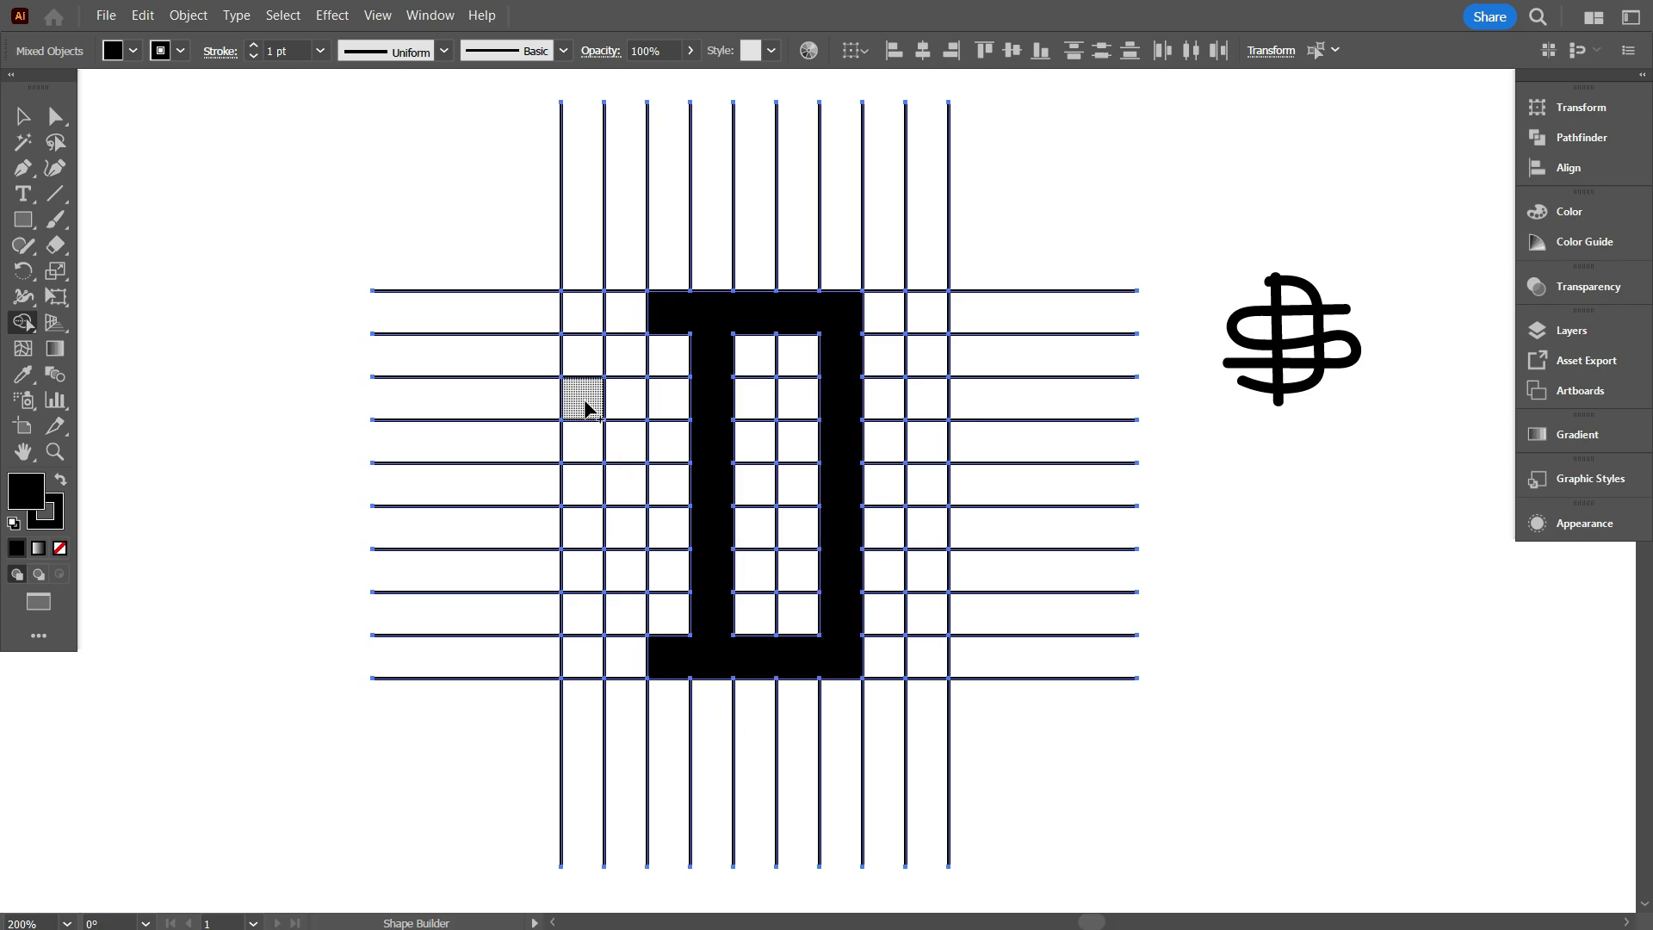
left_click_drag(588, 409, 923, 414)
mouse_move(574, 402)
left_mouse_down()
mouse_move(572, 491)
mouse_move(922, 484)
mouse_move(922, 564)
mouse_move(886, 579)
mouse_move(585, 577)
left_mouse_up()
scroll(788, 602, "down", 1)
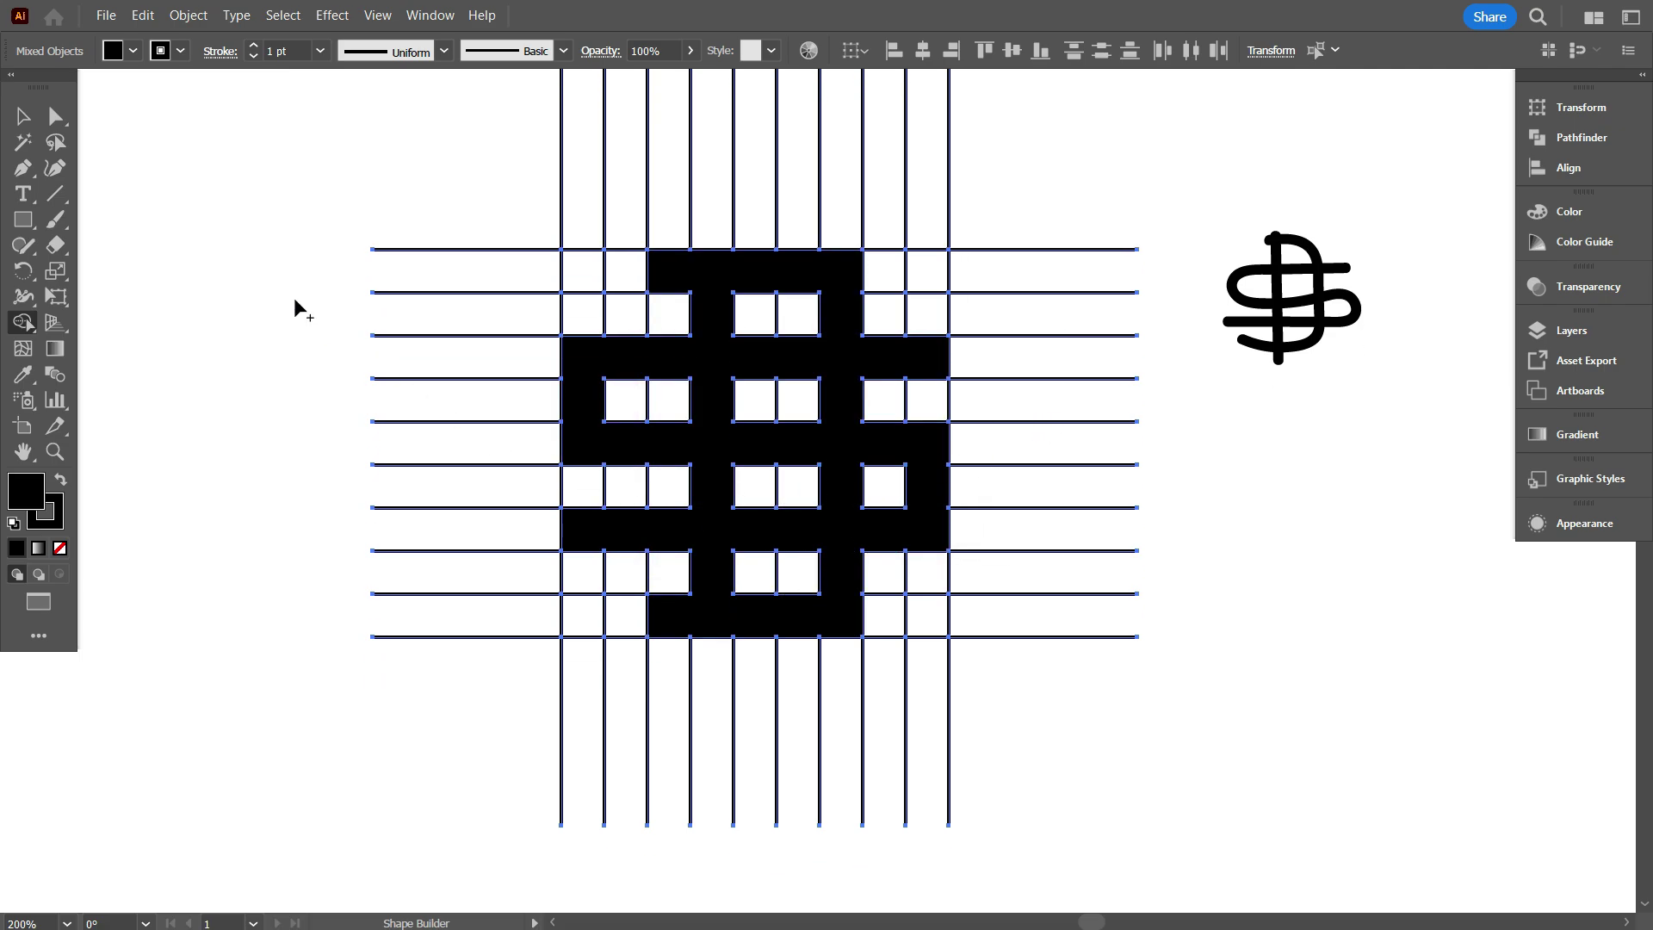
Step: Move the black monogram shape to the right, off the grid
left_click(22, 116)
left_click(278, 442)
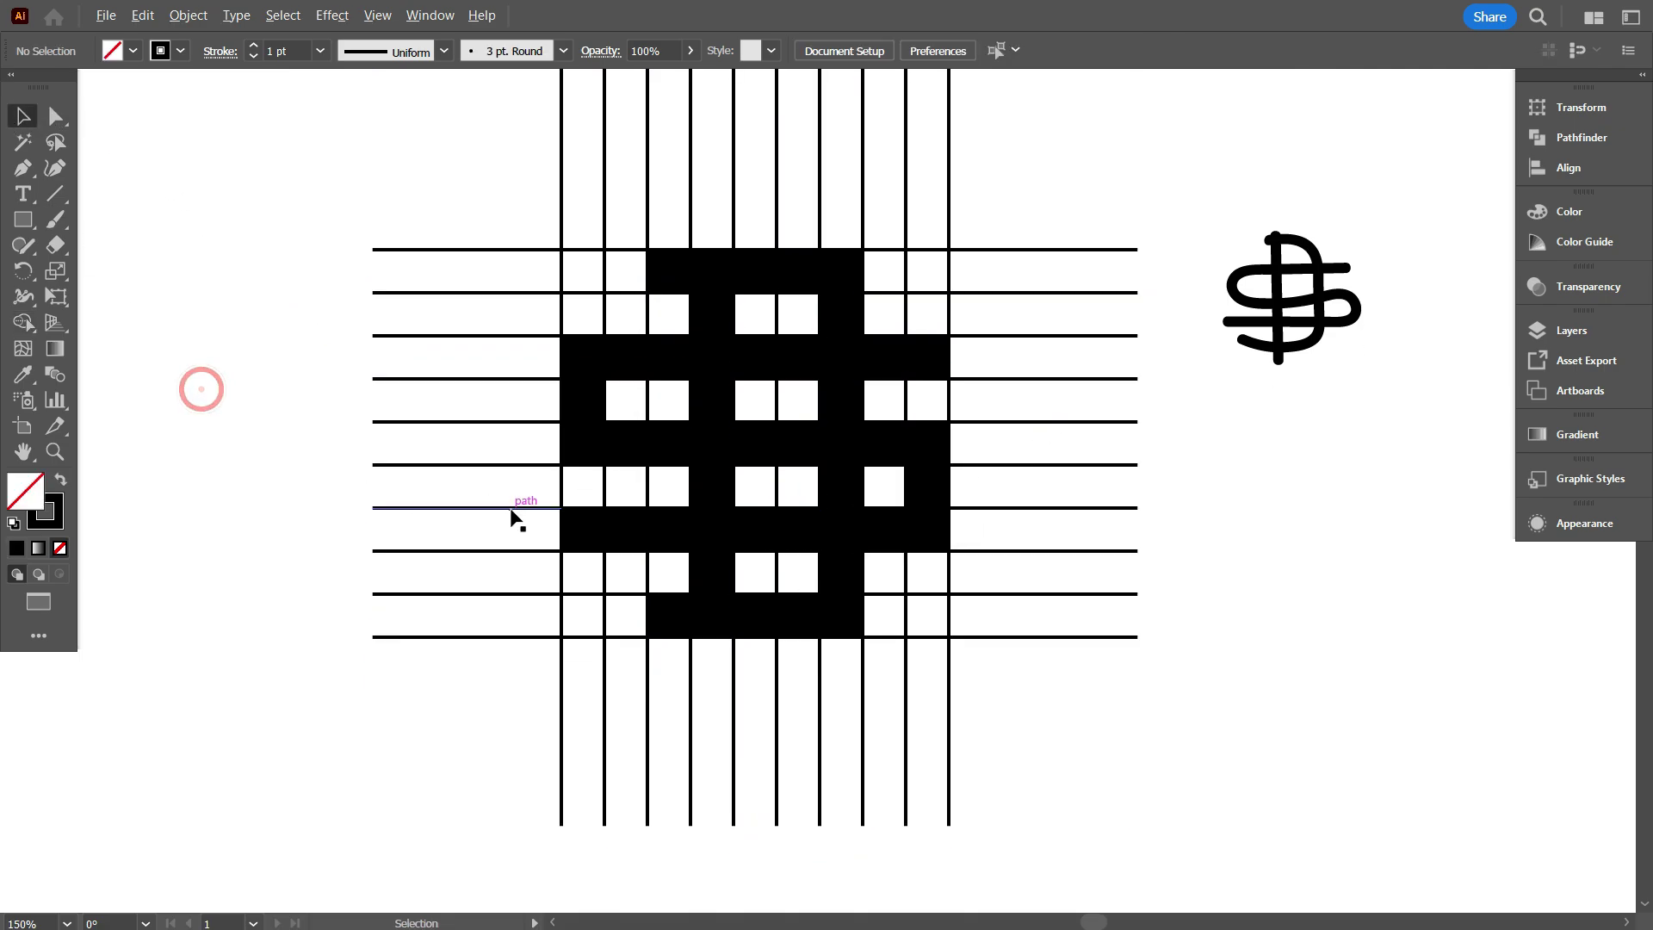
scroll(514, 504, "down", 1)
left_click(1072, 626)
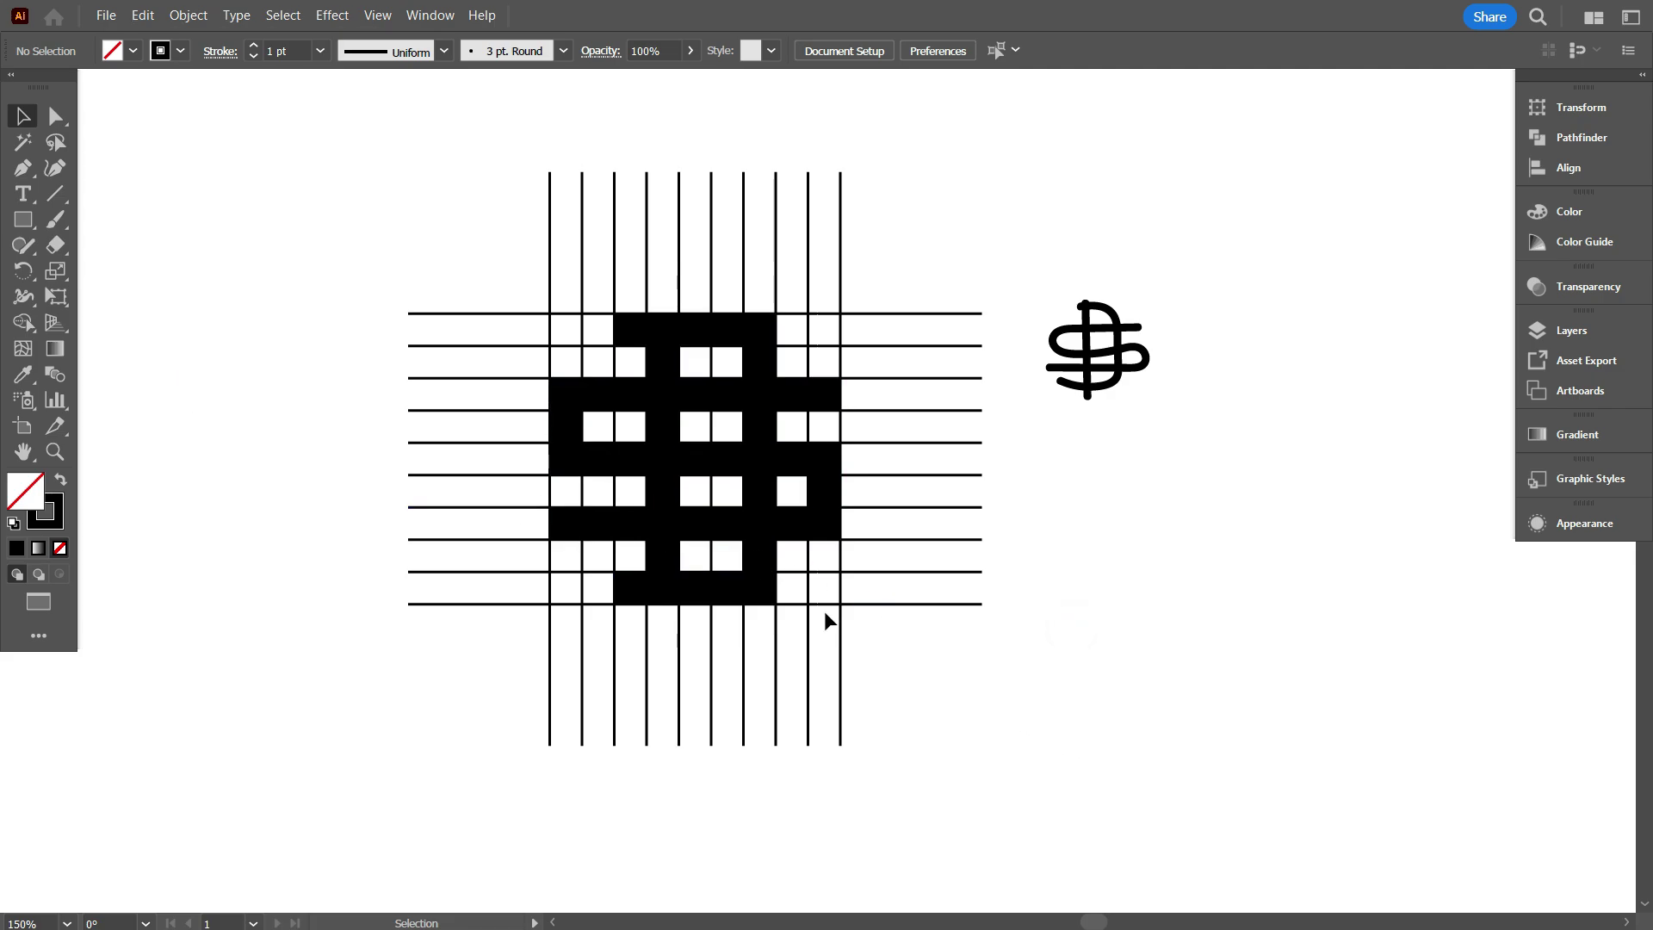
left_click(763, 559)
left_click_drag(763, 559, 1217, 542)
scroll(861, 551, "down", 1)
left_click(962, 685)
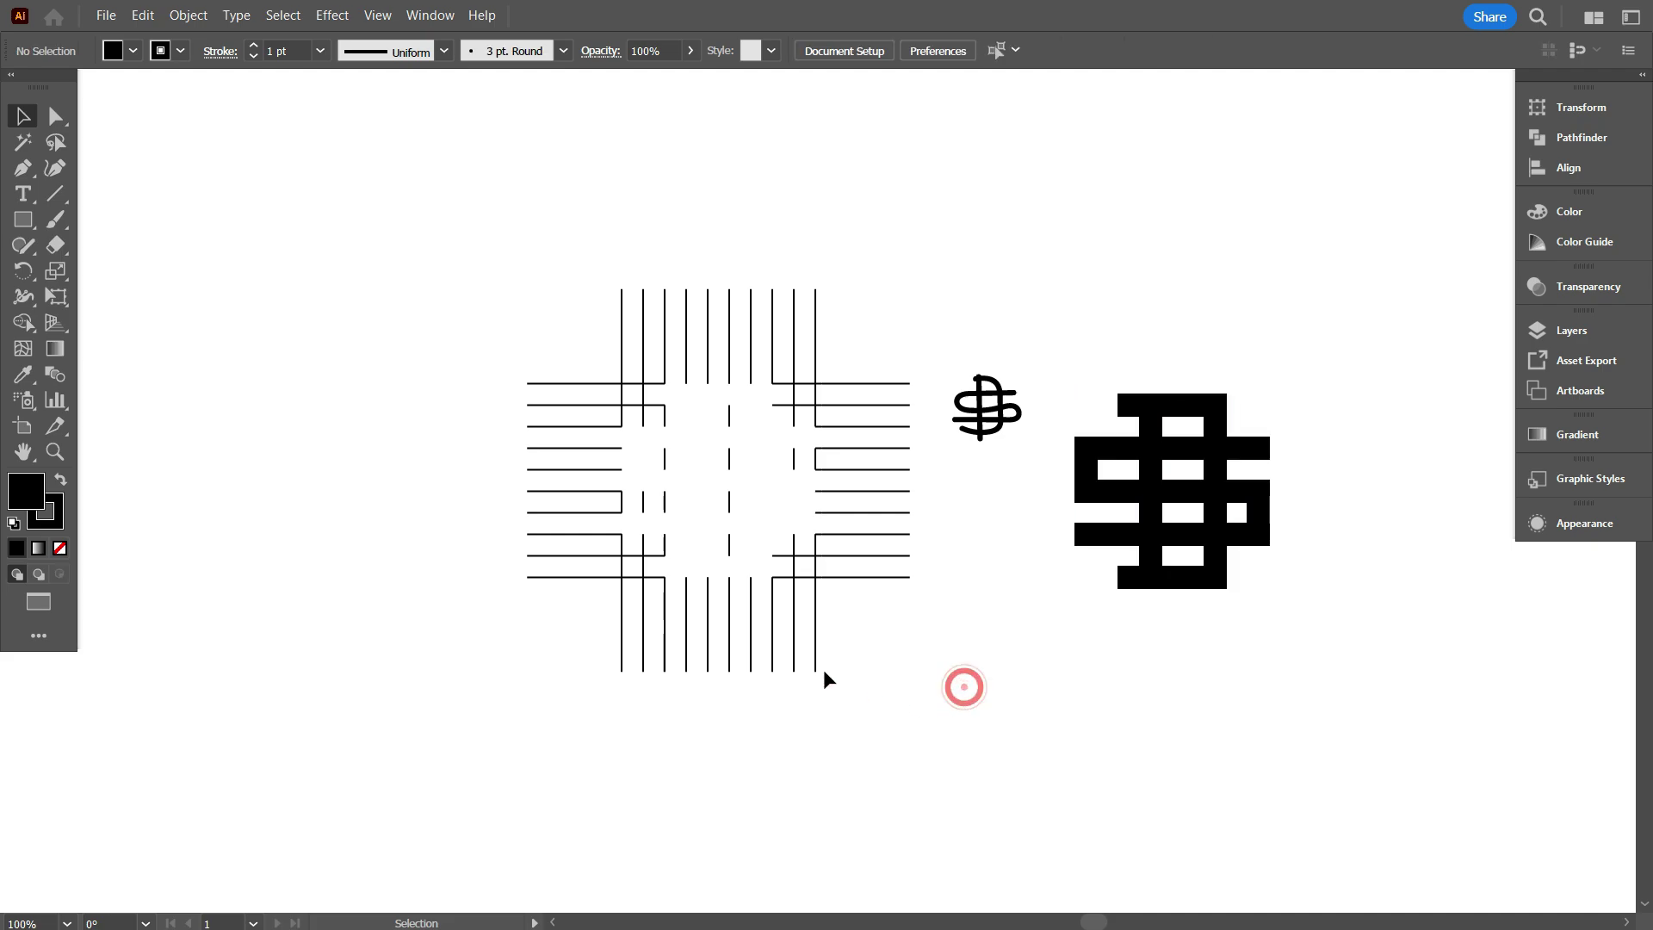
Step: Delete the leftover grid lines and sketch, then centre the monogram on the canvas
mouse_move(339, 206)
left_mouse_down()
mouse_move(886, 560)
mouse_move(1016, 689)
mouse_move(1023, 677)
left_mouse_up()
key("Delete")
left_click_drag(1150, 518, 761, 493)
key("ctrl+plus")
scroll(896, 503, "up", 1)
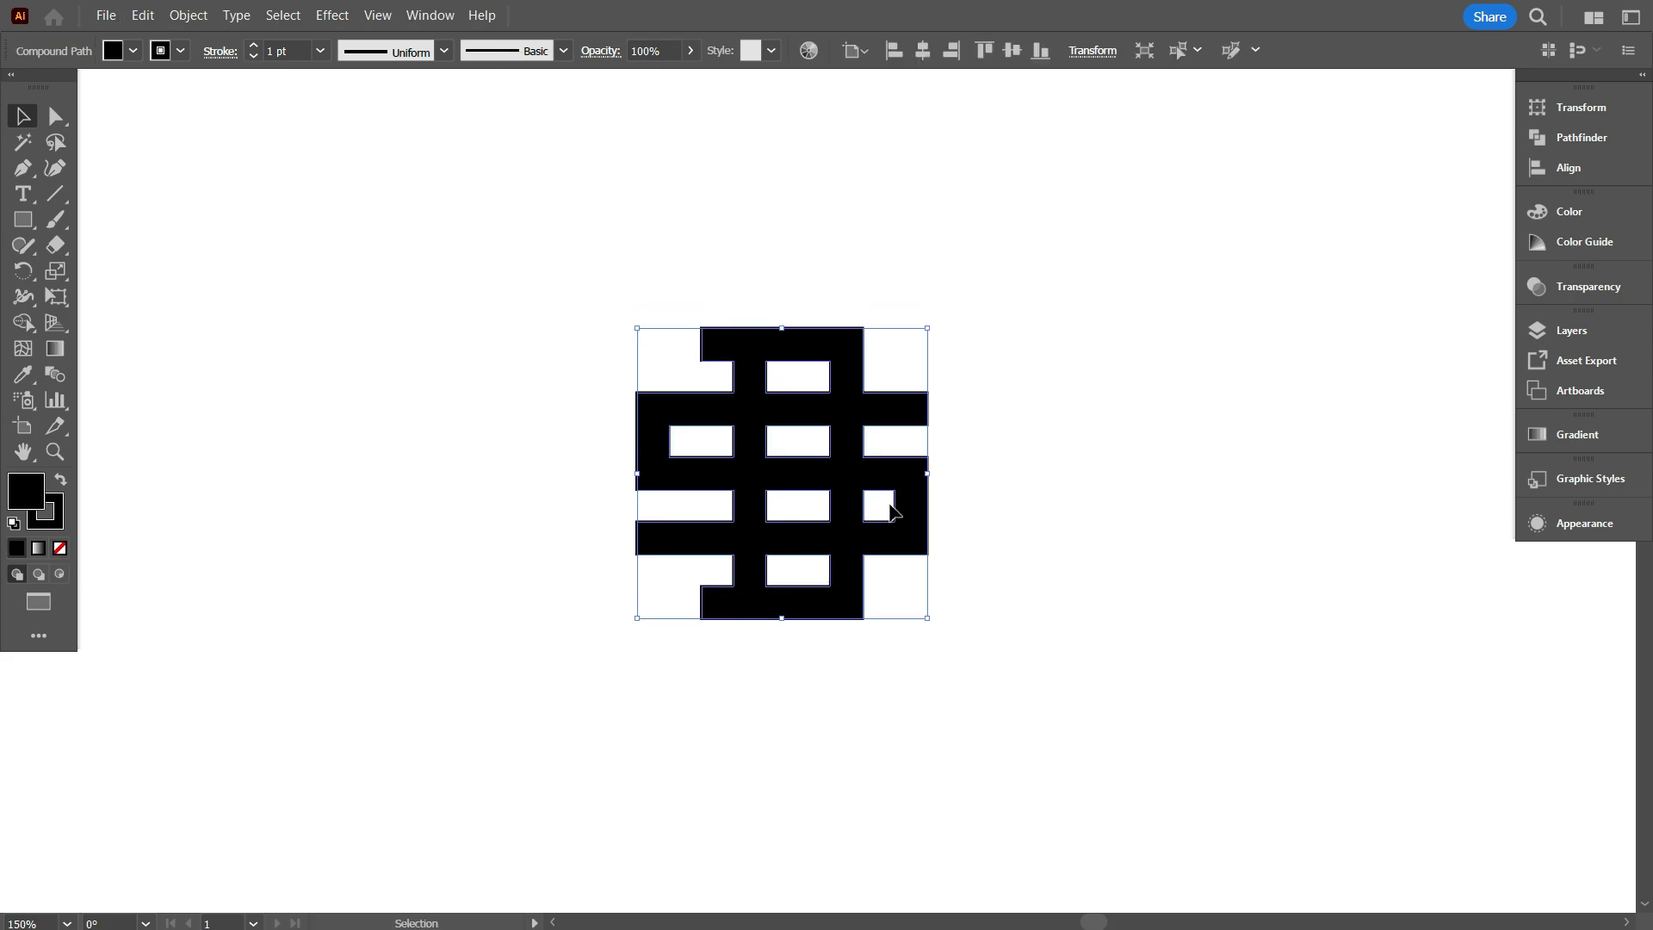
scroll(896, 503, "up", 1)
scroll(899, 499, "up", 2)
left_click(1012, 429)
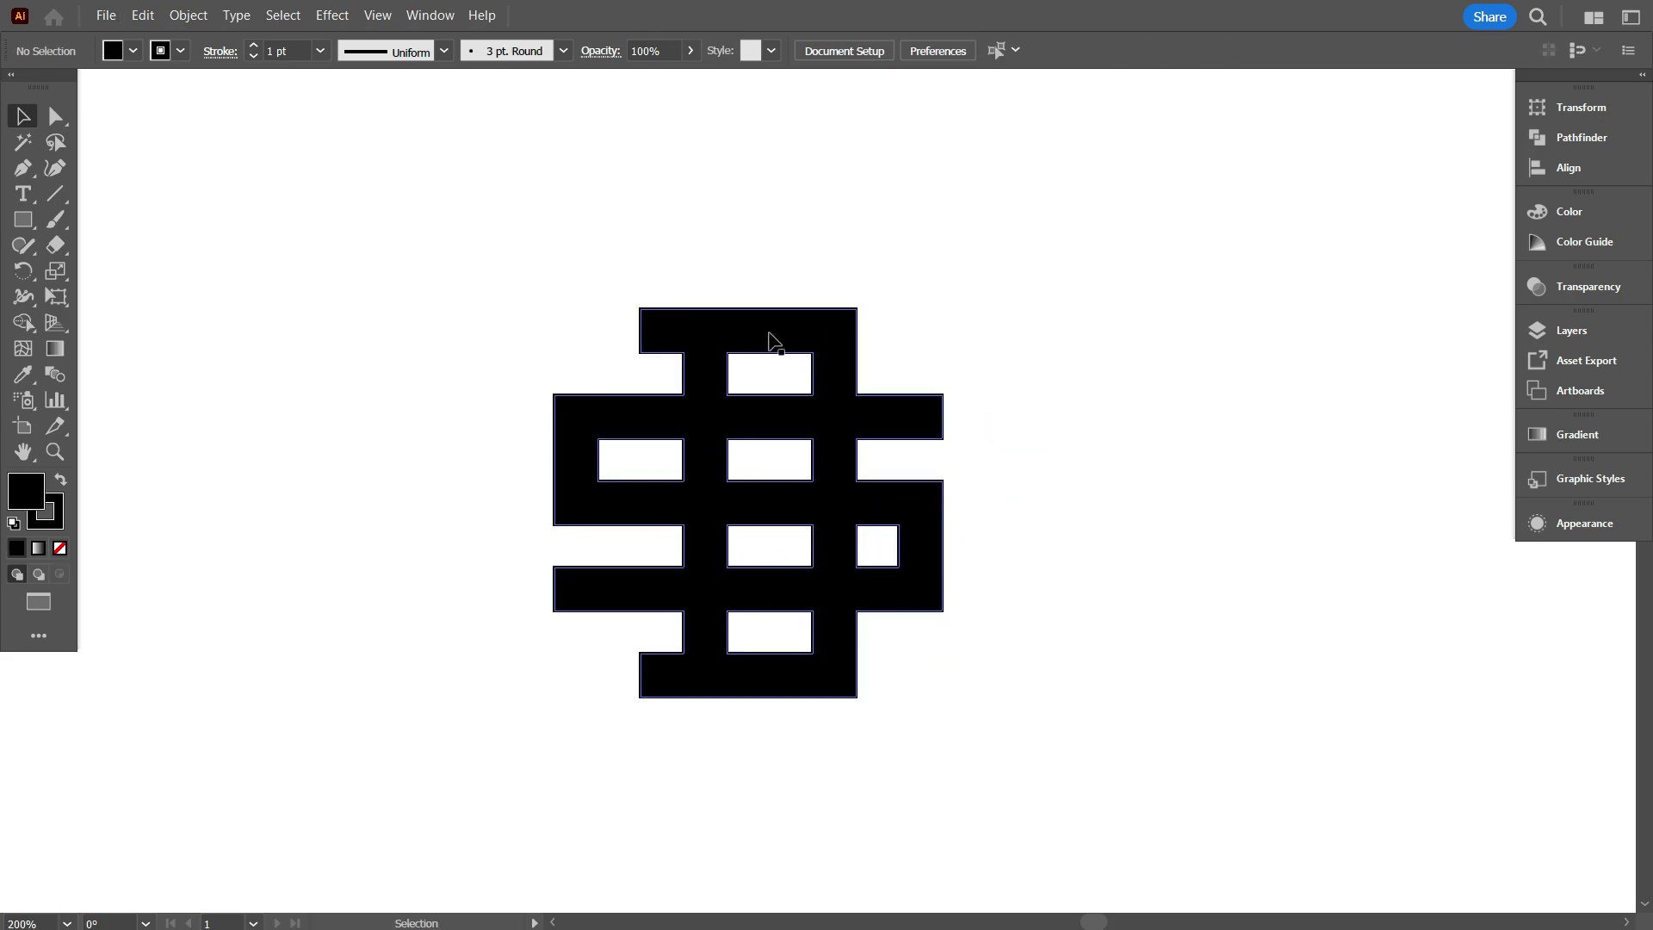
Step: Set the black monogram's stroke to None, leaving only its black fill
left_click(706, 435)
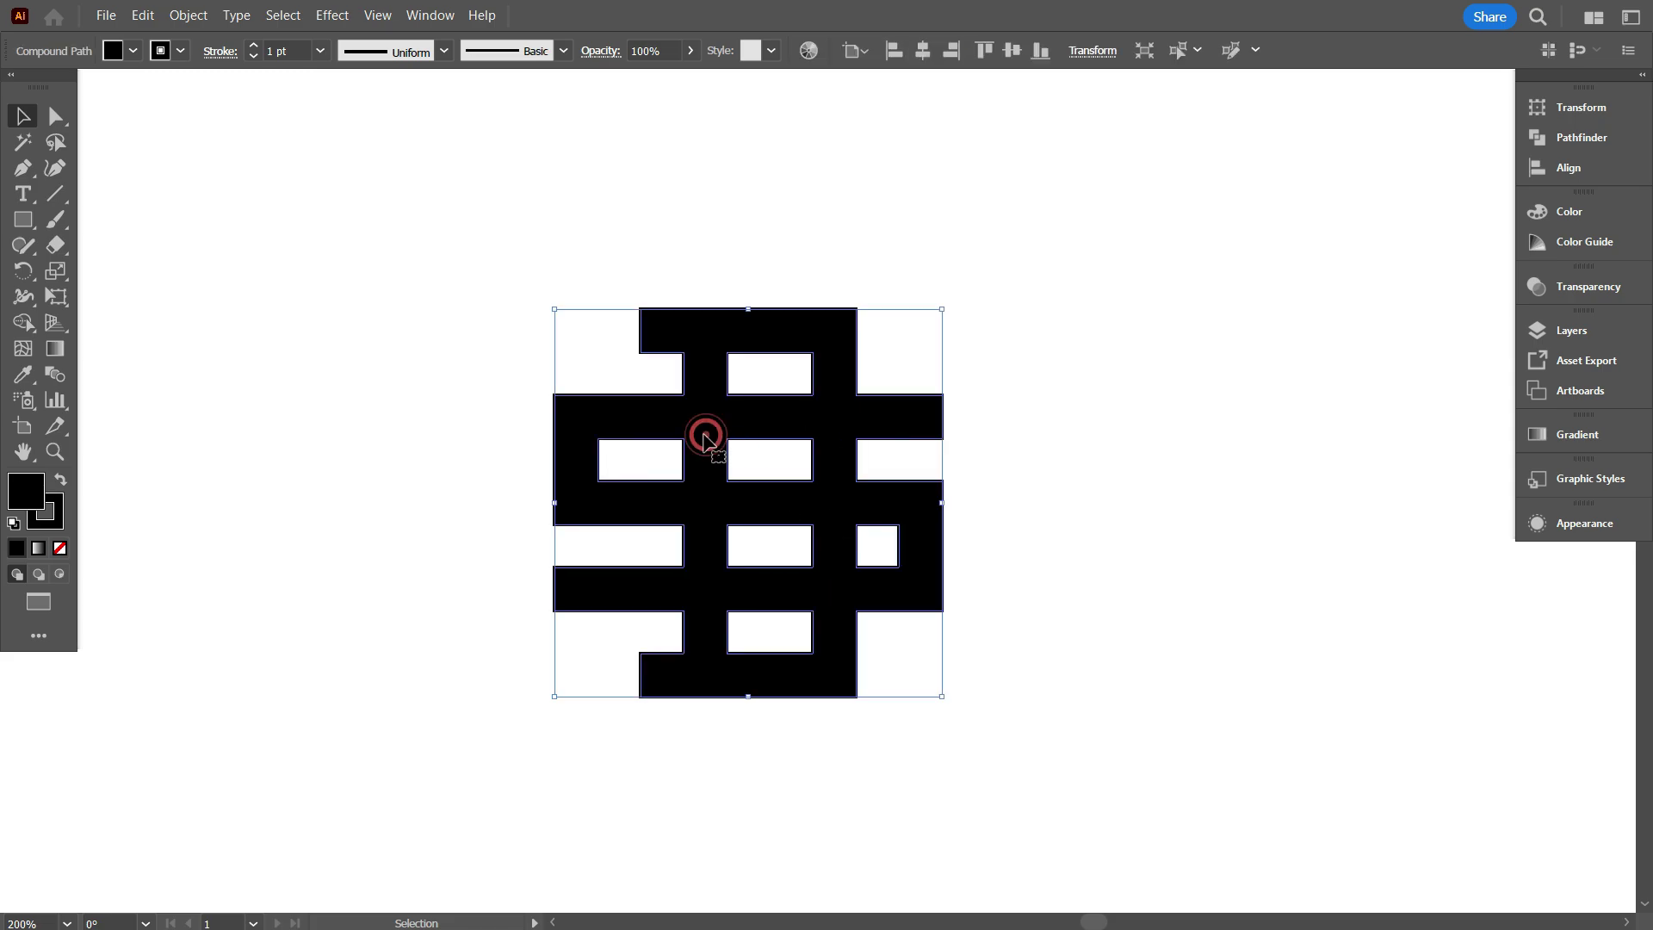
left_click(181, 50)
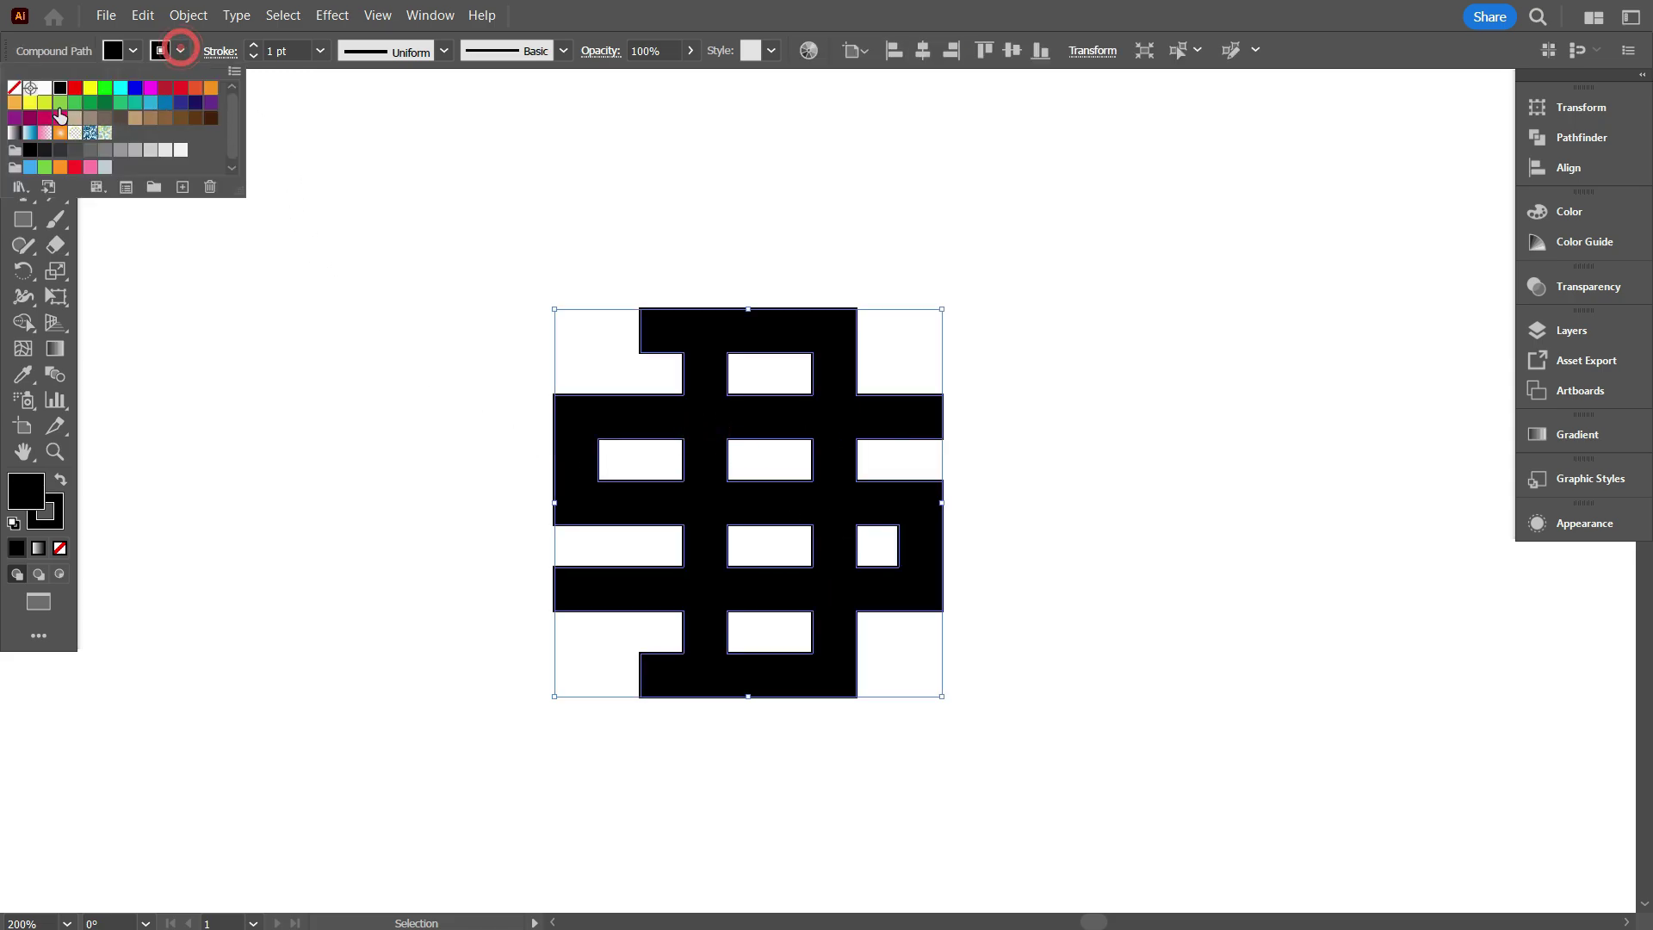
left_click(19, 99)
left_click(293, 353)
scroll(764, 557, "up", 1)
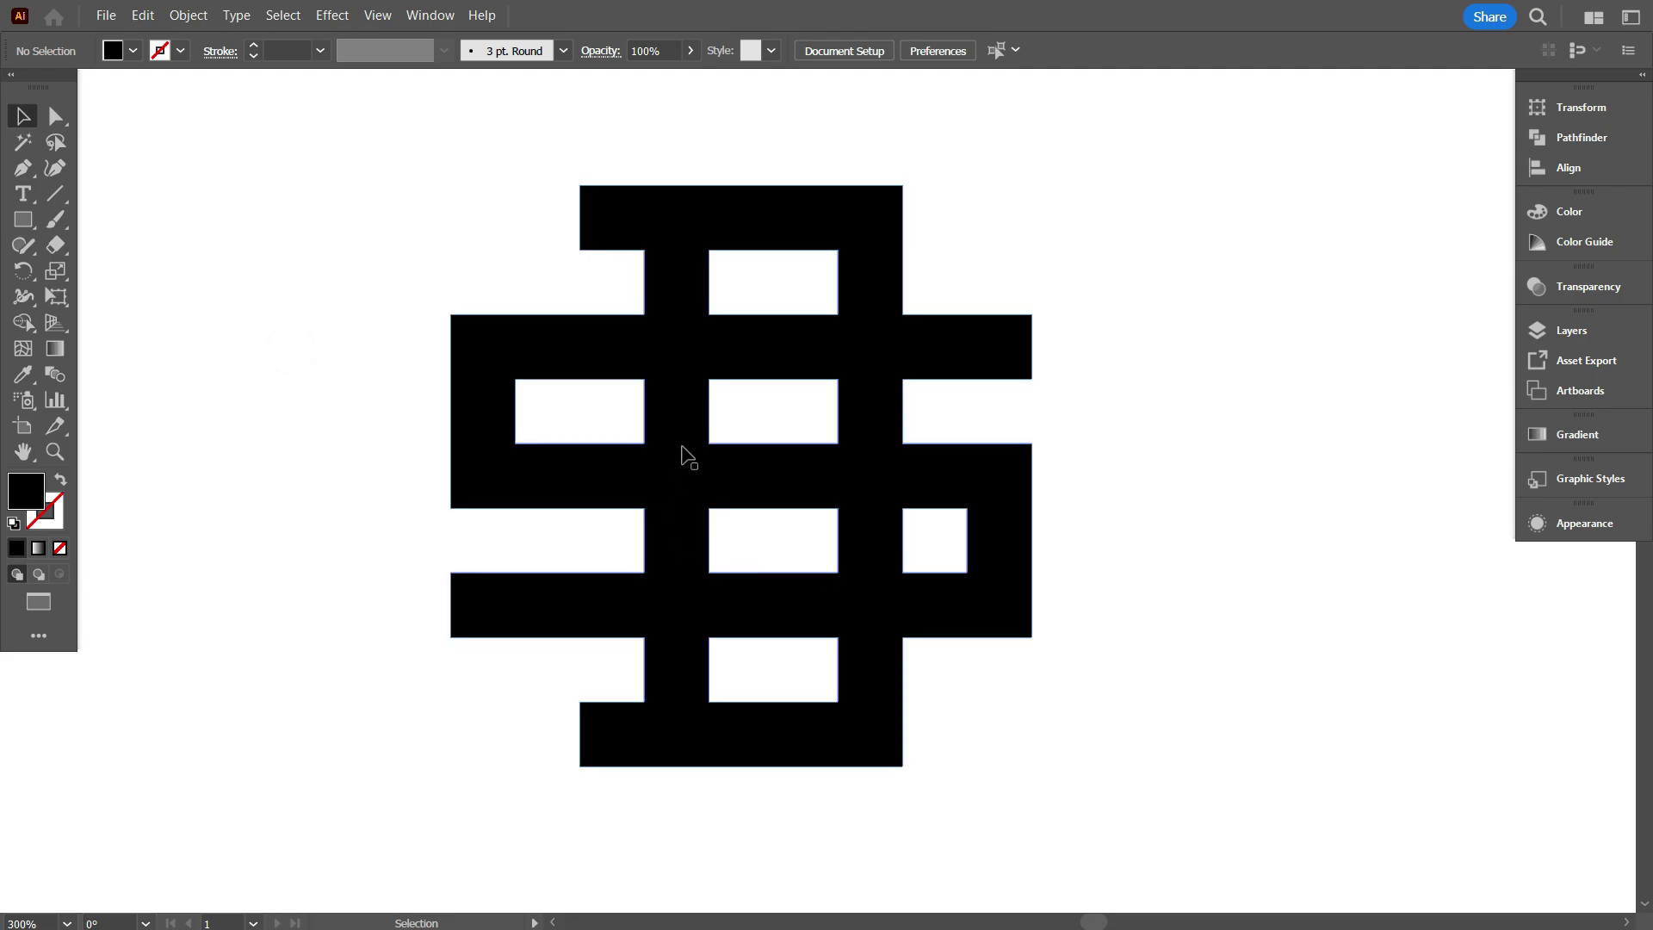
Step: Draw a square over the S's upper-right bar end and fill it red
left_click(24, 221)
scroll(1016, 365, "up", 1)
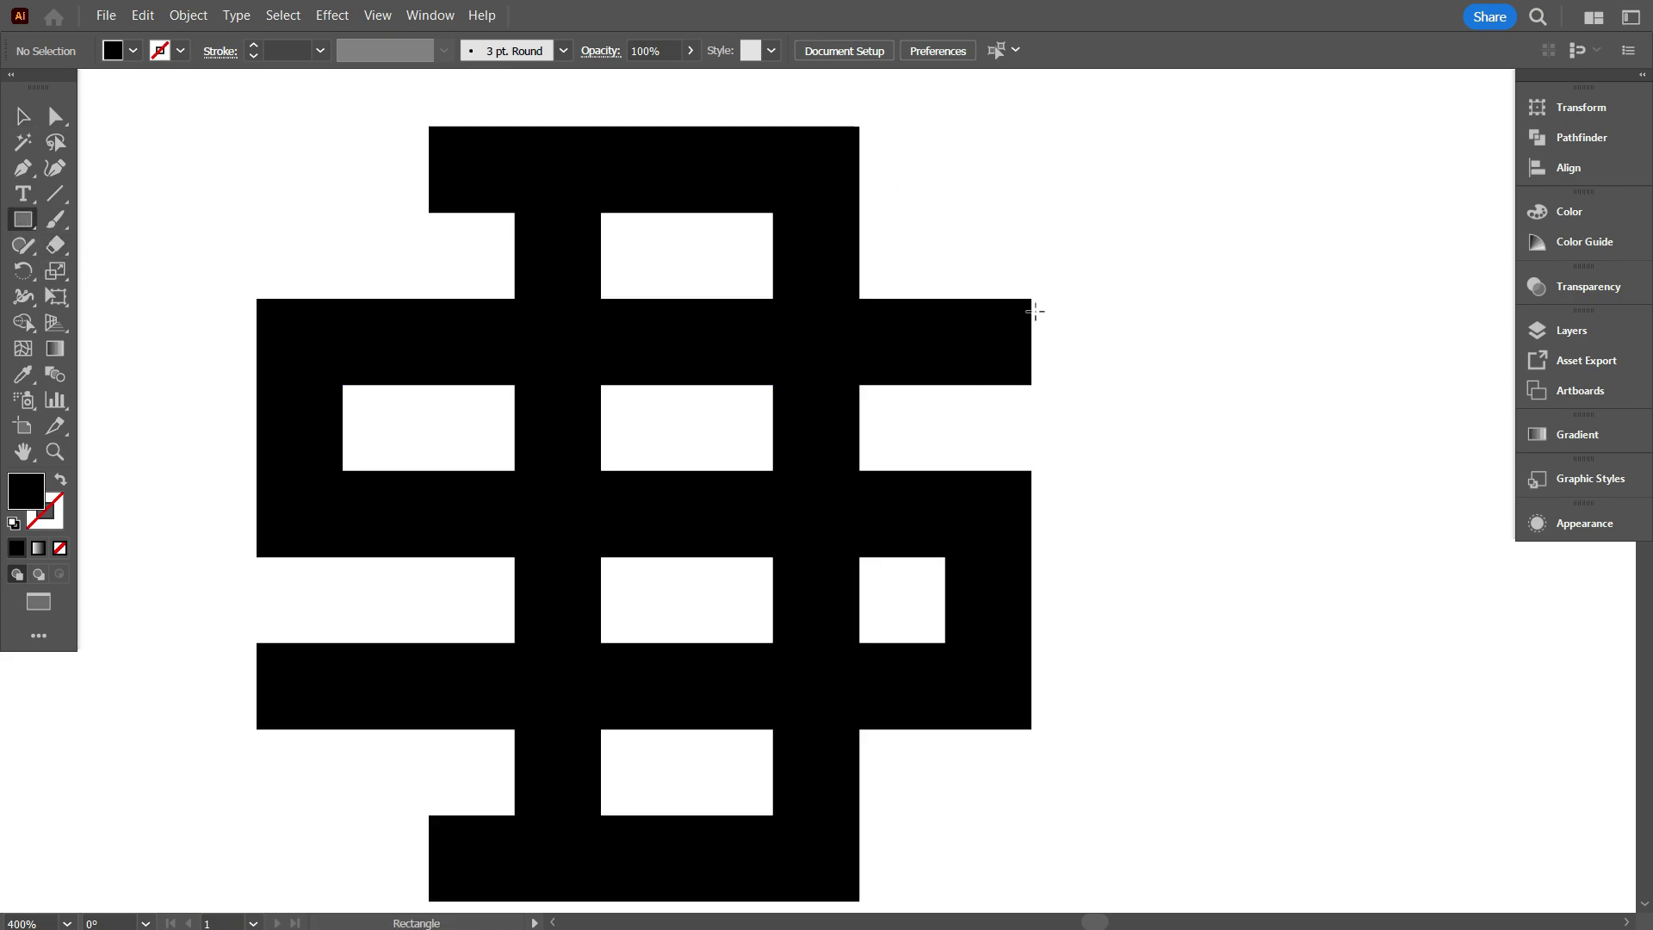
left_click_drag(1032, 299, 946, 385)
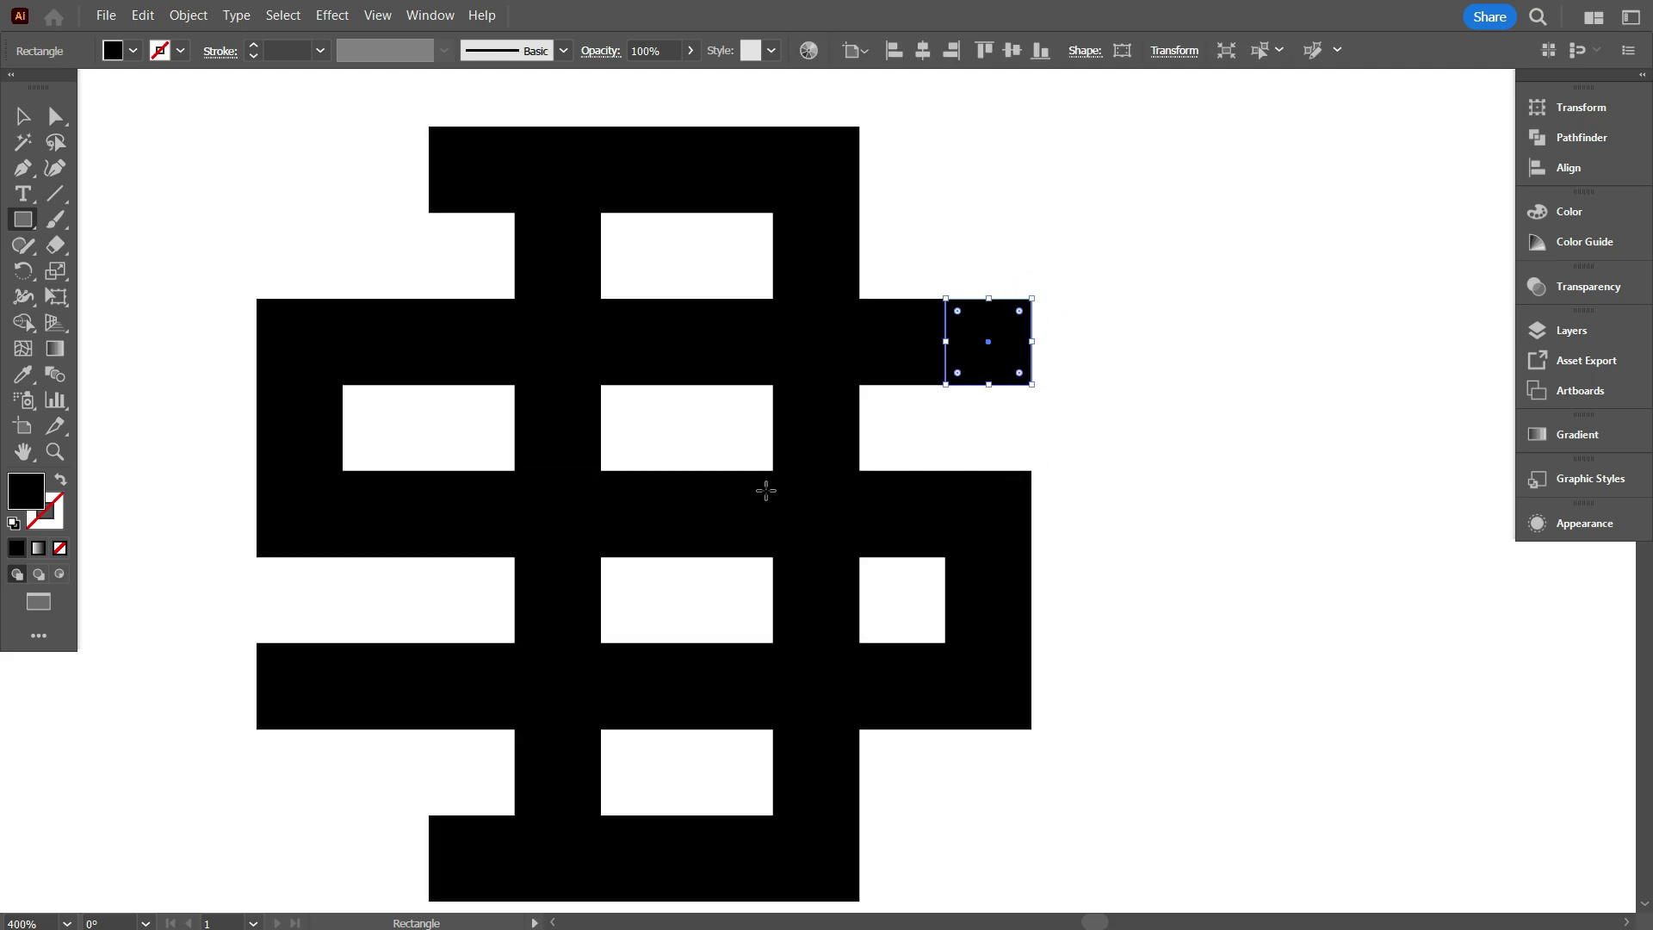
left_click(133, 51)
left_click(87, 93)
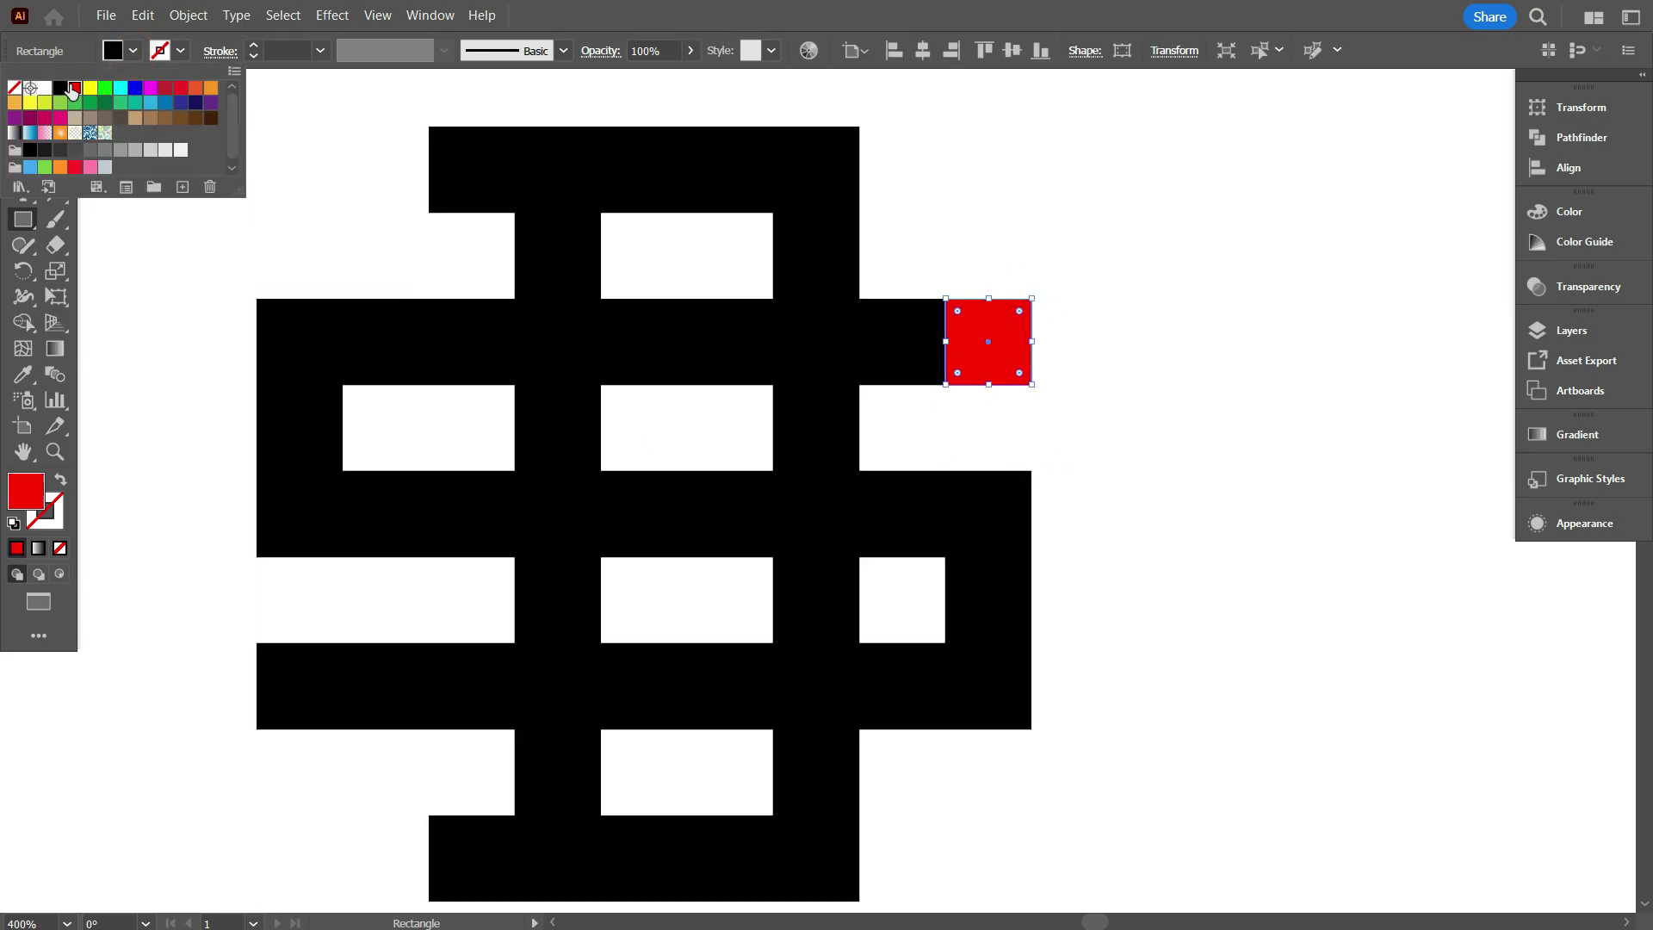
left_click(243, 270)
Step: Move the red square off to the left of the monogram
left_click(23, 116)
left_click(221, 210)
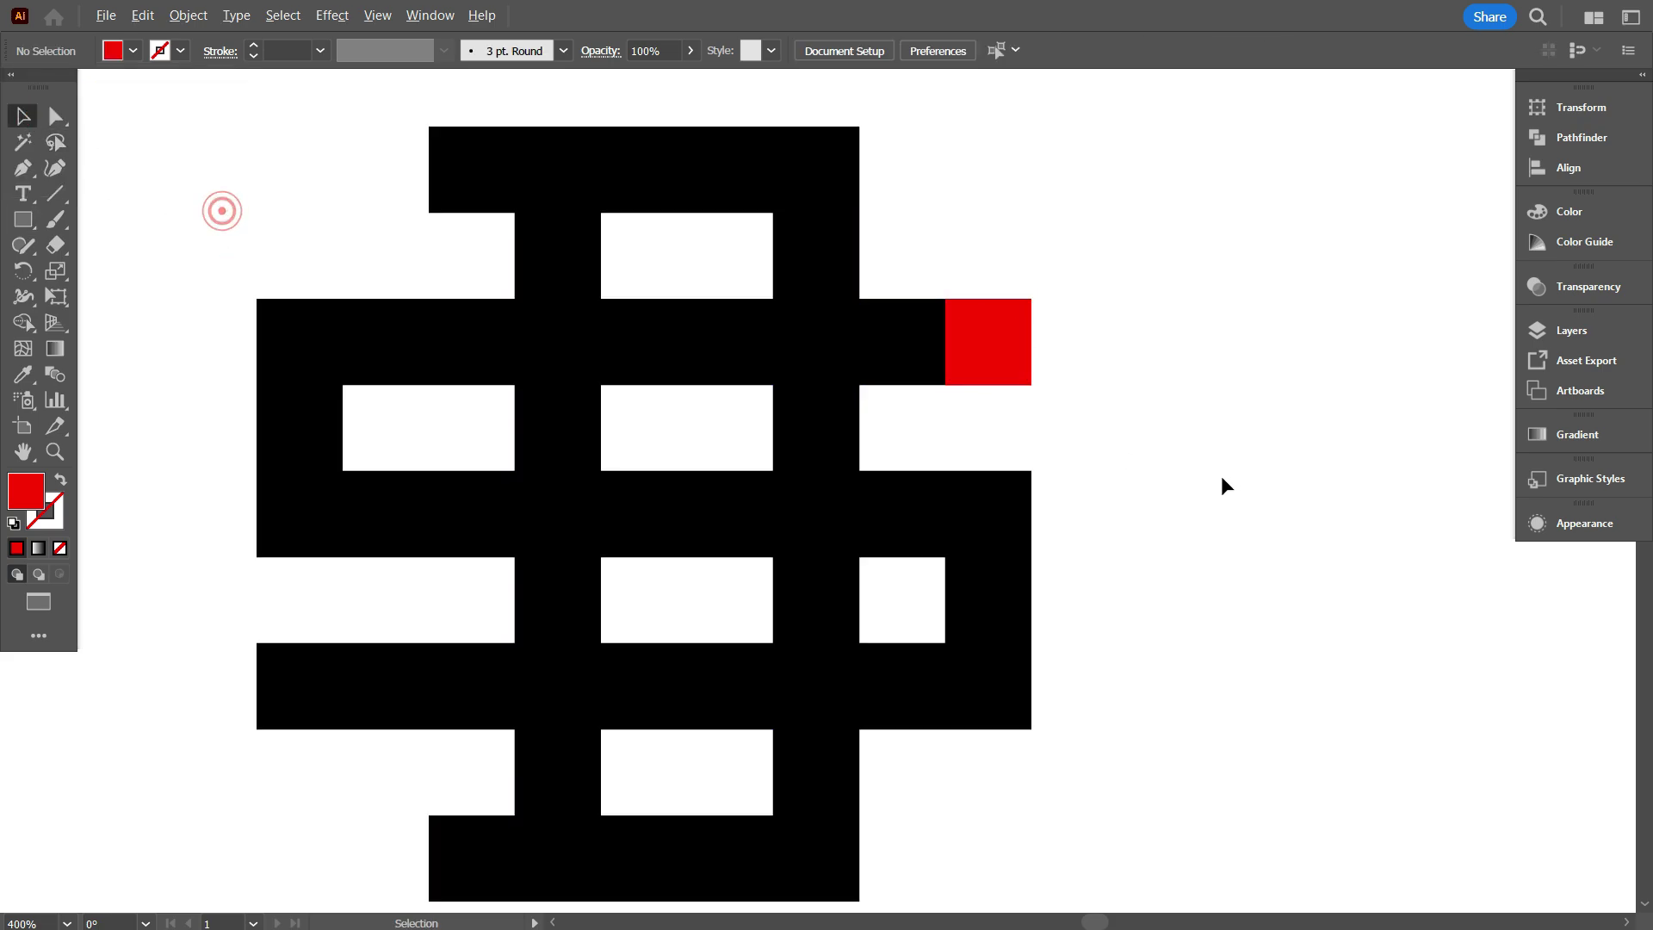
scroll(1218, 474, "down", 1)
scroll(1198, 521, "down", 1)
scroll(1201, 522, "down", 1)
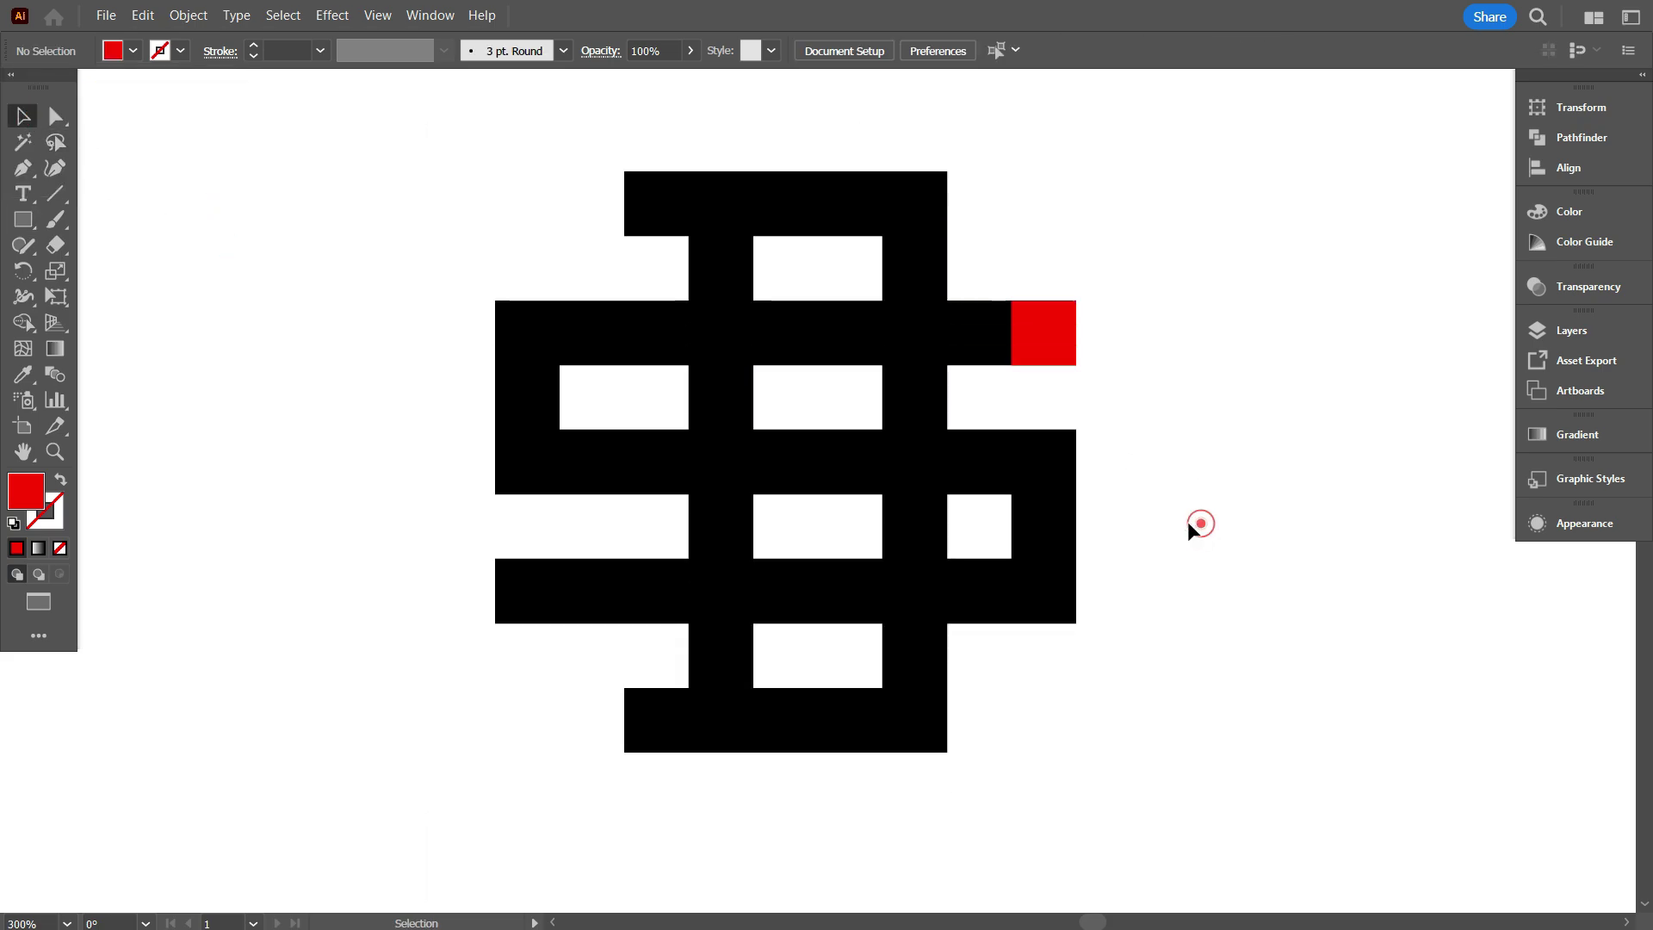
left_click_drag(1035, 335, 362, 452)
left_click_drag(384, 597, 522, 611)
scroll(555, 611, "up", 1)
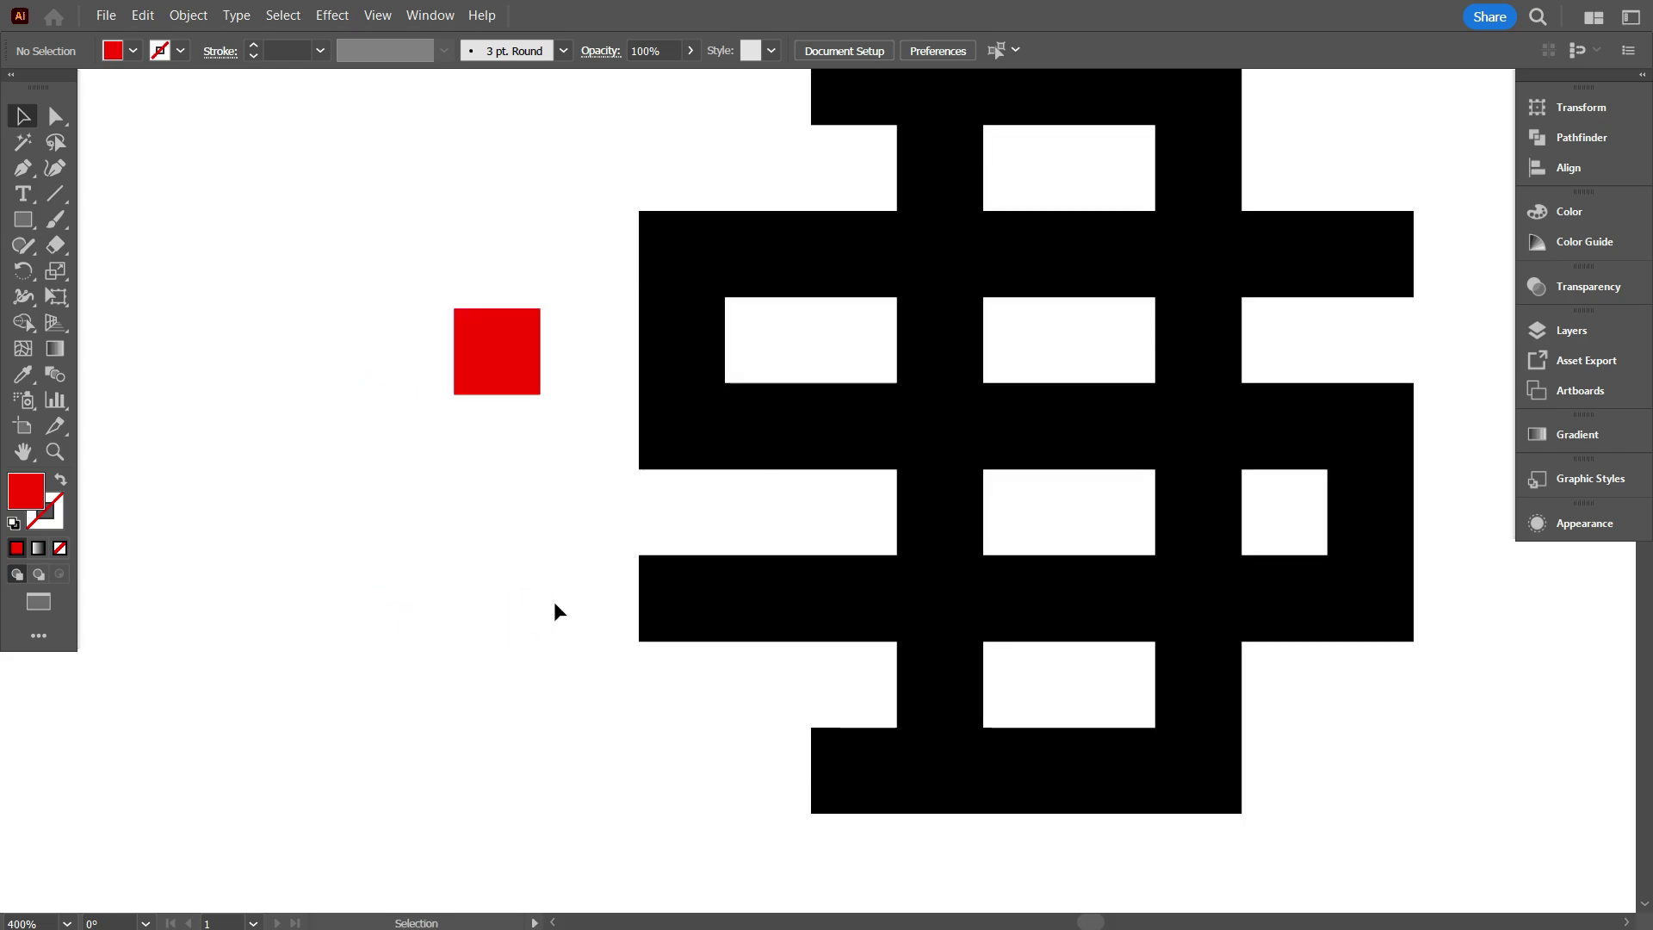
scroll(551, 602, "up", 2)
left_click(491, 420)
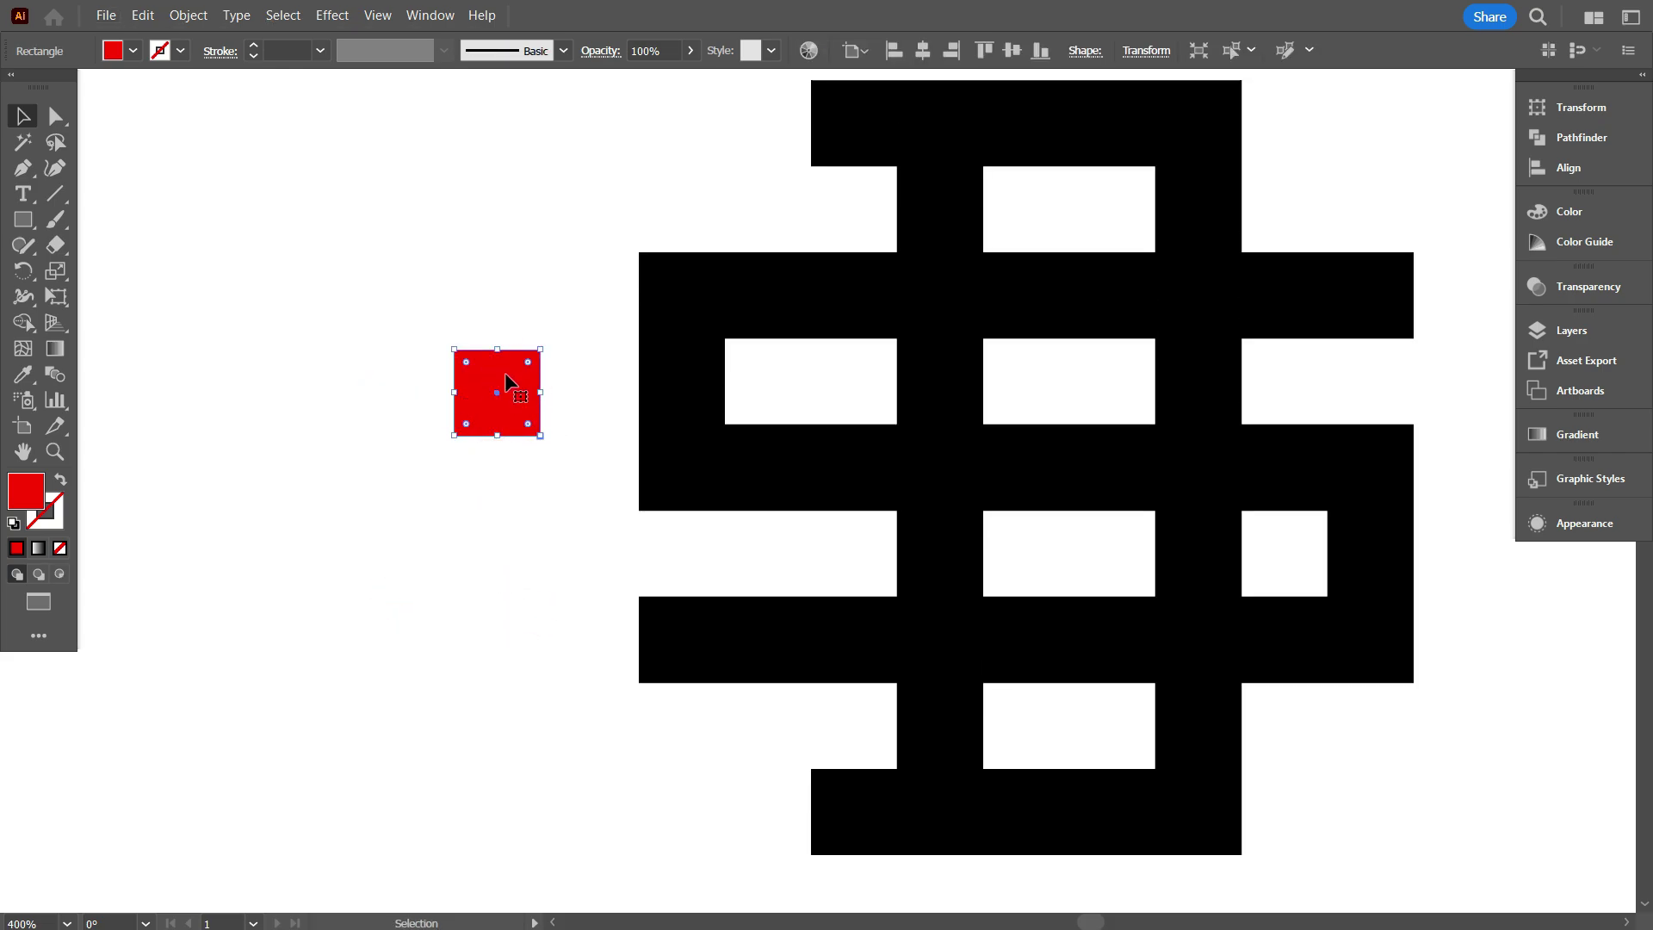
scroll(499, 391, "up", 1)
scroll(498, 391, "up", 1)
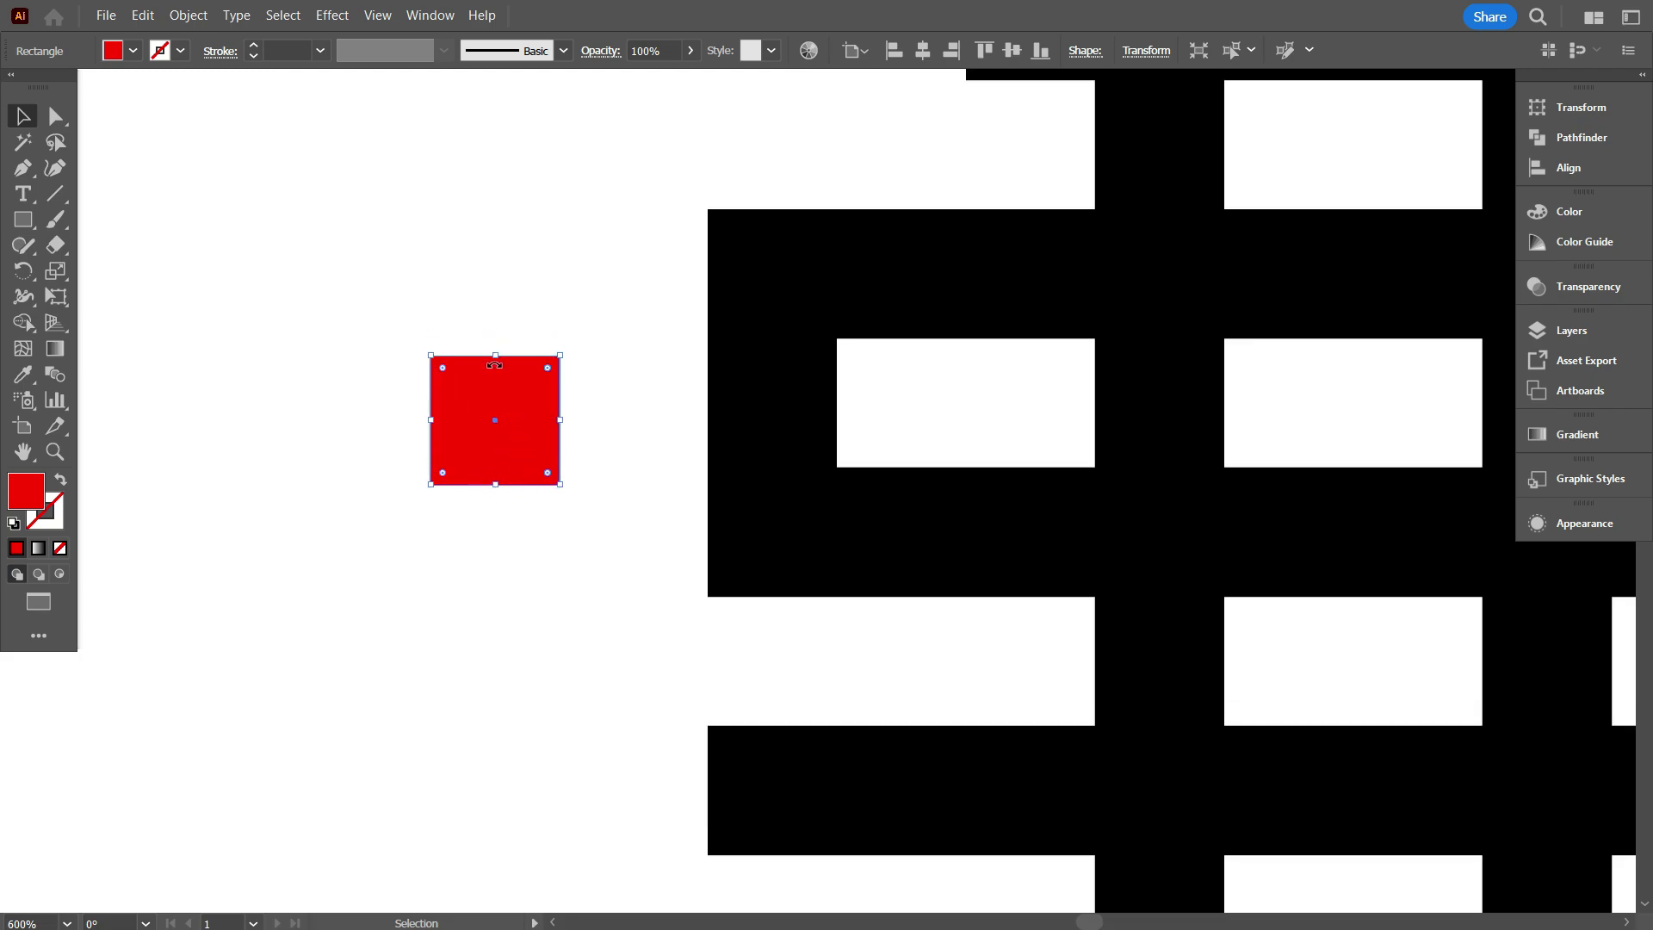
left_click_drag(495, 355, 498, 422)
left_click(494, 600)
scroll(499, 594, "down", 1)
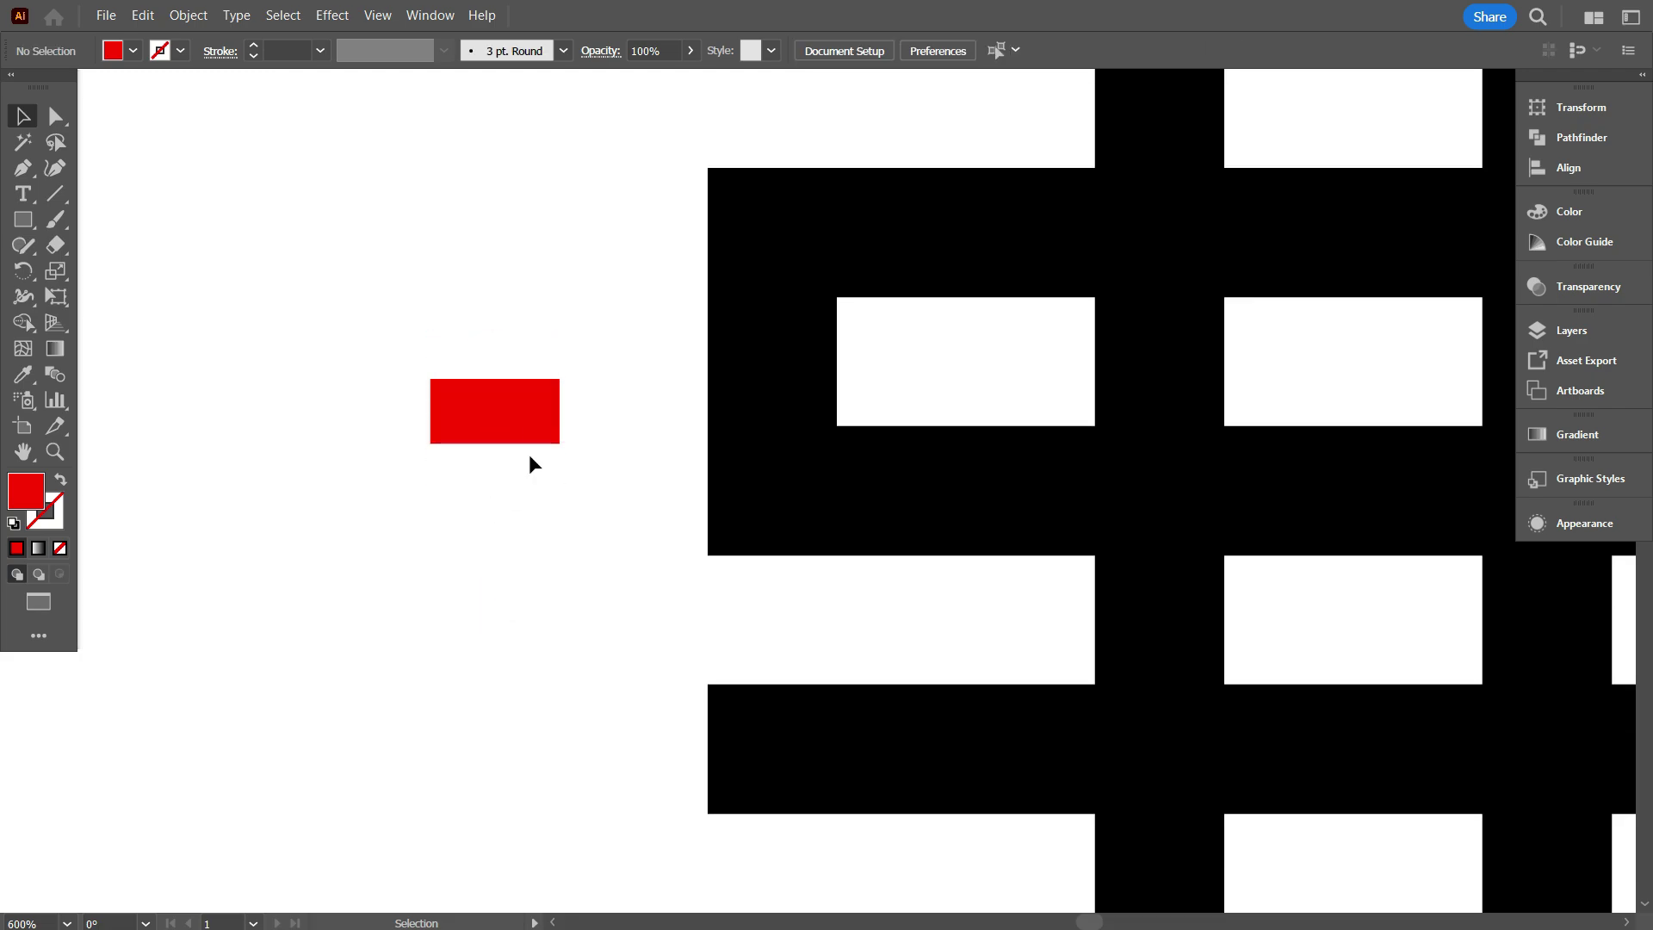
key("ctrl+z")
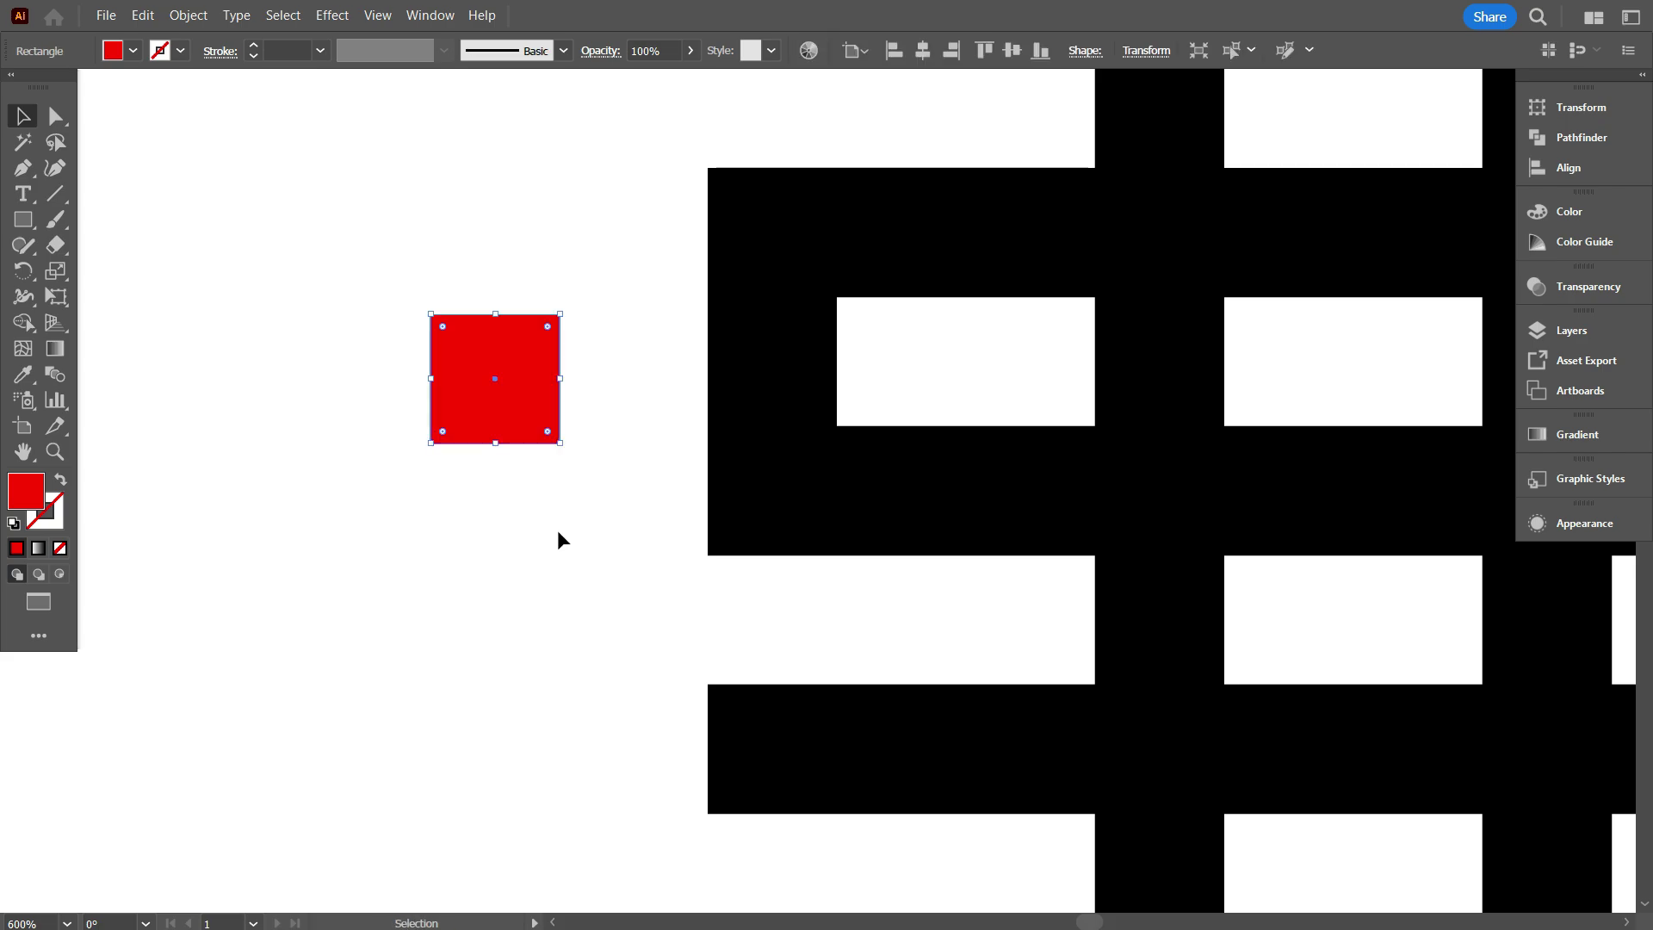
left_click(556, 529)
left_click_drag(548, 422, 540, 455)
left_click(576, 620)
left_click(55, 194)
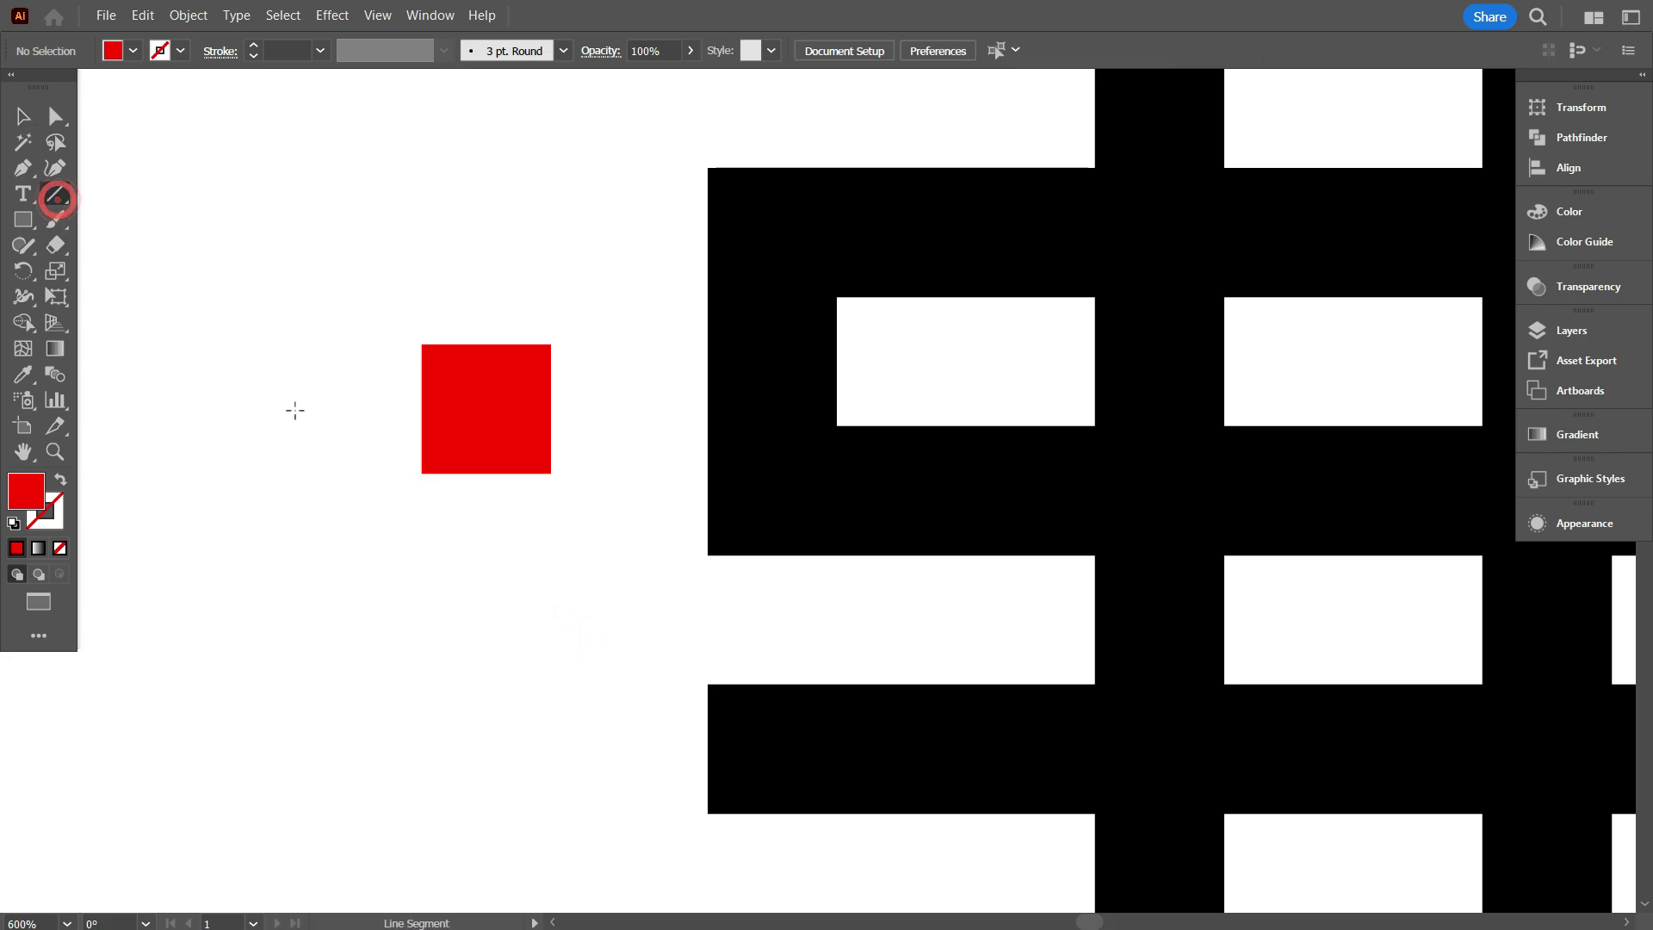
left_click_drag(374, 408, 617, 409)
left_click(23, 116)
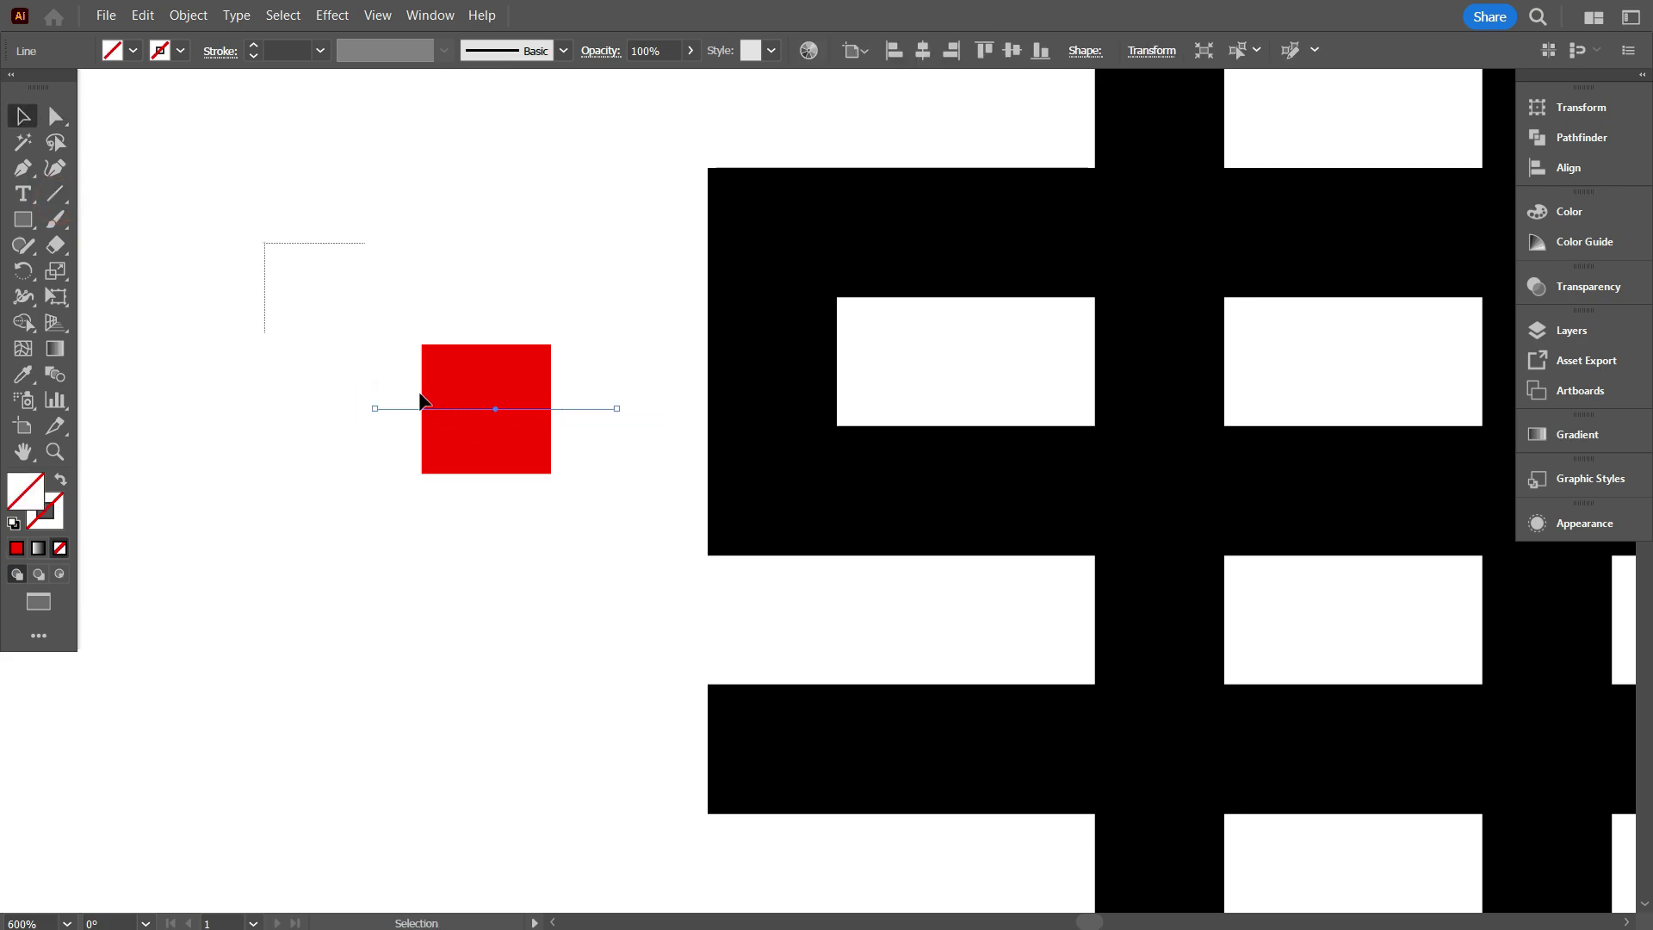
left_click_drag(441, 415, 524, 532)
left_click(24, 321)
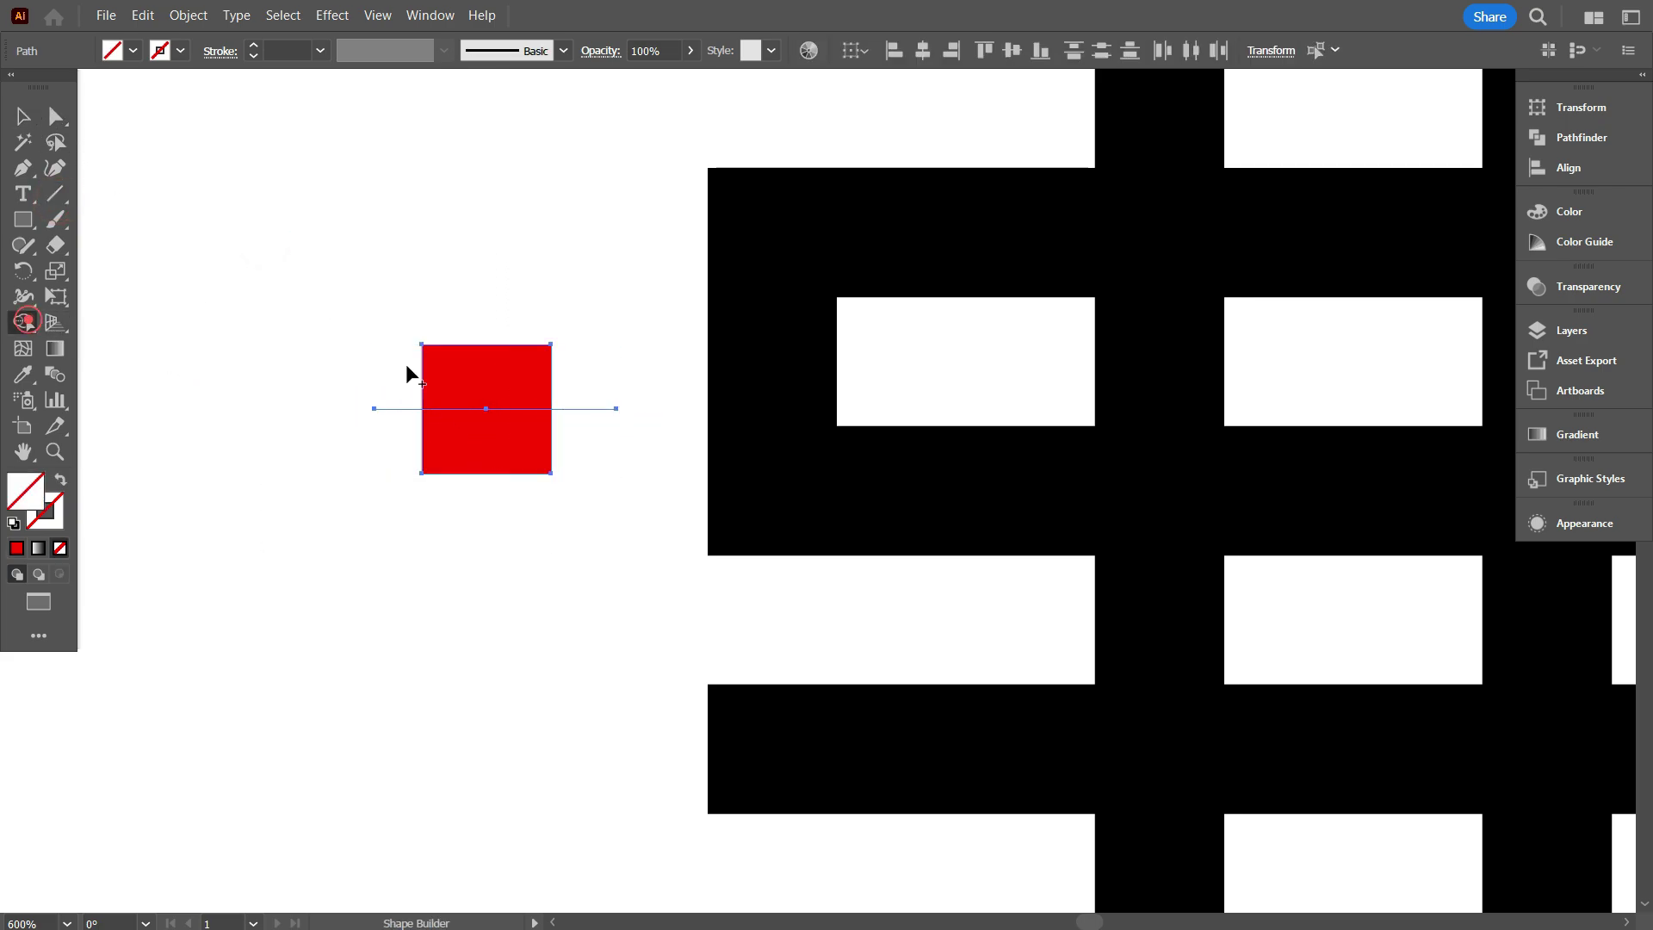
left_click(533, 378, "alt")
left_click(17, 116)
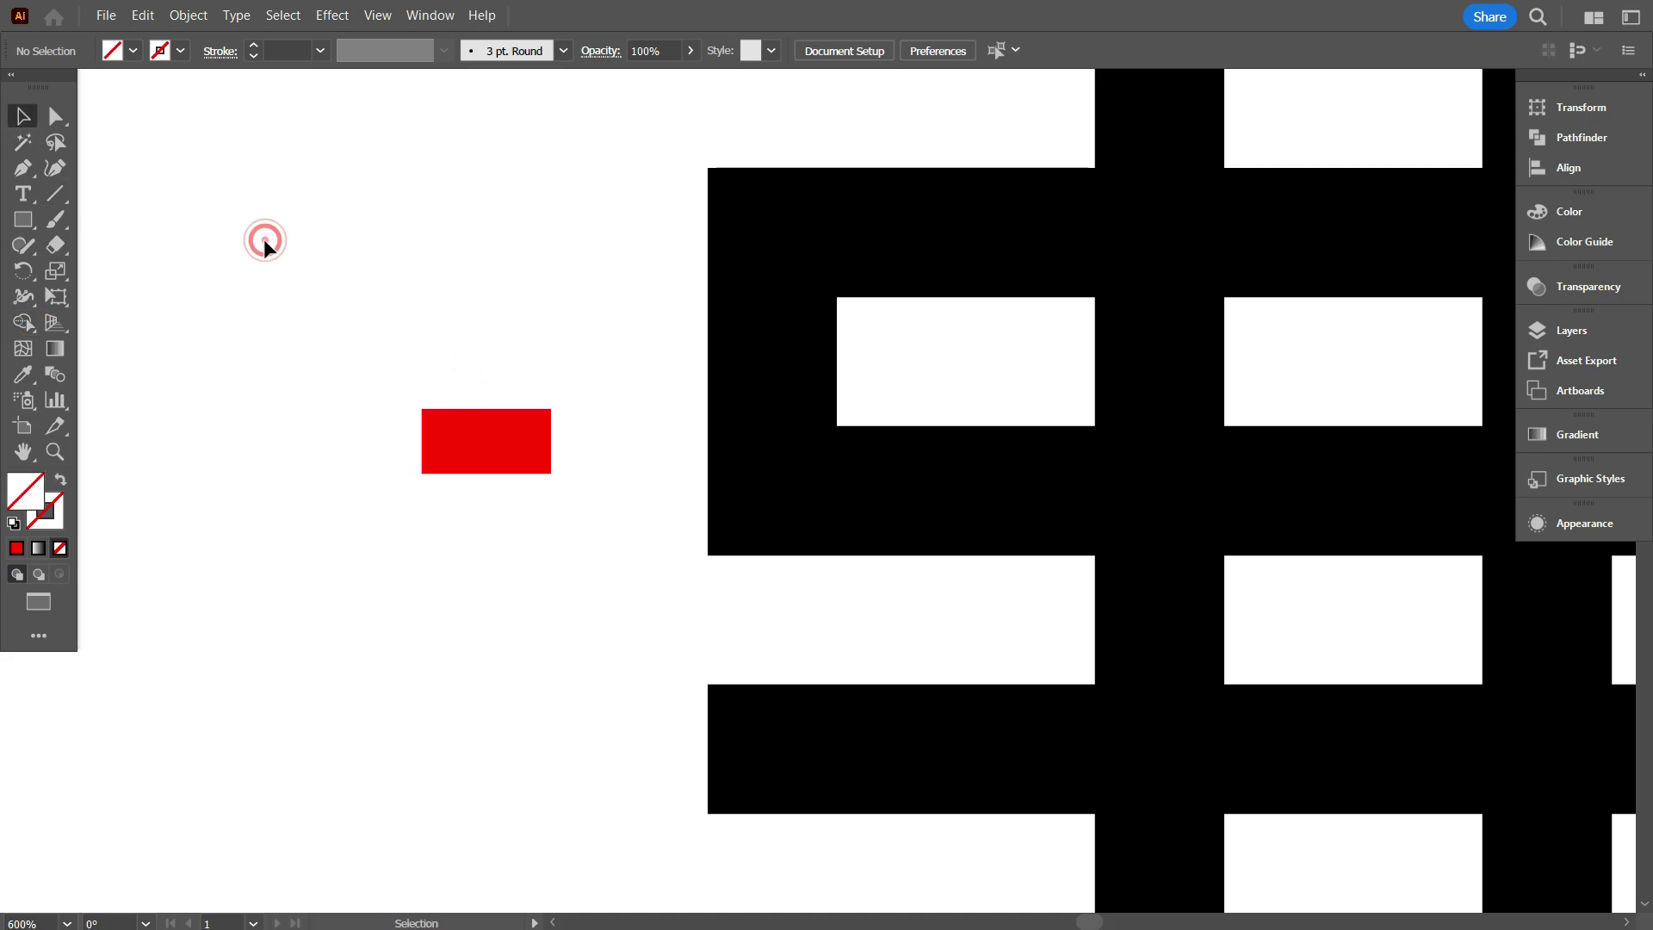
left_click_drag(314, 299, 387, 493)
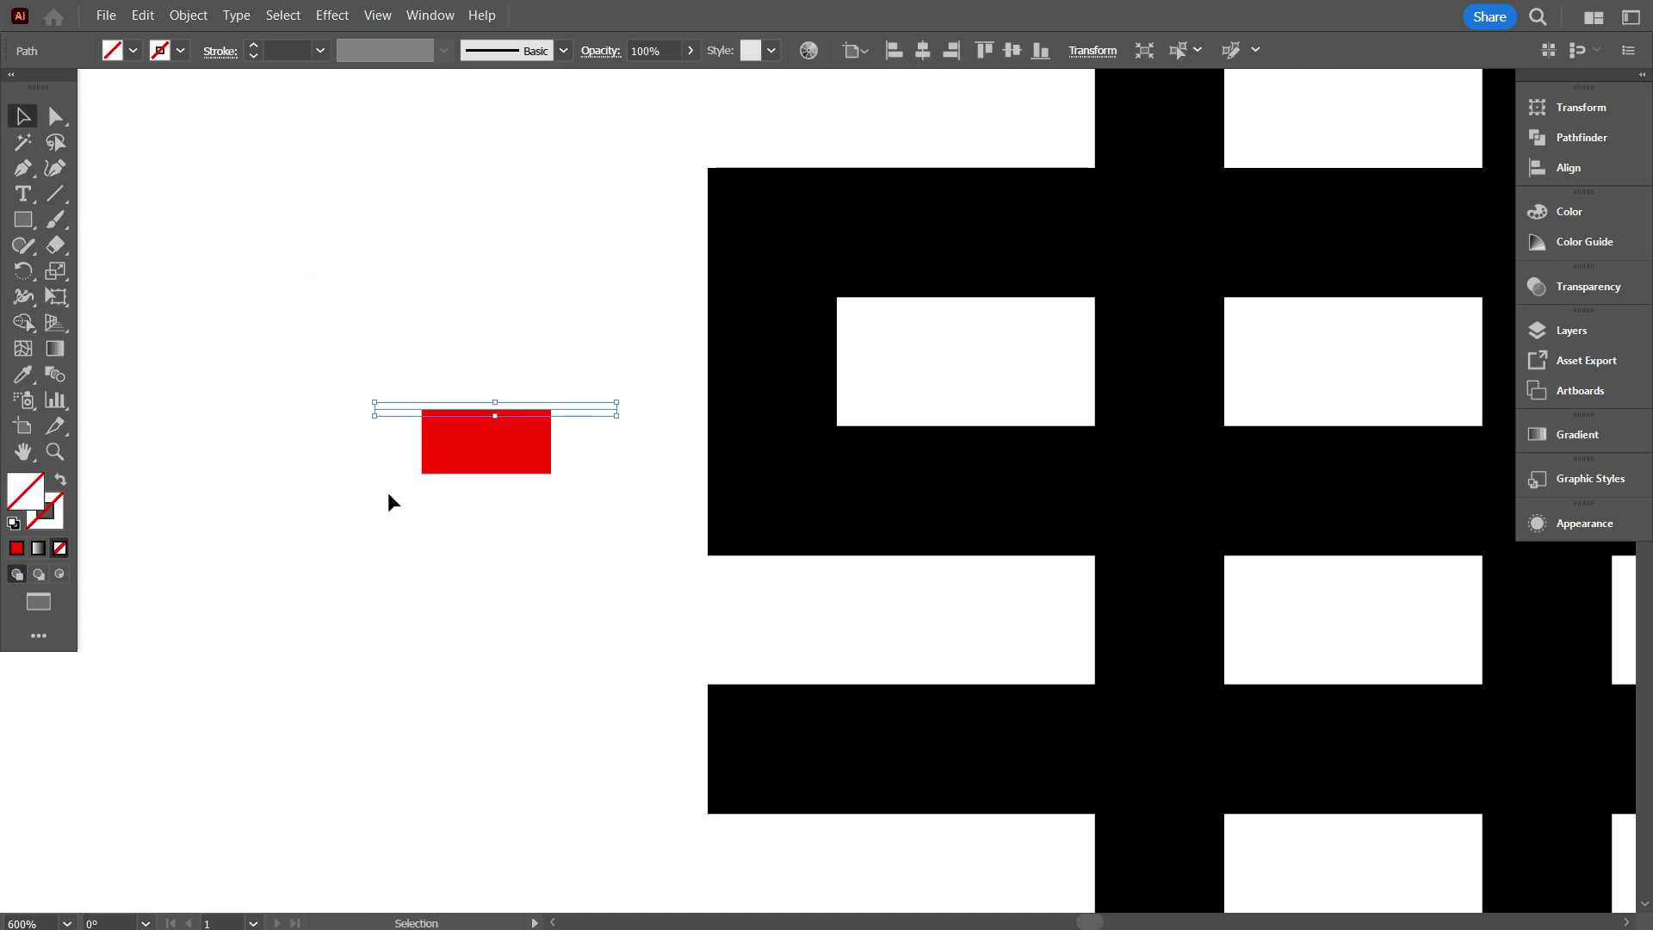
key("Delete")
key("ctrl+z")
key("ctrl+z")
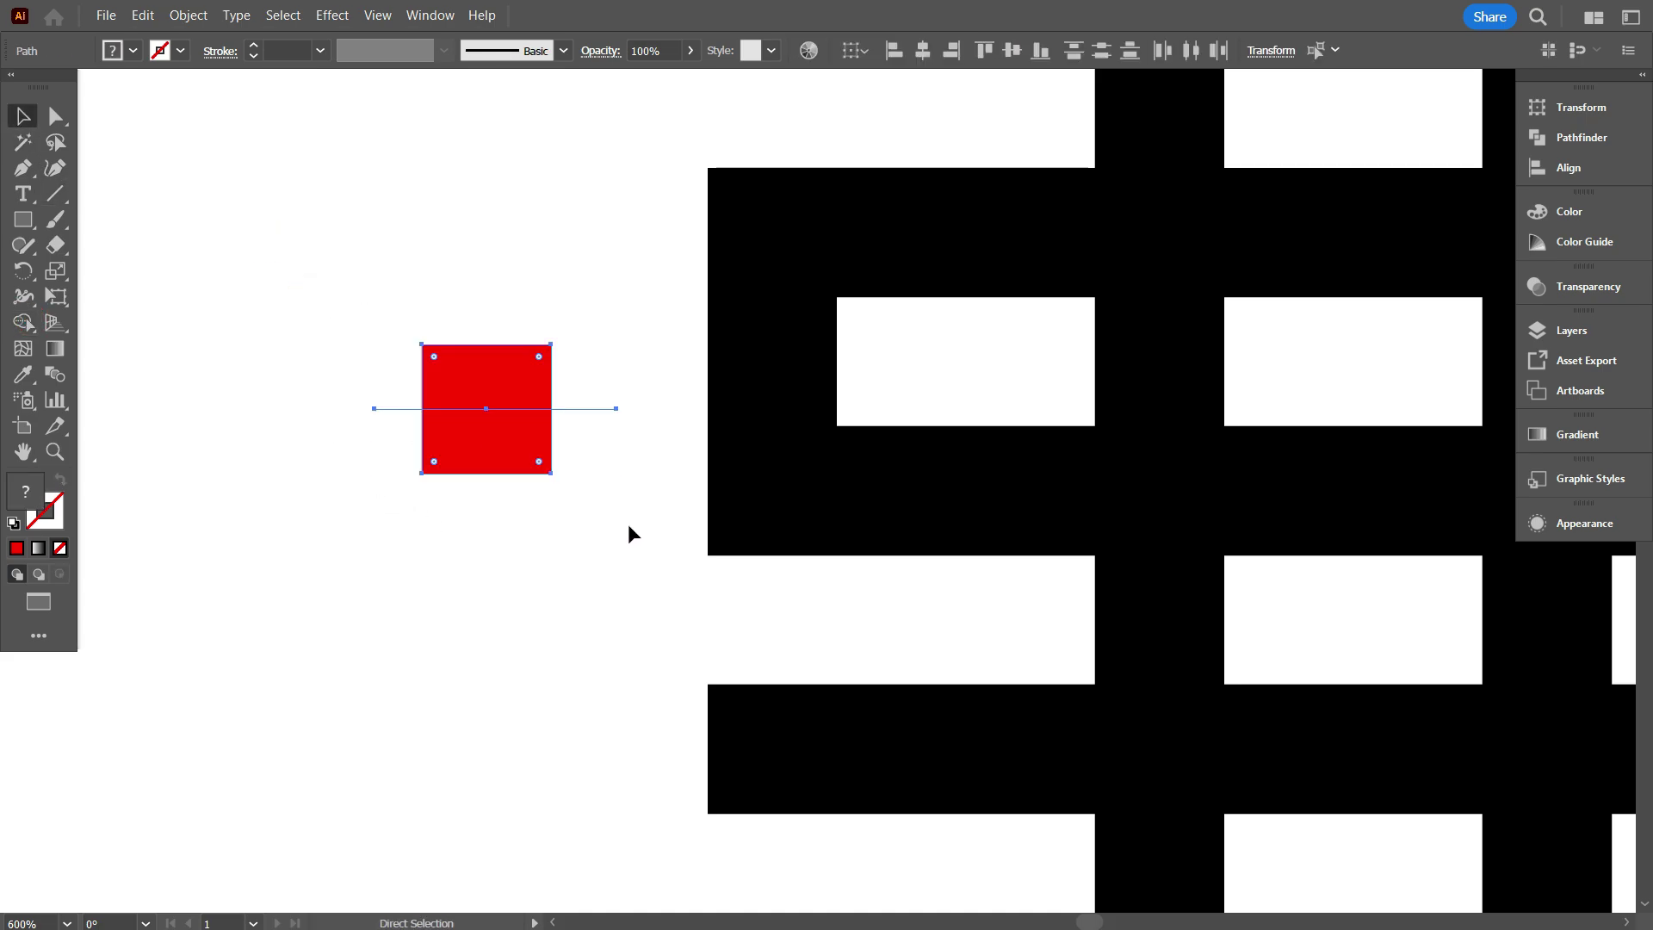
key("v")
left_click(631, 465)
left_click_drag(633, 473, 596, 370)
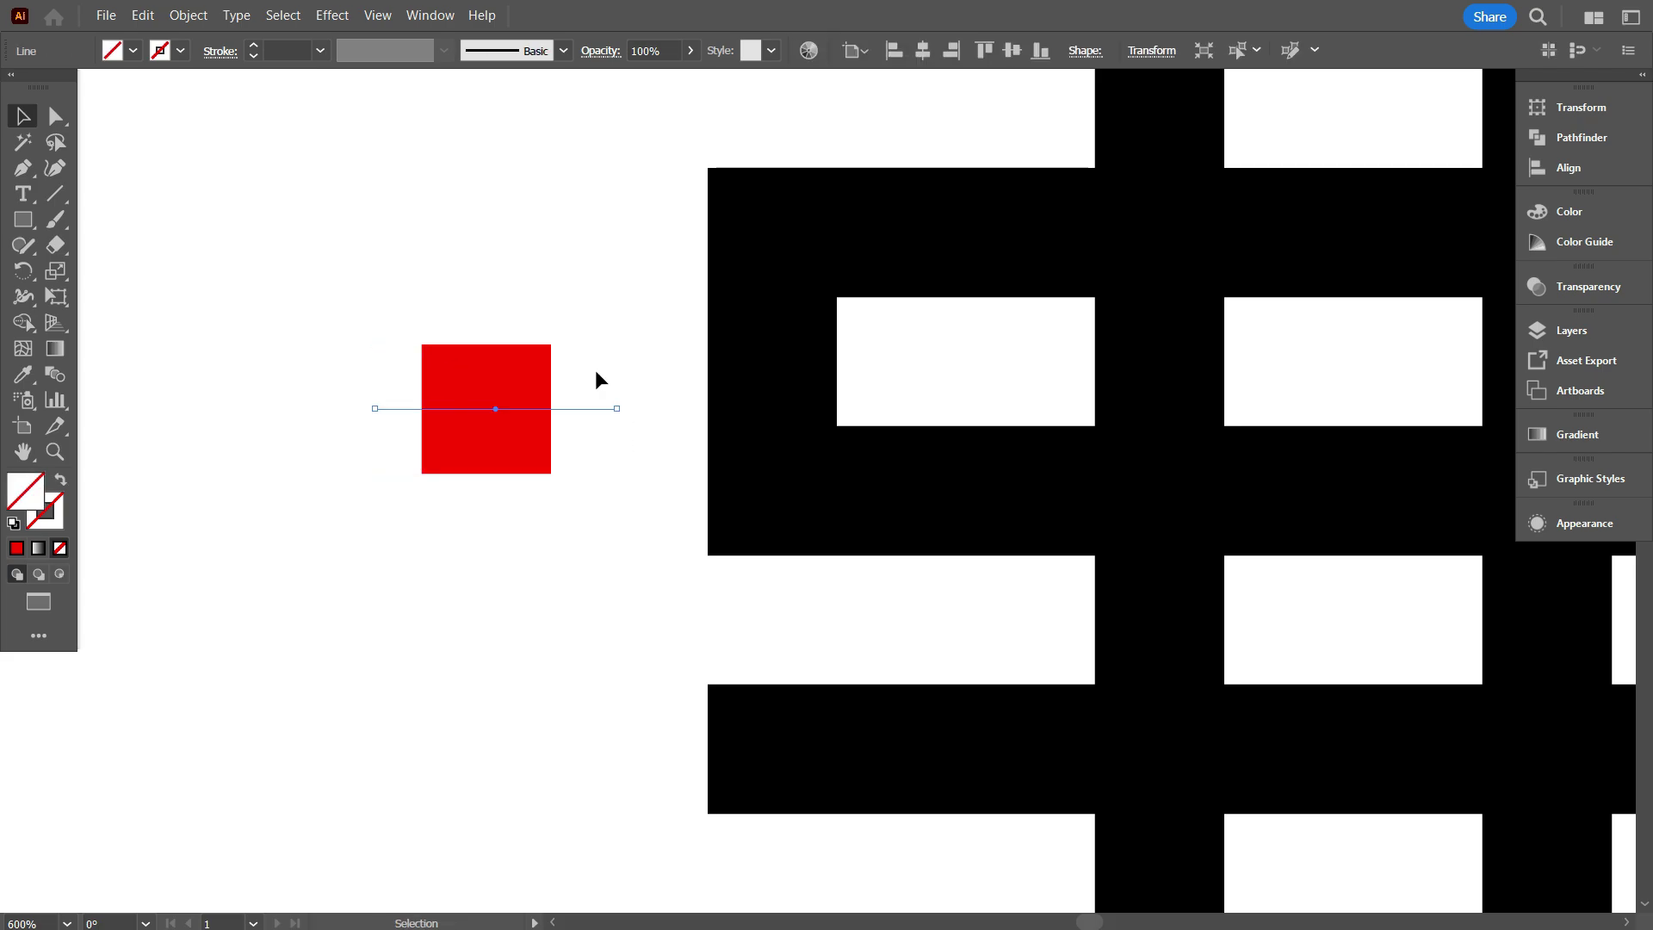
key("Delete")
scroll(583, 598, "up", 1)
Step: Split the red square into 2 rows using Object > Path > Split Into Grid
left_click(528, 446)
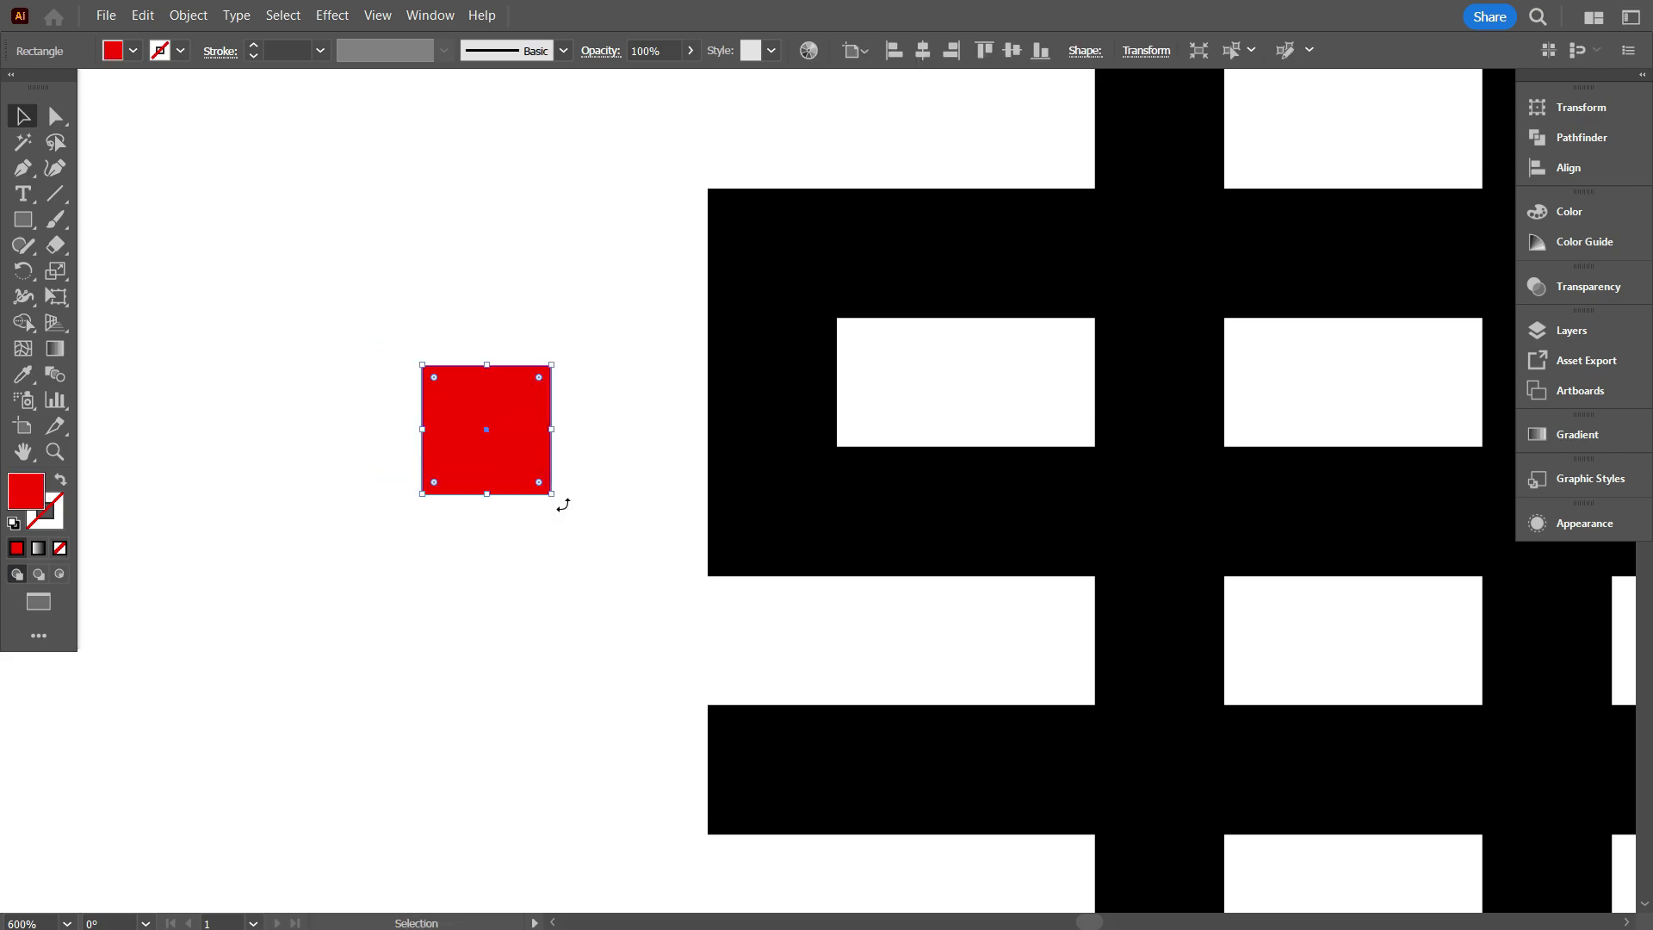
left_click(577, 593)
left_click(520, 441)
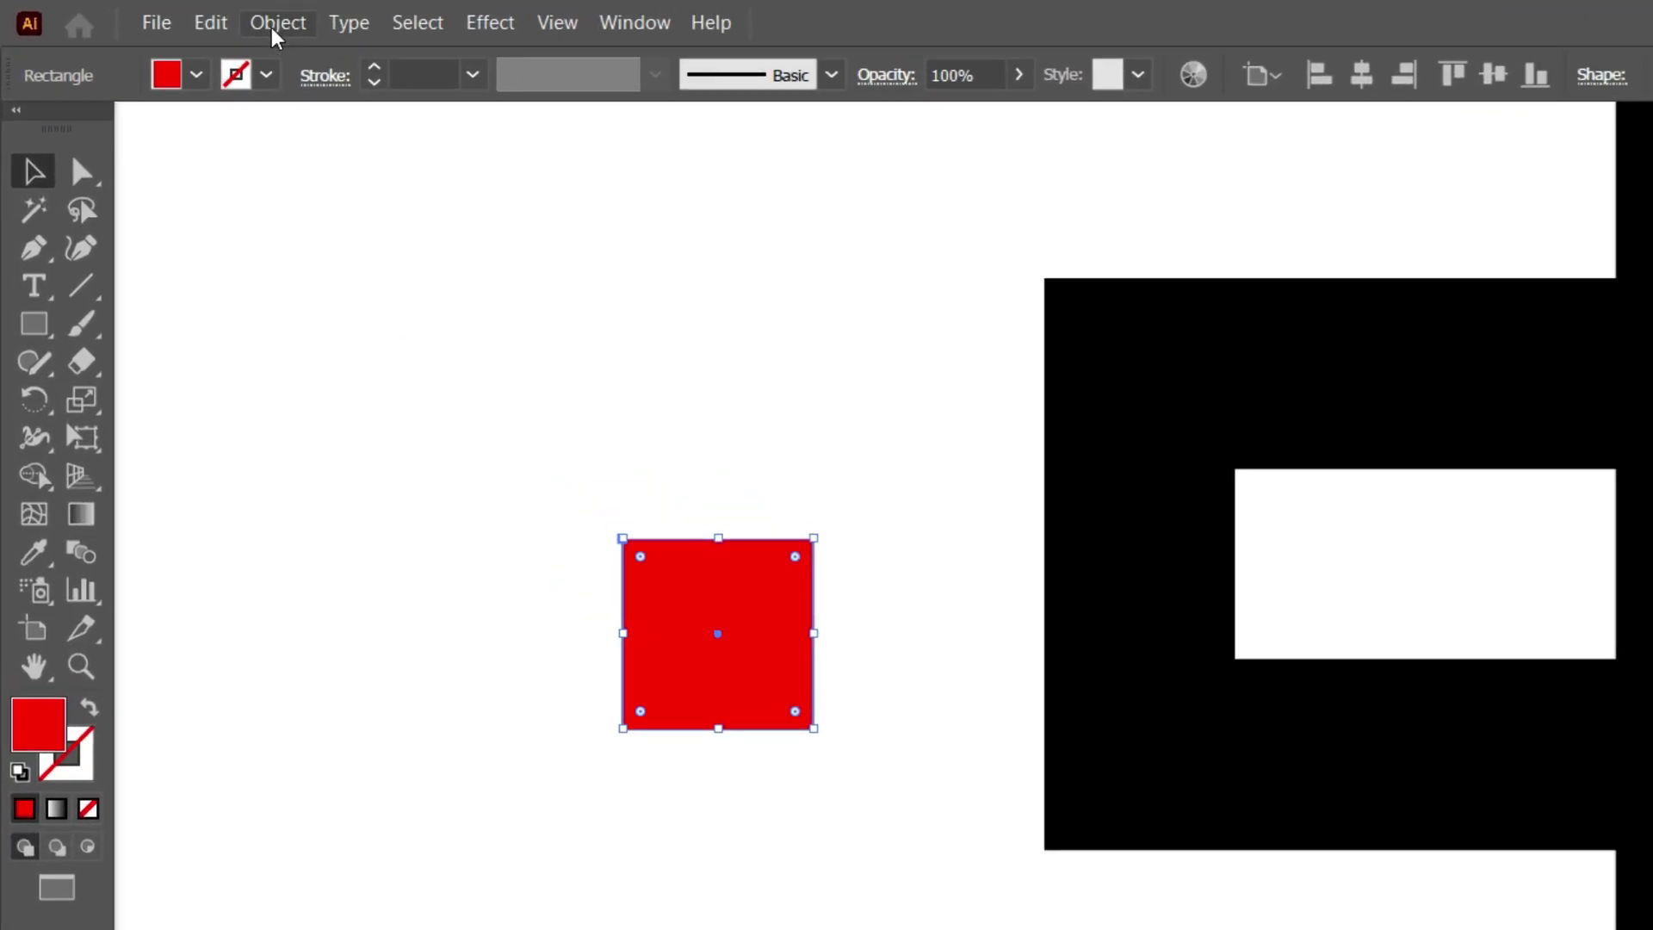
left_click(187, 15)
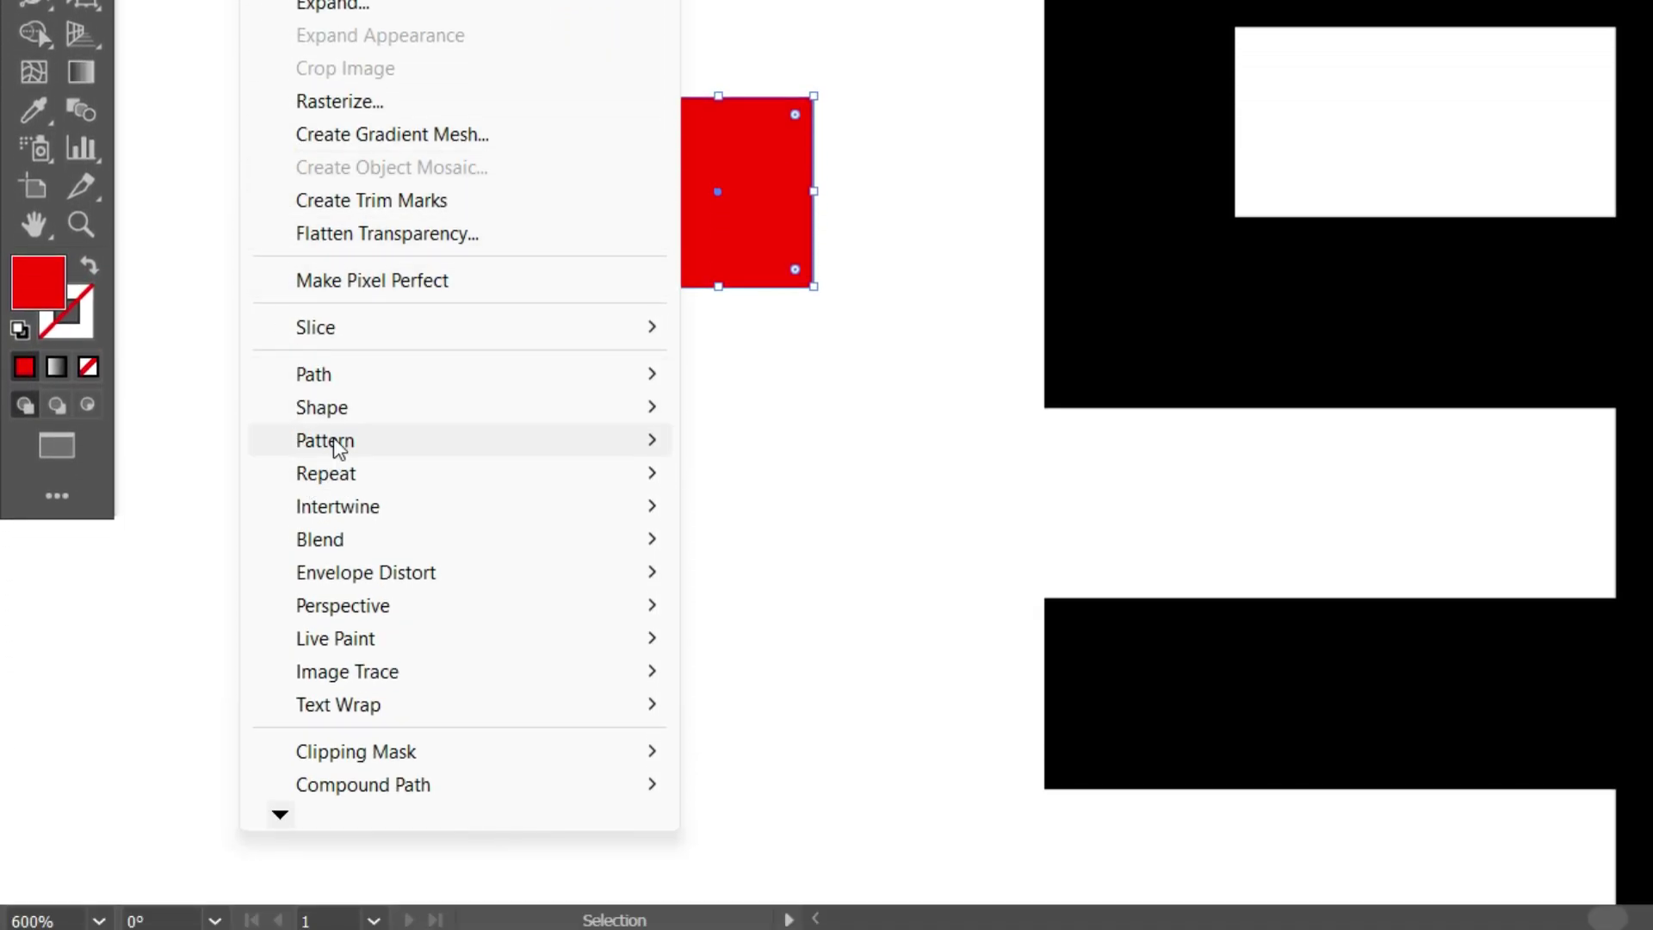
mouse_move(373, 740)
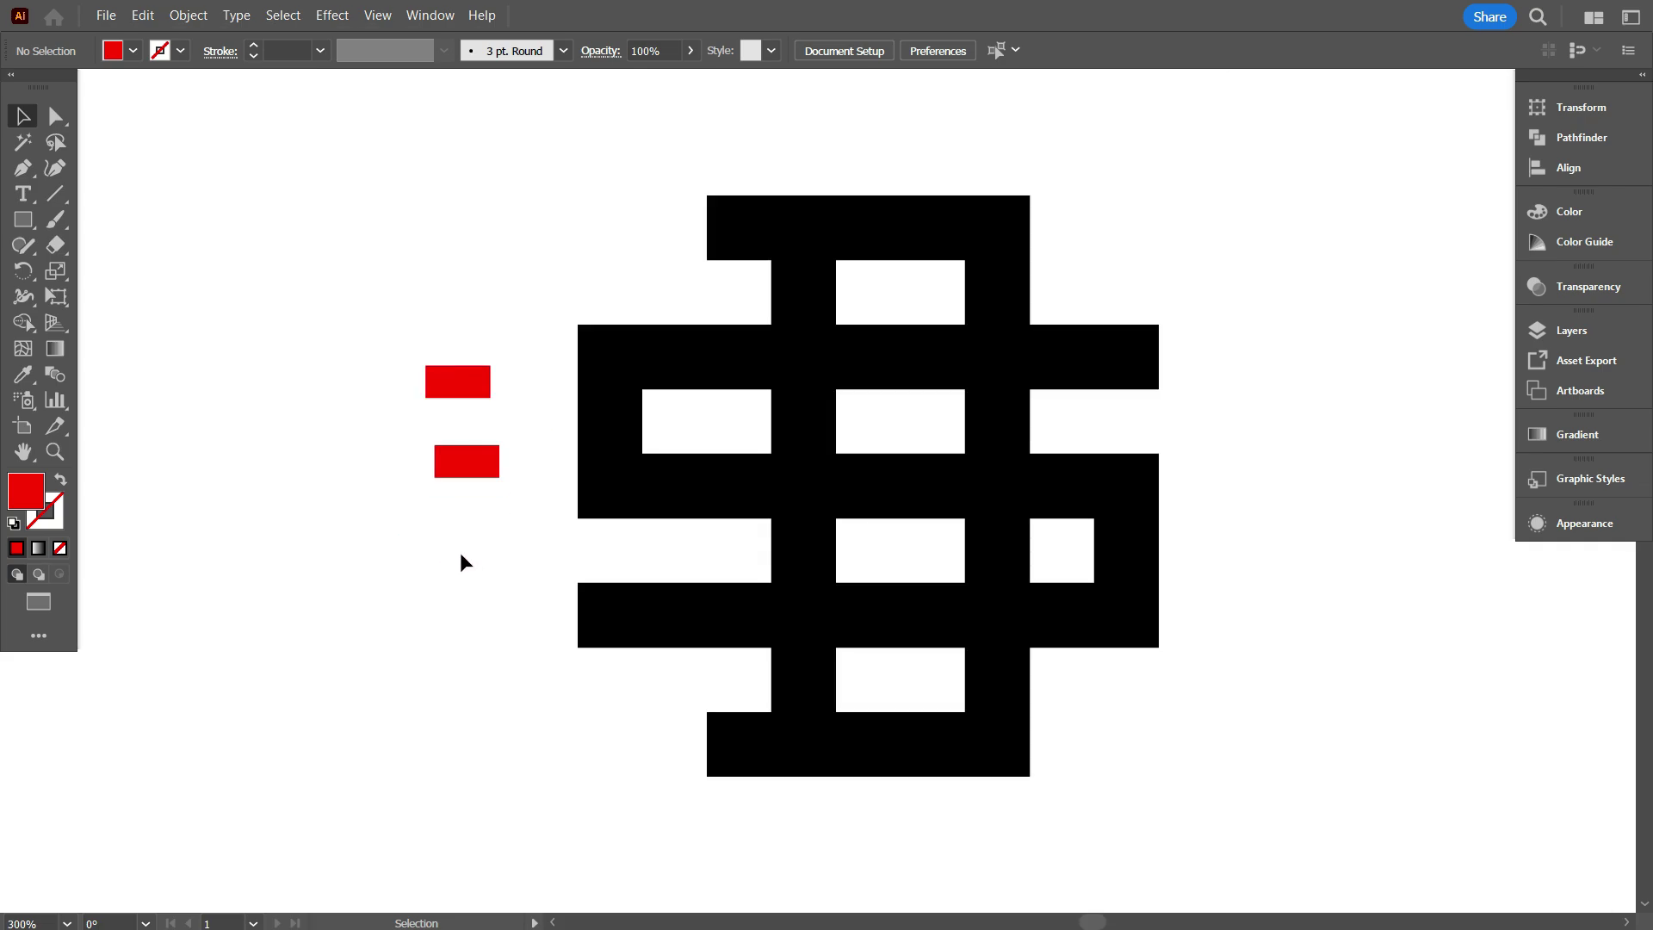
left_click(462, 555)
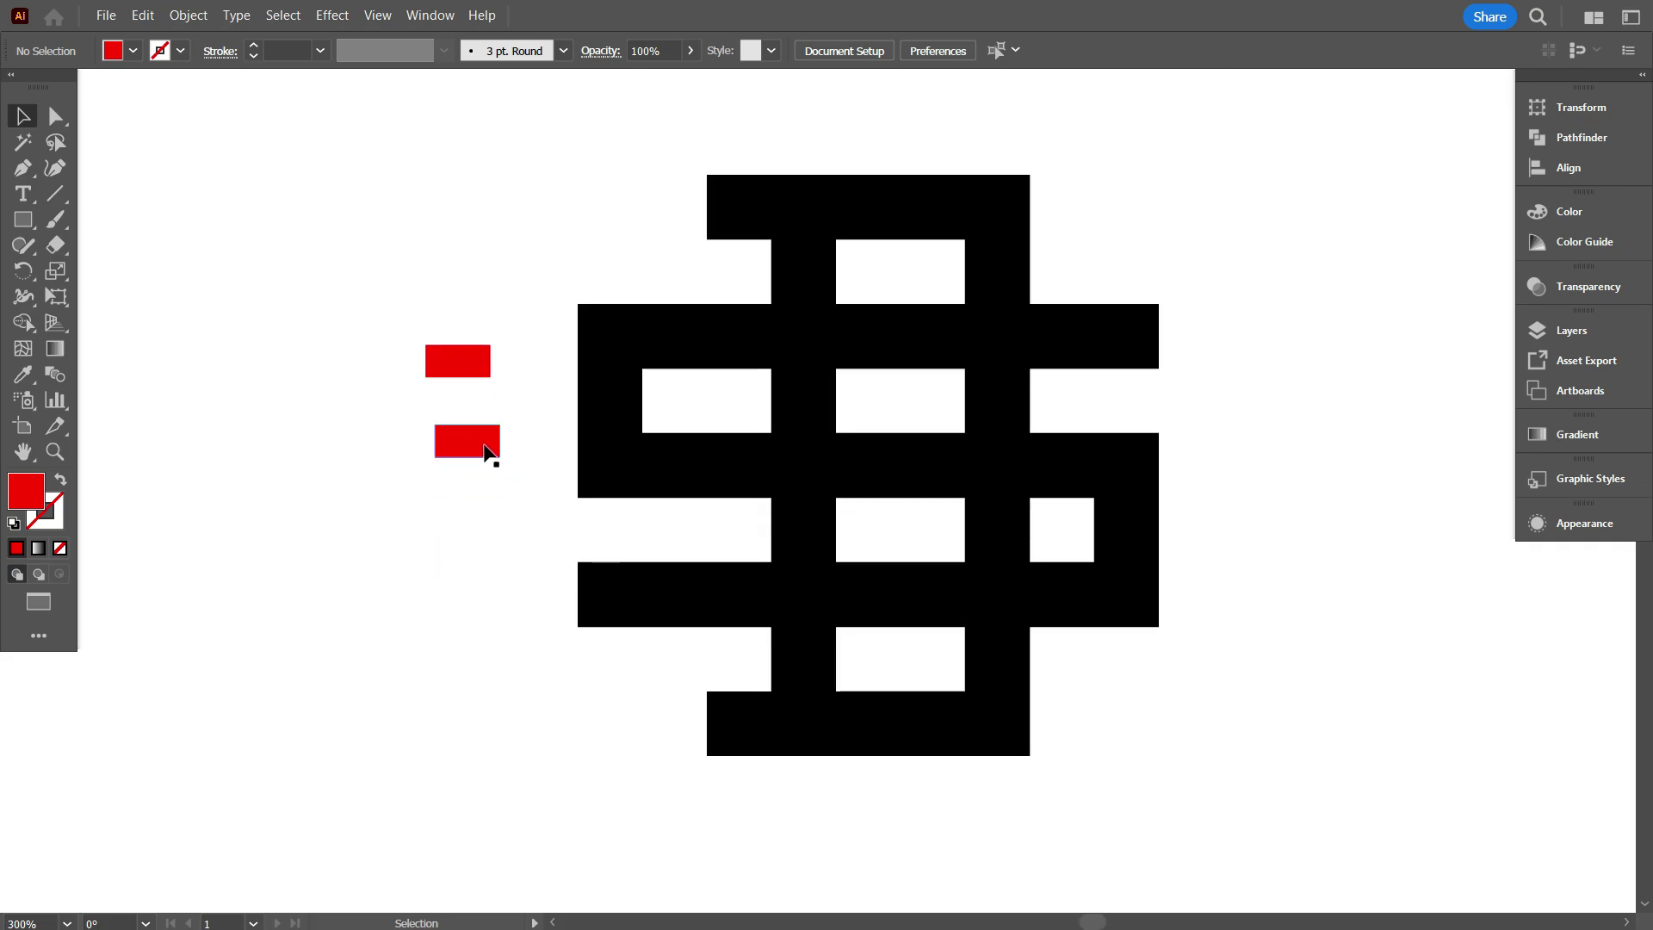
Step: Place the lower red bar in the S's lower-left notch, aligned with its left edge
left_click_drag(487, 451, 646, 554)
scroll(616, 591, "up", 4)
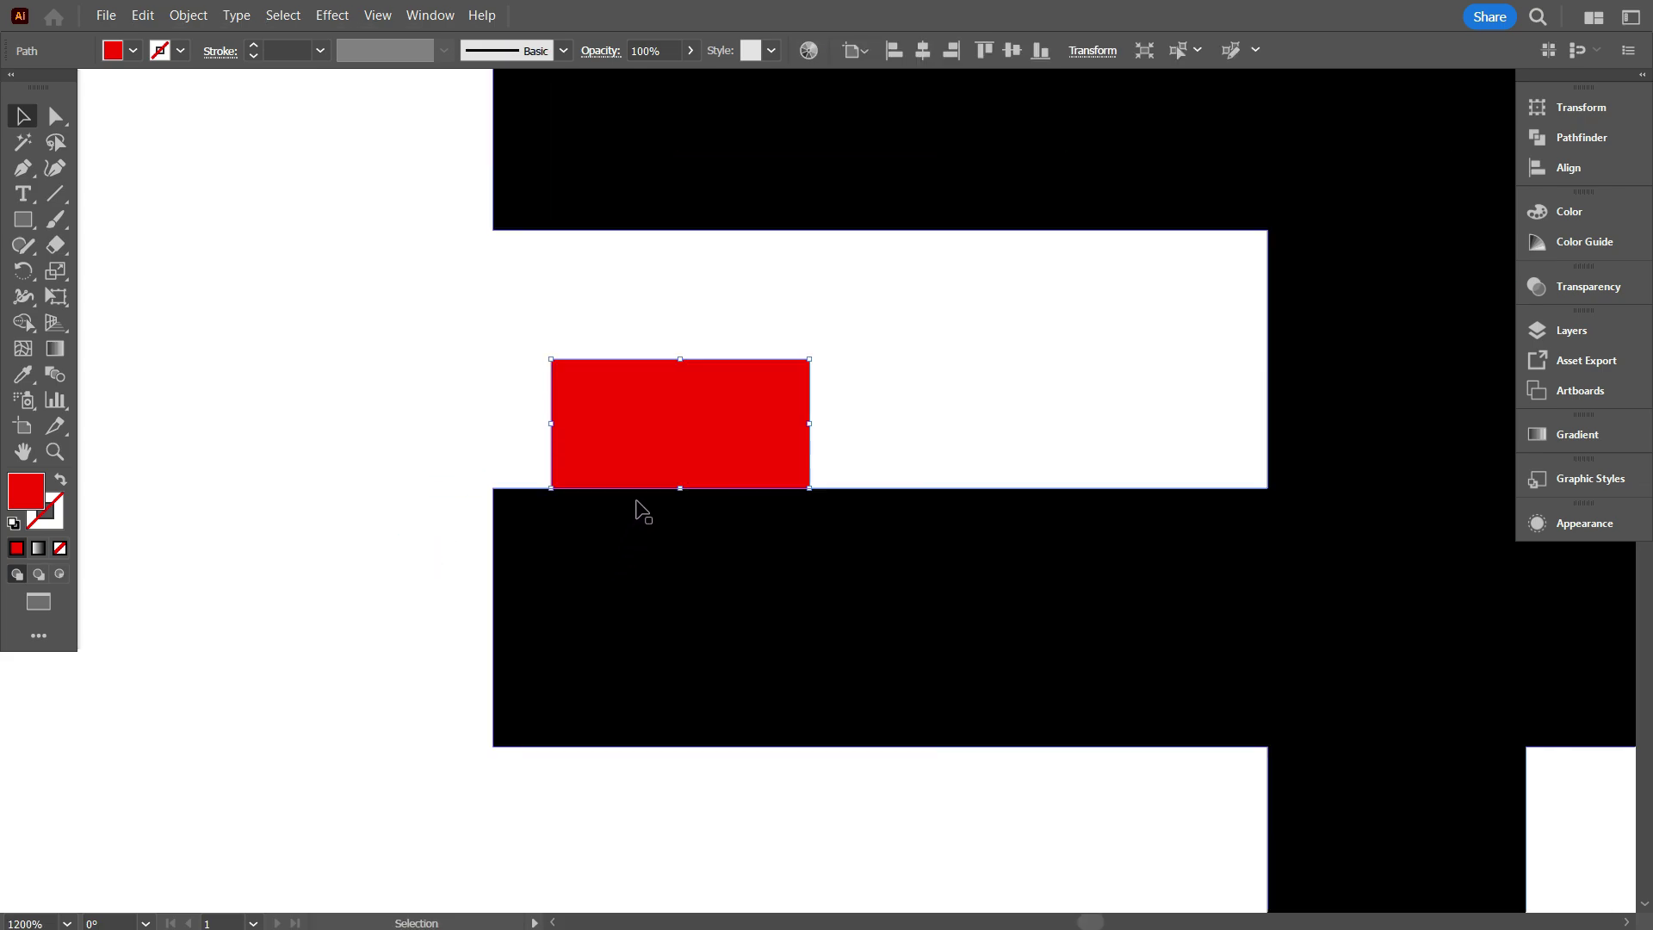
left_click_drag(630, 469, 571, 469)
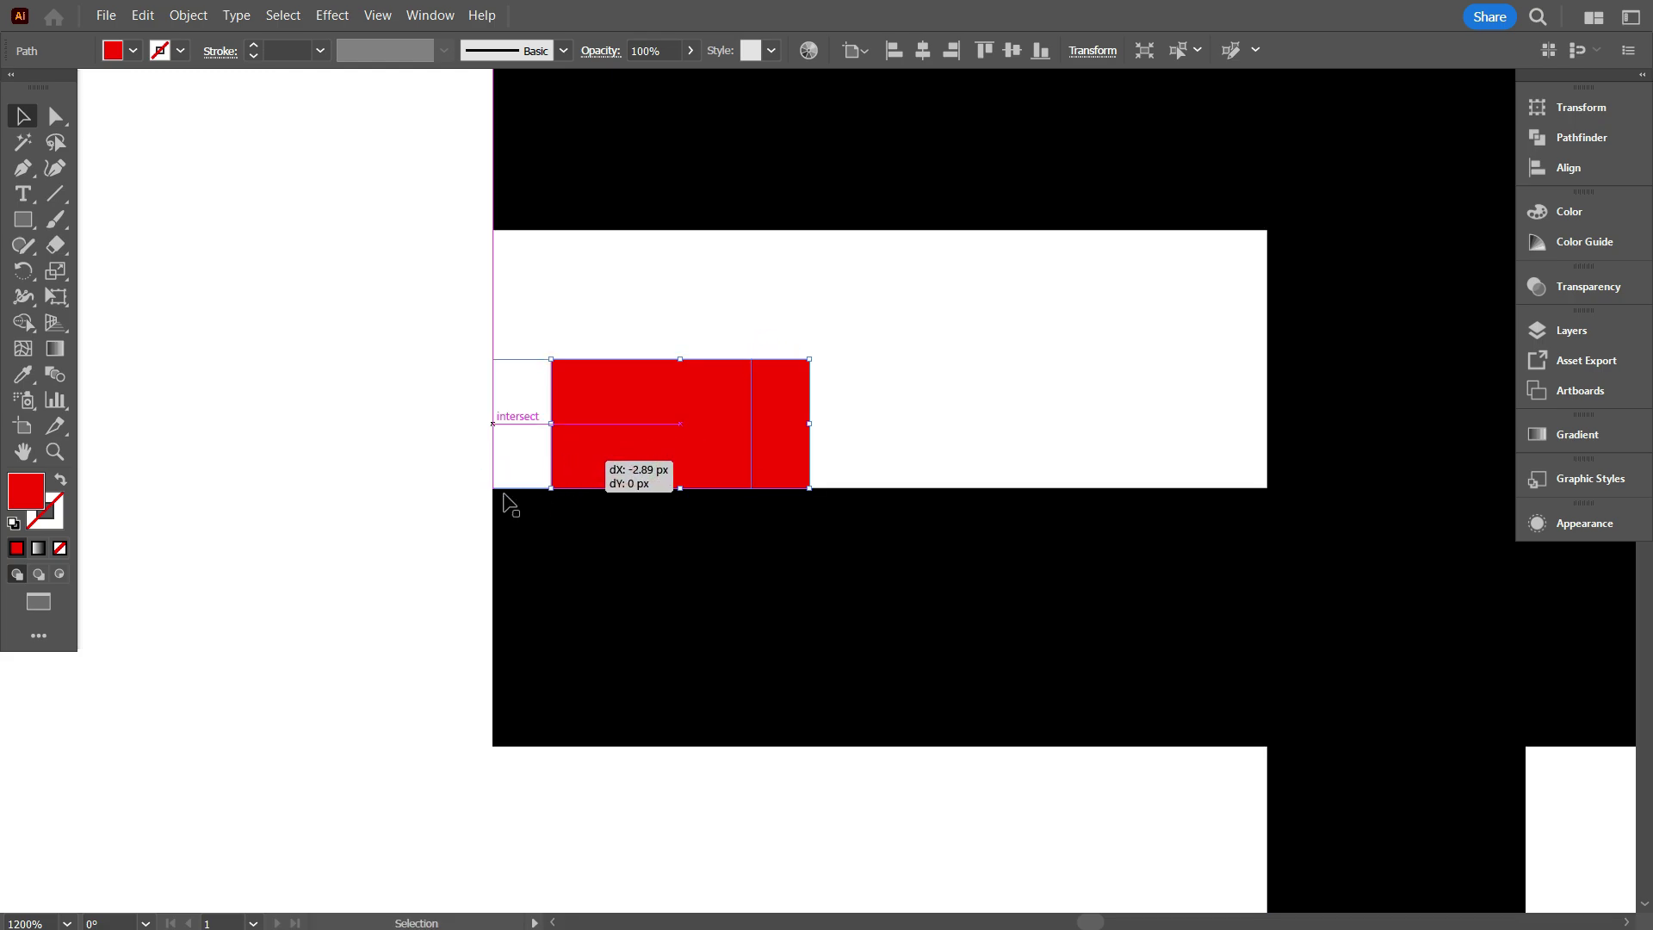
left_click_drag(447, 514, 447, 514)
left_click(329, 530)
scroll(329, 530, "down", 2)
scroll(329, 528, "down", 1)
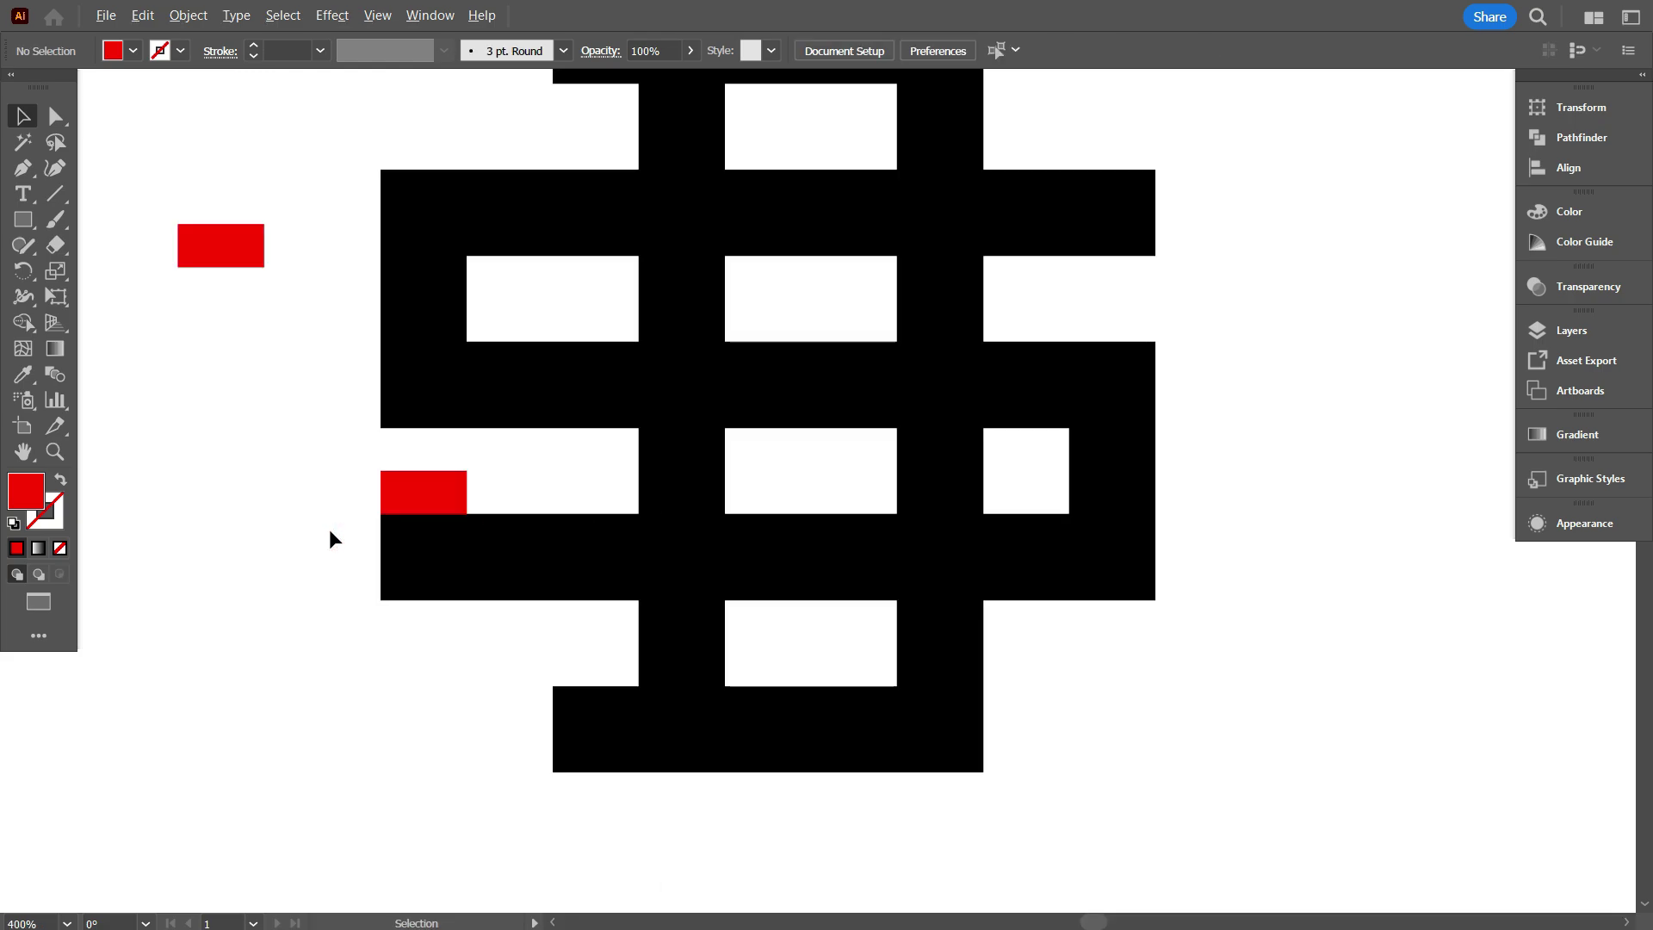
scroll(325, 534, "up", 1)
Step: Alt-drag a copy of the red bar into the S's upper-right notch
left_click_drag(422, 544, 1112, 319)
left_click(1223, 435)
scroll(1222, 437, "down", 1)
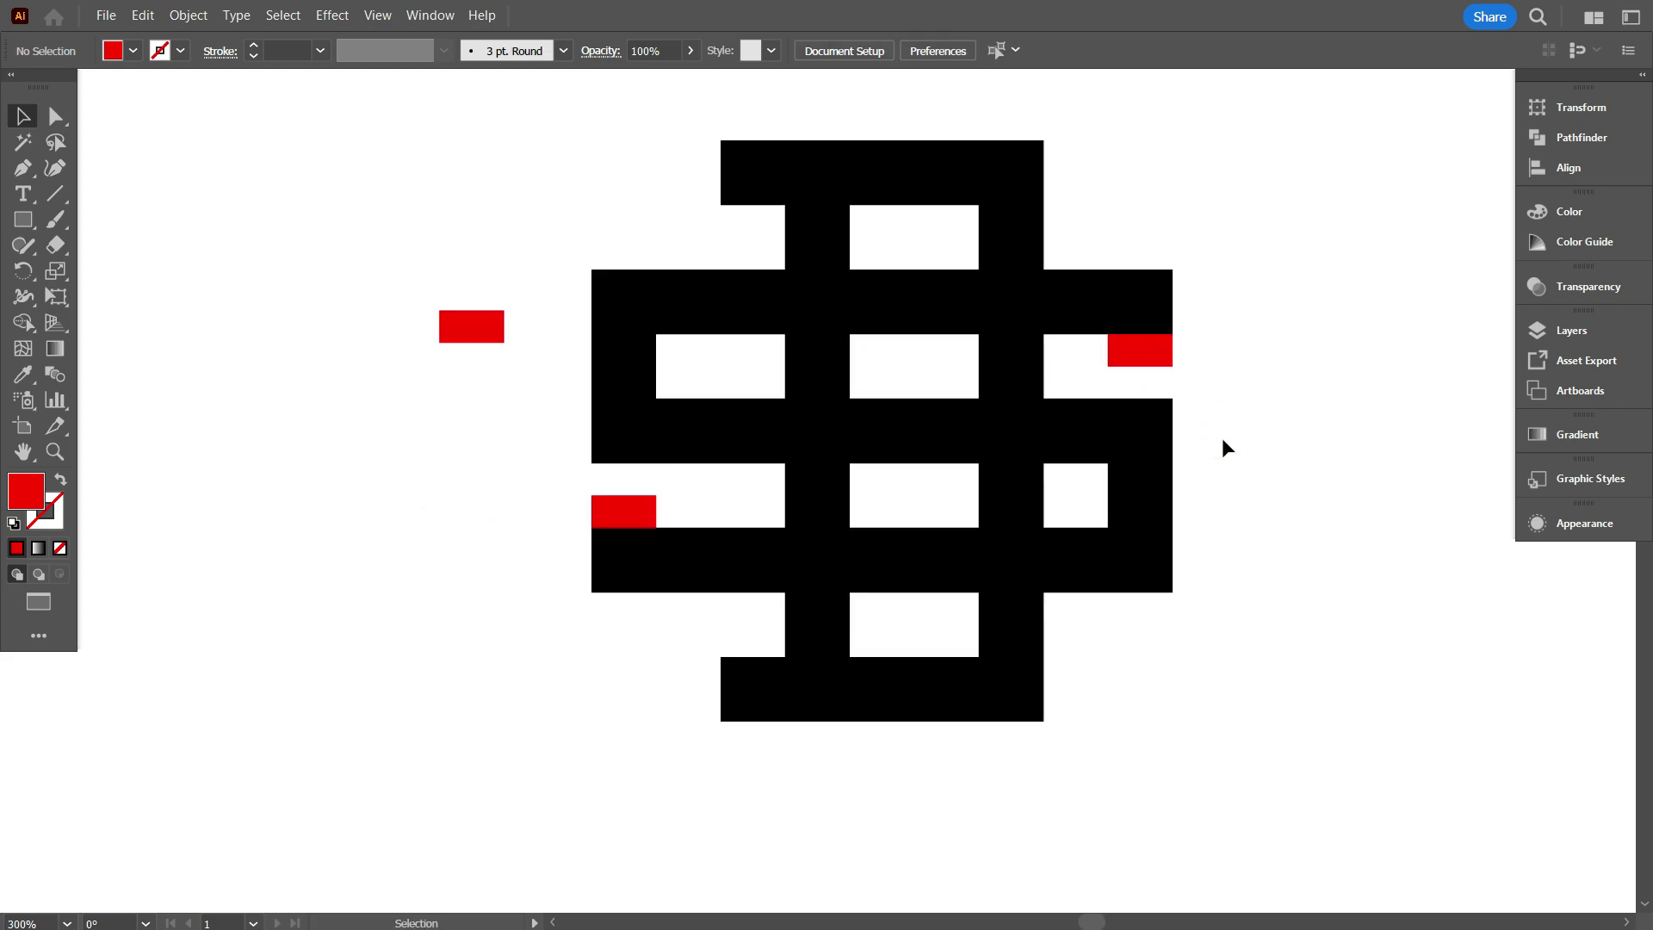
scroll(1219, 438, "up", 2)
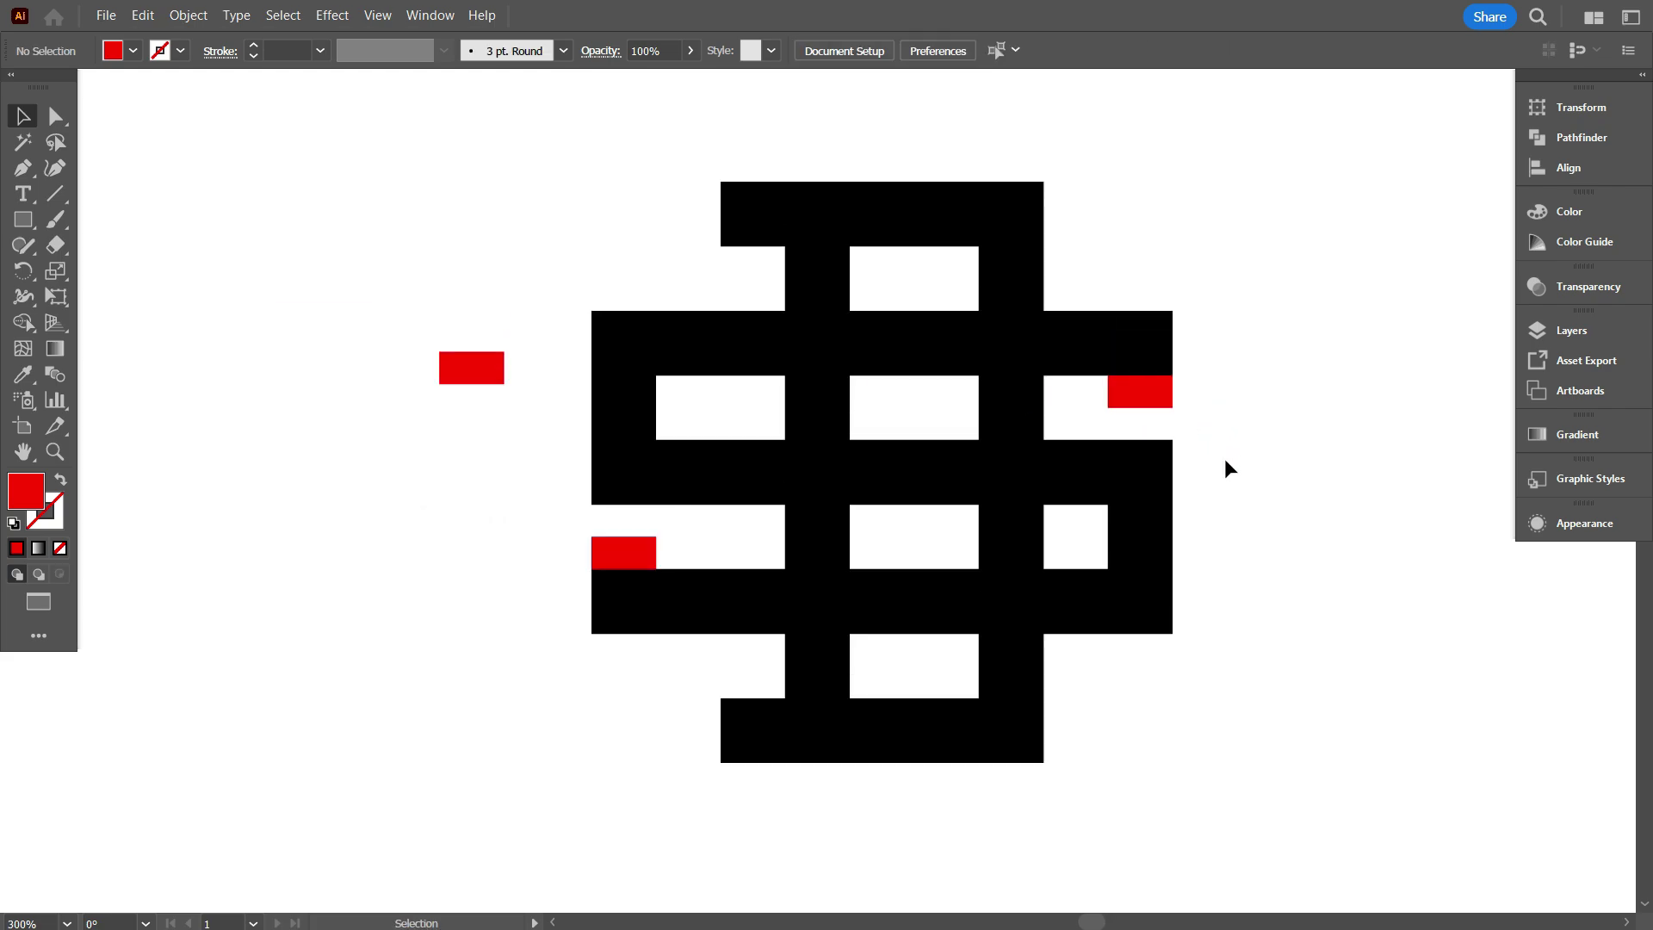
scroll(482, 496, "up", 1)
left_click(440, 325)
scroll(465, 323, "up", 3)
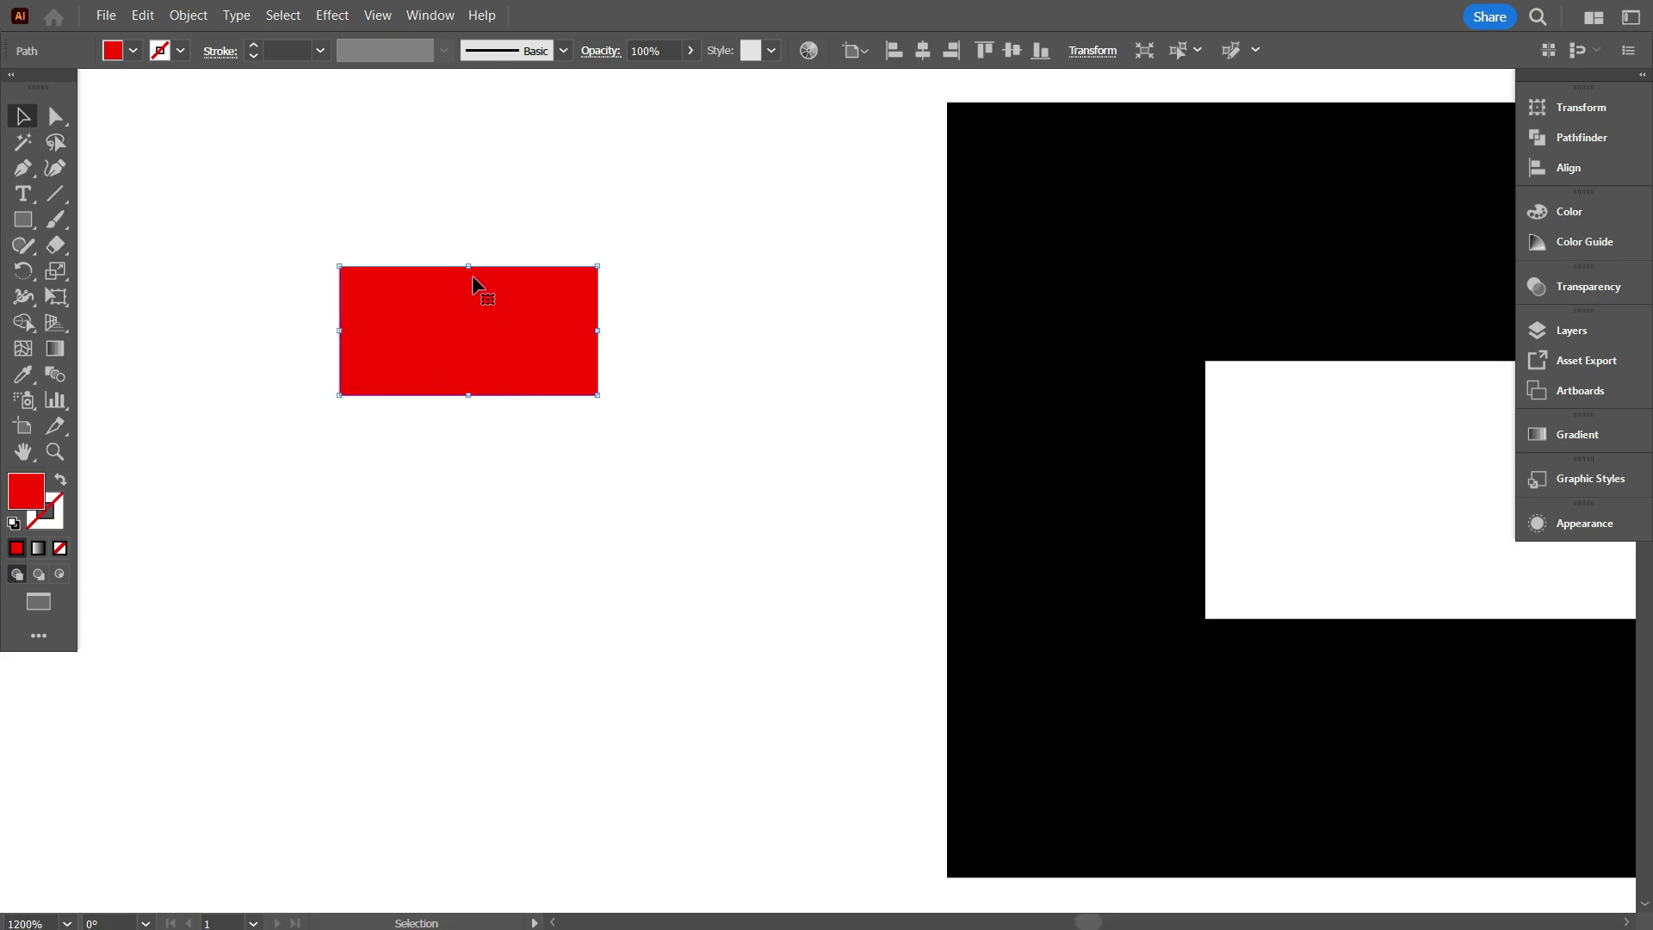
Step: Halve the loose red bar's height and stretch it wider into a thin bar
left_click_drag(469, 267, 469, 332)
scroll(401, 549, "down", 3)
left_click(402, 549)
scroll(451, 408, "down", 1)
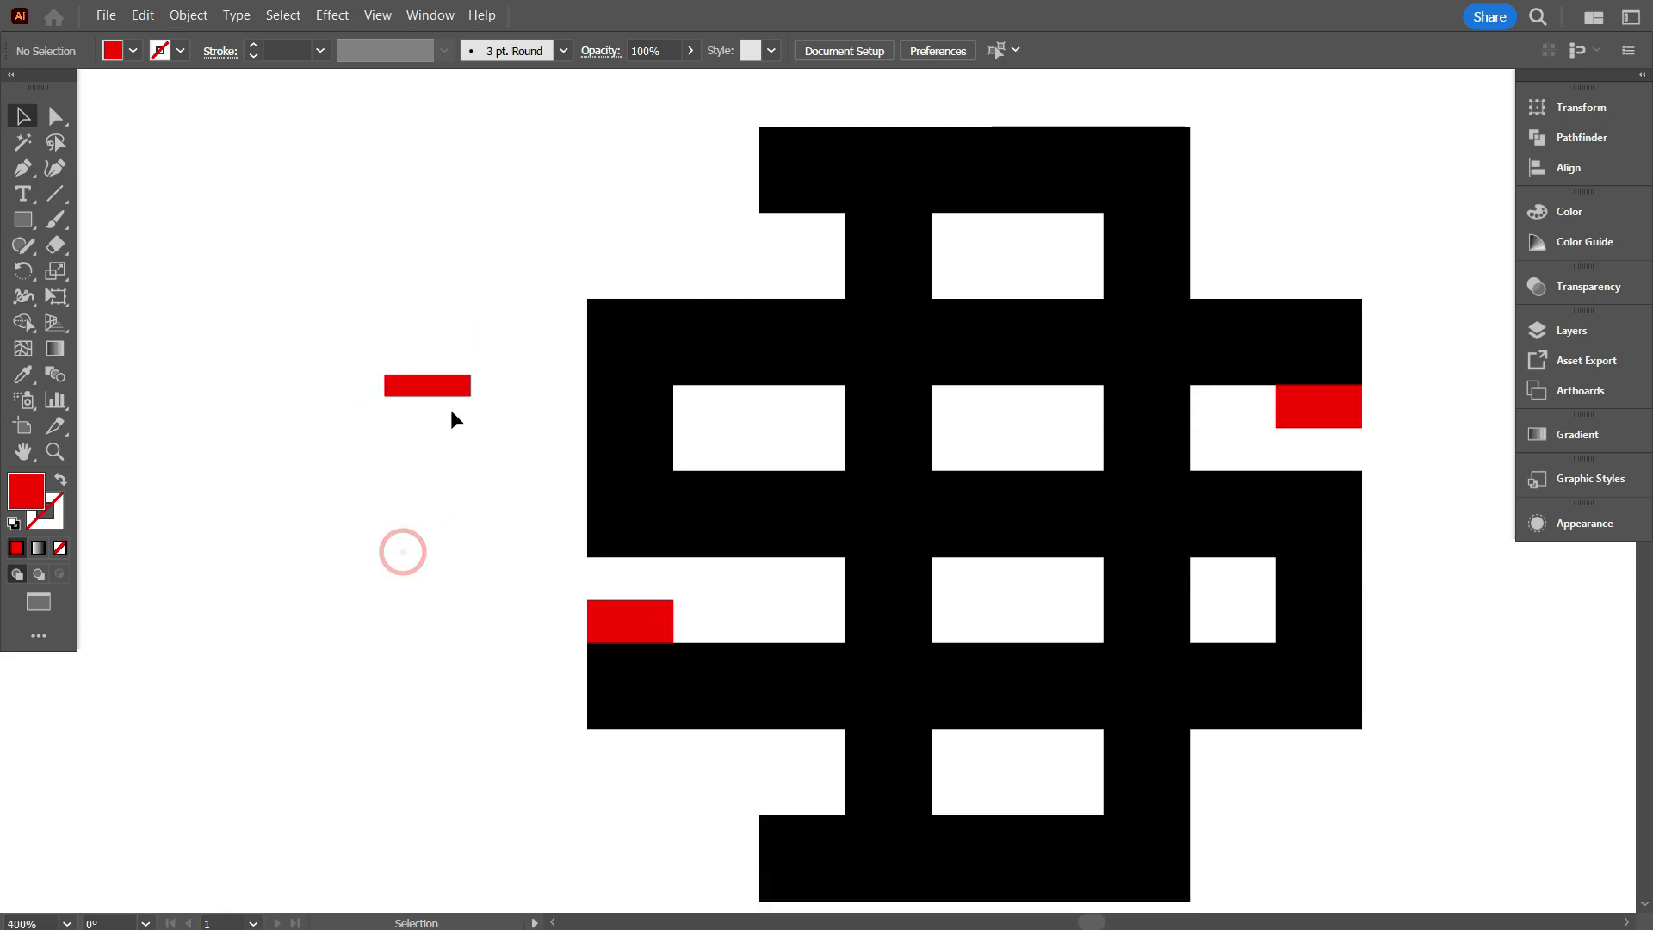
left_click(450, 392)
left_click_drag(471, 386, 810, 407)
scroll(466, 430, "down", 1)
left_click(467, 488)
Step: Move the vertical red bar onto its crossing of the D and S strokes
scroll(845, 612, "up", 1)
scroll(886, 602, "up", 2)
mouse_move(818, 506)
left_mouse_down()
mouse_move(852, 363)
mouse_move(883, 325)
mouse_move(848, 510)
left_mouse_up()
left_click_drag(793, 384, 952, 376)
left_click(852, 465)
scroll(565, 460, "down", 1)
scroll(566, 460, "down", 1)
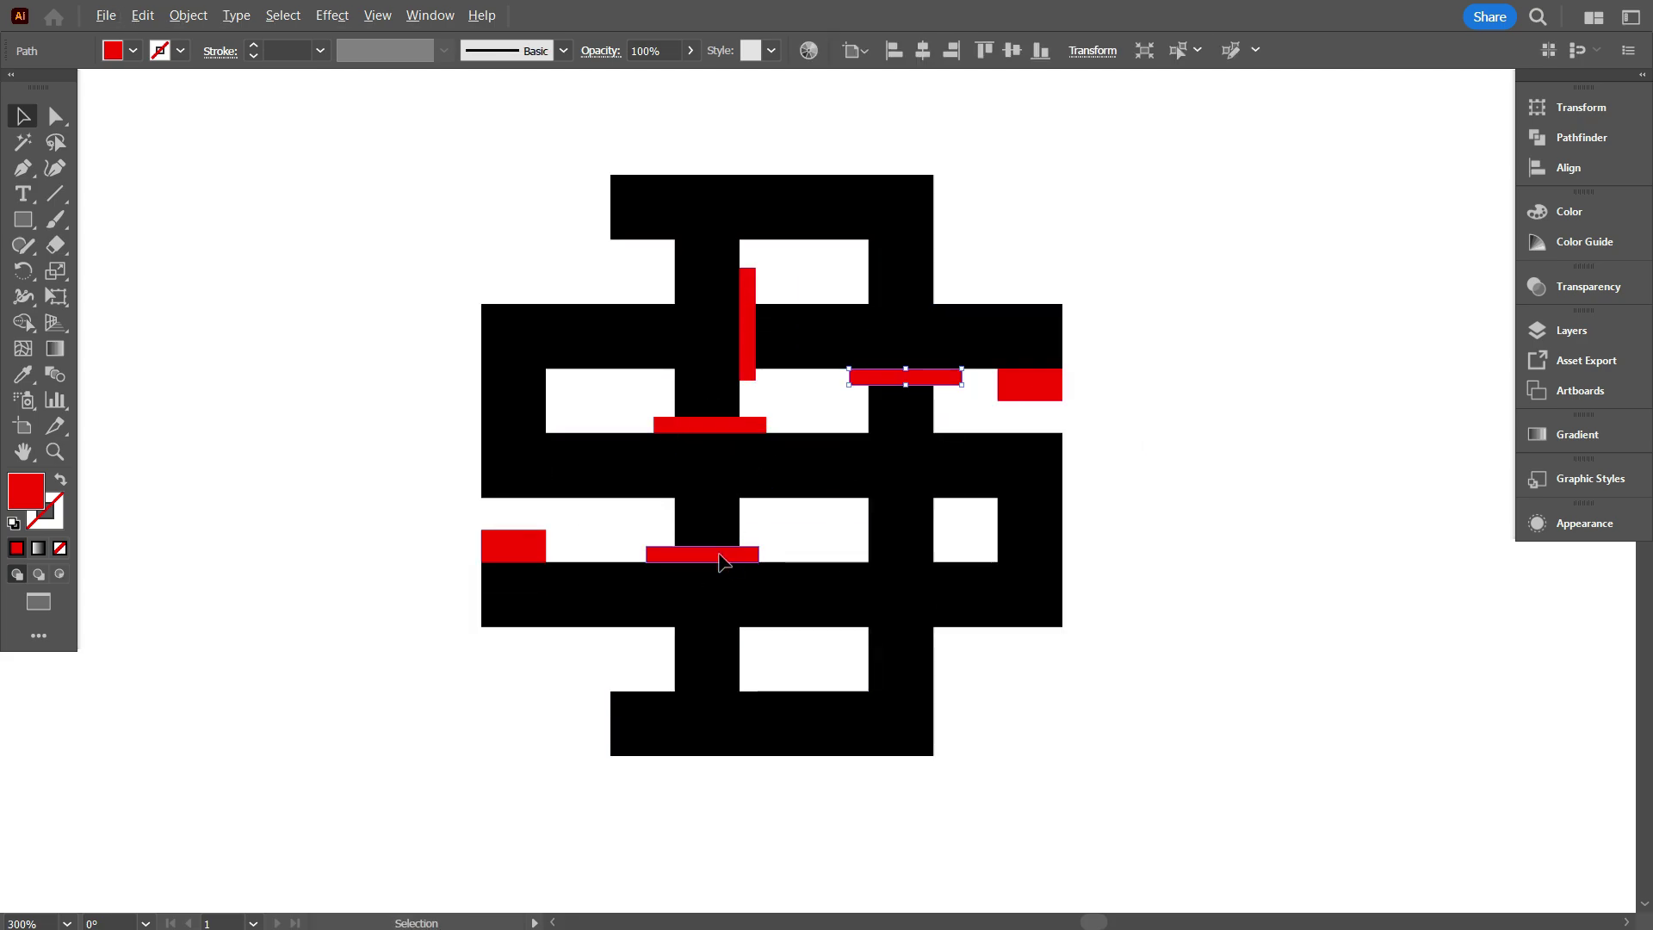
Step: Copy the lower red bar onto another crossing and set a vertical bar over the lower crossing
left_click_drag(723, 562, 926, 514)
left_click(1045, 697)
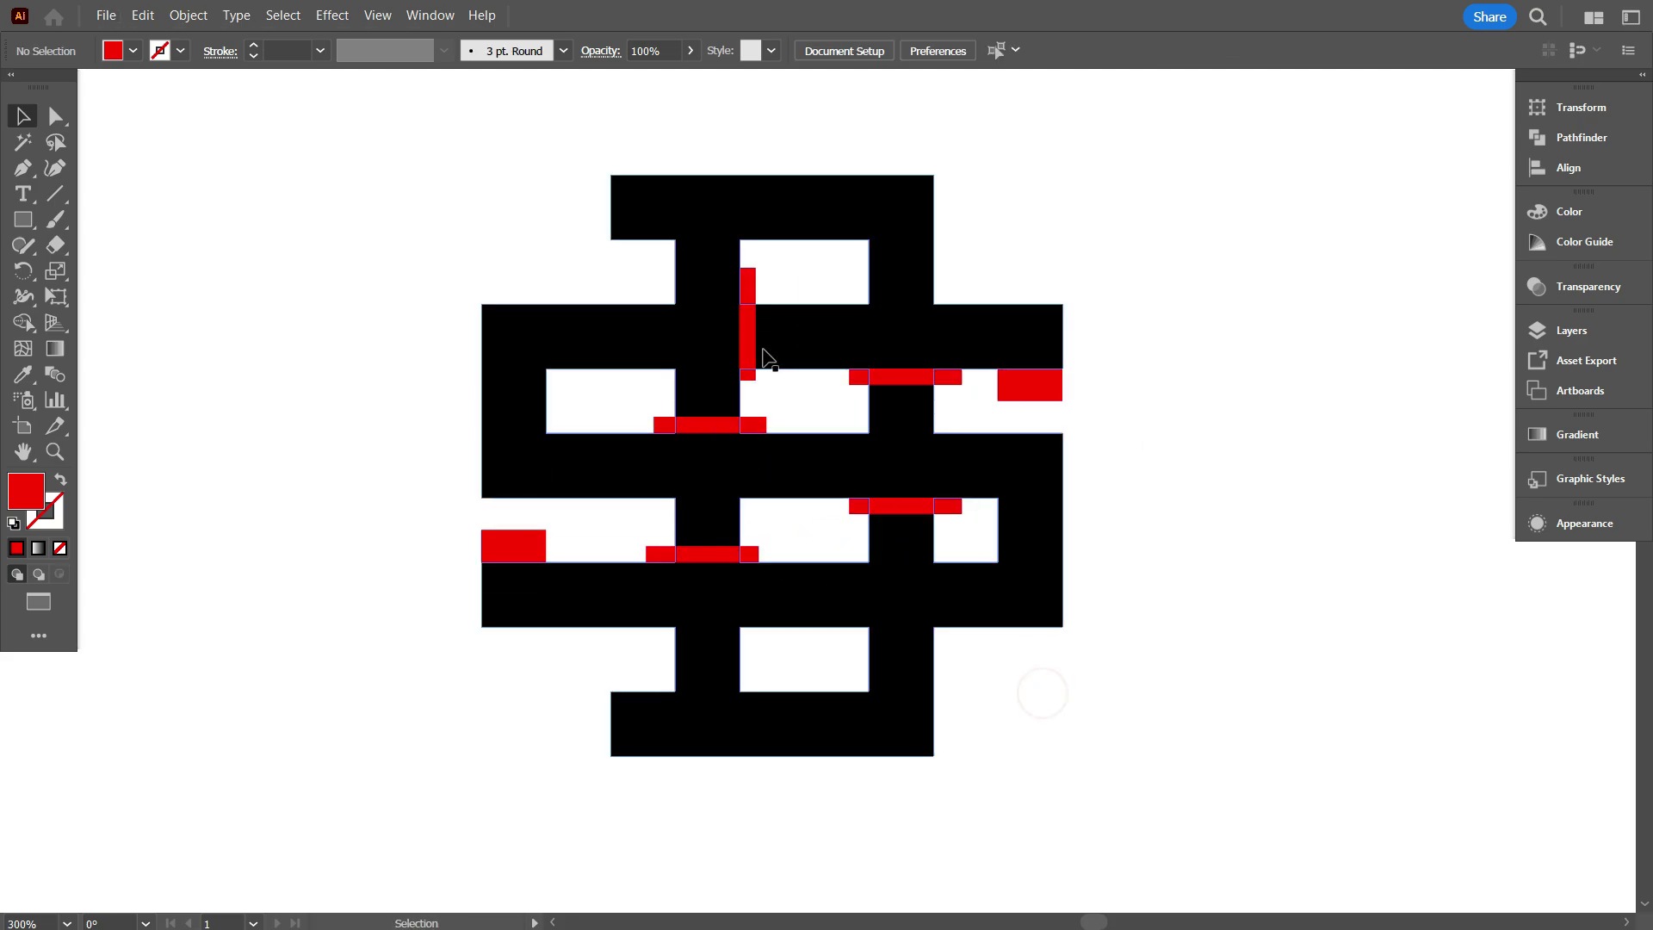
left_click_drag(745, 341, 861, 633)
scroll(620, 603, "down", 1)
left_click(686, 715)
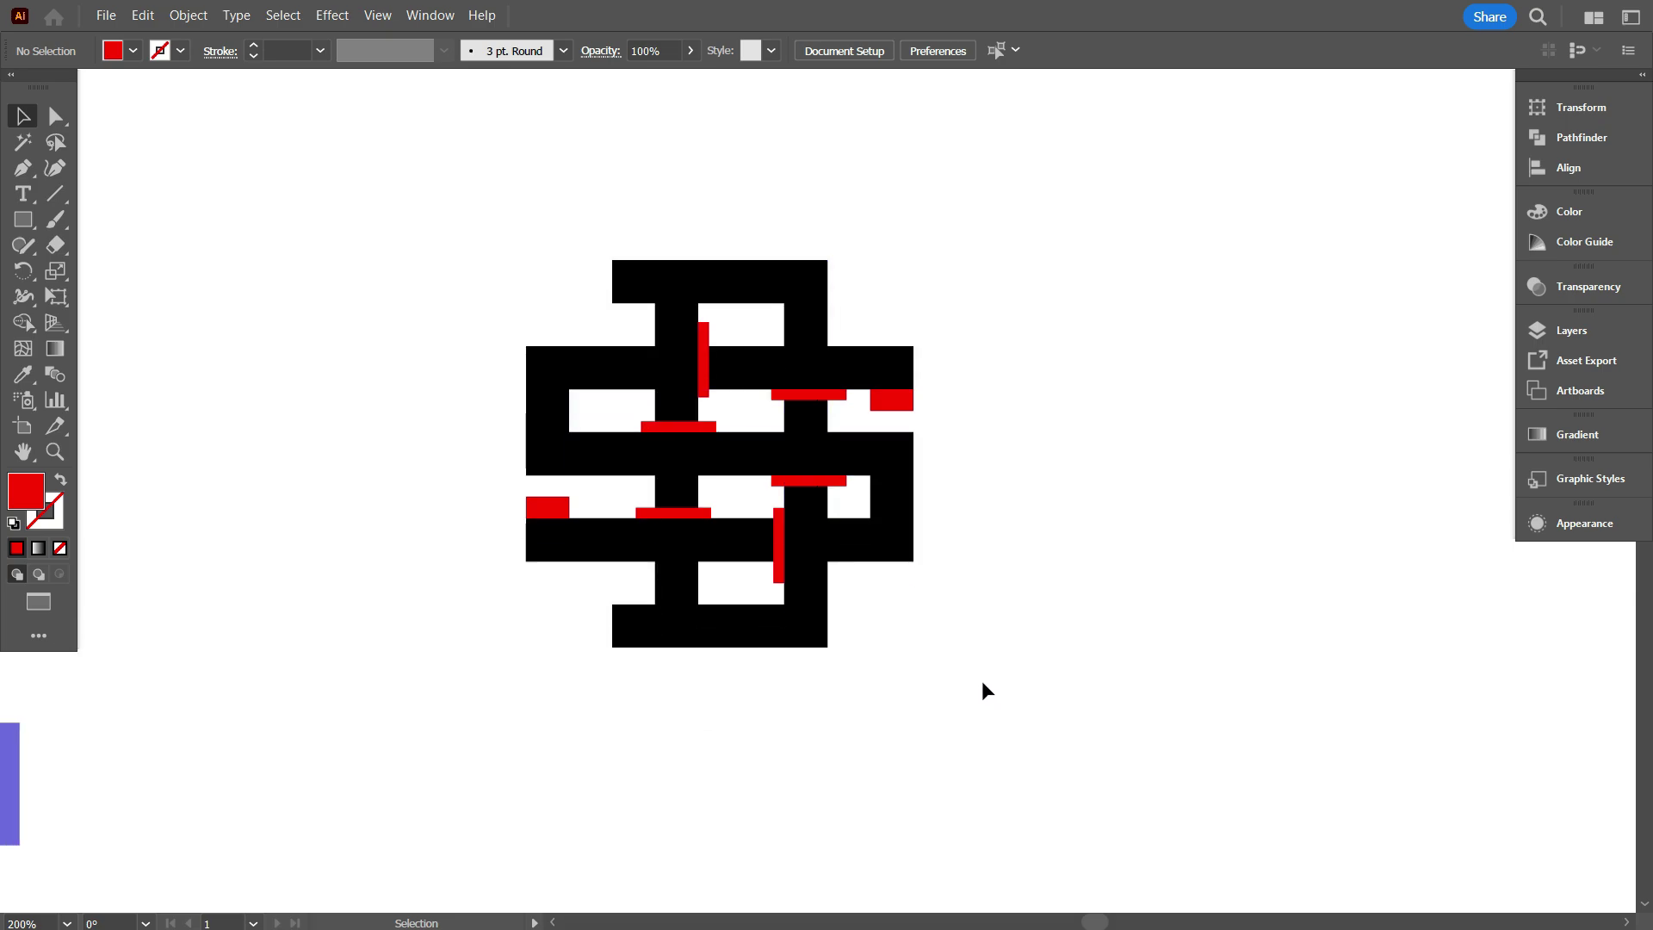
key("ctrl+y")
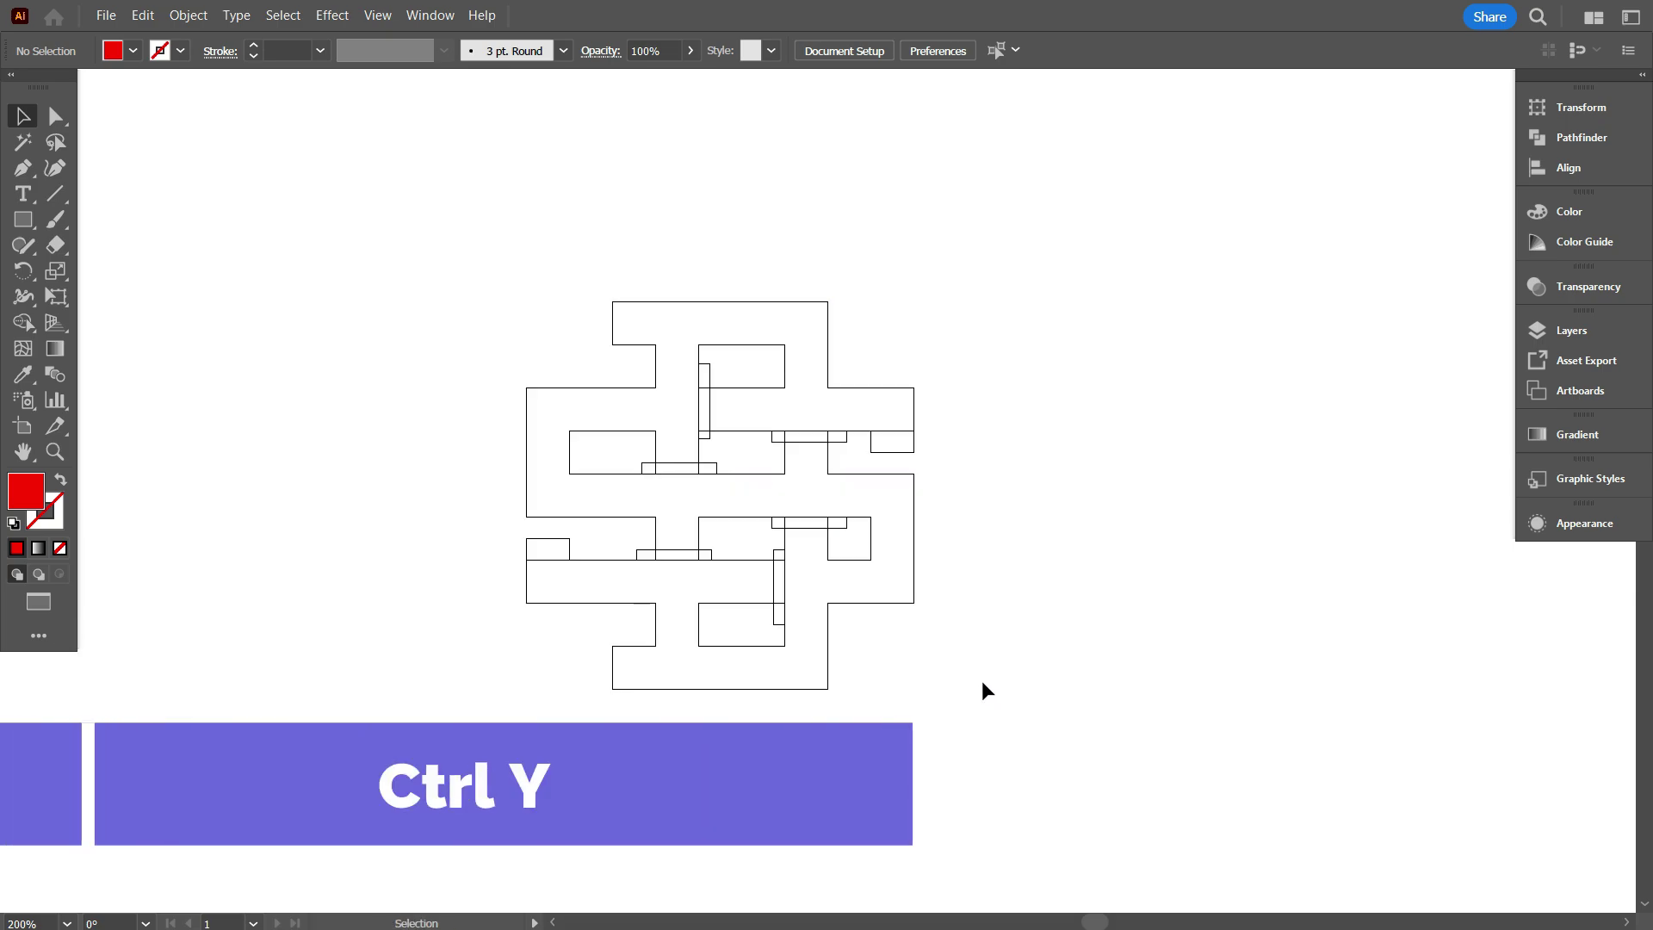
scroll(547, 491, "up", 2)
scroll(830, 313, "up", 2)
scroll(481, 377, "down", 3)
left_click_drag(466, 561, 373, 542)
scroll(563, 534, "down", 2)
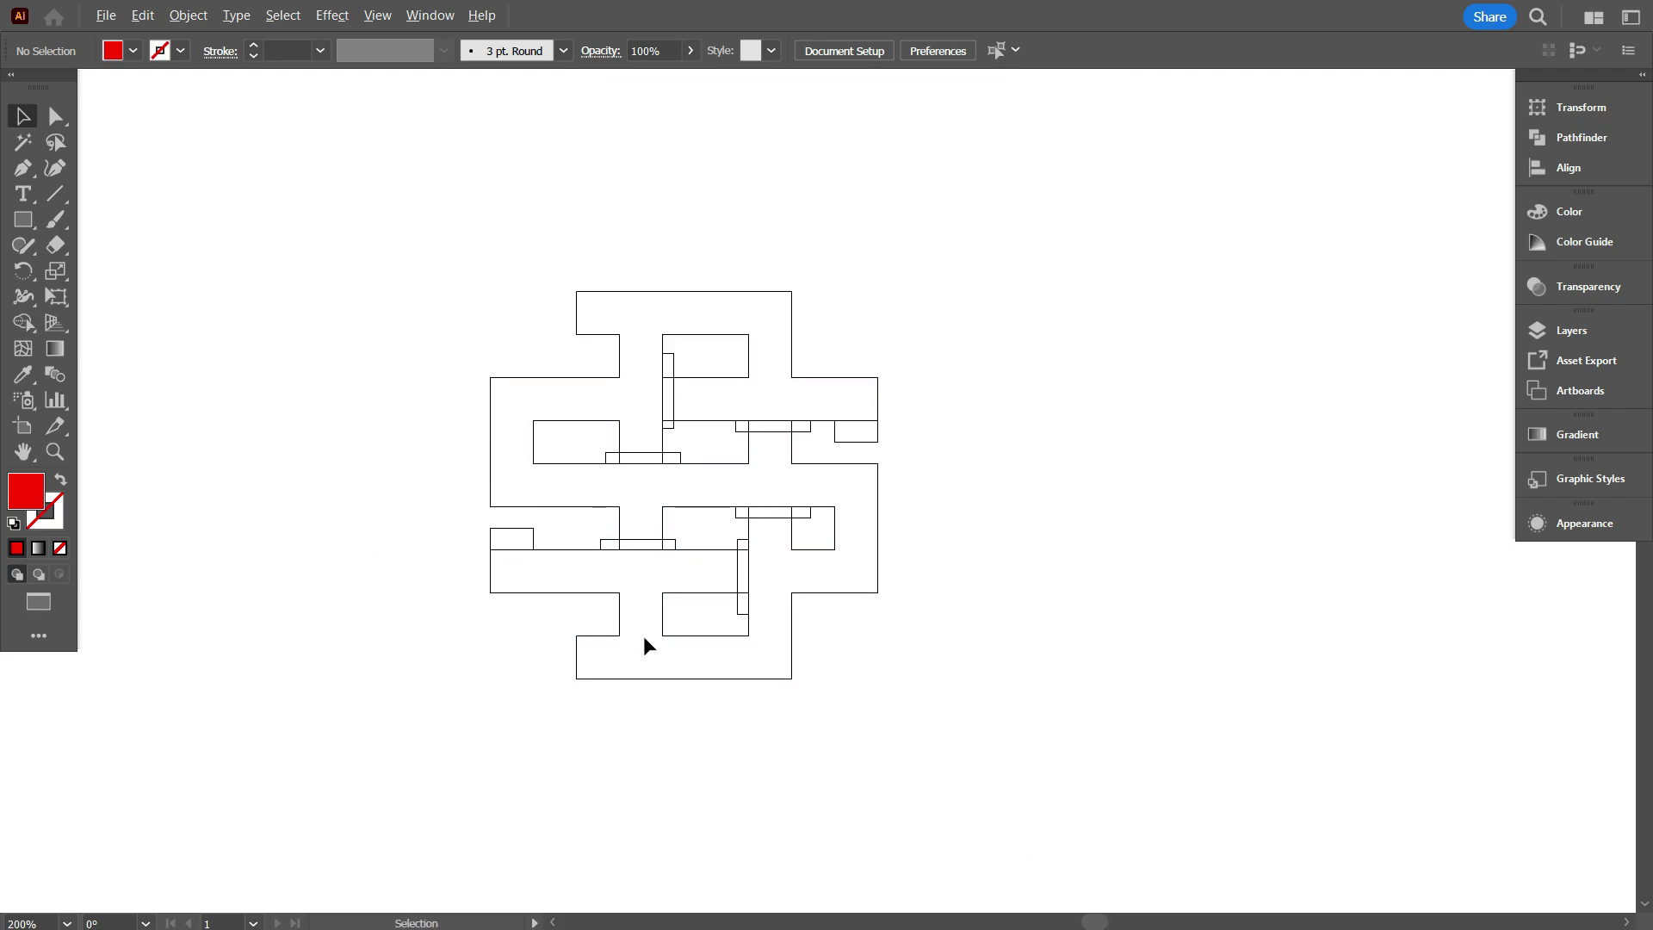
scroll(804, 704, "up", 1)
left_click_drag(935, 706, 1089, 791)
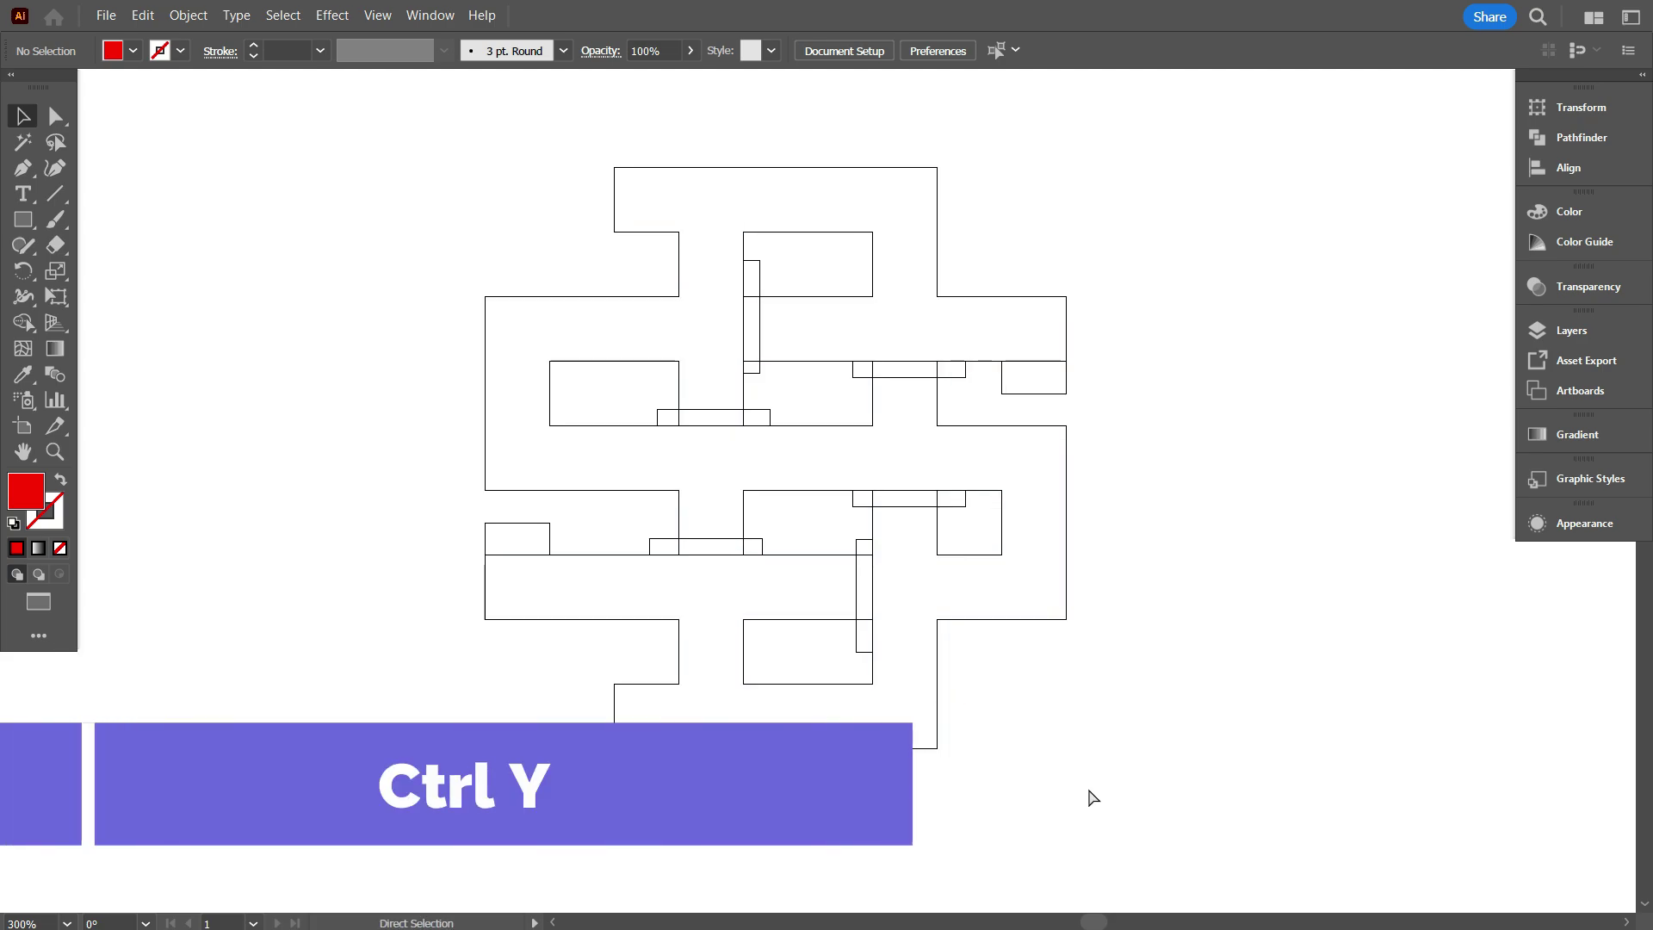
key("ctrl+y")
scroll(1013, 607, "down", 1)
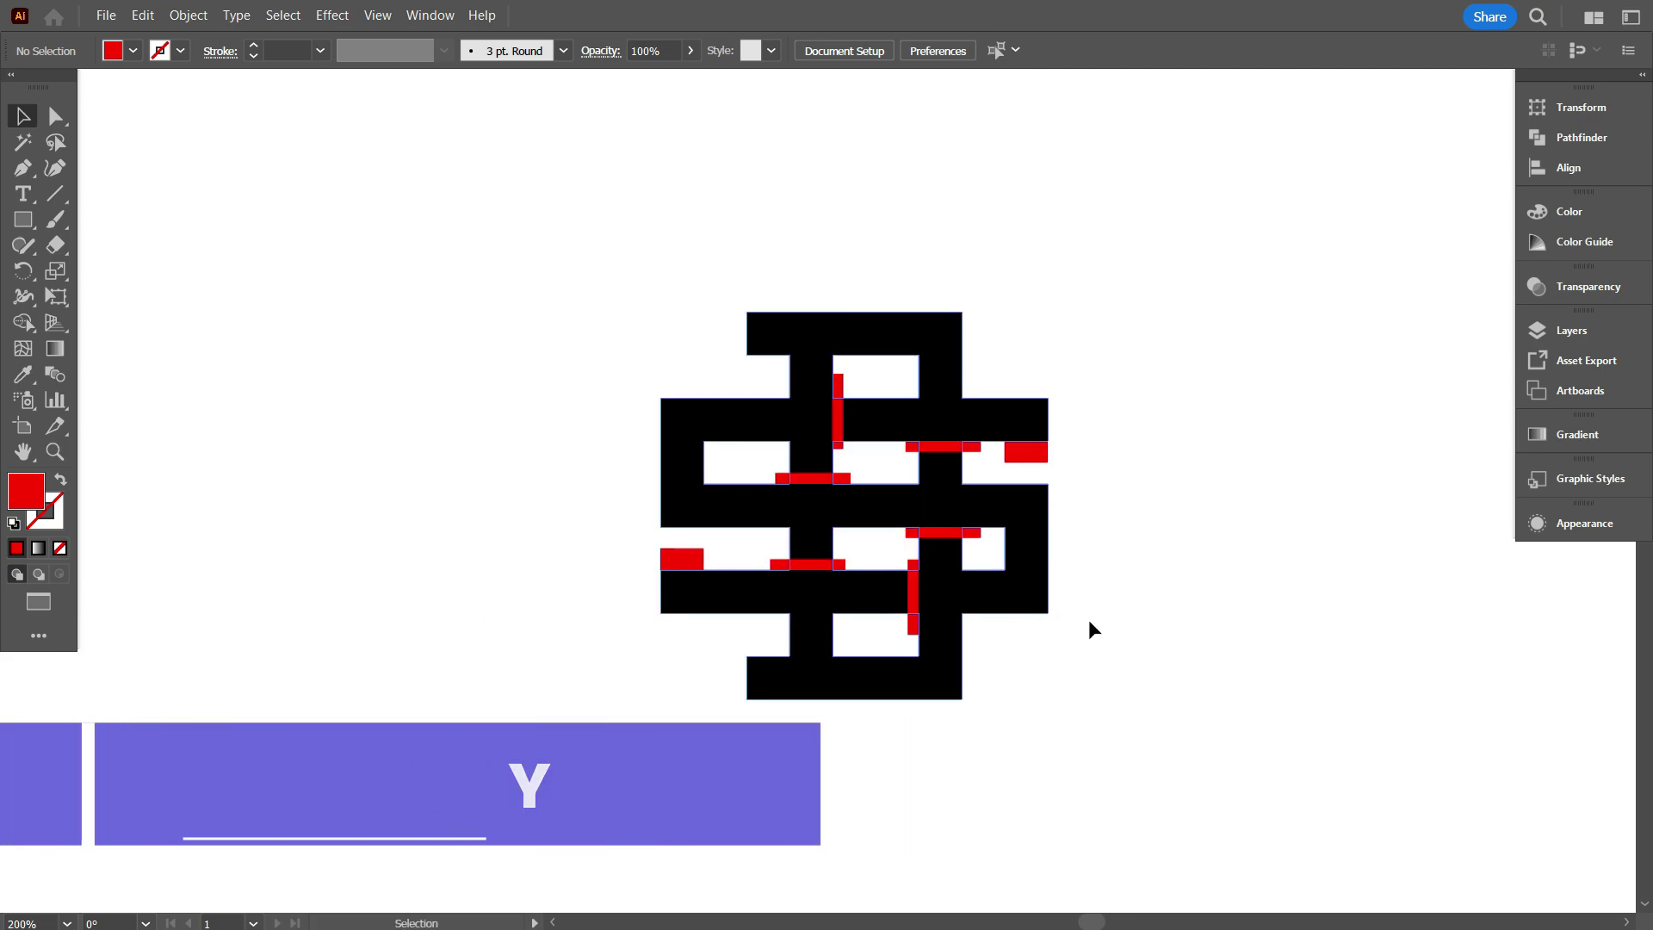
left_click_drag(1151, 668, 1076, 633)
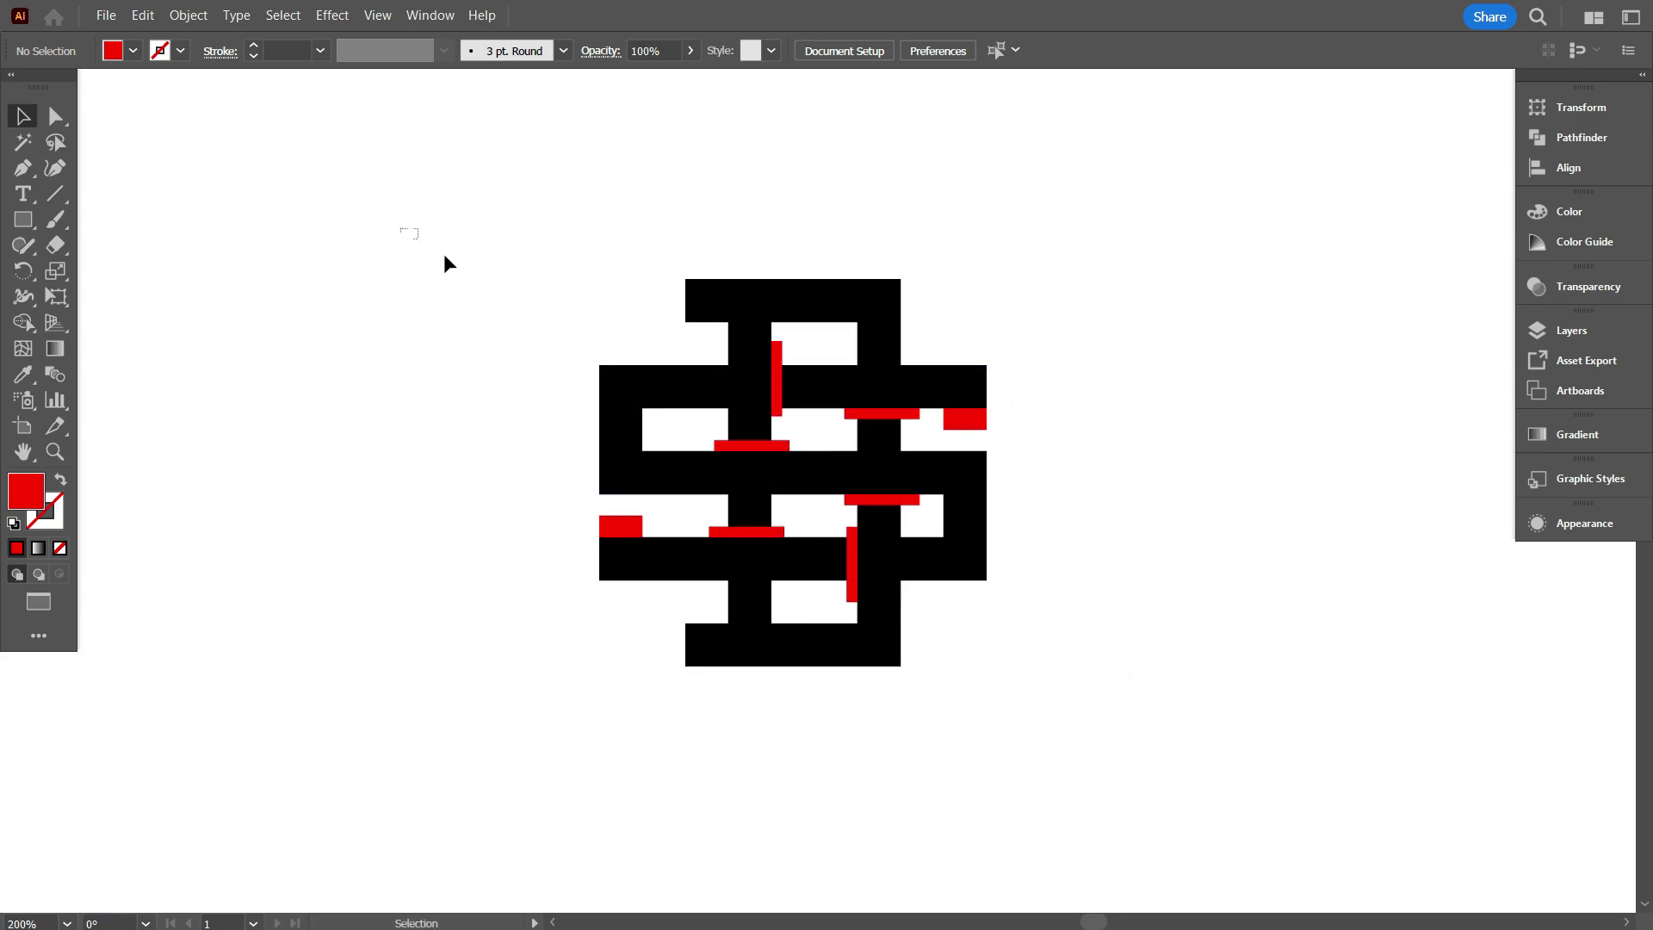
Step: Select all monogram pieces and merge the black regions into one shape with Shape Builder
left_click_drag(503, 298, 1112, 691)
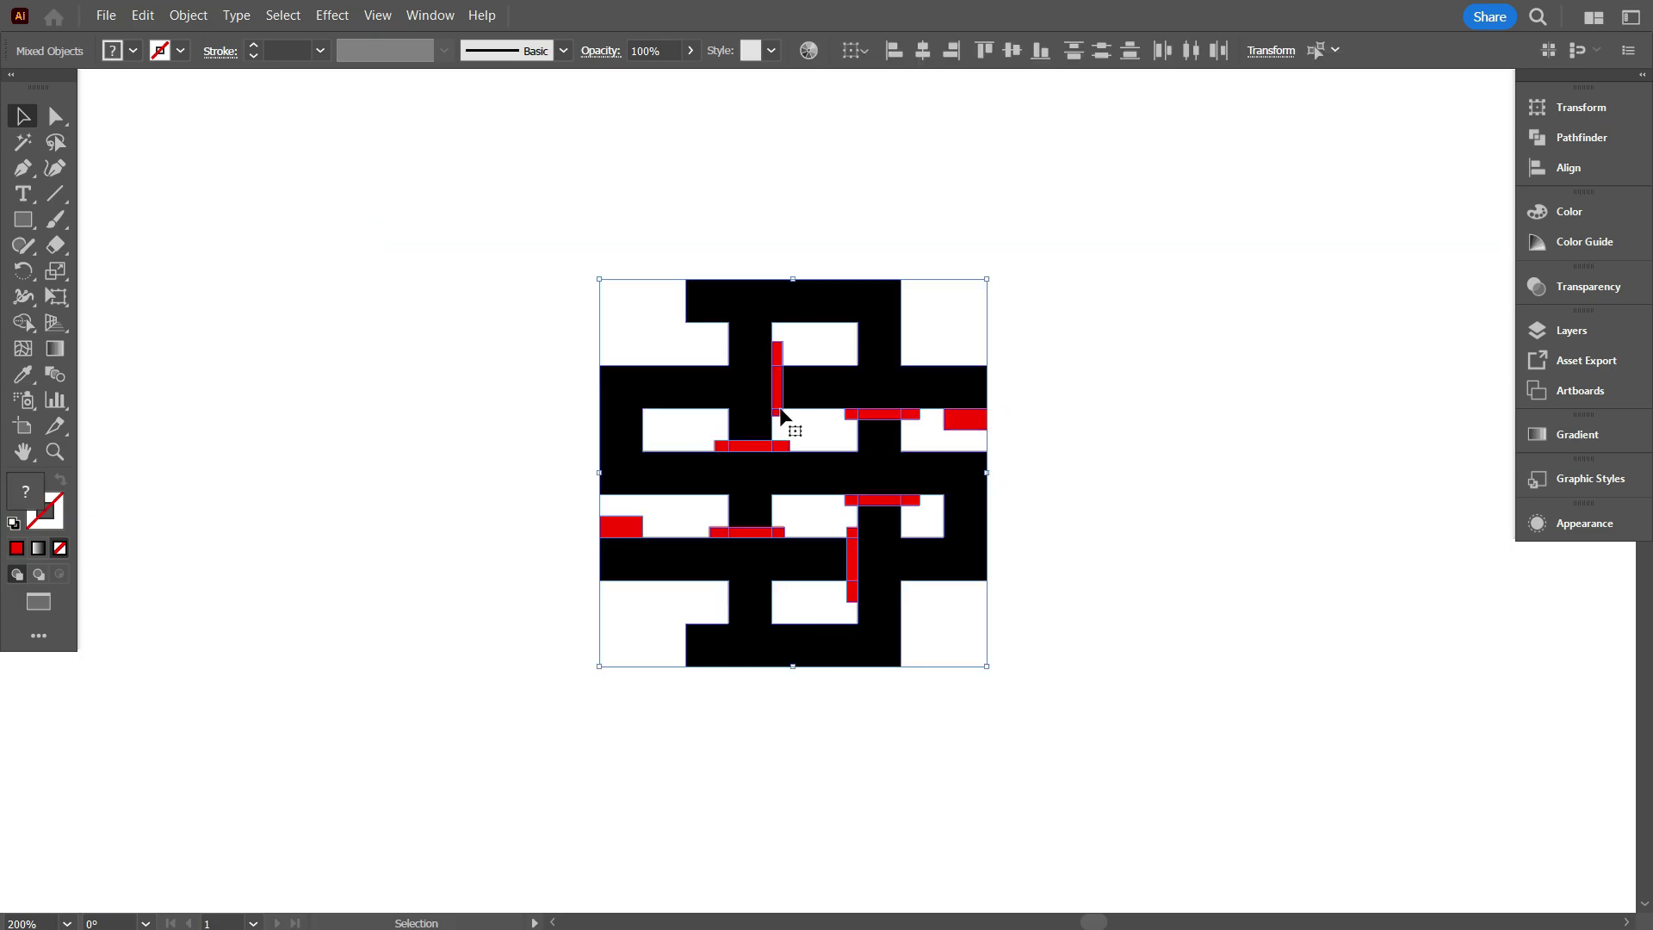
left_click(21, 325)
scroll(748, 512, "up", 2)
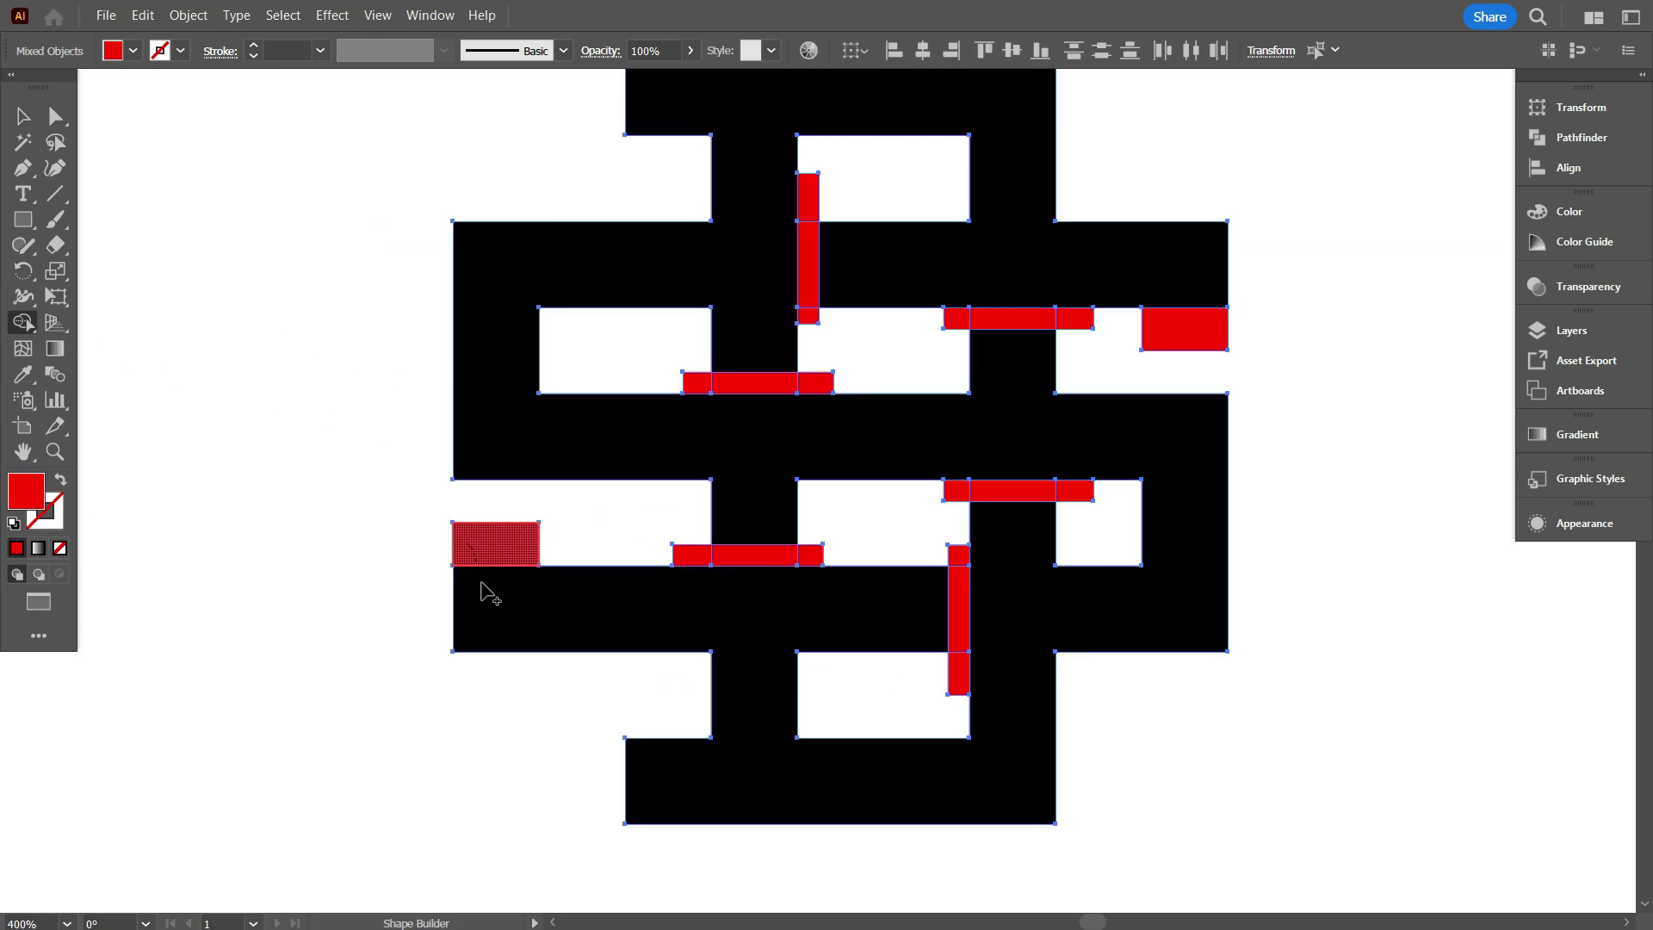
mouse_move(487, 598)
left_mouse_down()
mouse_move(505, 633)
mouse_move(647, 629)
mouse_move(1060, 447)
mouse_move(1188, 340)
mouse_move(1196, 305)
mouse_move(1193, 354)
mouse_move(1126, 480)
left_mouse_up()
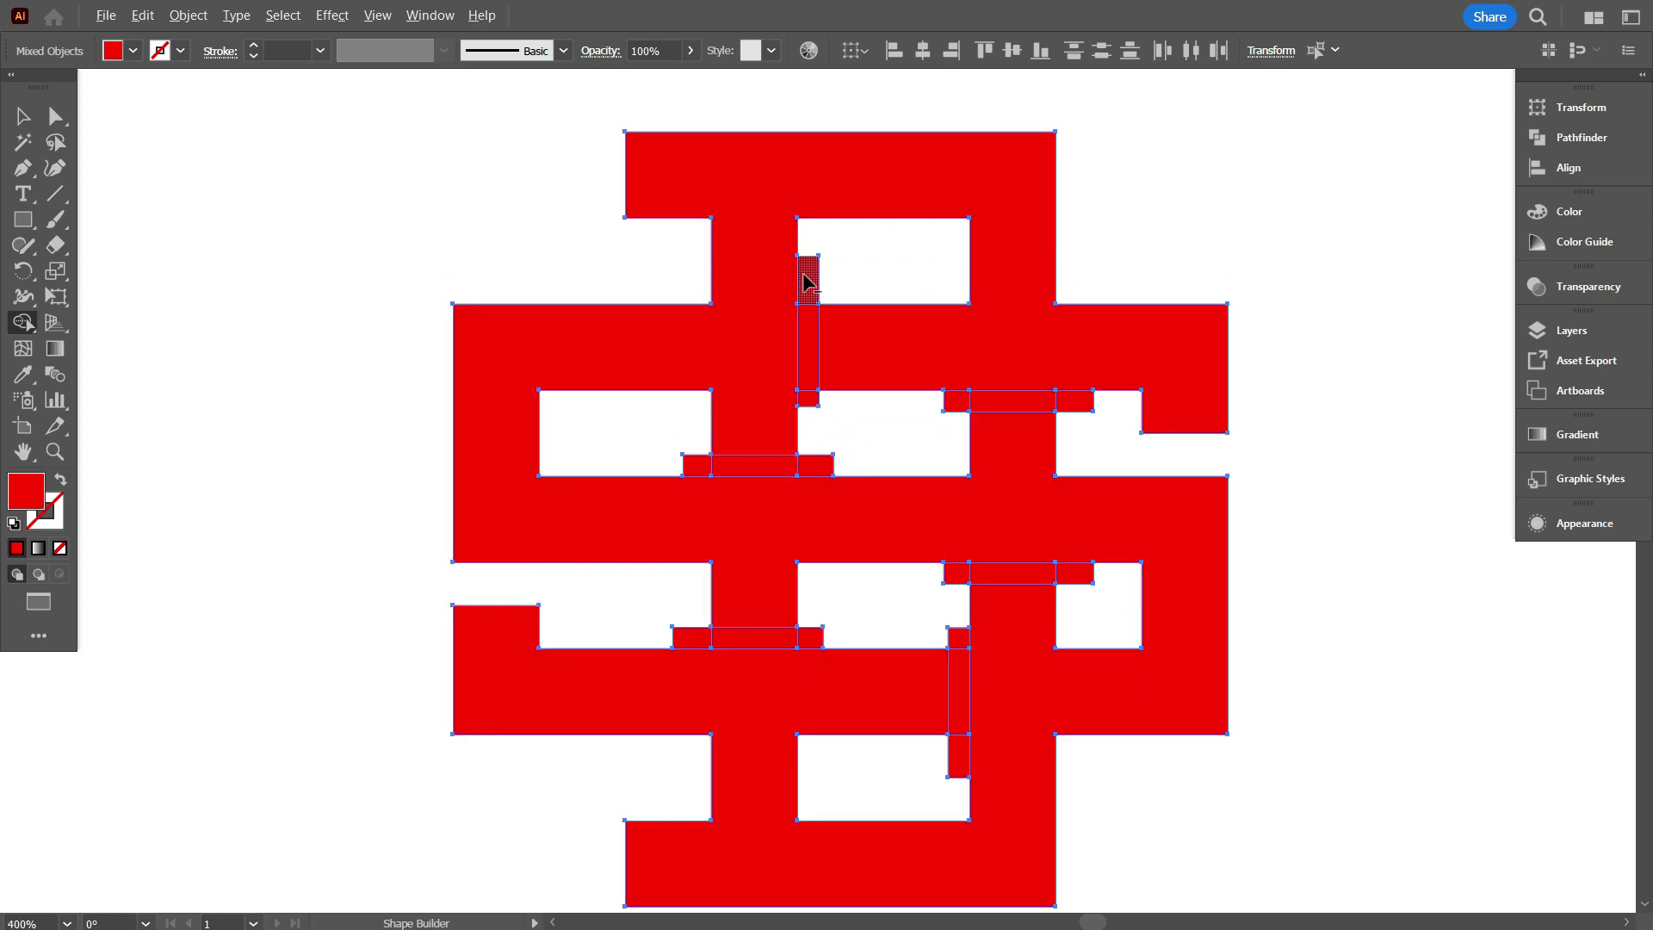
Step: Delete the red bars at the four crossings and both vertical bars to cut interlocking gaps
left_click(807, 400, "alt")
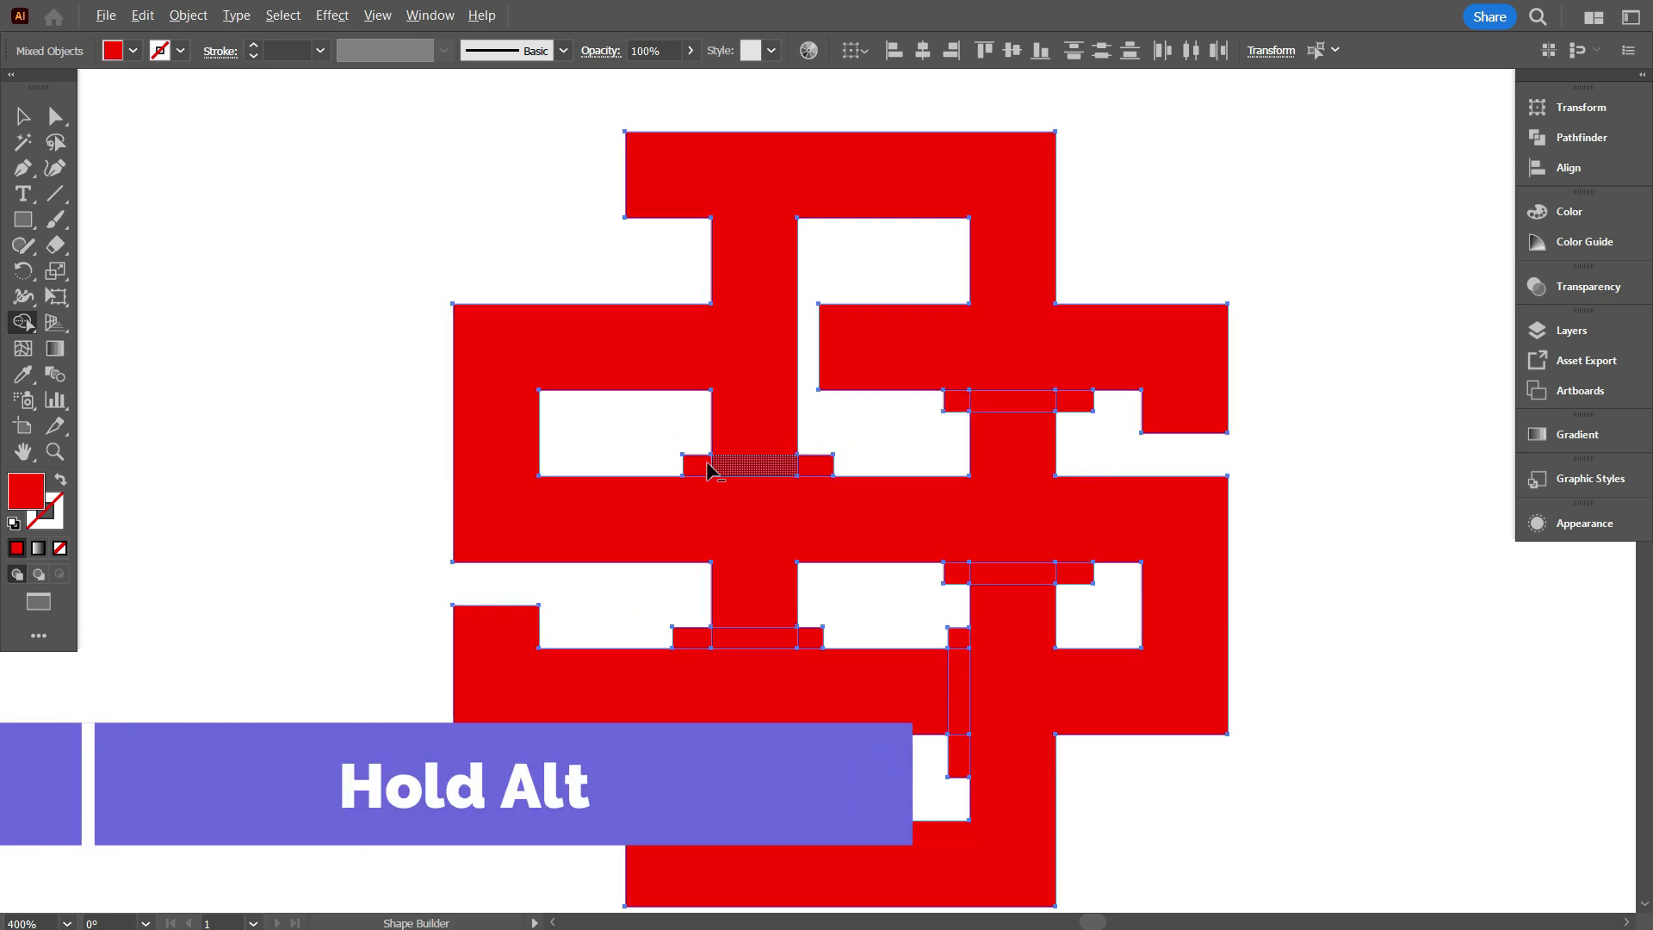
left_click_drag(701, 468, 822, 467)
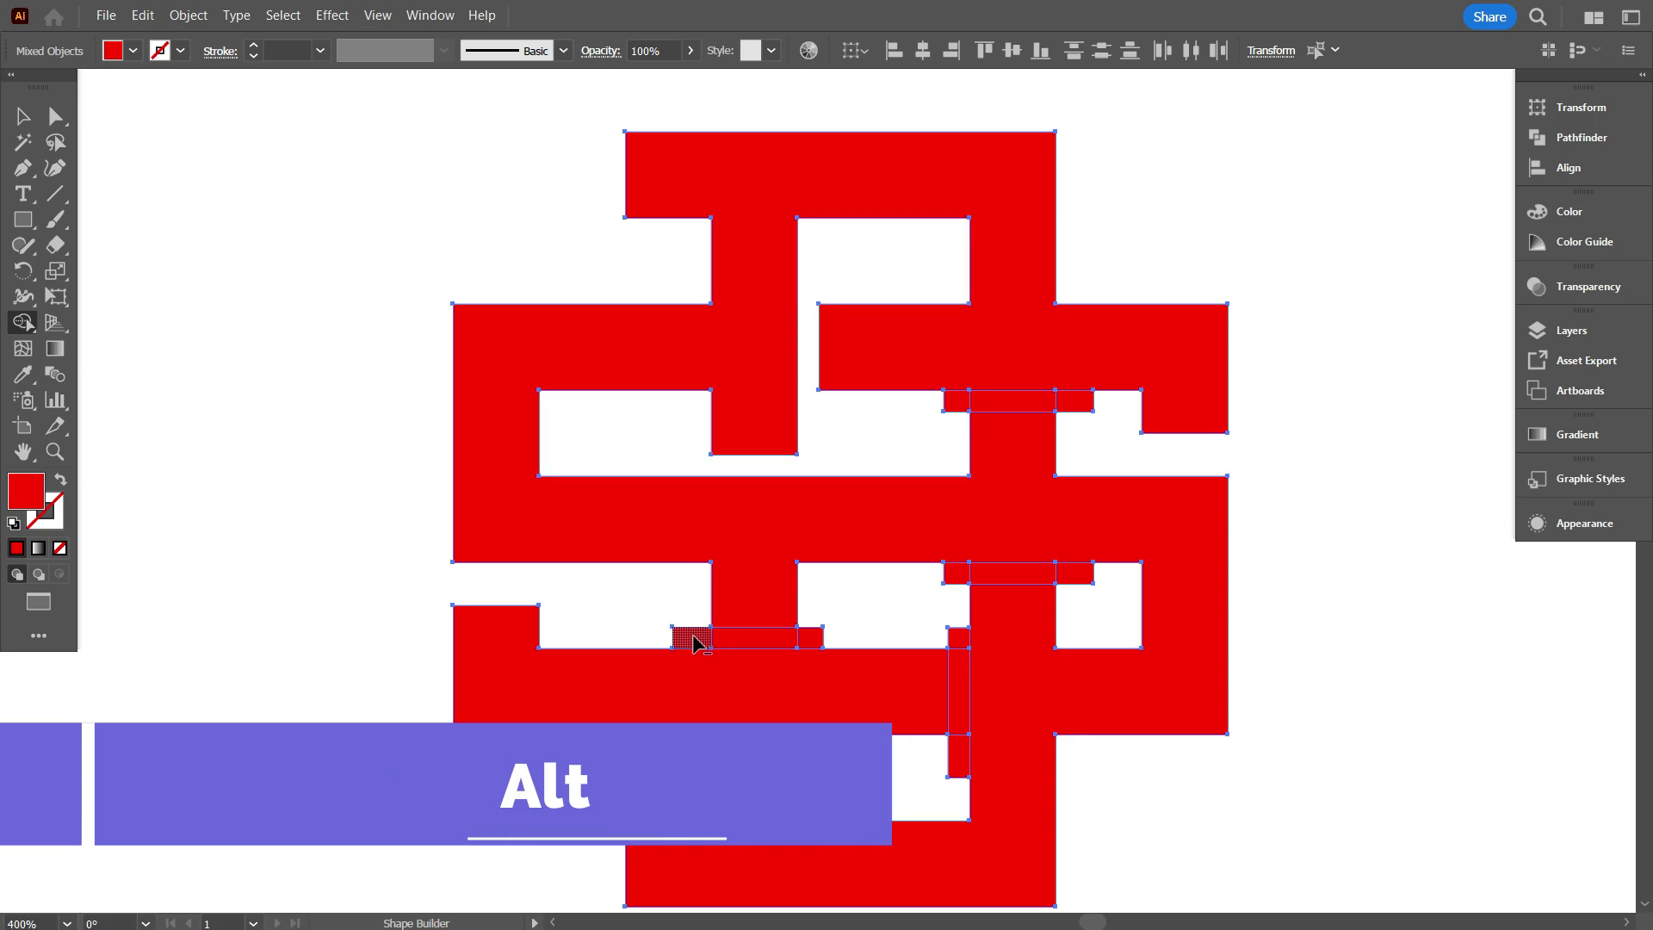
left_click_drag(693, 637, 825, 651)
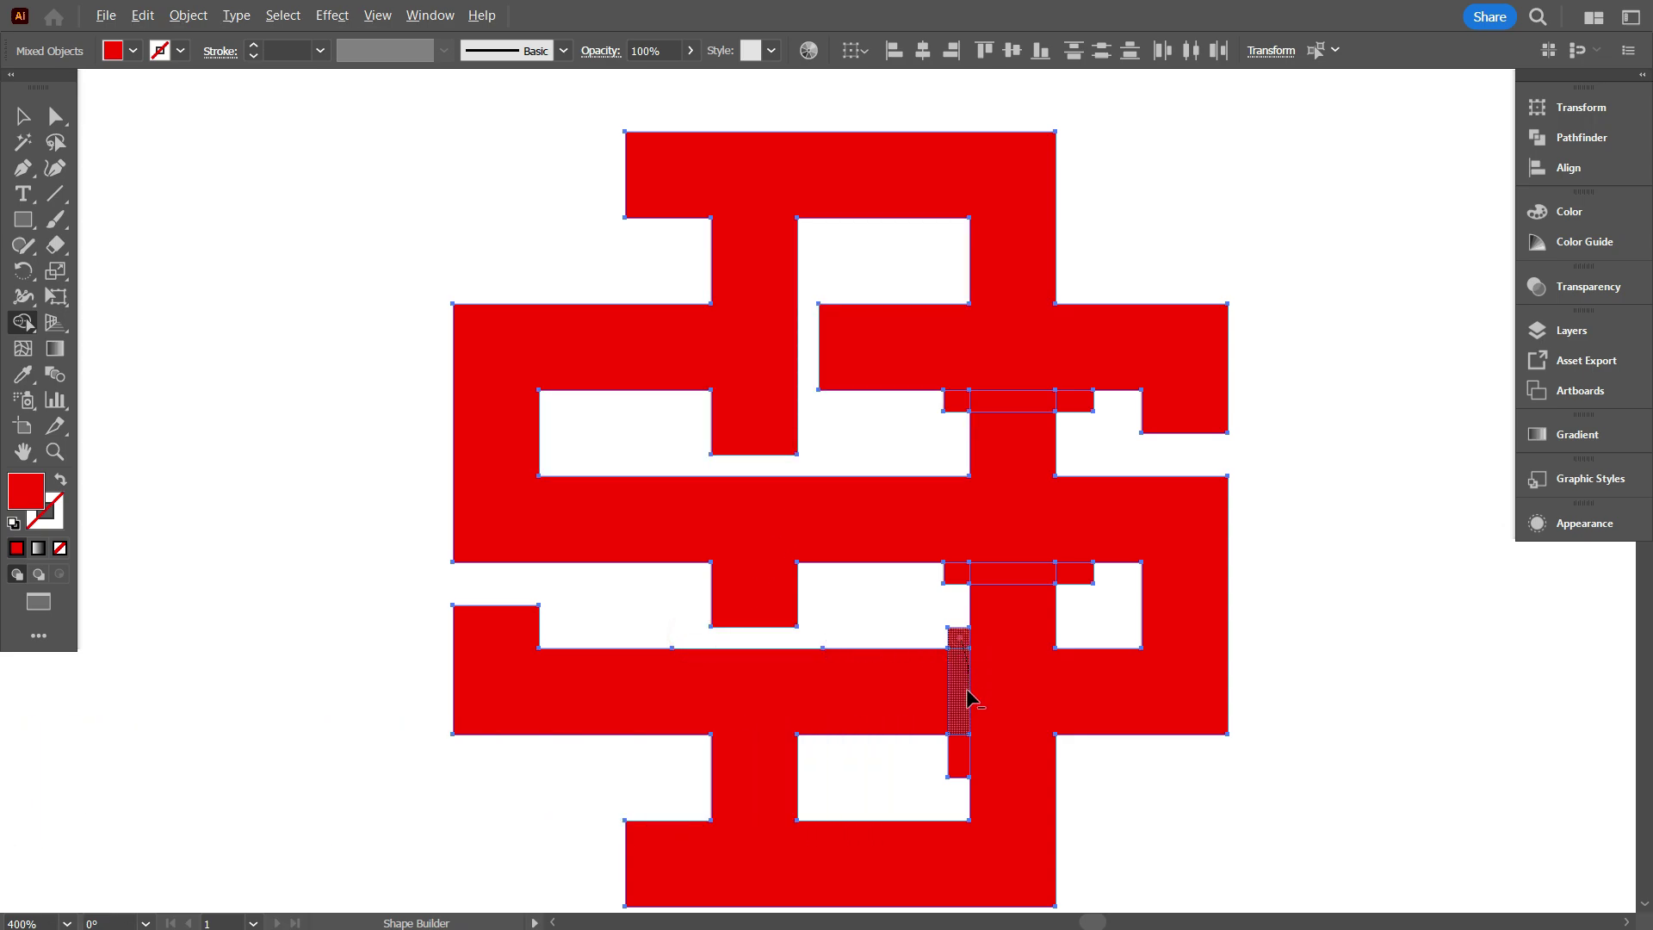
left_click_drag(960, 773, 960, 774)
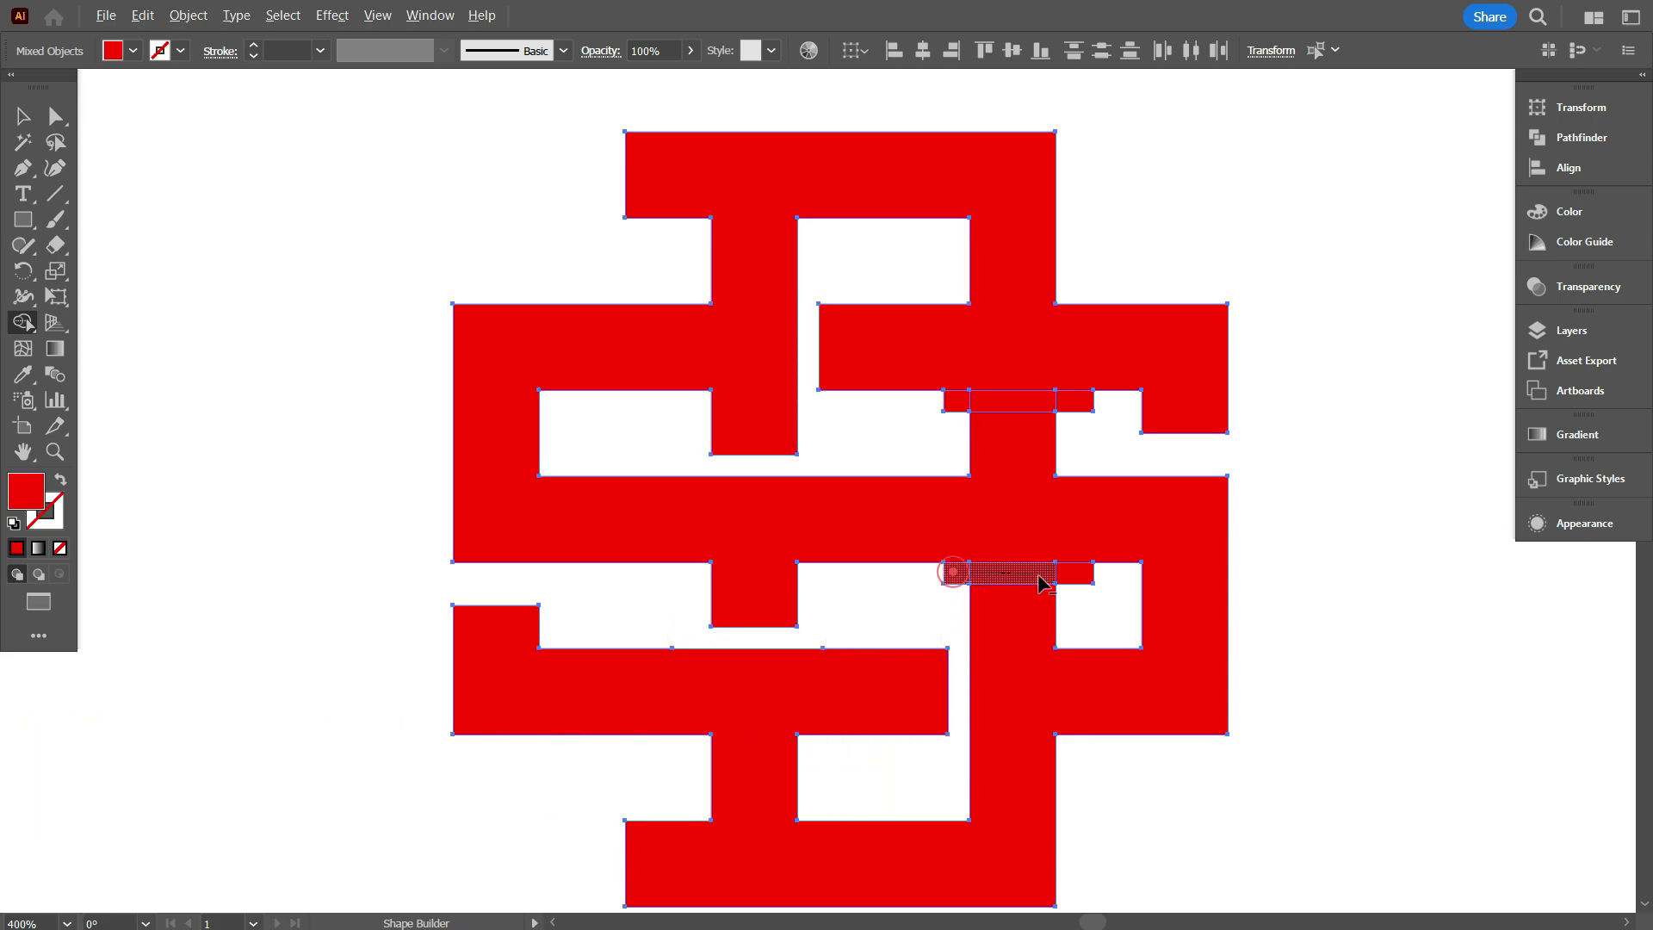
left_click_drag(1041, 575, 1087, 579)
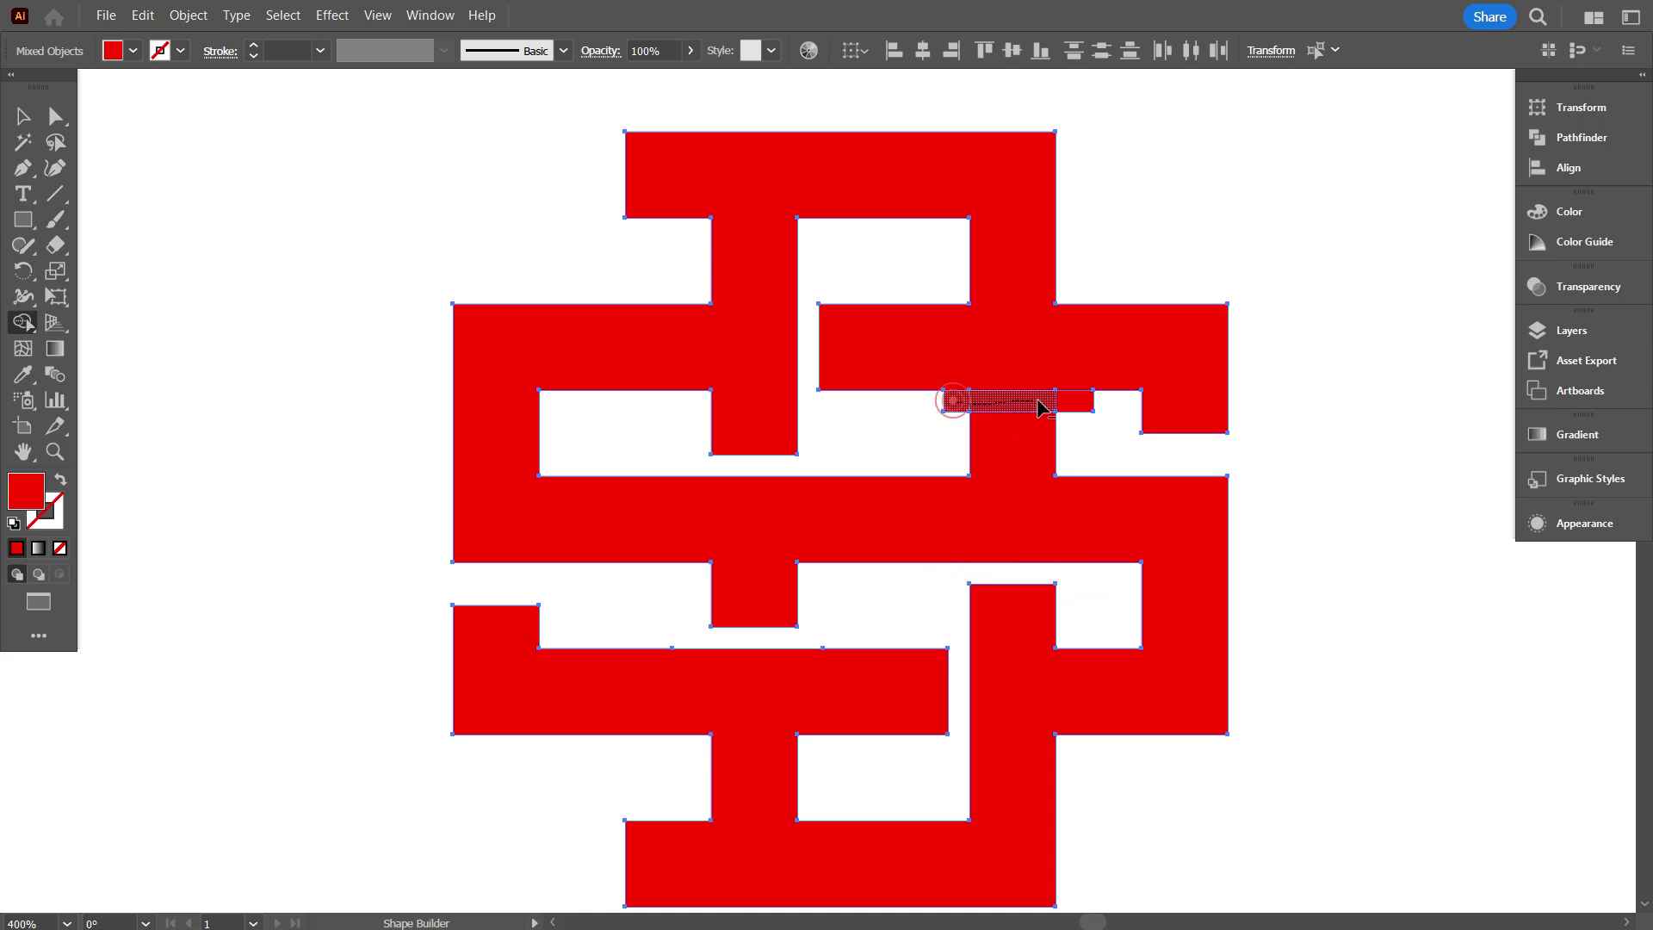
mouse_move(1042, 404)
left_mouse_down()
mouse_move(1077, 406)
mouse_move(1051, 443)
left_mouse_up()
scroll(697, 428, "down", 2)
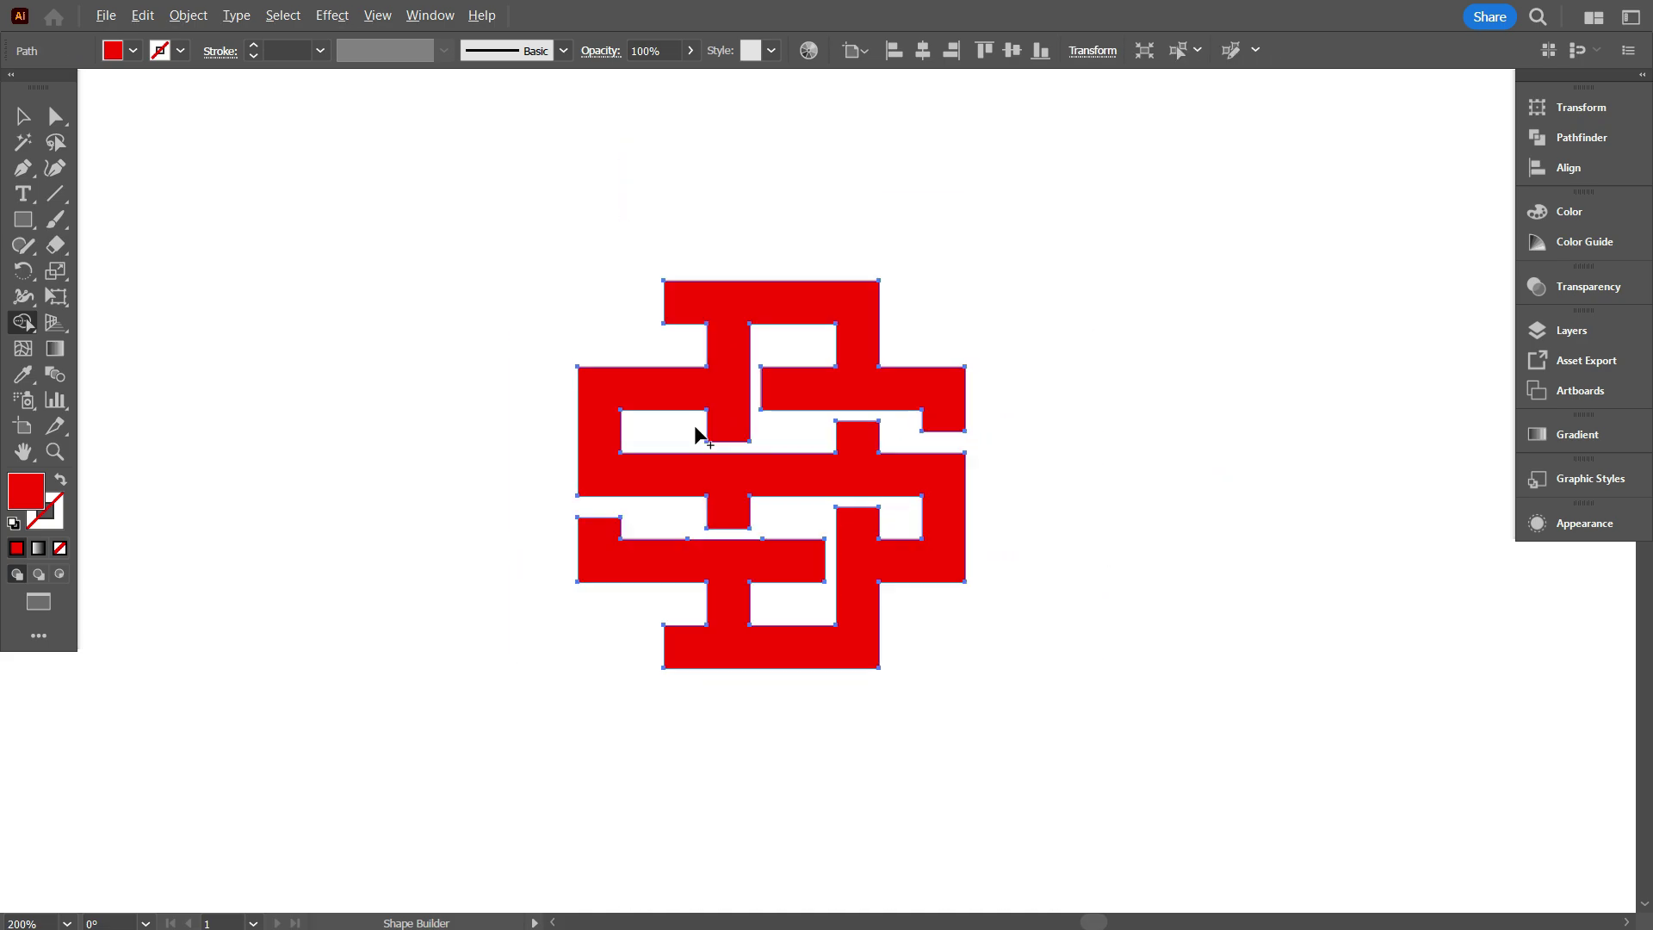
Step: Zoom out to view the whole logo and reselect the red monogram
left_click(36, 121)
left_click(299, 299)
key("ctrl+minus")
key("ctrl+minus")
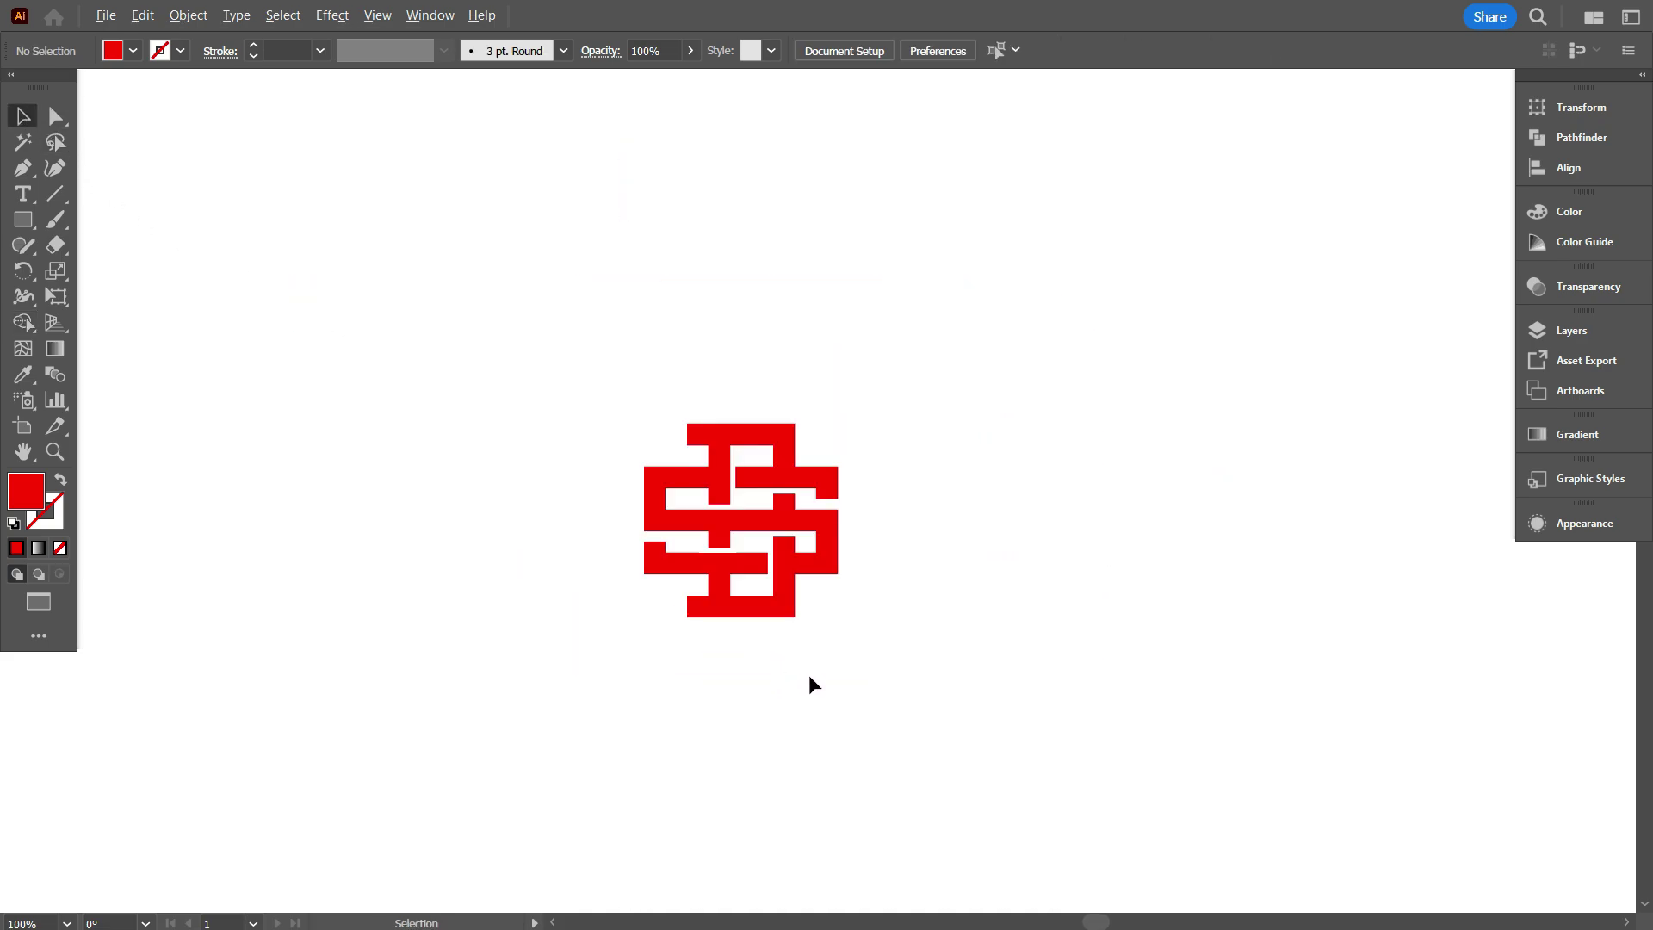
scroll(809, 674, "down", 1)
scroll(765, 711, "up", 1)
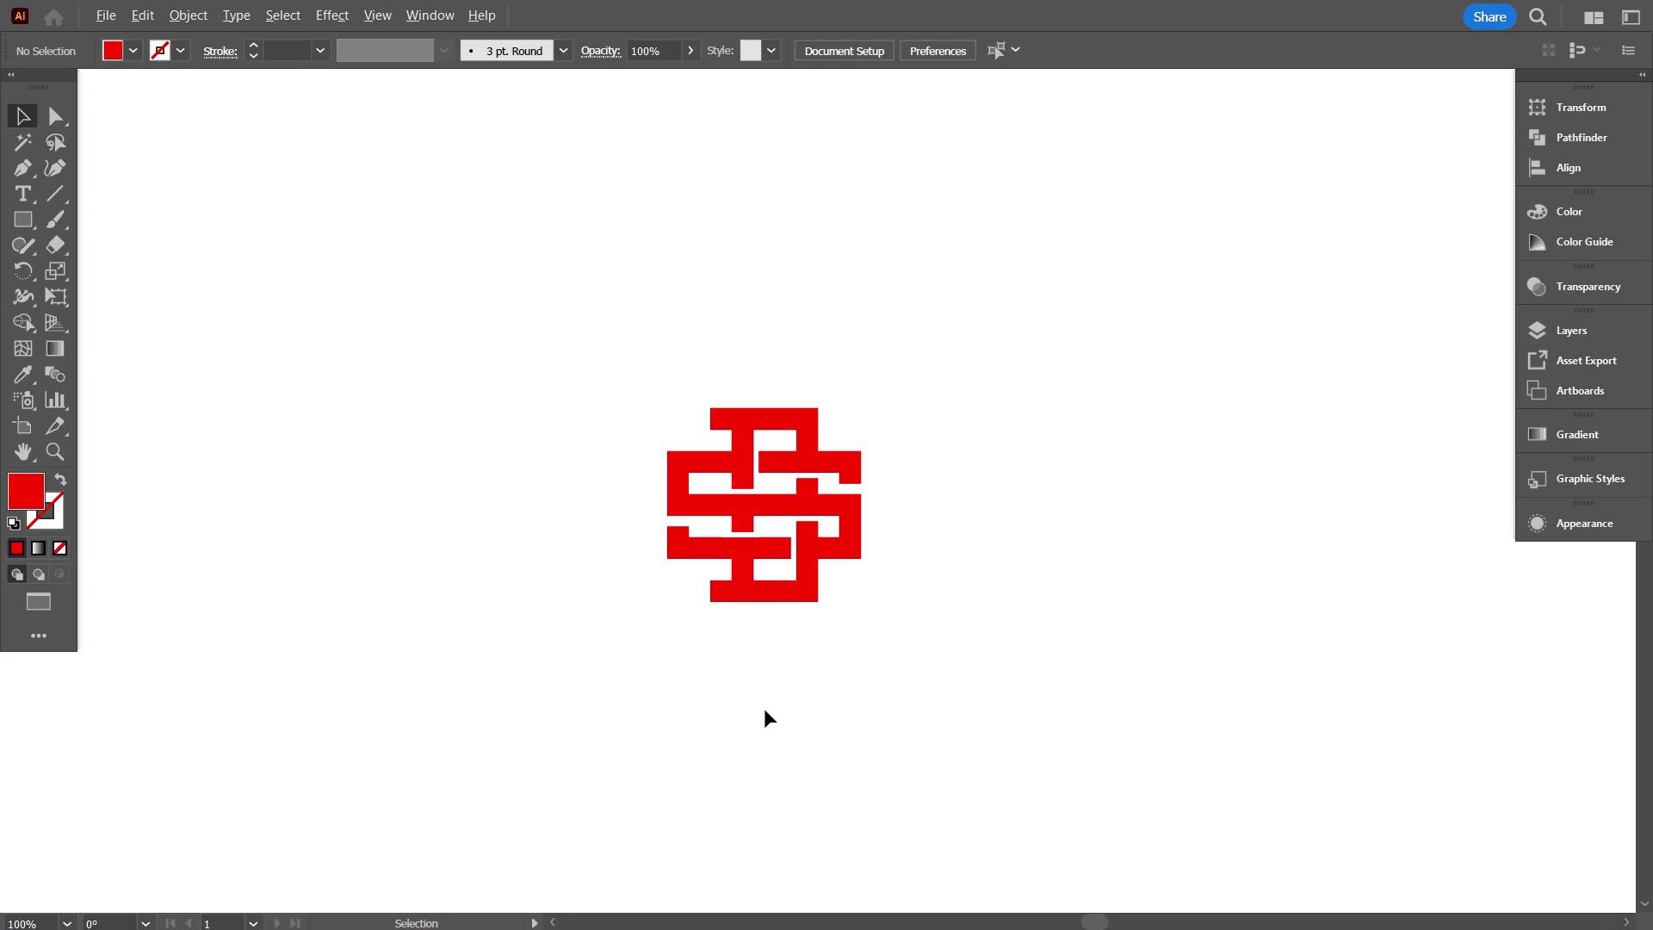
scroll(768, 718, "up", 1)
scroll(886, 683, "up", 1)
left_click_drag(891, 676, 793, 539)
scroll(629, 454, "up", 1)
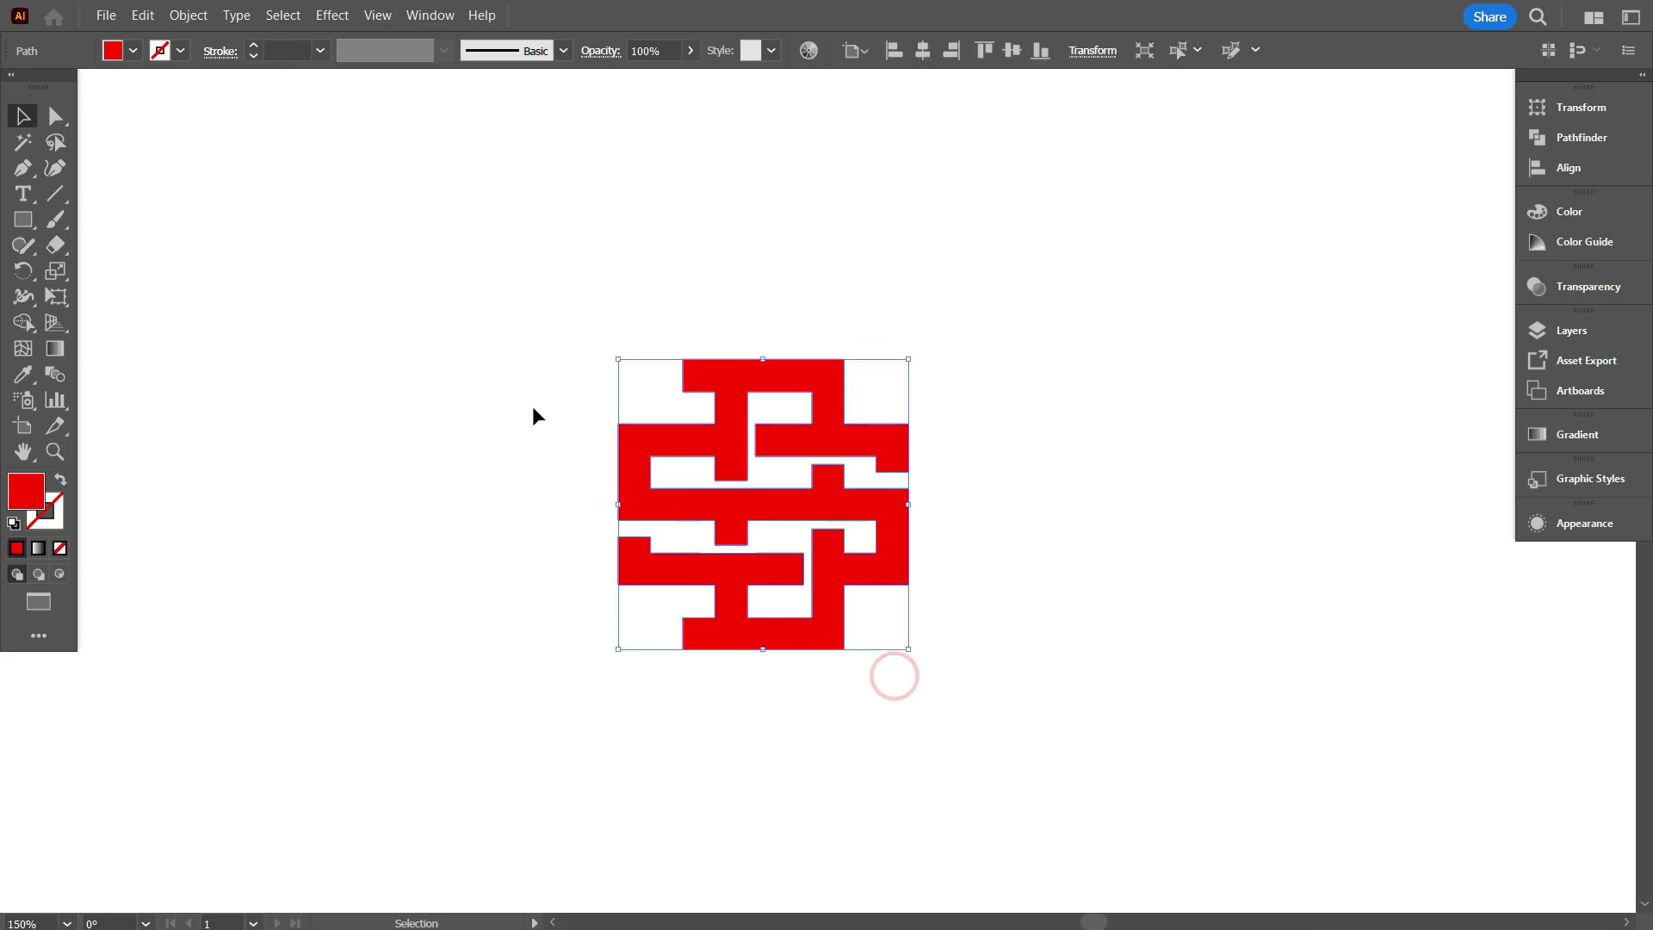
Step: Change the monogram's fill from red to black via the Control bar swatches, then reselect it
left_click(132, 52)
left_click(131, 52)
left_click(59, 88)
left_click(446, 450)
scroll(652, 615, "up", 1)
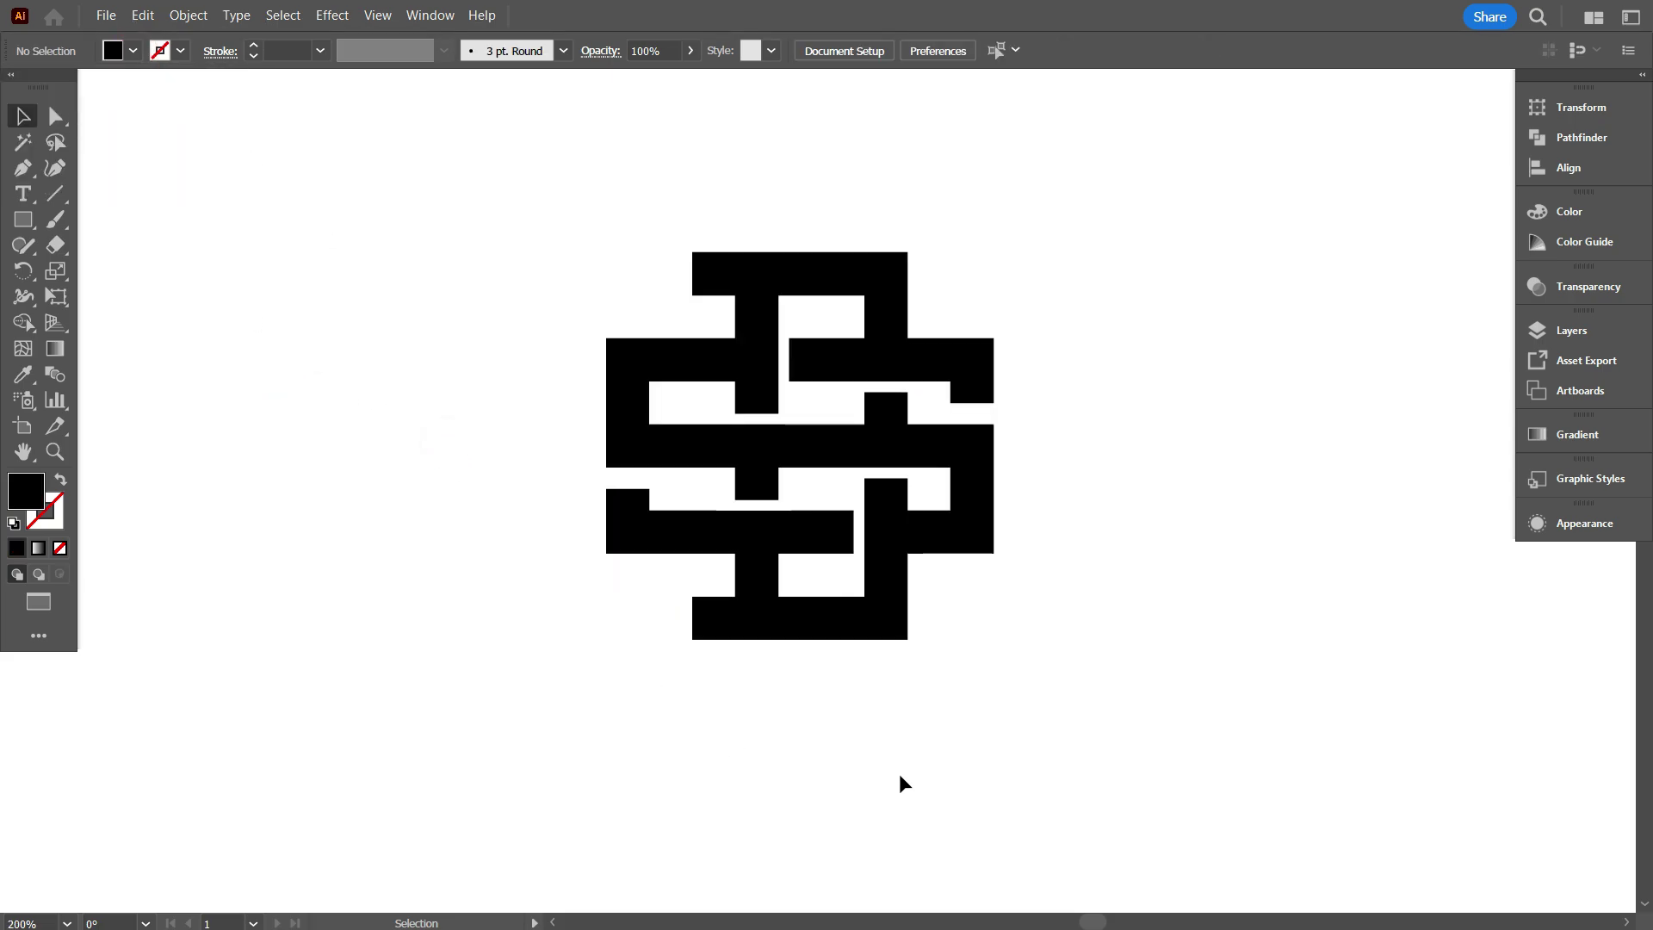
scroll(930, 792, "down", 3)
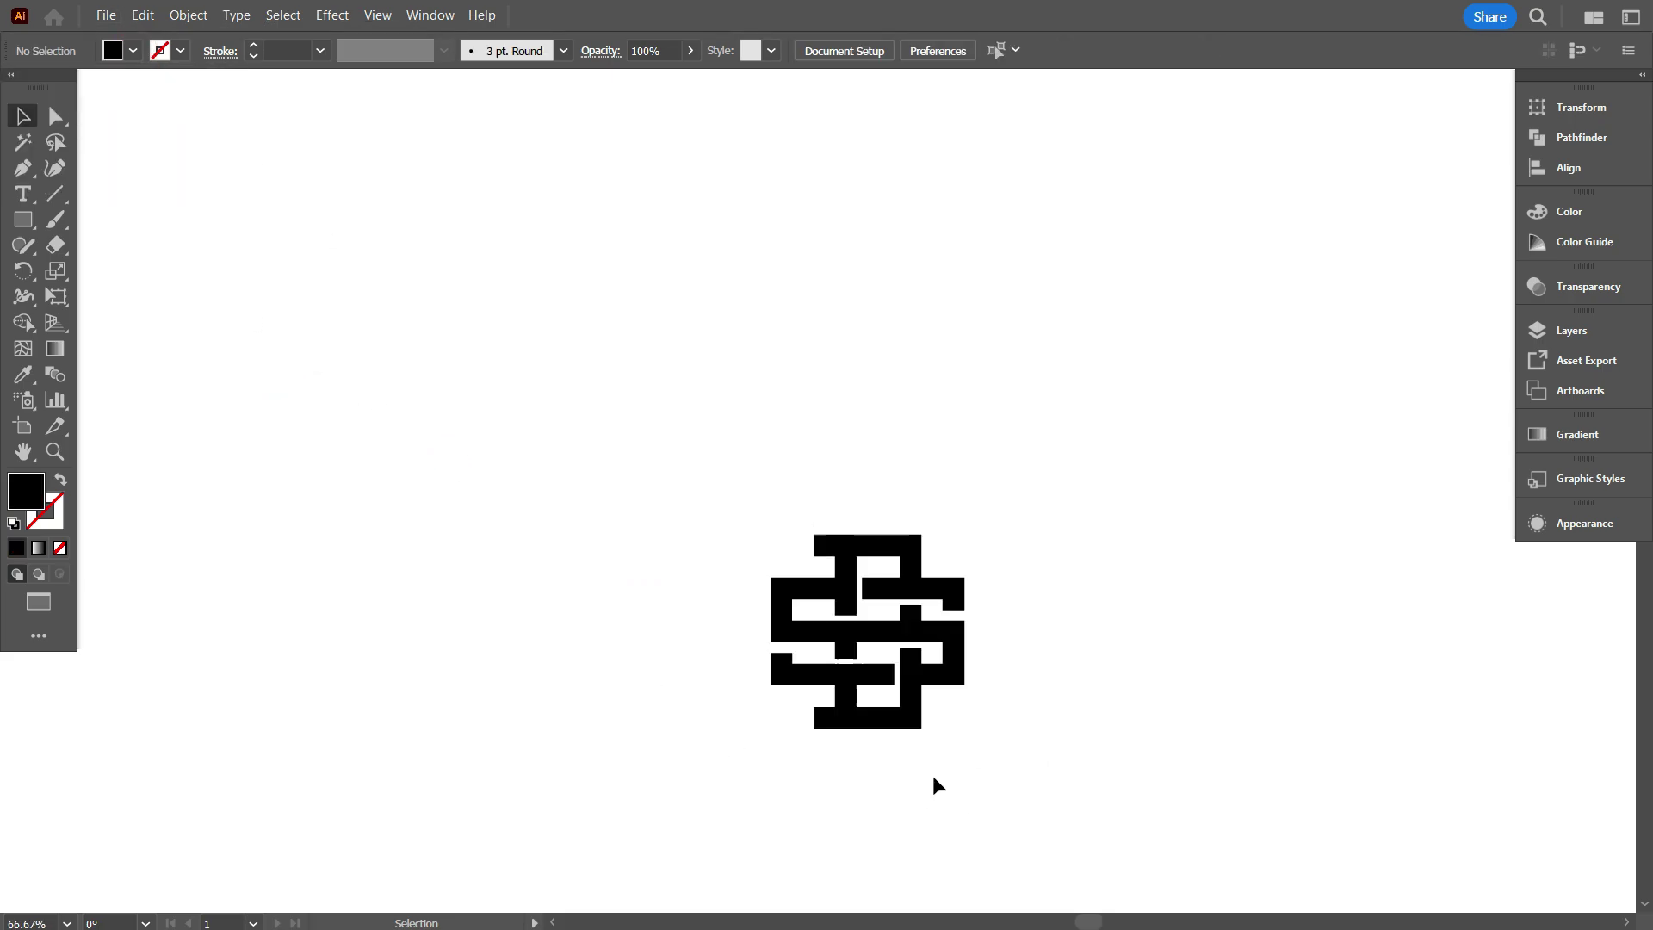
scroll(1016, 702, "up", 3)
left_click_drag(760, 702, 835, 772)
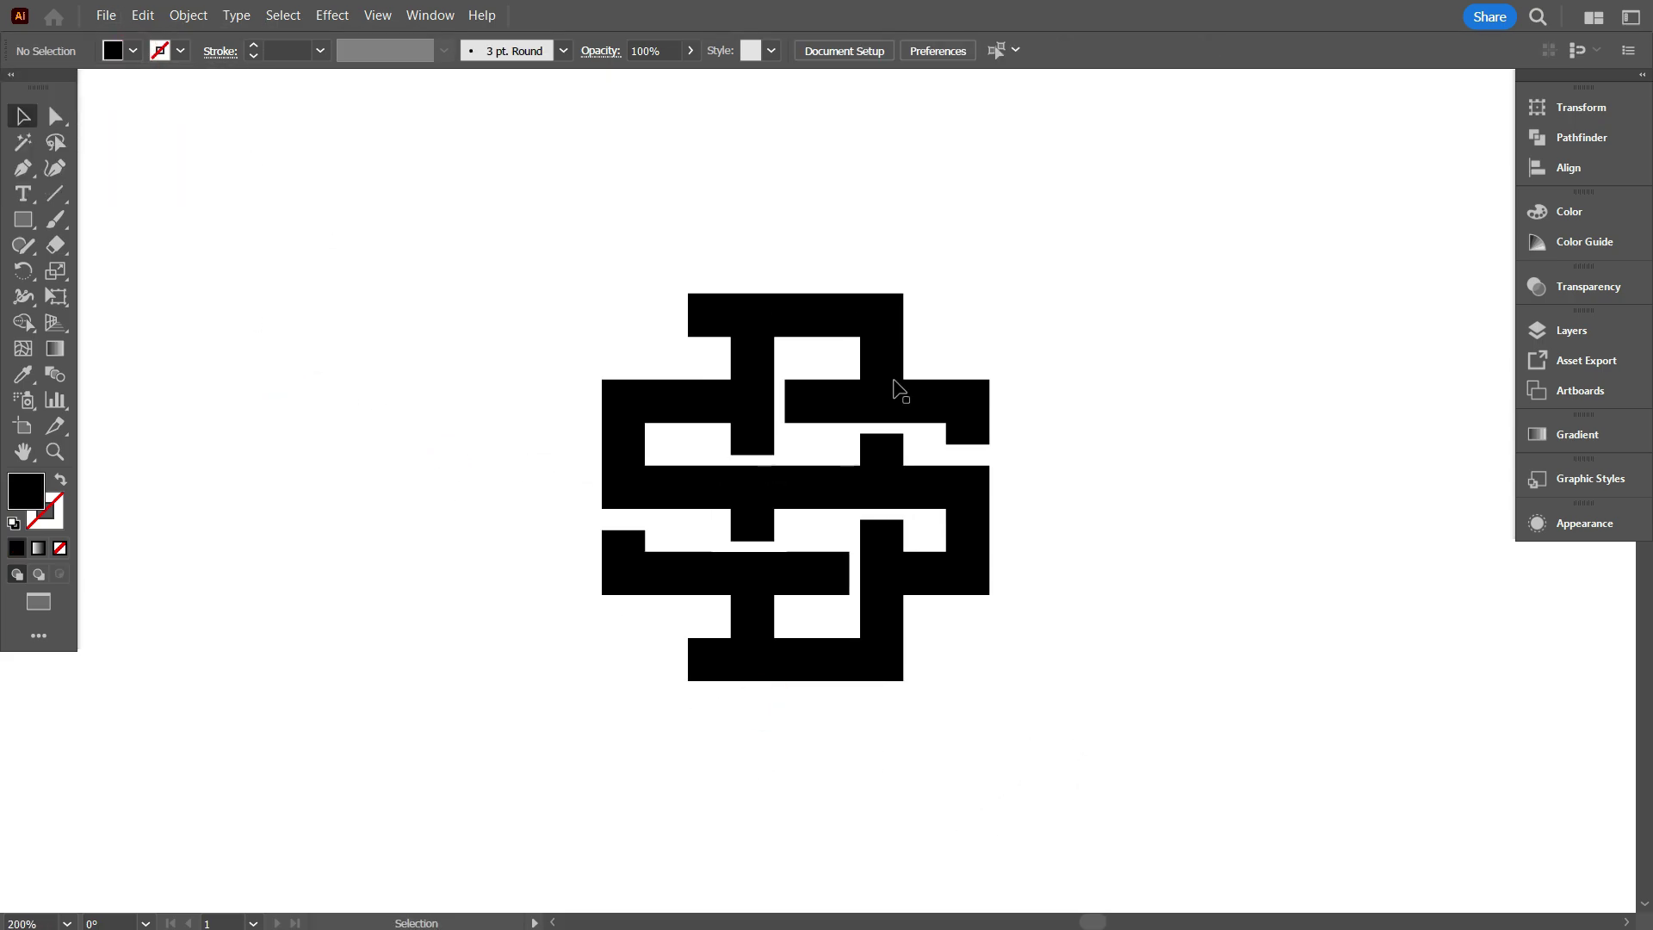
left_click(864, 331)
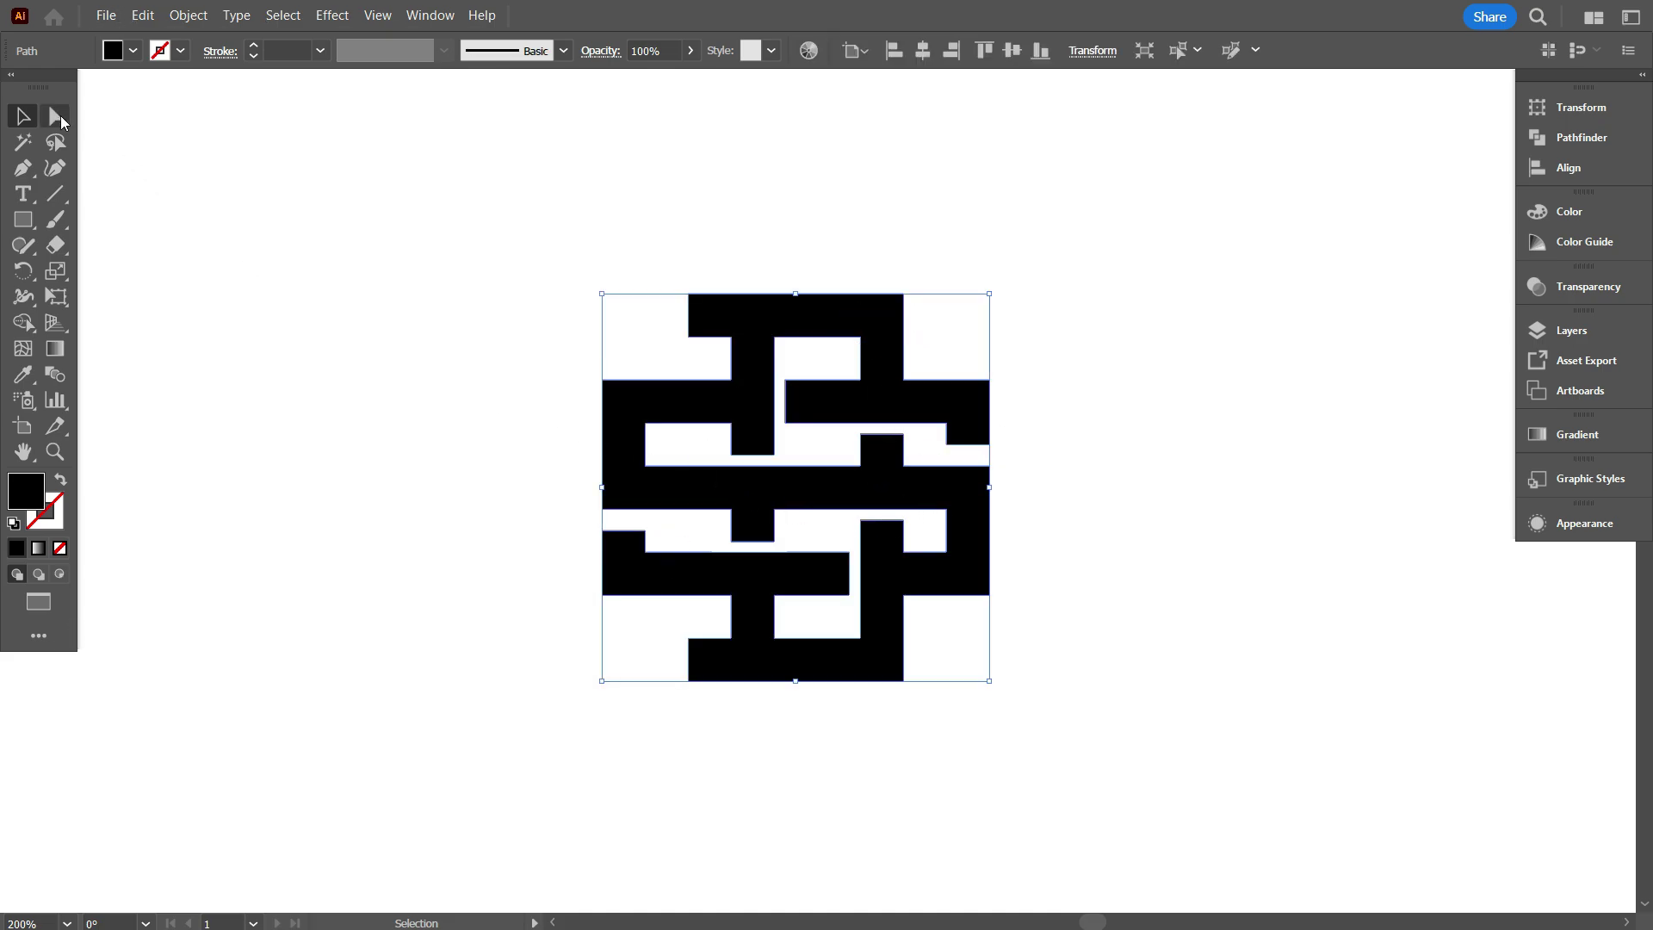
Step: Round the D's chosen outer corners to about 8 px and soften its inner corners slightly
left_click(60, 119)
scroll(893, 403, "up", 1)
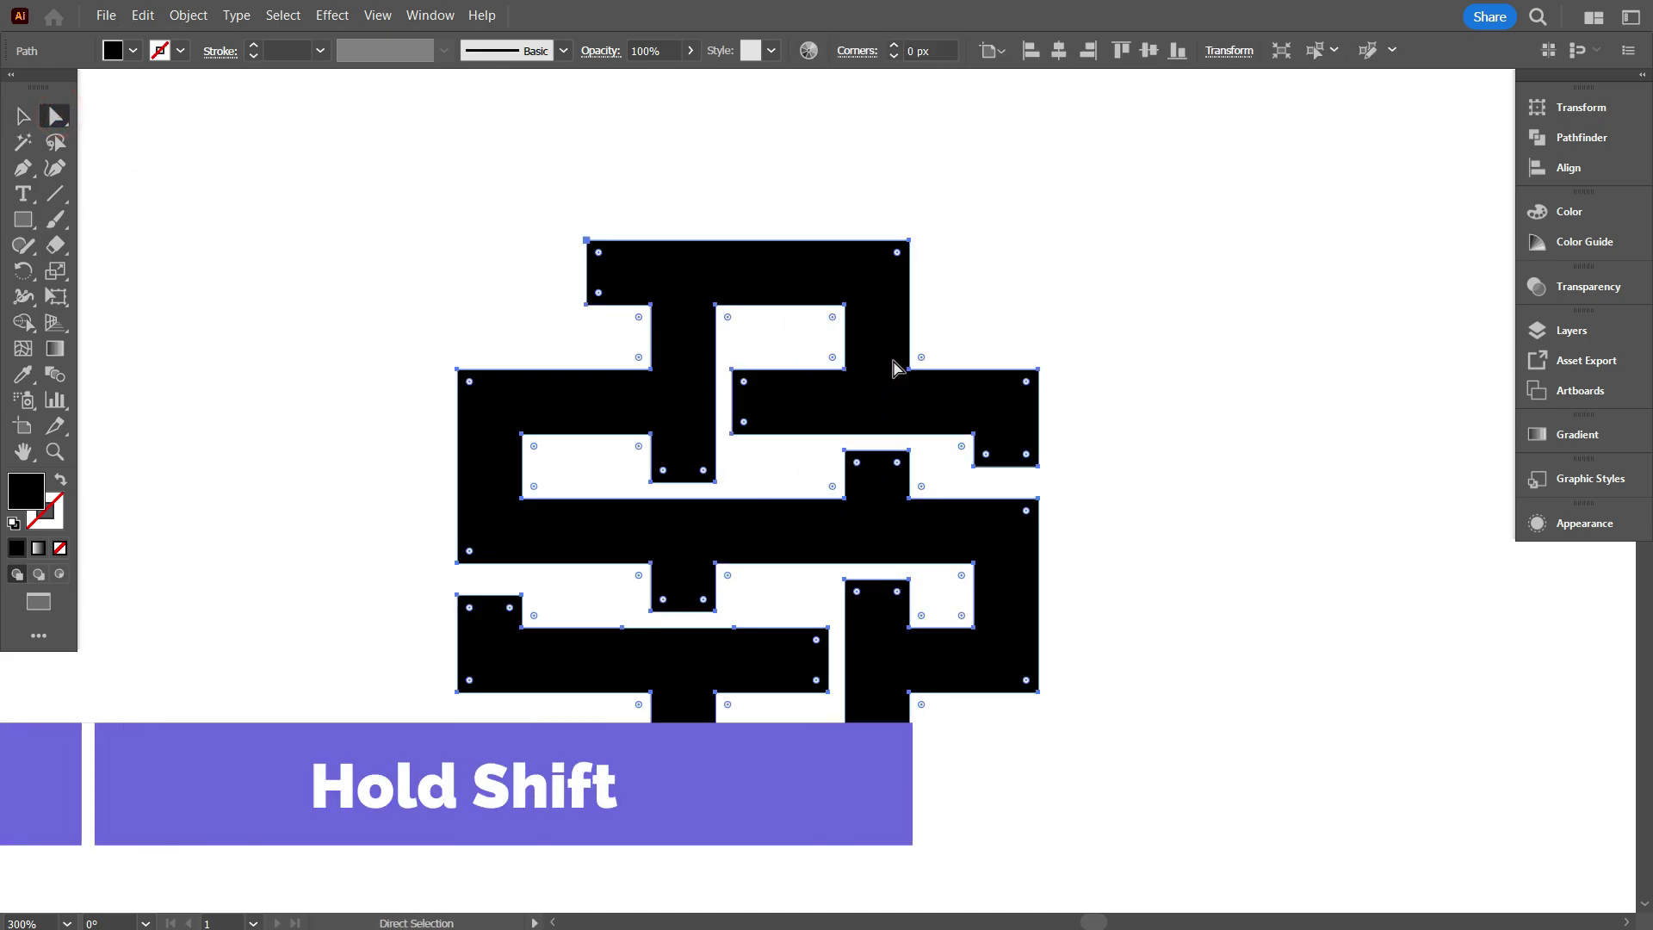
scroll(893, 324, "down", 1)
left_click(895, 232, "shift")
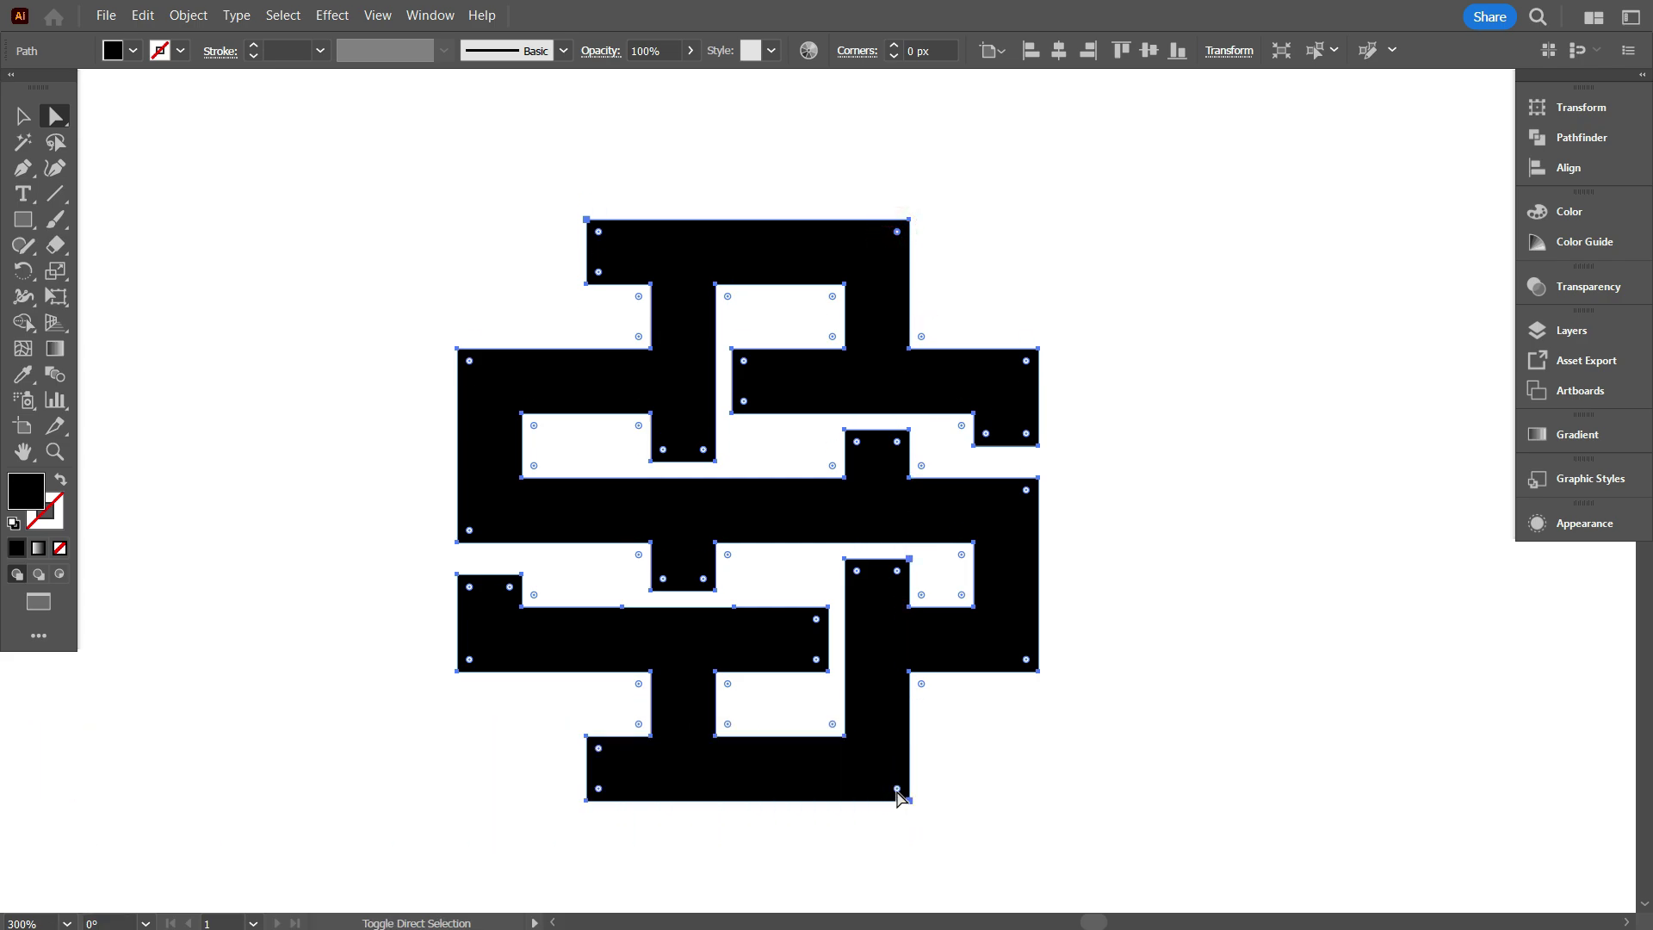
left_click_drag(898, 791, 868, 769)
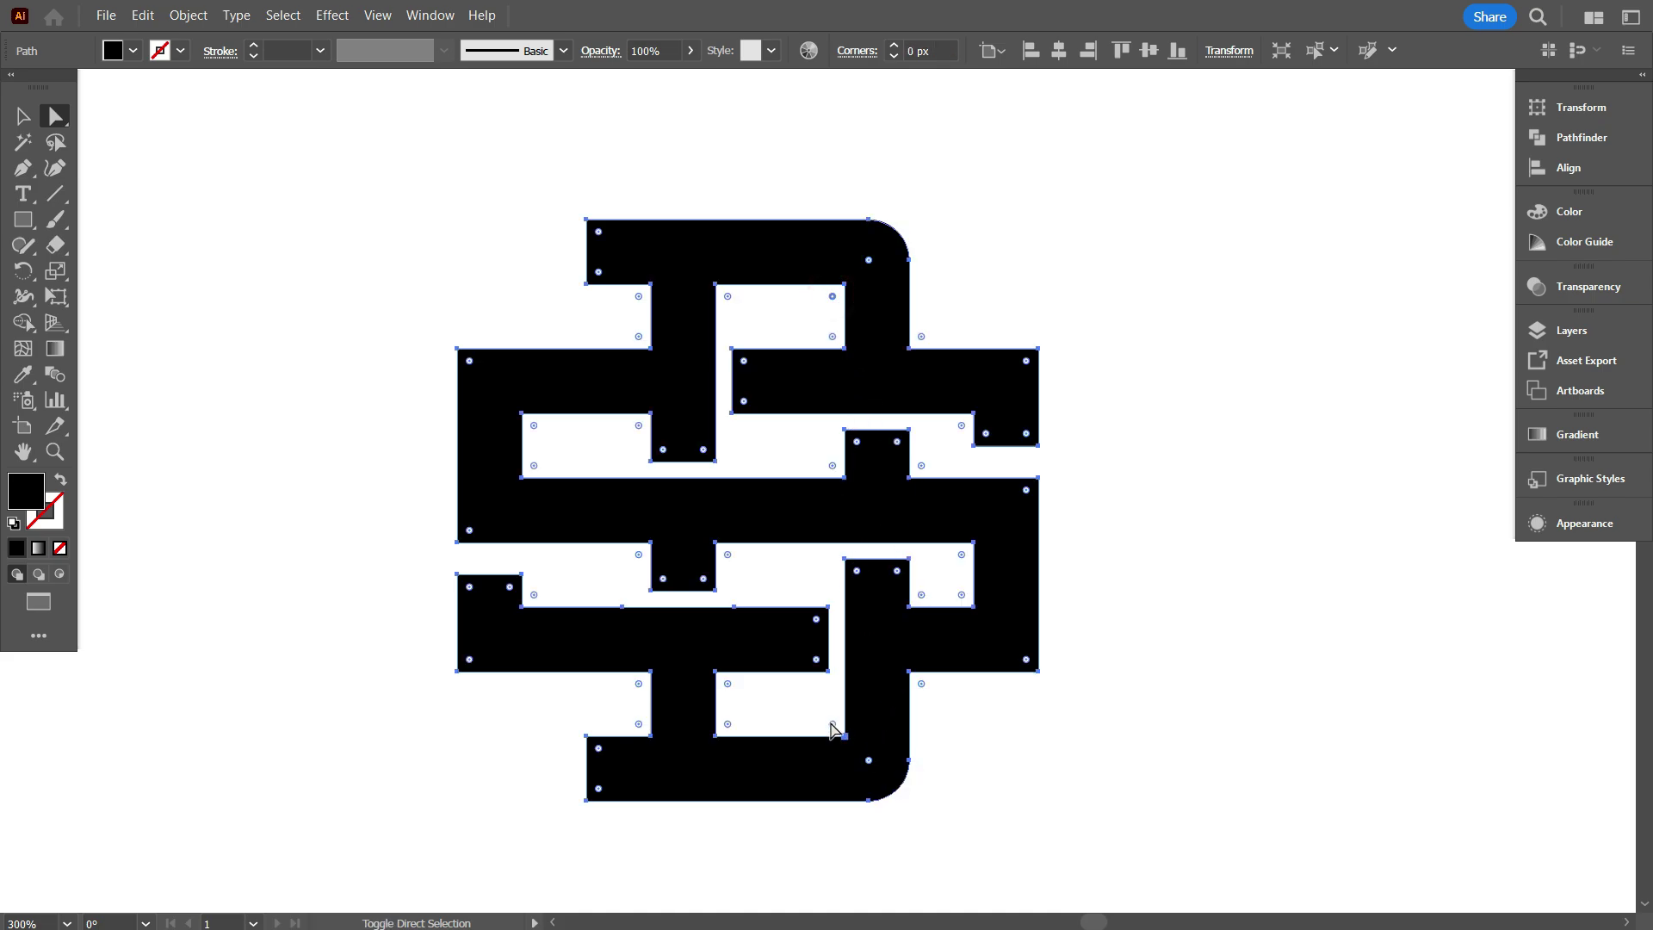
left_click_drag(833, 730, 833, 730)
left_click(325, 310)
Step: Also round the D's bottom-right corner, then view the whole finished logo
key("ctrl+1")
scroll(362, 509, "up", 2)
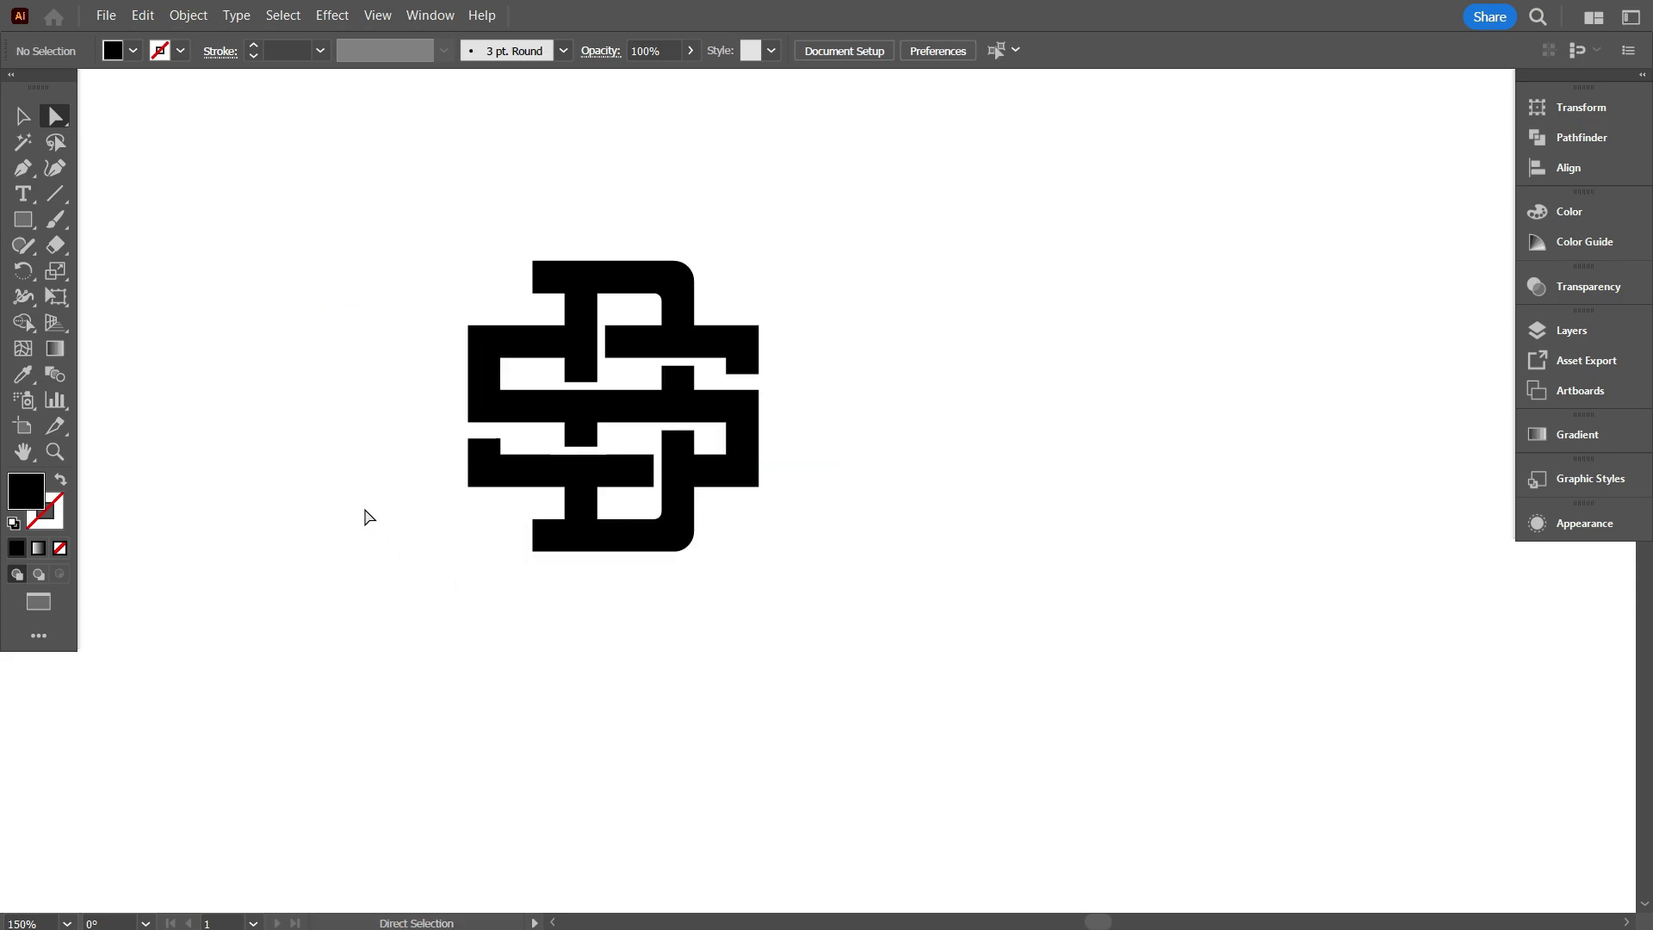
scroll(456, 464, "up", 1)
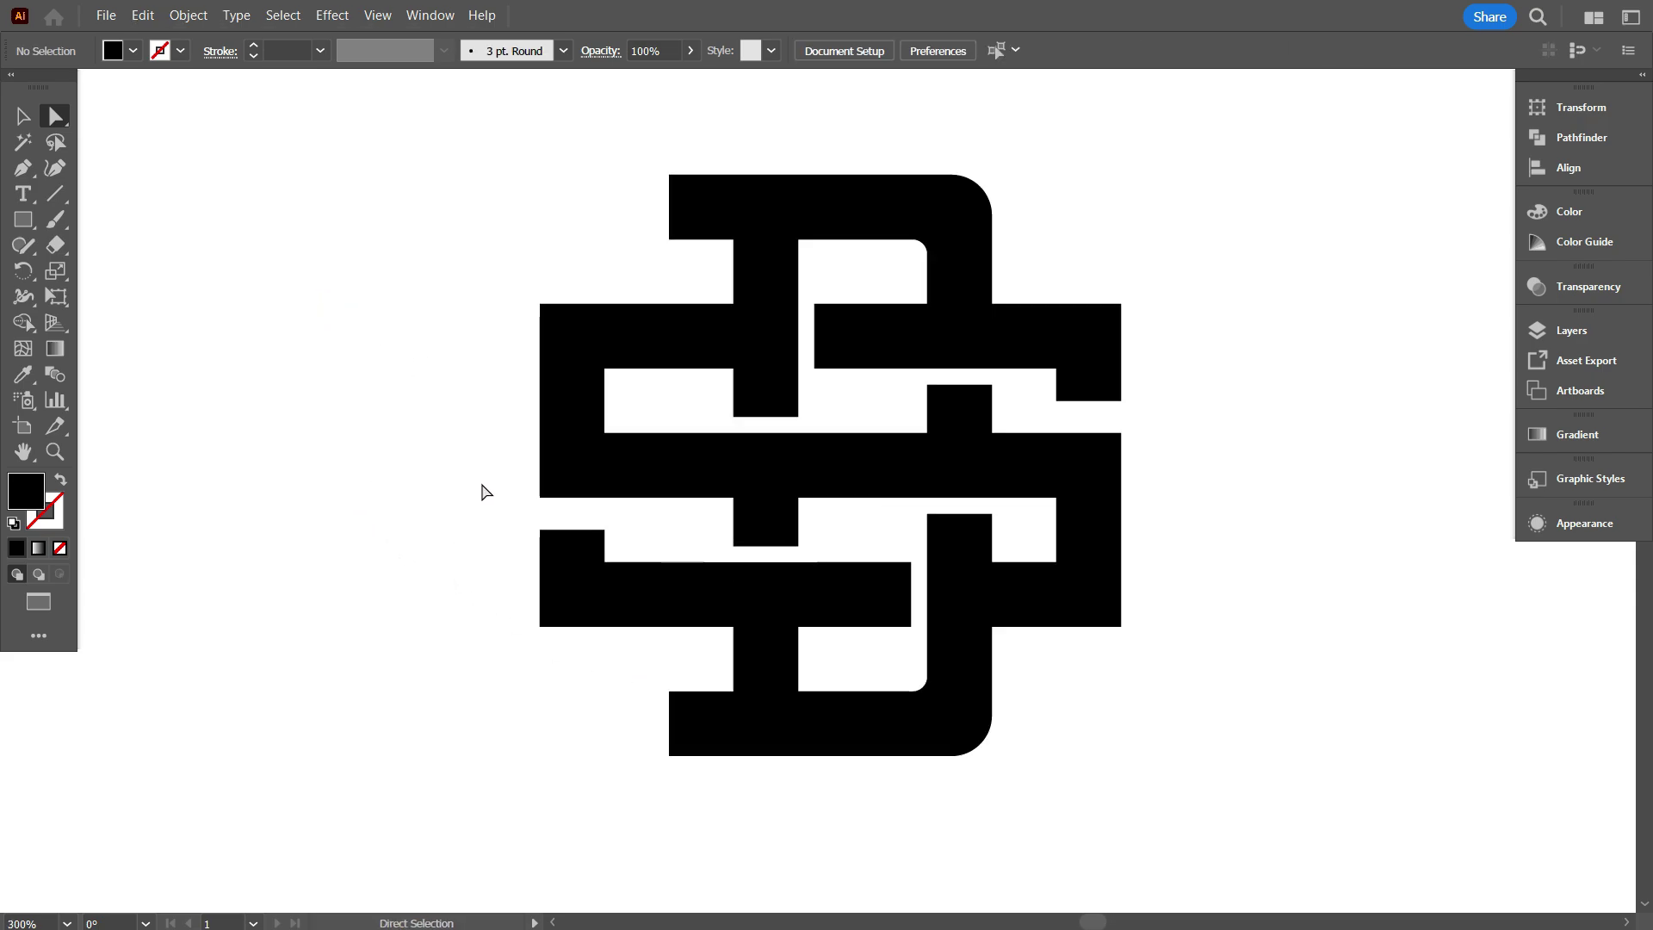
scroll(746, 483, "up", 2)
left_click(969, 317)
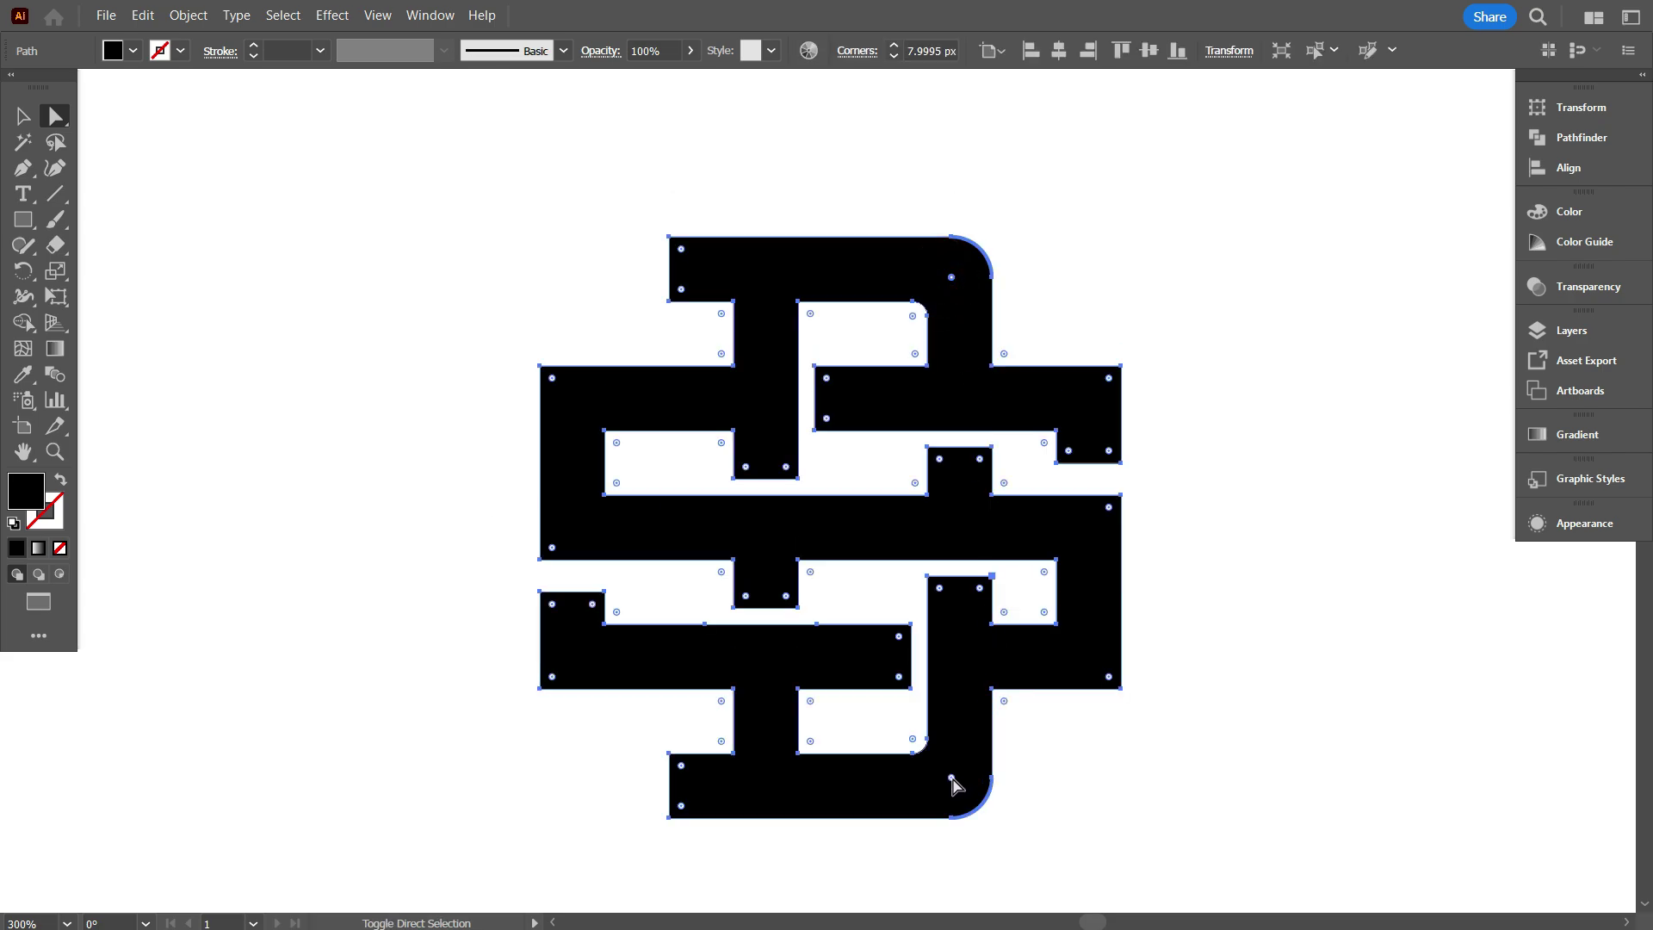
left_click_drag(954, 786, 941, 768)
left_click(1164, 758)
scroll(942, 620, "down", 2)
left_click_drag(1093, 708, 1004, 697)
scroll(970, 683, "down", 1)
scroll(970, 676, "down", 2)
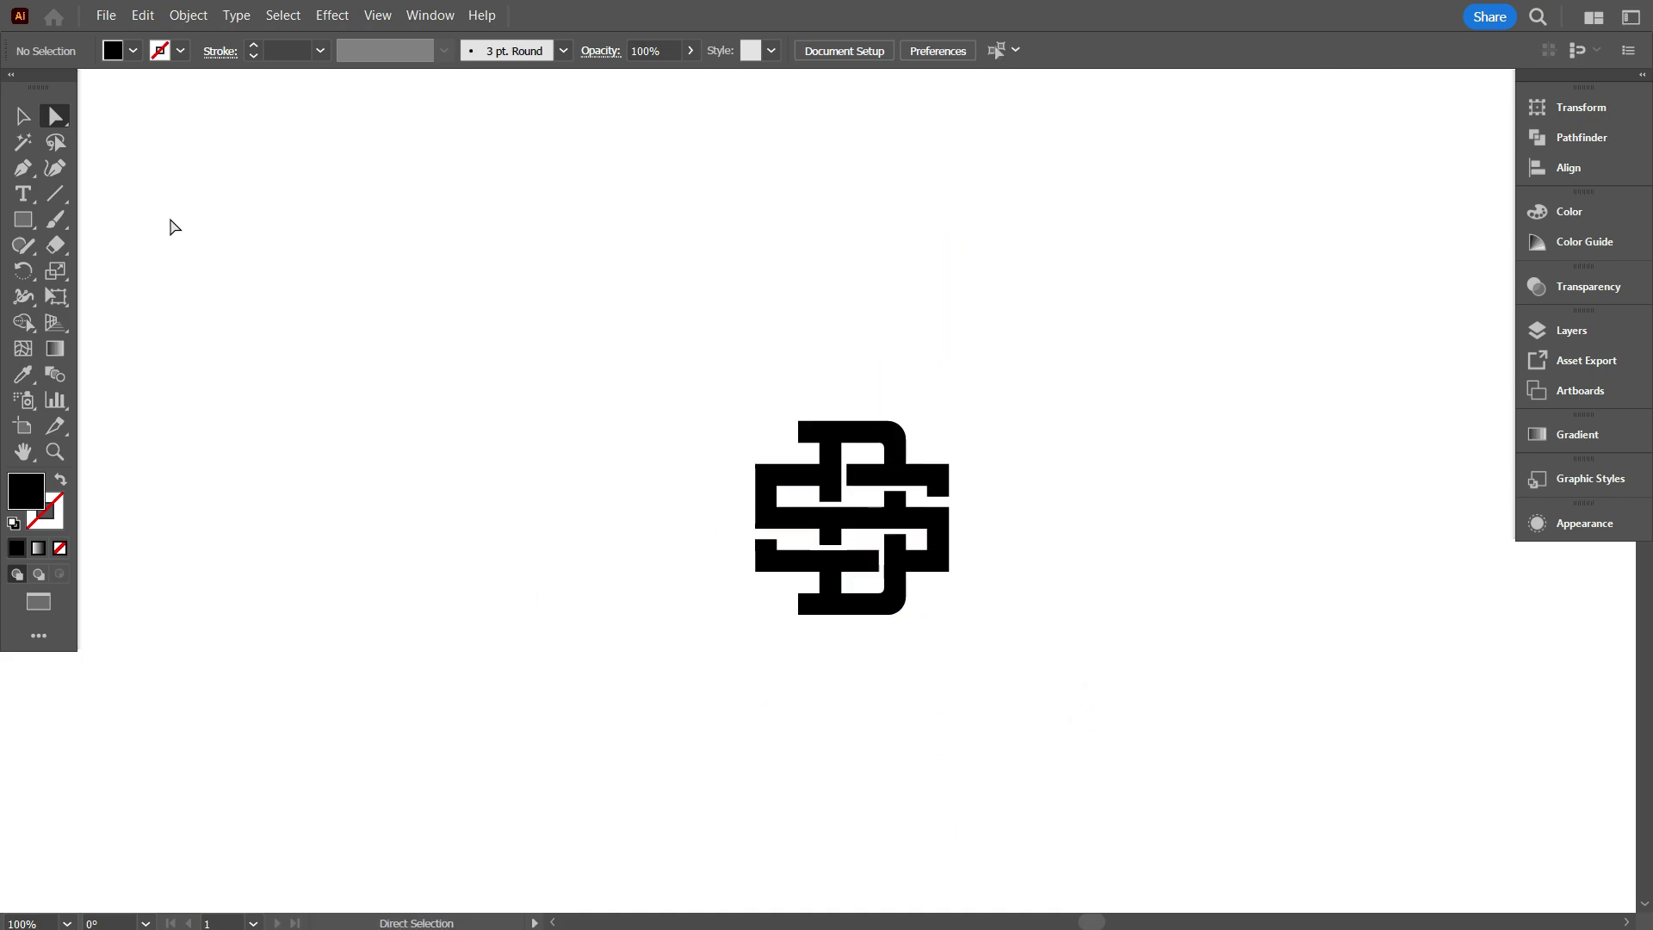
Step: Draw a large circle centred on the monogram with the Ellipse tool
left_click(24, 117)
scroll(921, 650, "up", 1)
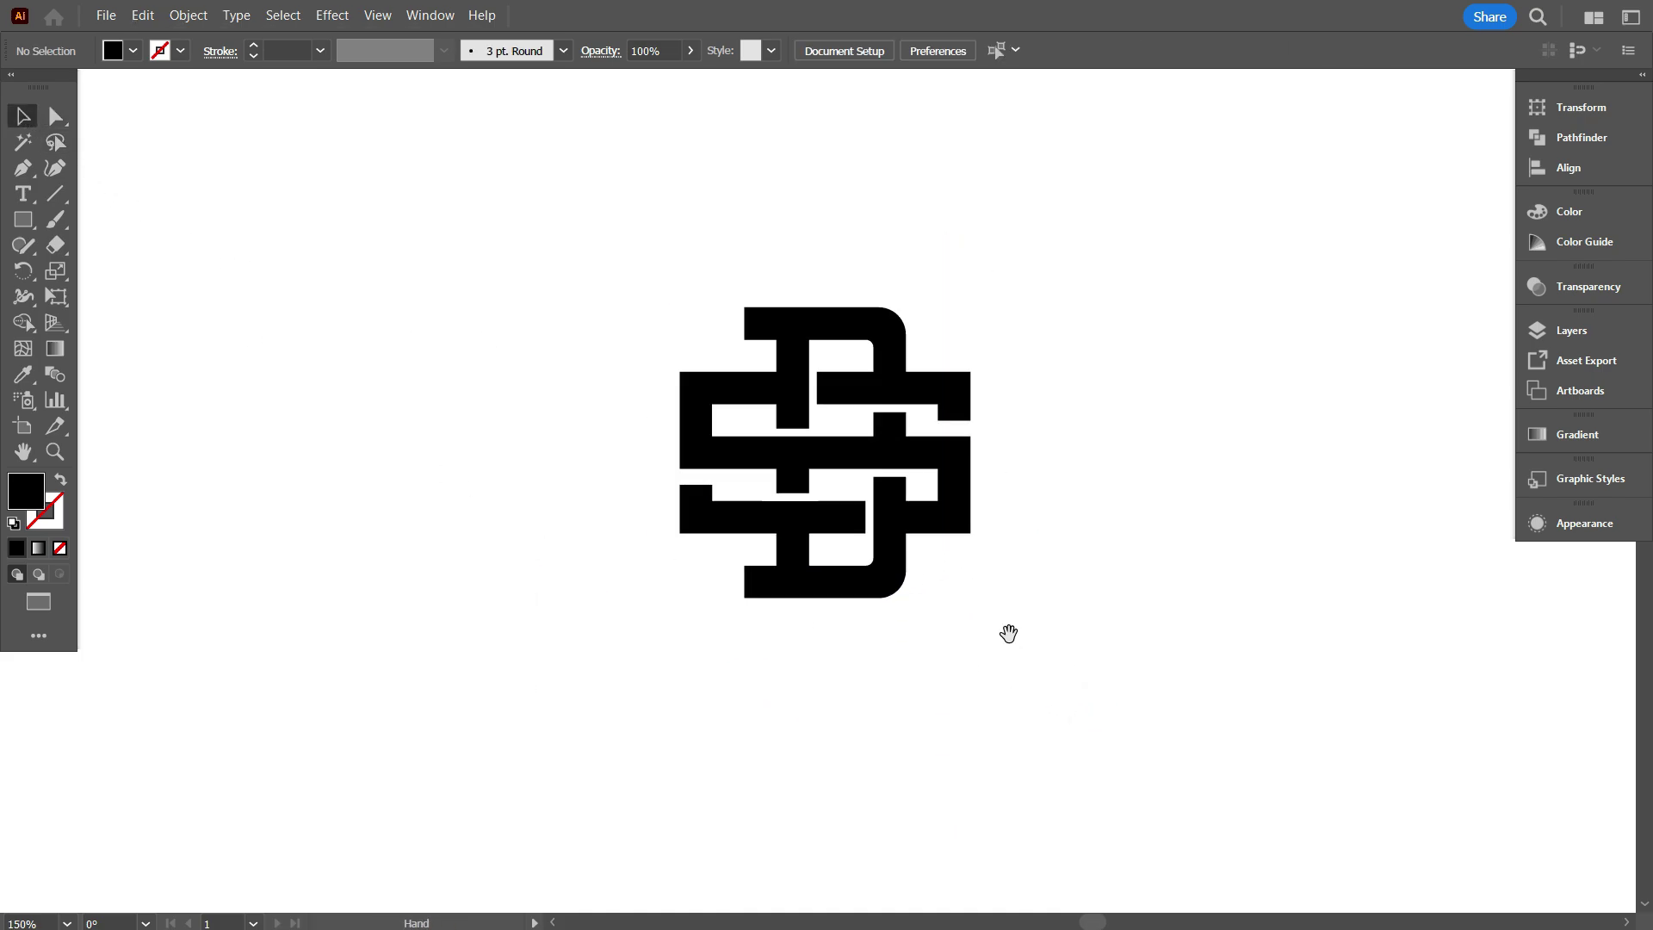
left_click_drag(1008, 634, 938, 631)
scroll(908, 639, "down", 1)
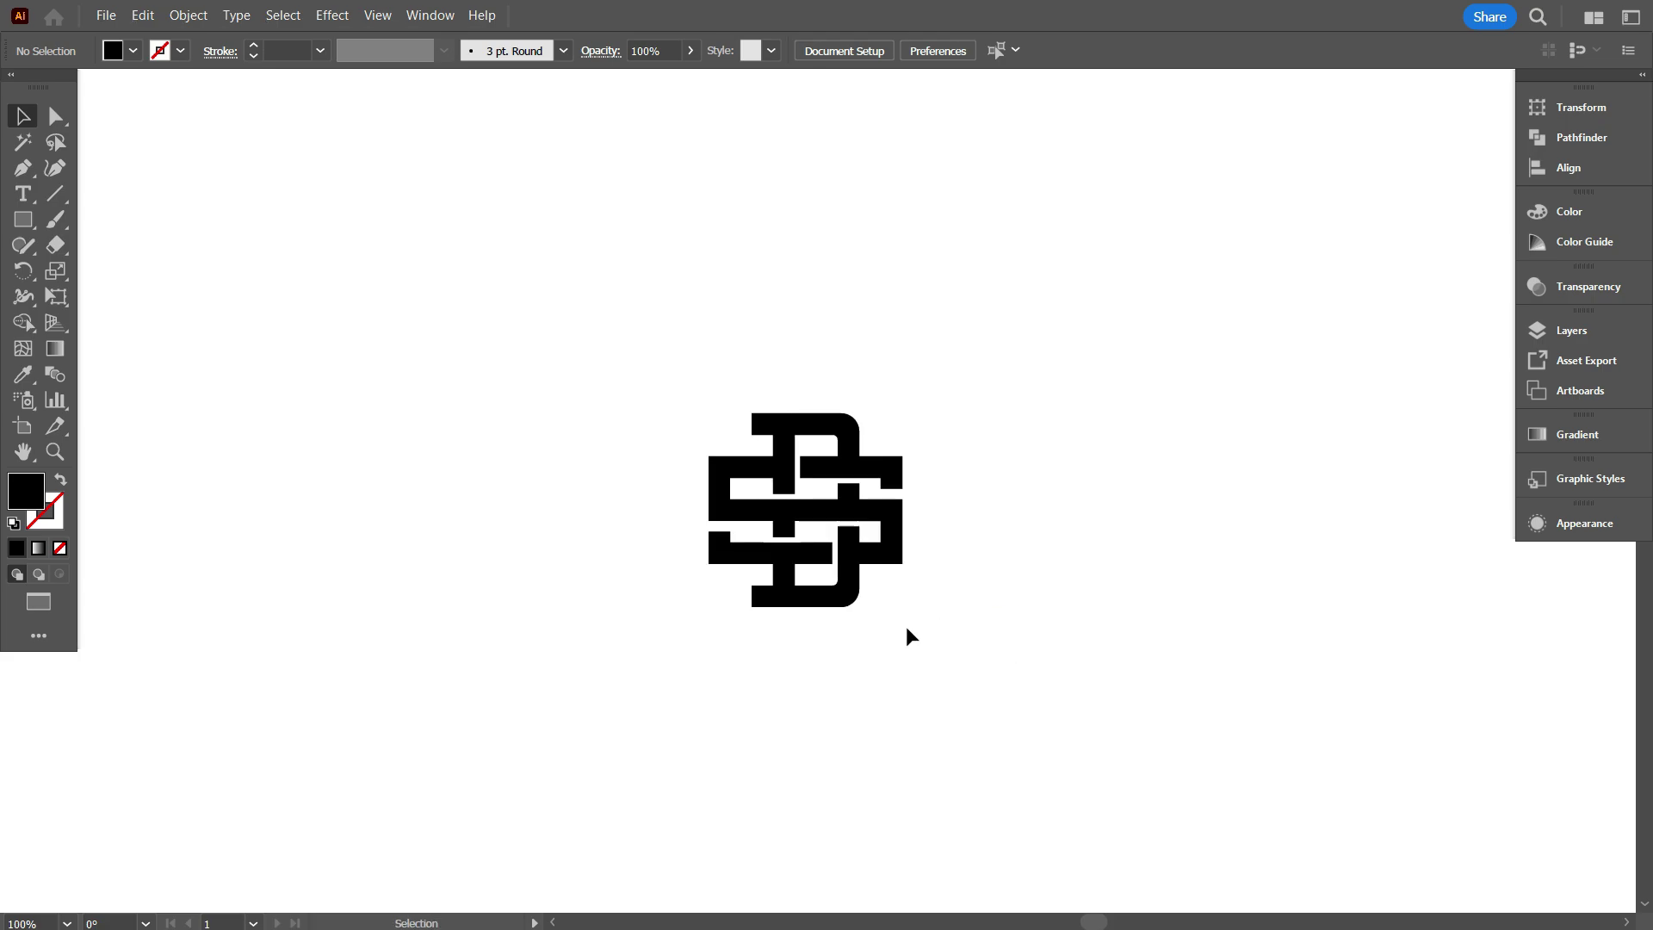
scroll(557, 542, "down", 1)
scroll(576, 376, "up", 1)
key("ctrl+equal")
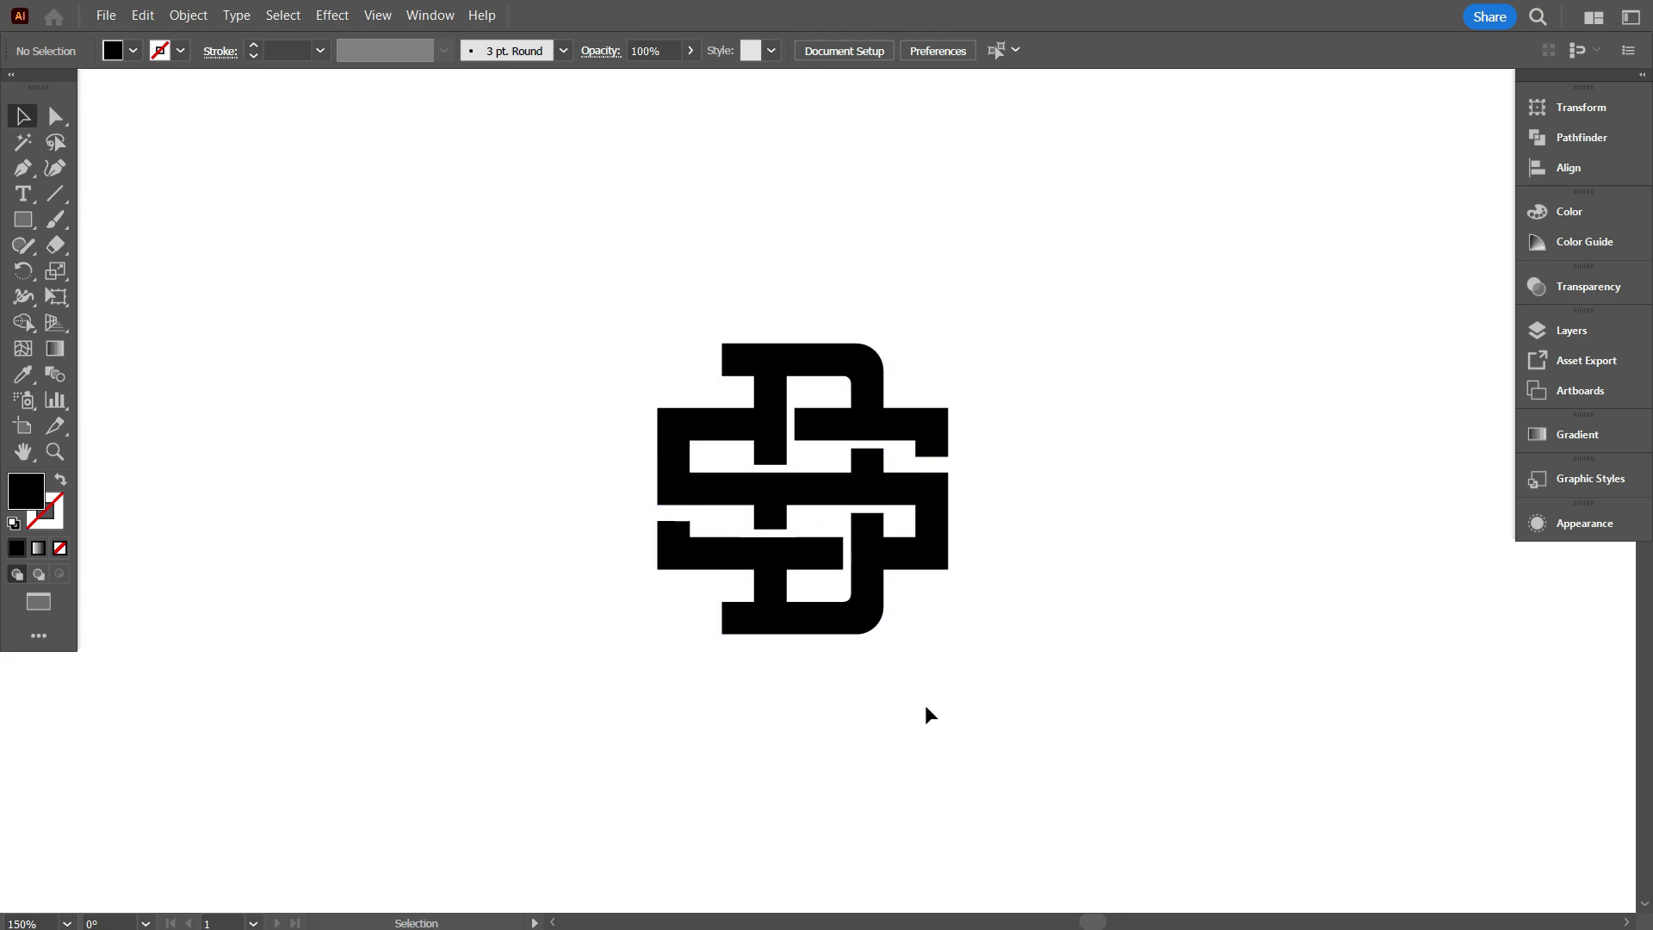
scroll(947, 698, "down", 1)
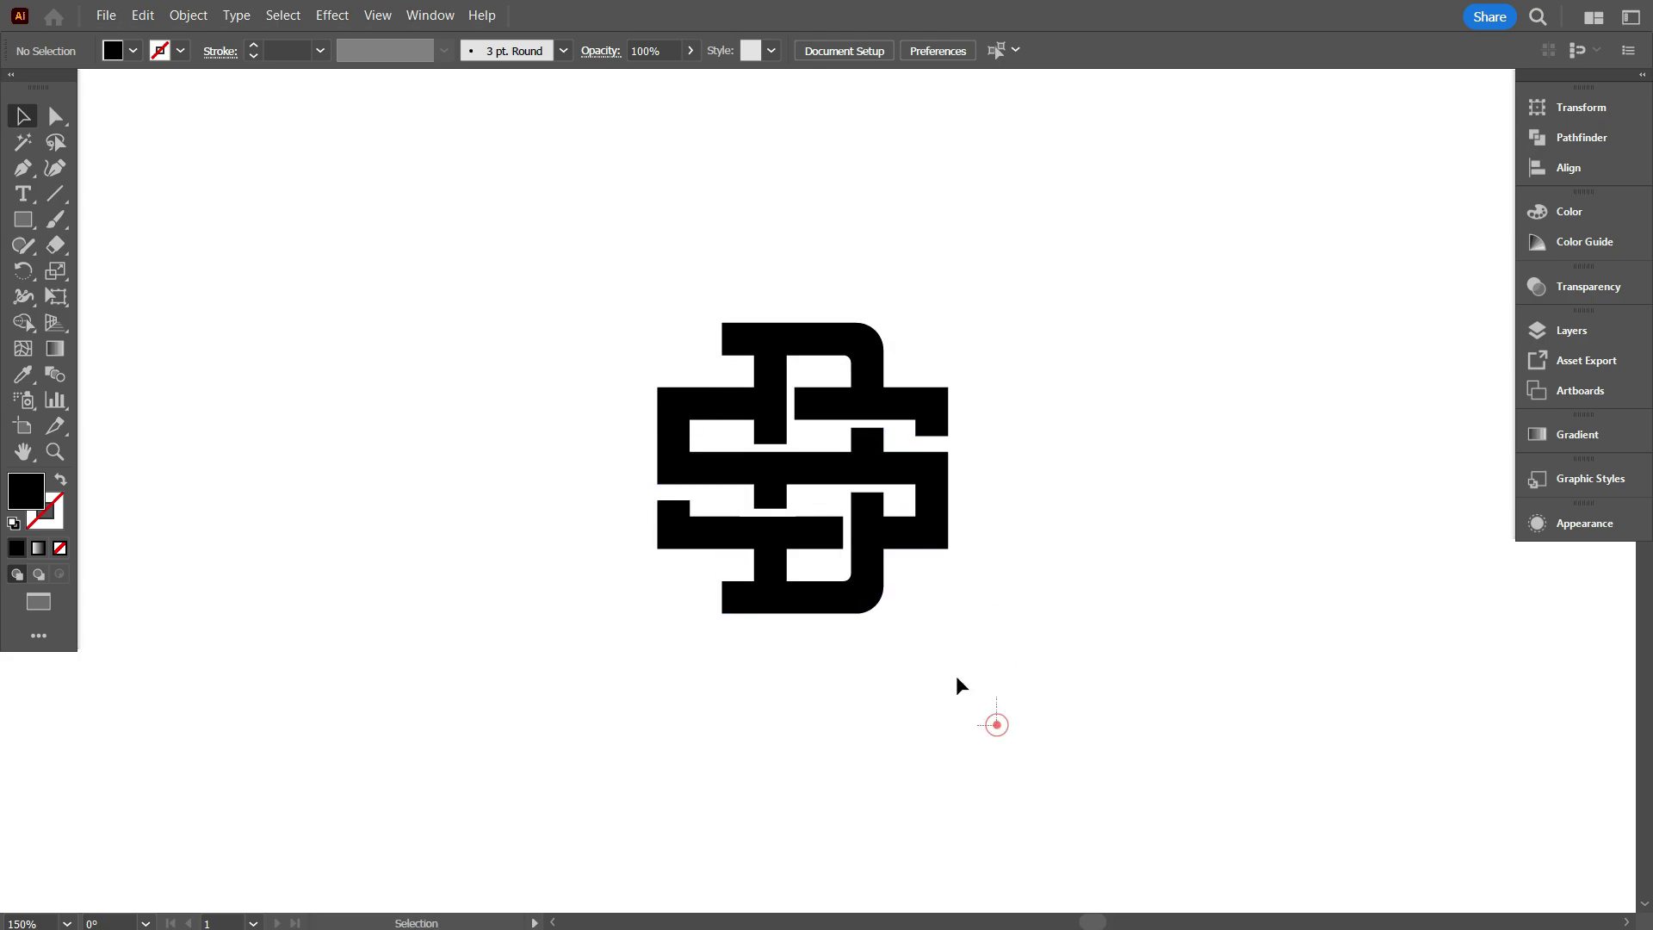
left_click_drag(919, 642, 580, 379)
left_click(580, 379)
left_click_drag(23, 220, 120, 264)
left_click_drag(803, 466, 1062, 588)
Step: Turn the circle into a black outline-only ring with a 13 pt stroke
left_click(60, 480)
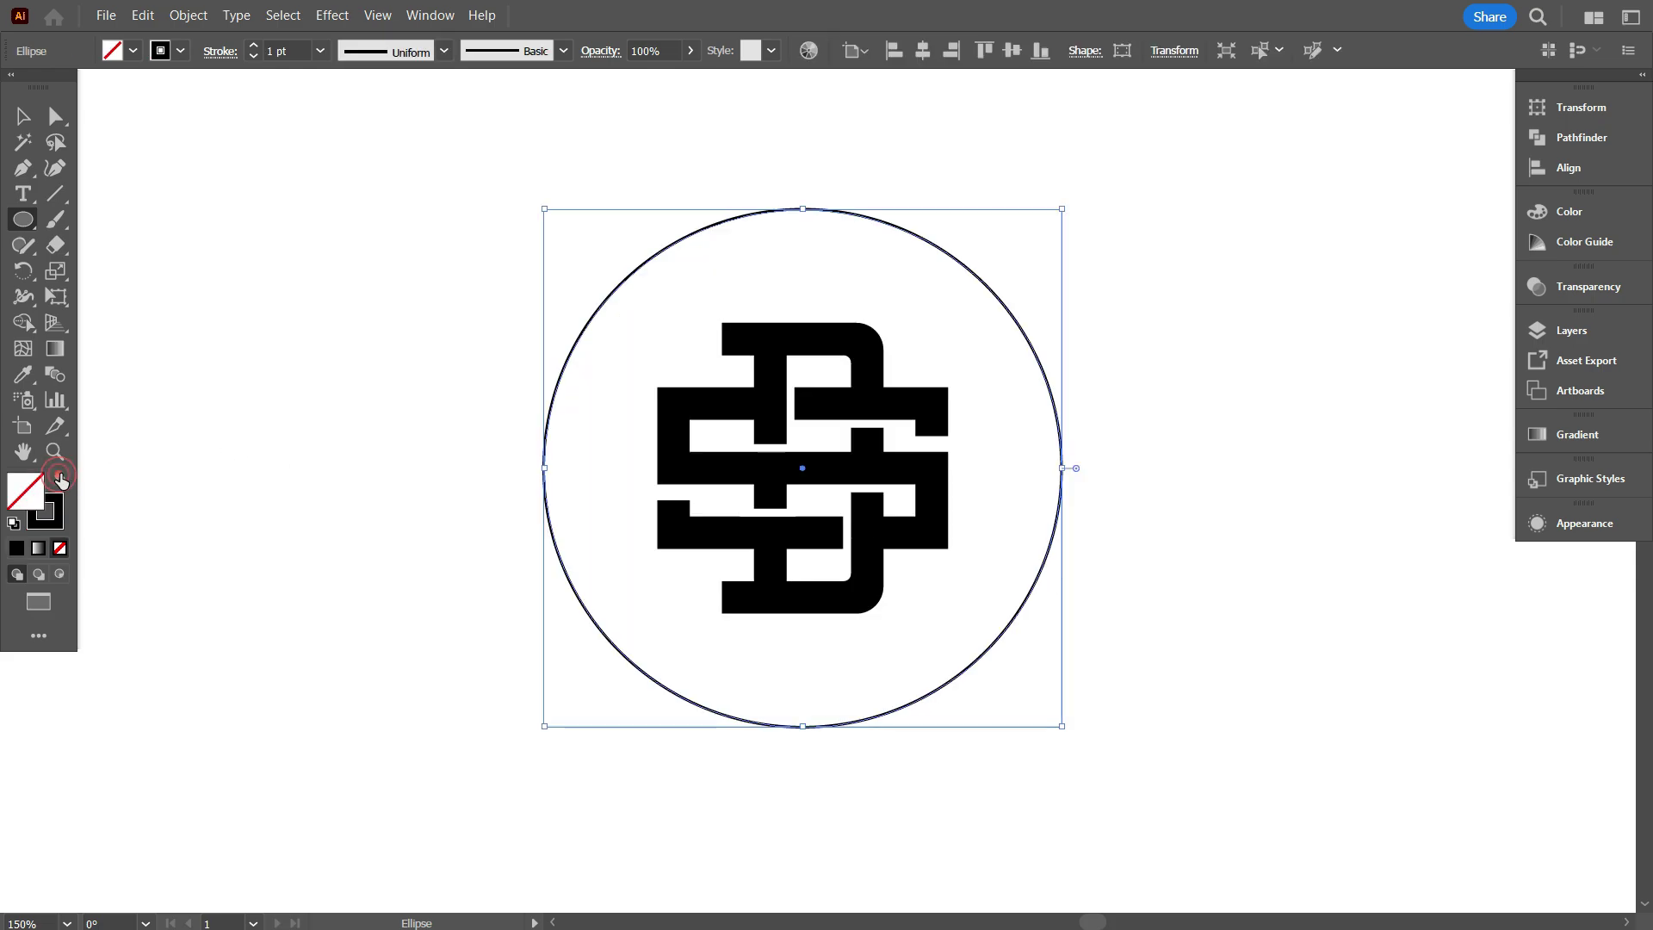
left_click(24, 116)
left_click(347, 281)
scroll(636, 484, "left", 1)
scroll(549, 366, "up", 1)
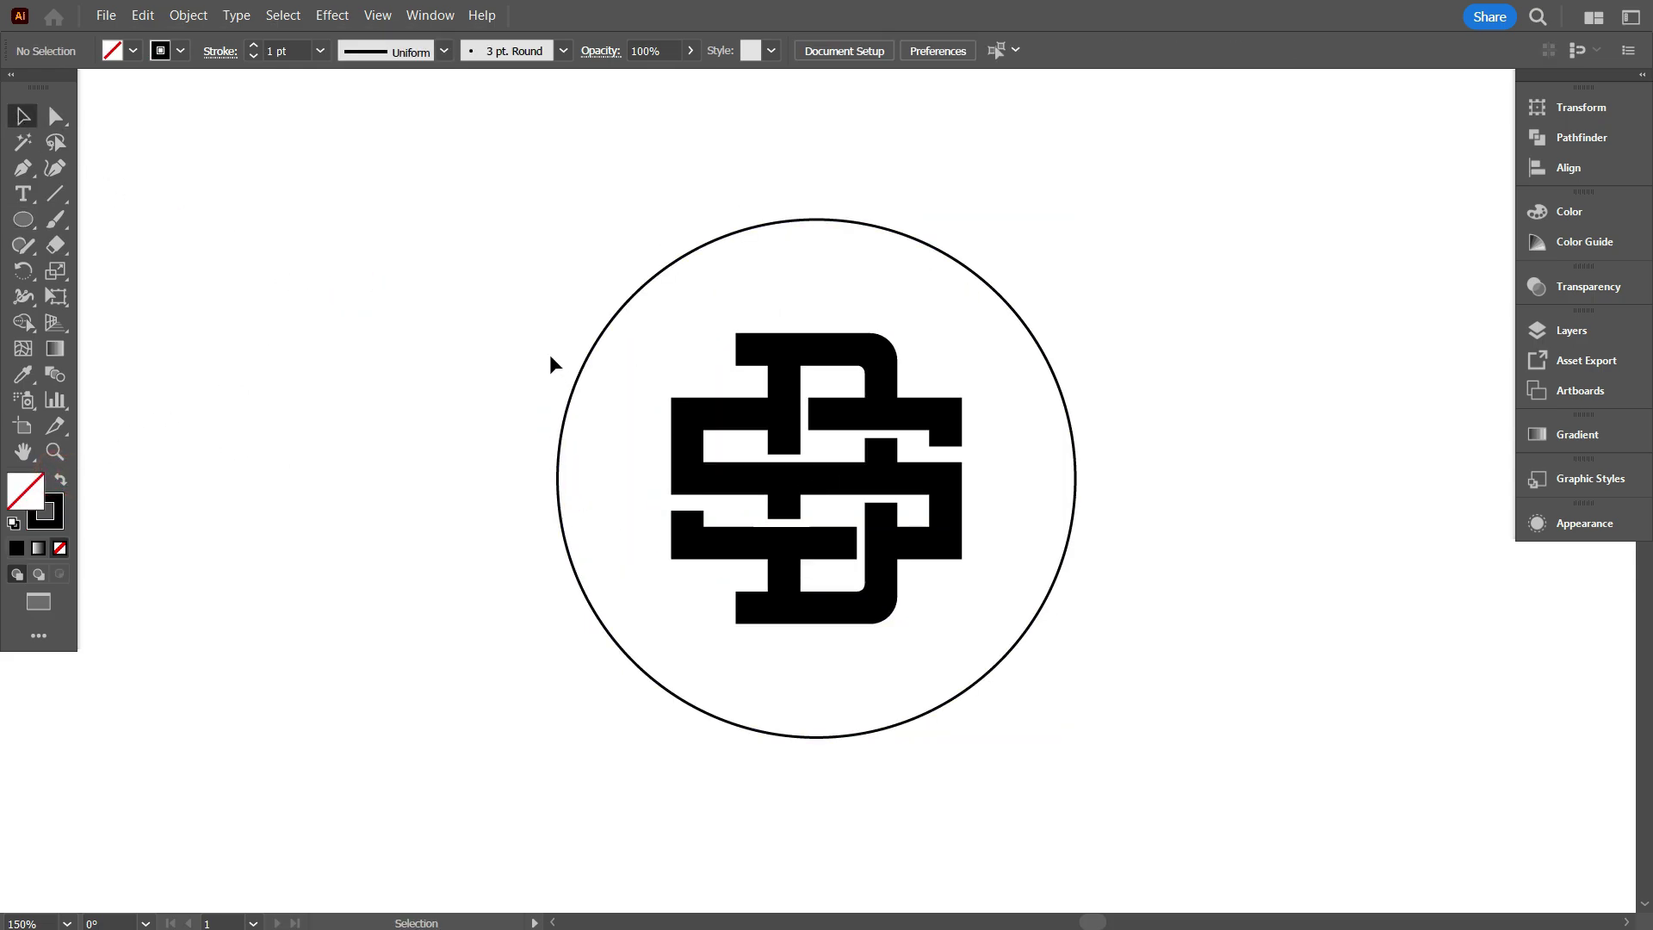
left_click(570, 365)
scroll(277, 60, "up", 12)
left_click(280, 195)
scroll(970, 668, "down", 1)
scroll(970, 668, "right", 1)
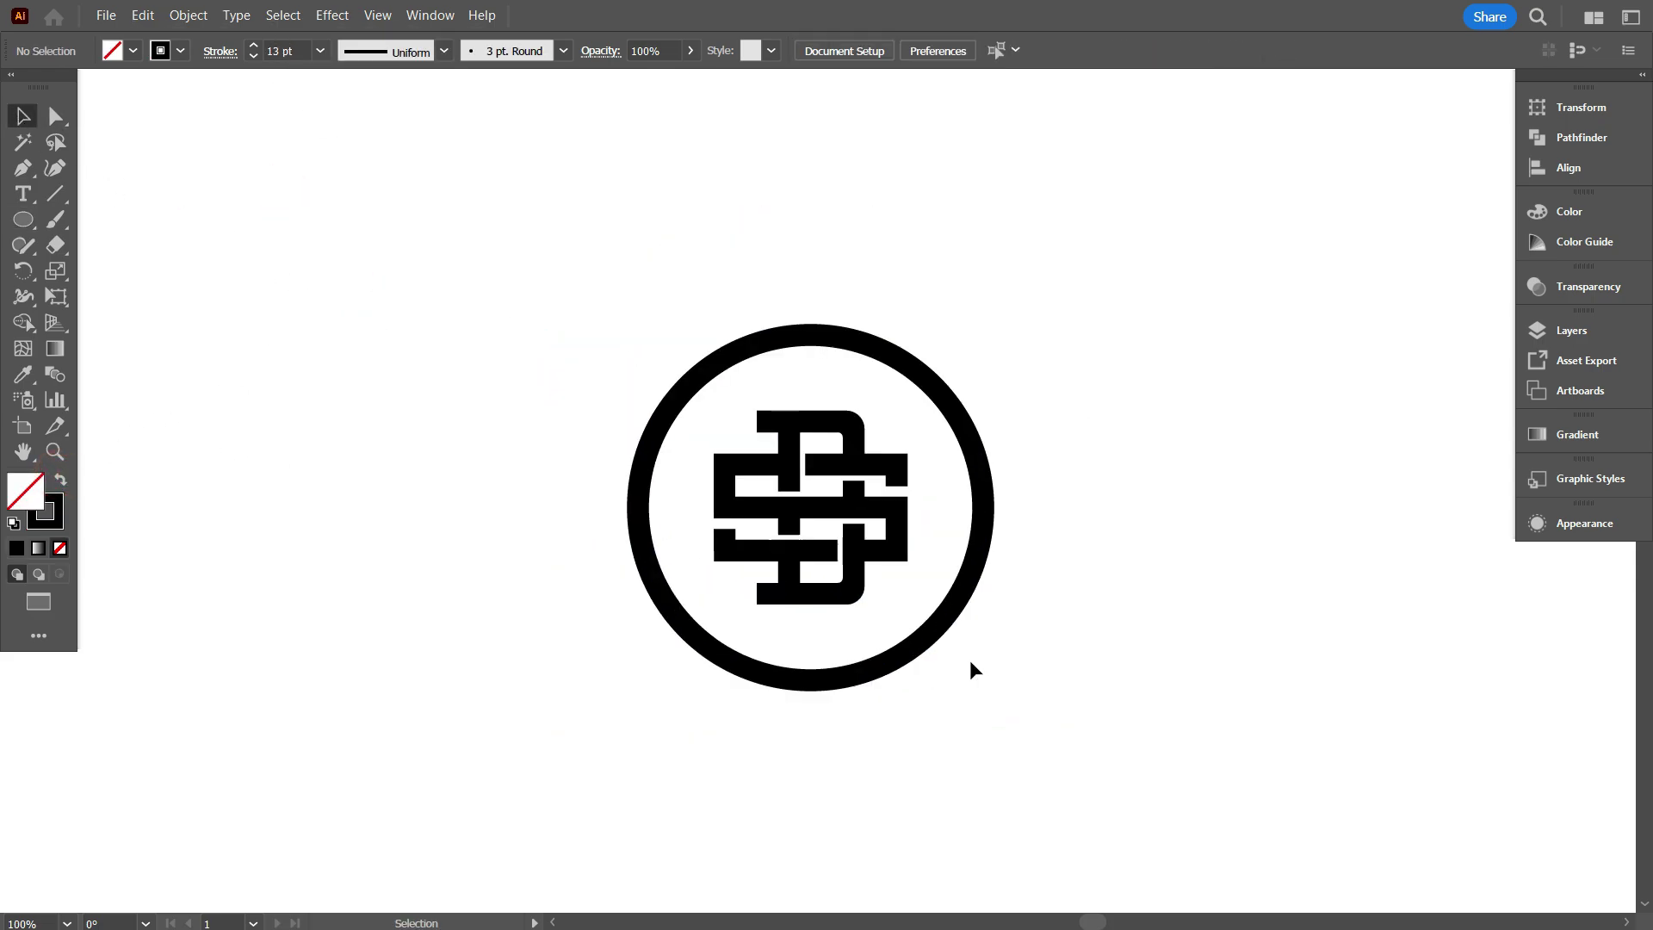
Step: Shrink the ring to fit closely around the monogram
left_click(965, 653)
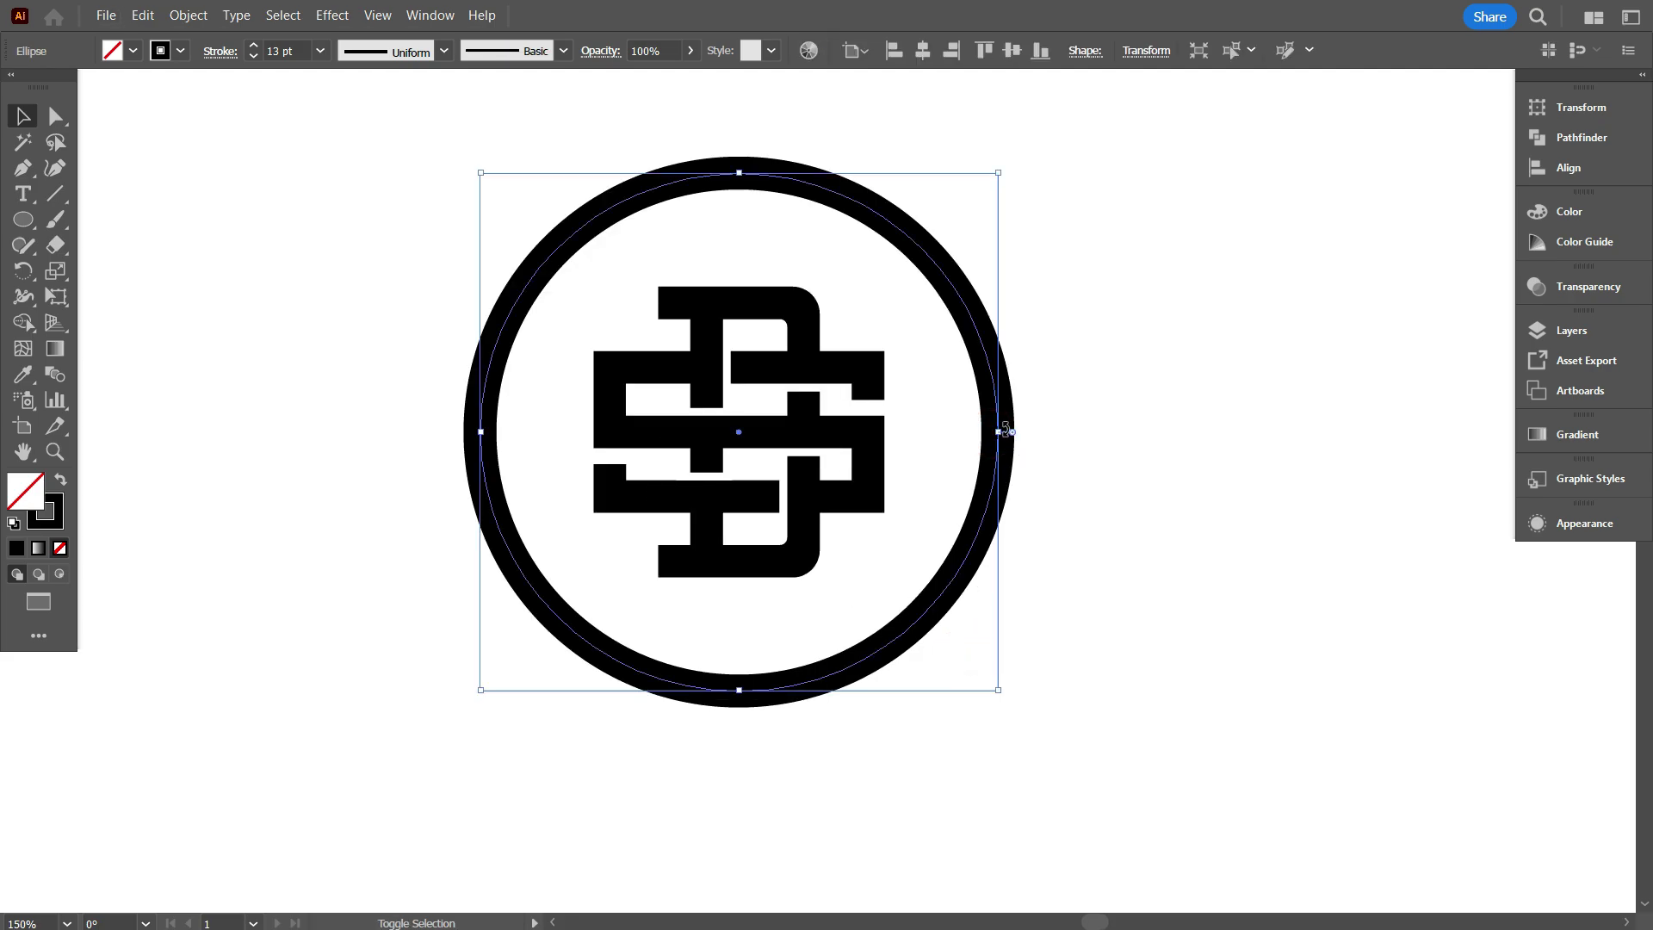
left_click_drag(1005, 430, 970, 431)
left_click(1113, 601)
scroll(1103, 607, "down", 2)
scroll(1103, 607, "up", 2)
scroll(994, 702, "up", 2)
scroll(1040, 684, "left", 2)
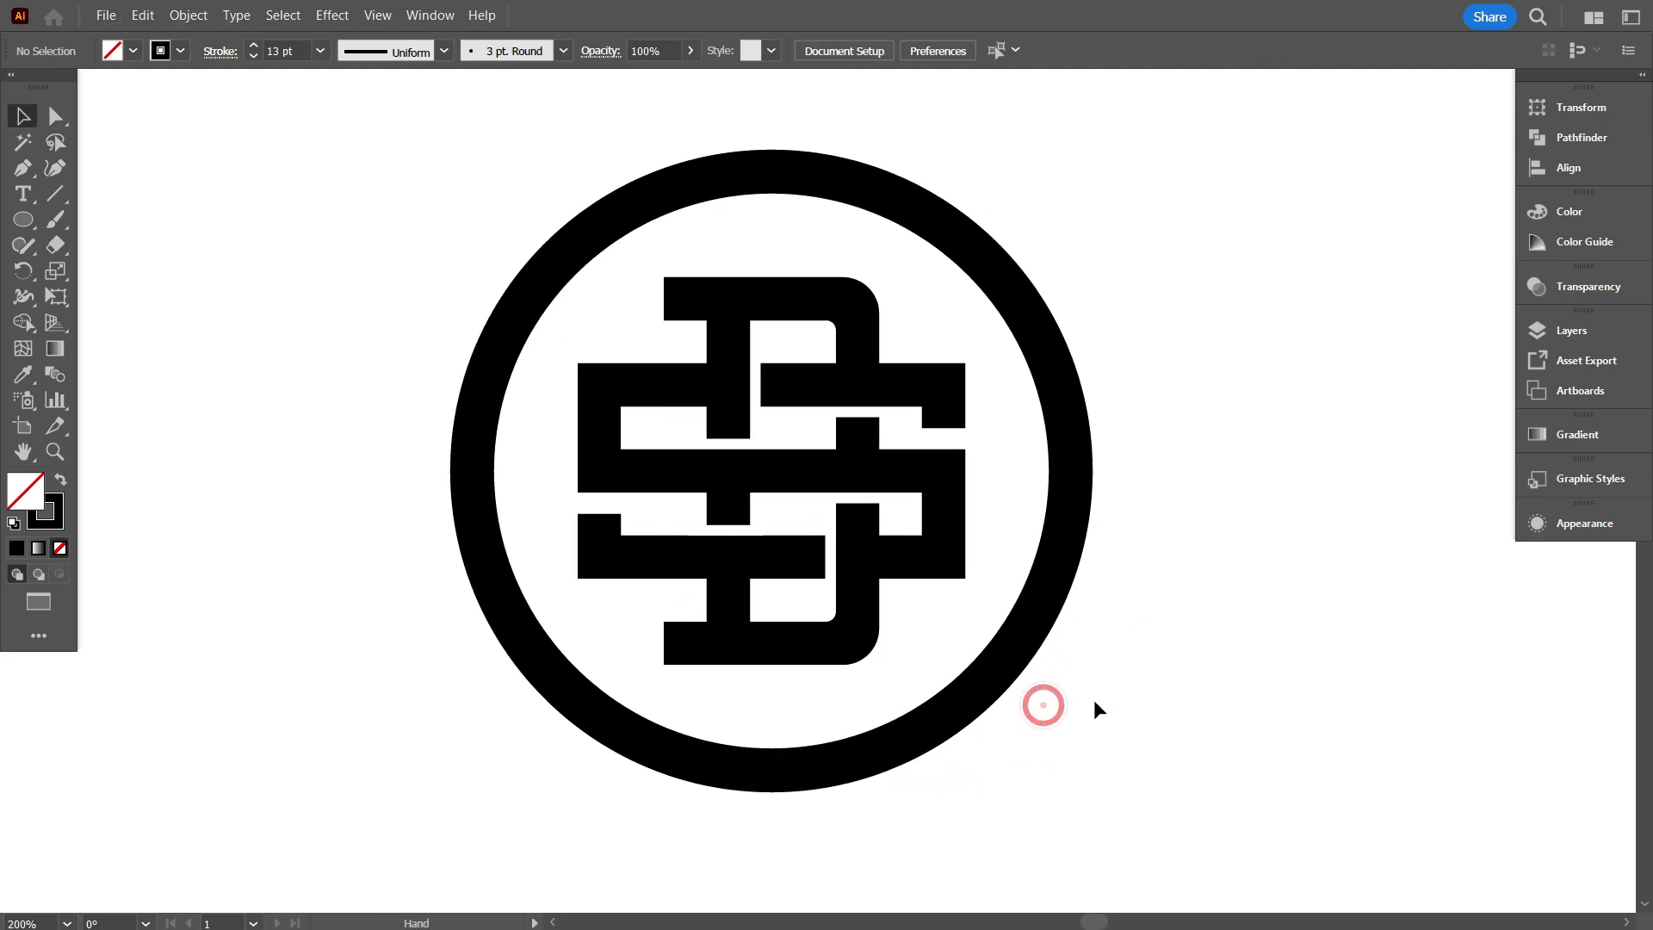
Step: Sketch a few test Paintbrush strokes beside the ring
left_click(59, 222)
left_click_drag(1117, 411, 1356, 580)
left_click_drag(1276, 349, 1167, 732)
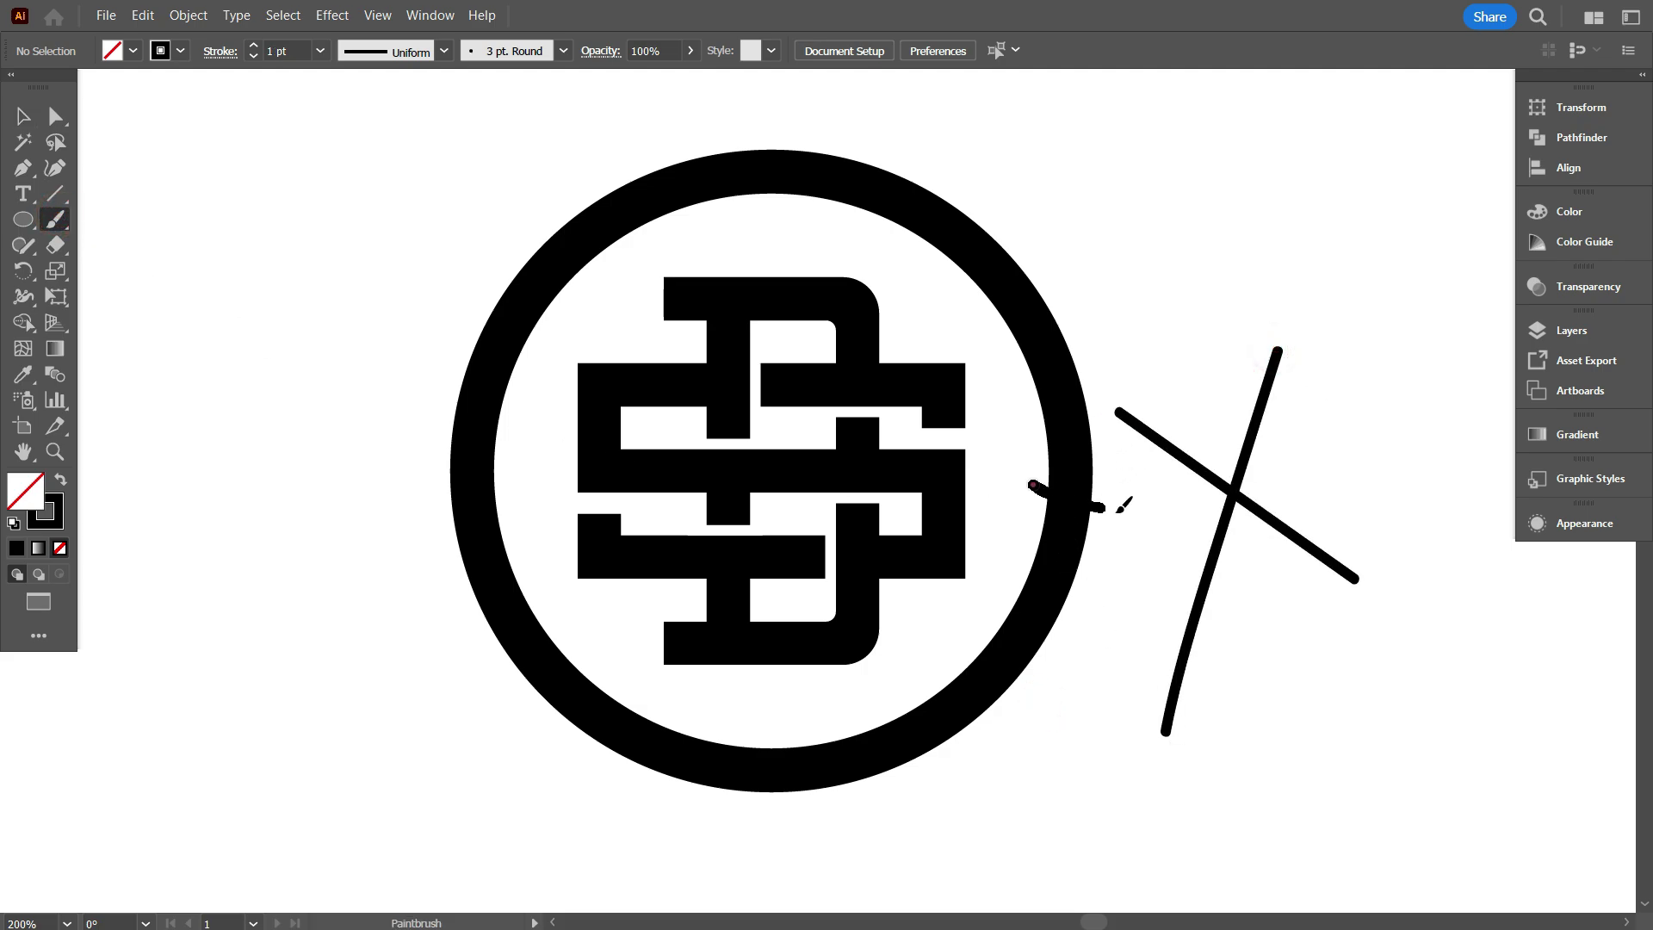
left_click_drag(1130, 514, 1131, 517)
scroll(1057, 683, "up", 1)
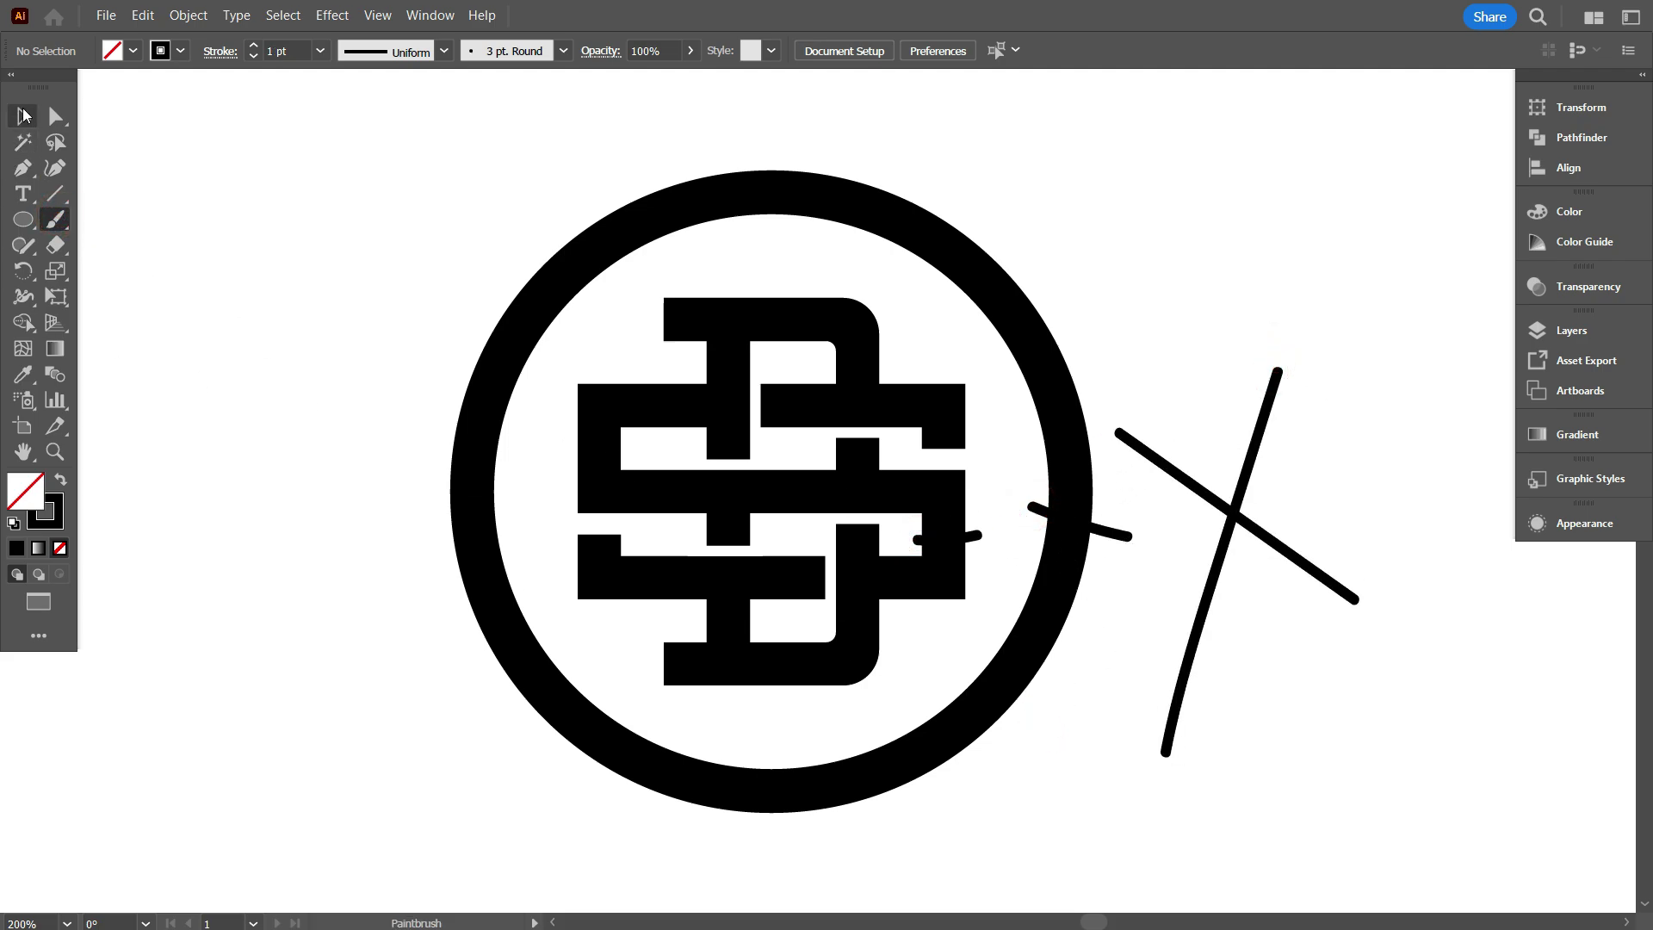
Step: Select and delete all the stray brush strokes
left_click(23, 115)
left_click(951, 536)
key("Delete")
left_click(1036, 508)
key("Delete")
left_click_drag(1172, 397, 1292, 620)
key("Delete")
scroll(1214, 635, "down", 1)
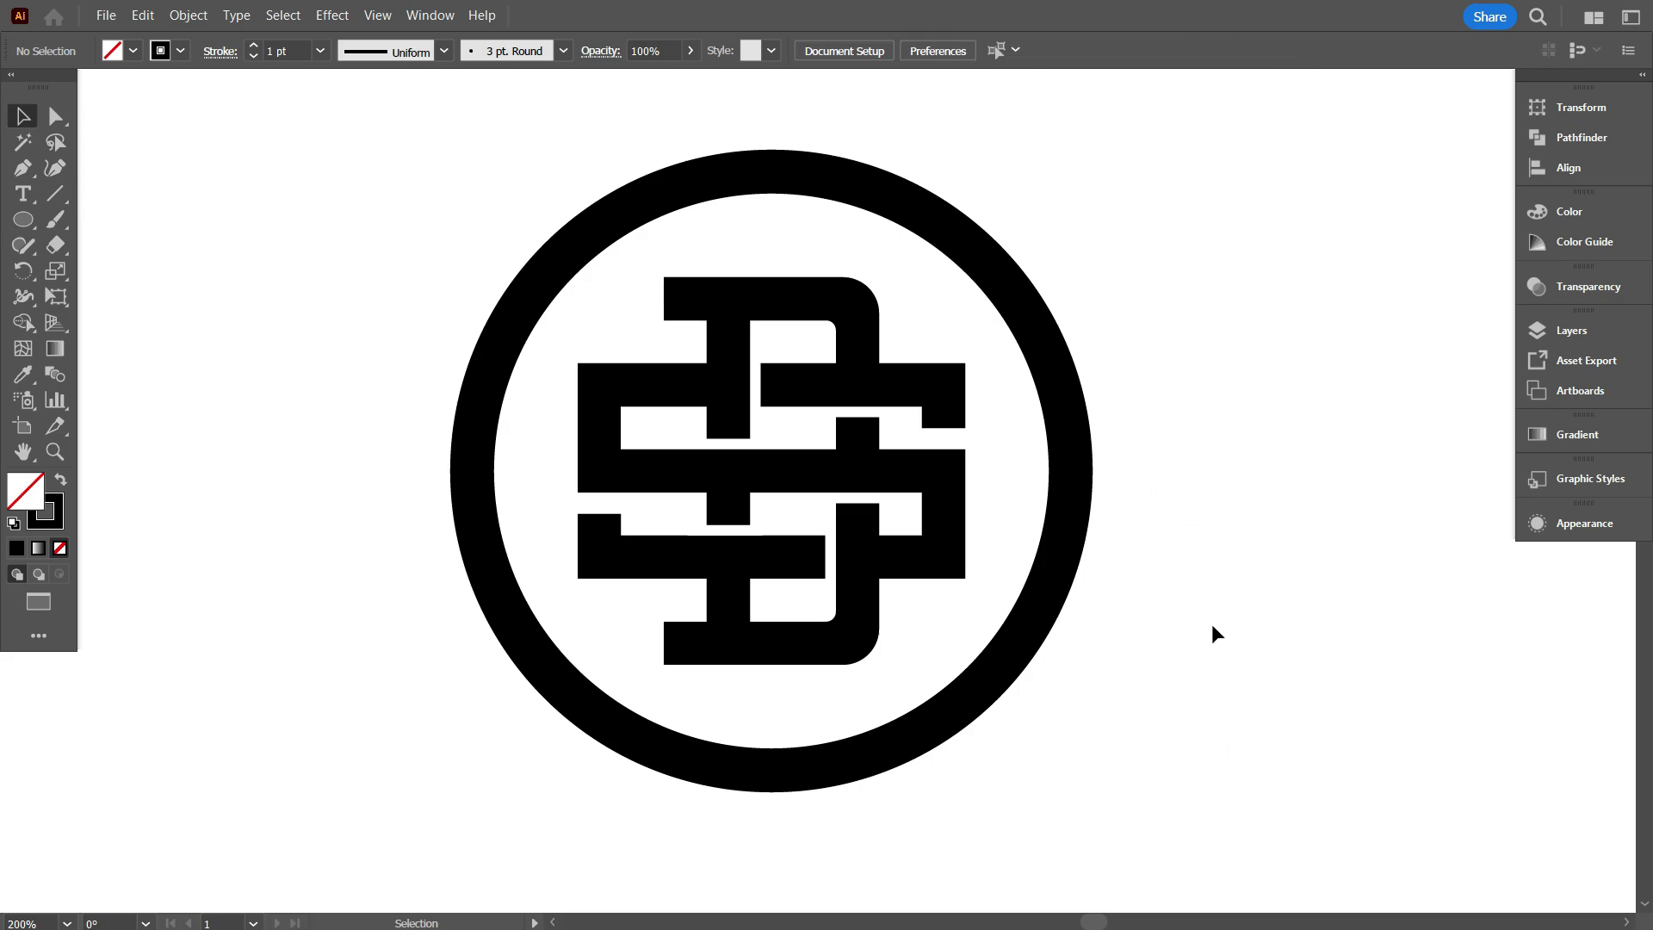
Step: Swap the ring's fill and stroke twice to reset it to a thin 1 pt black outline
left_click(1070, 515)
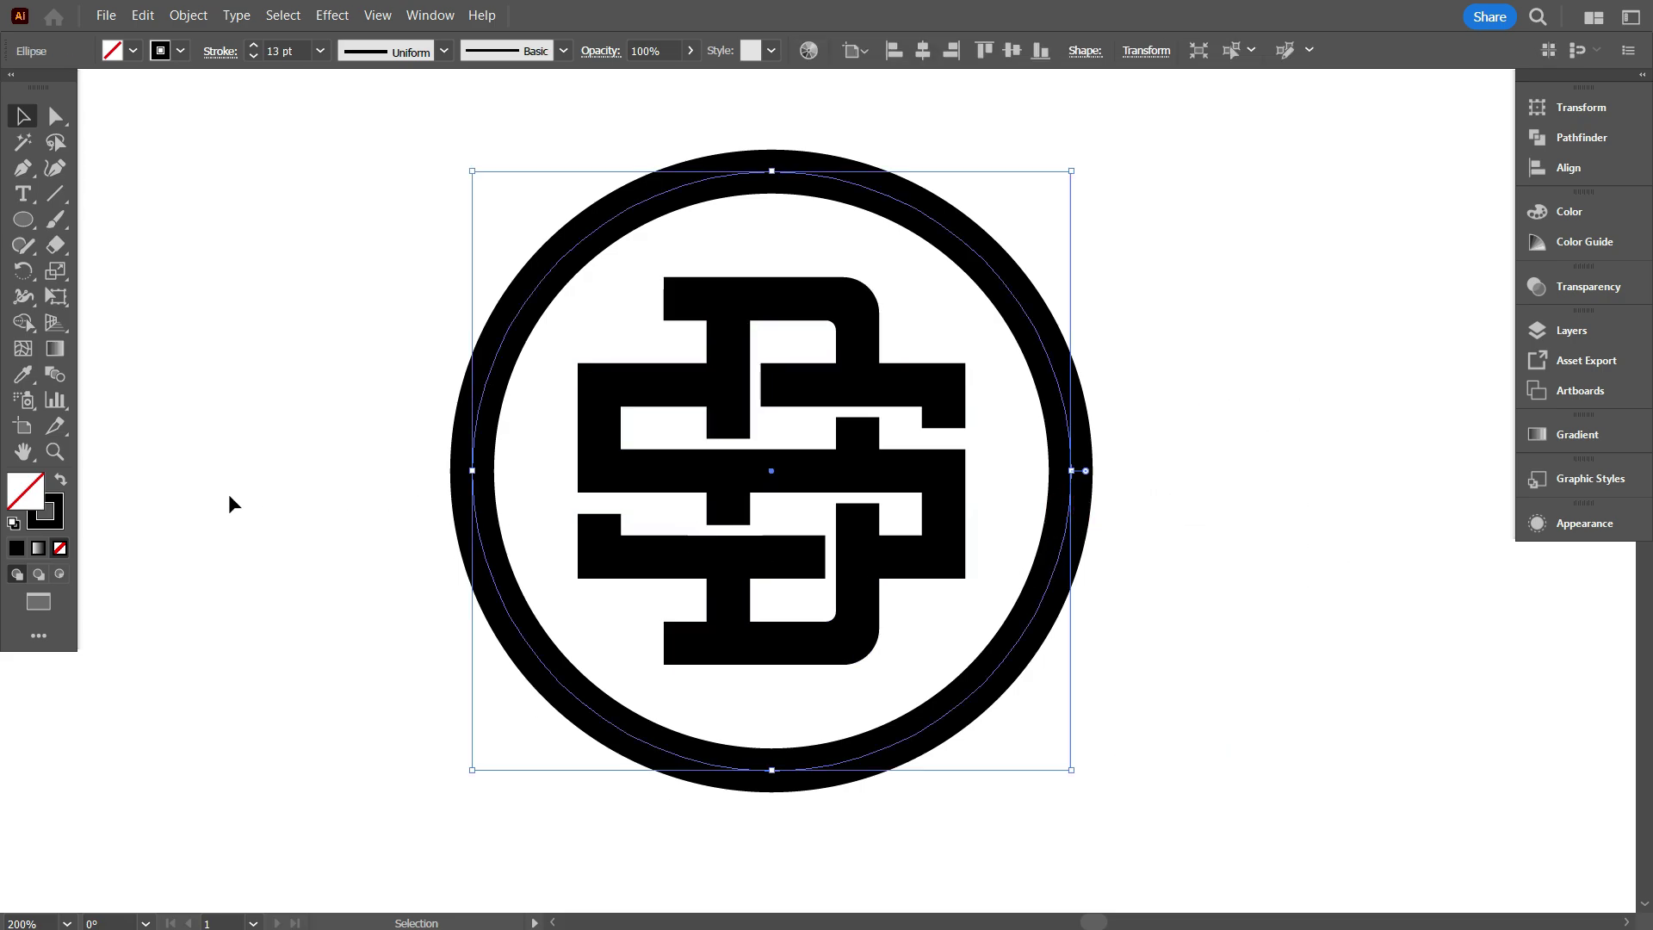
left_click(60, 479)
left_click(60, 480)
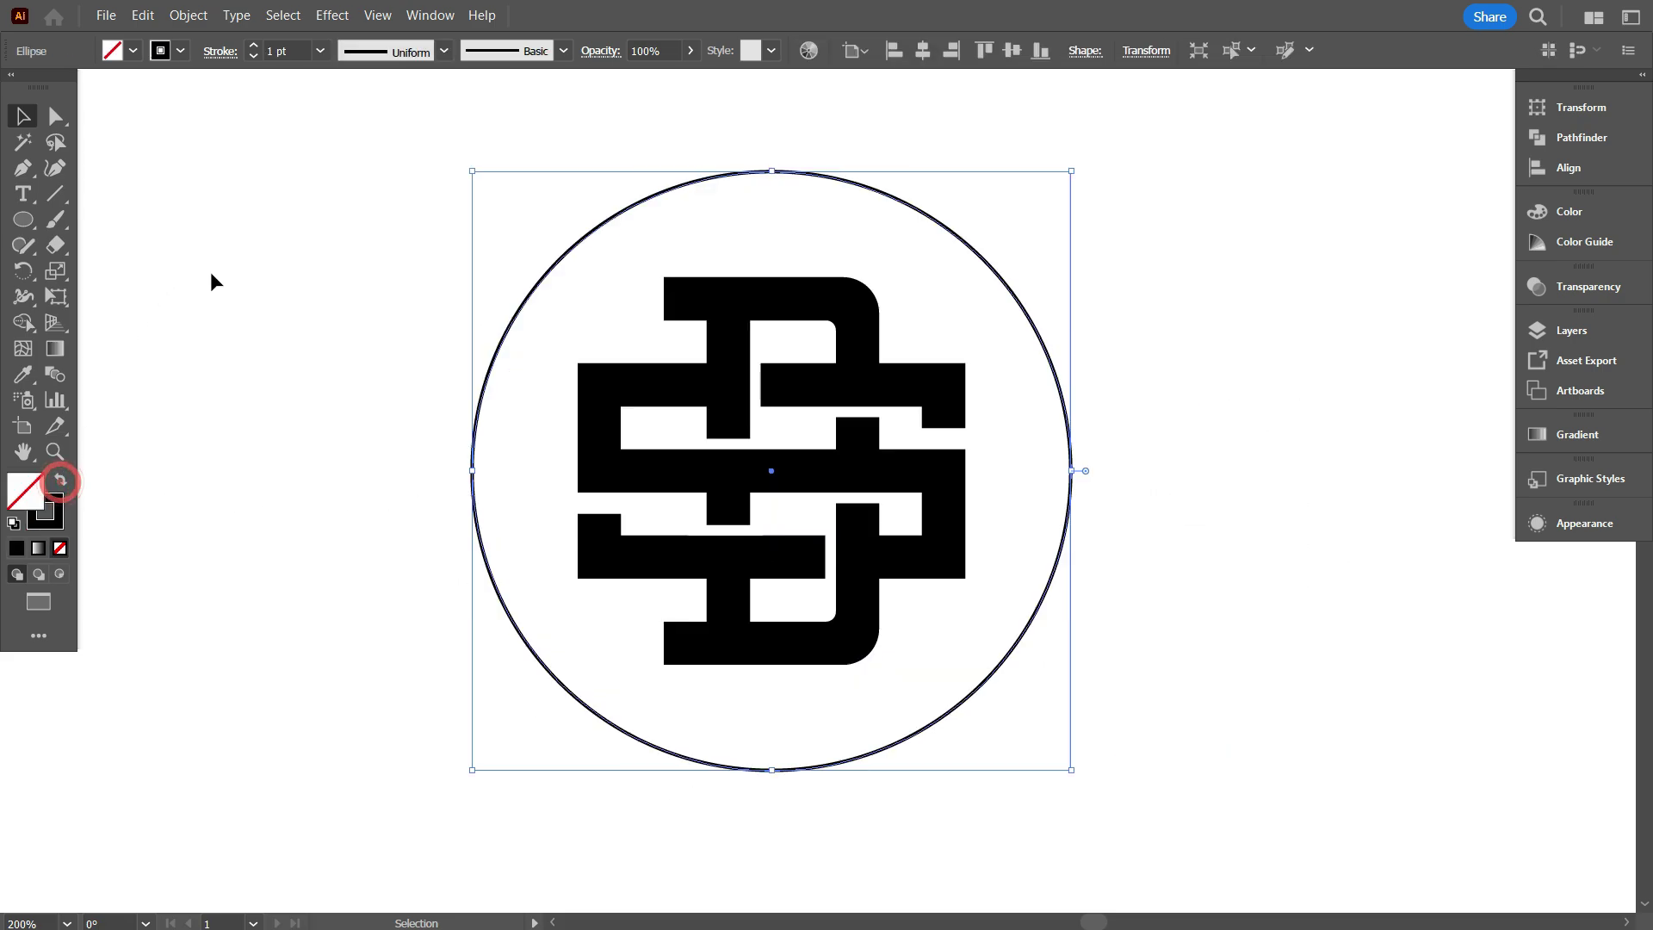
left_click(261, 308)
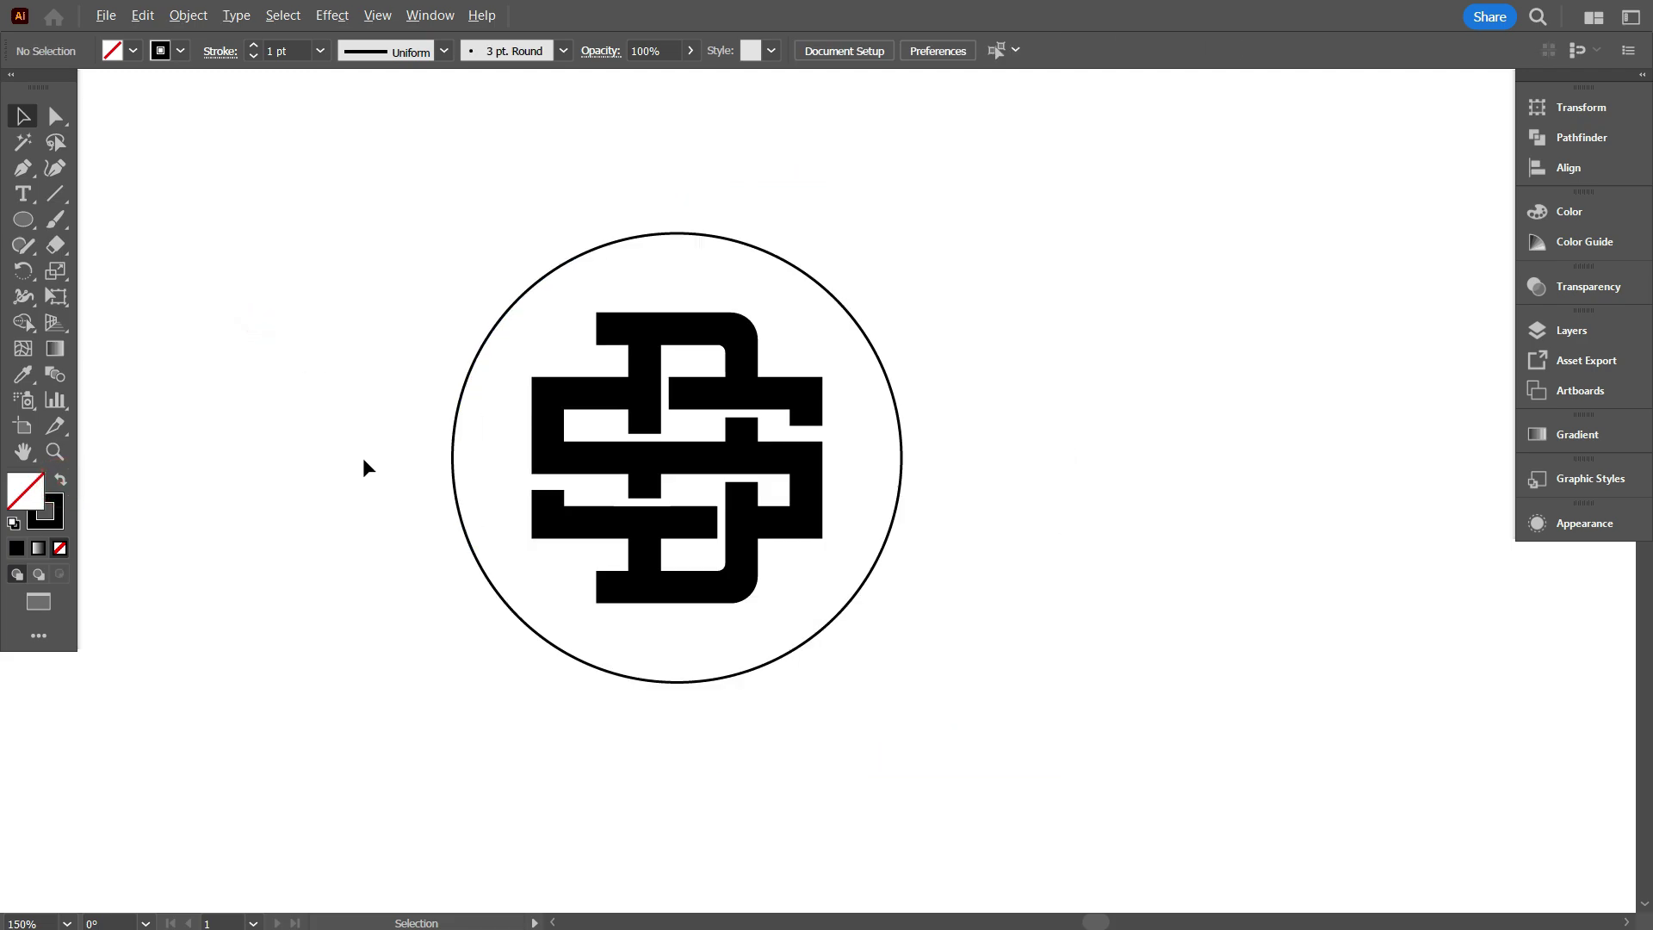
scroll(363, 459, "up", 1)
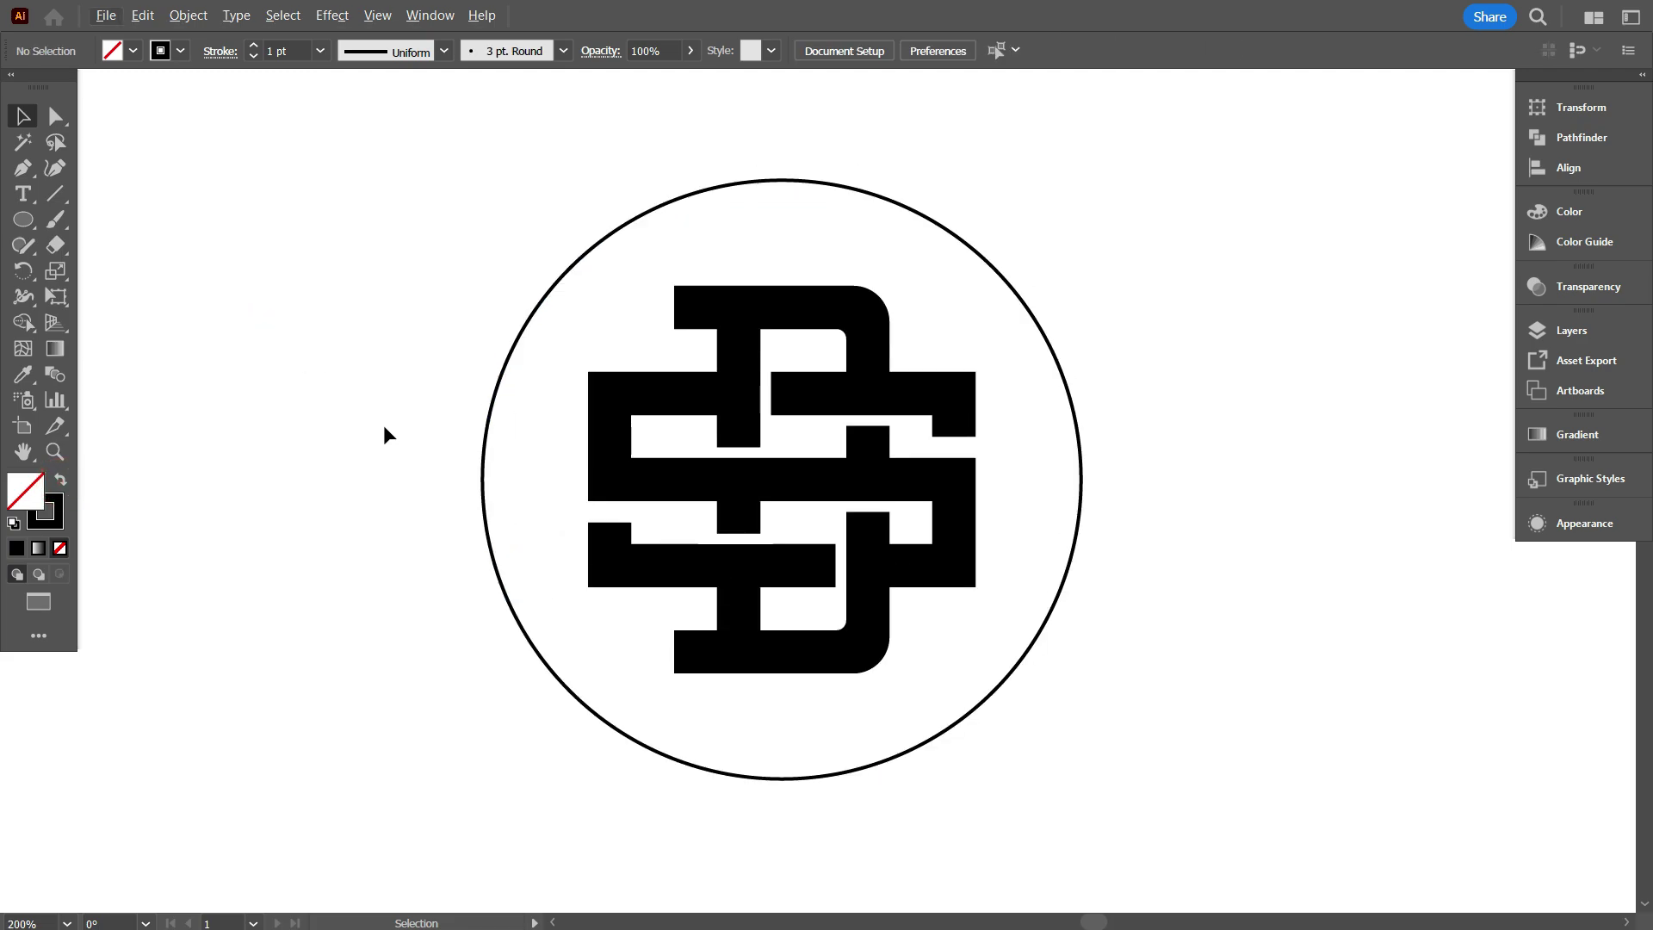
left_click_drag(497, 494, 498, 494)
left_click(501, 495)
Step: Draw a small rectangle over the monogram with the Rectangle tool
left_click(29, 226)
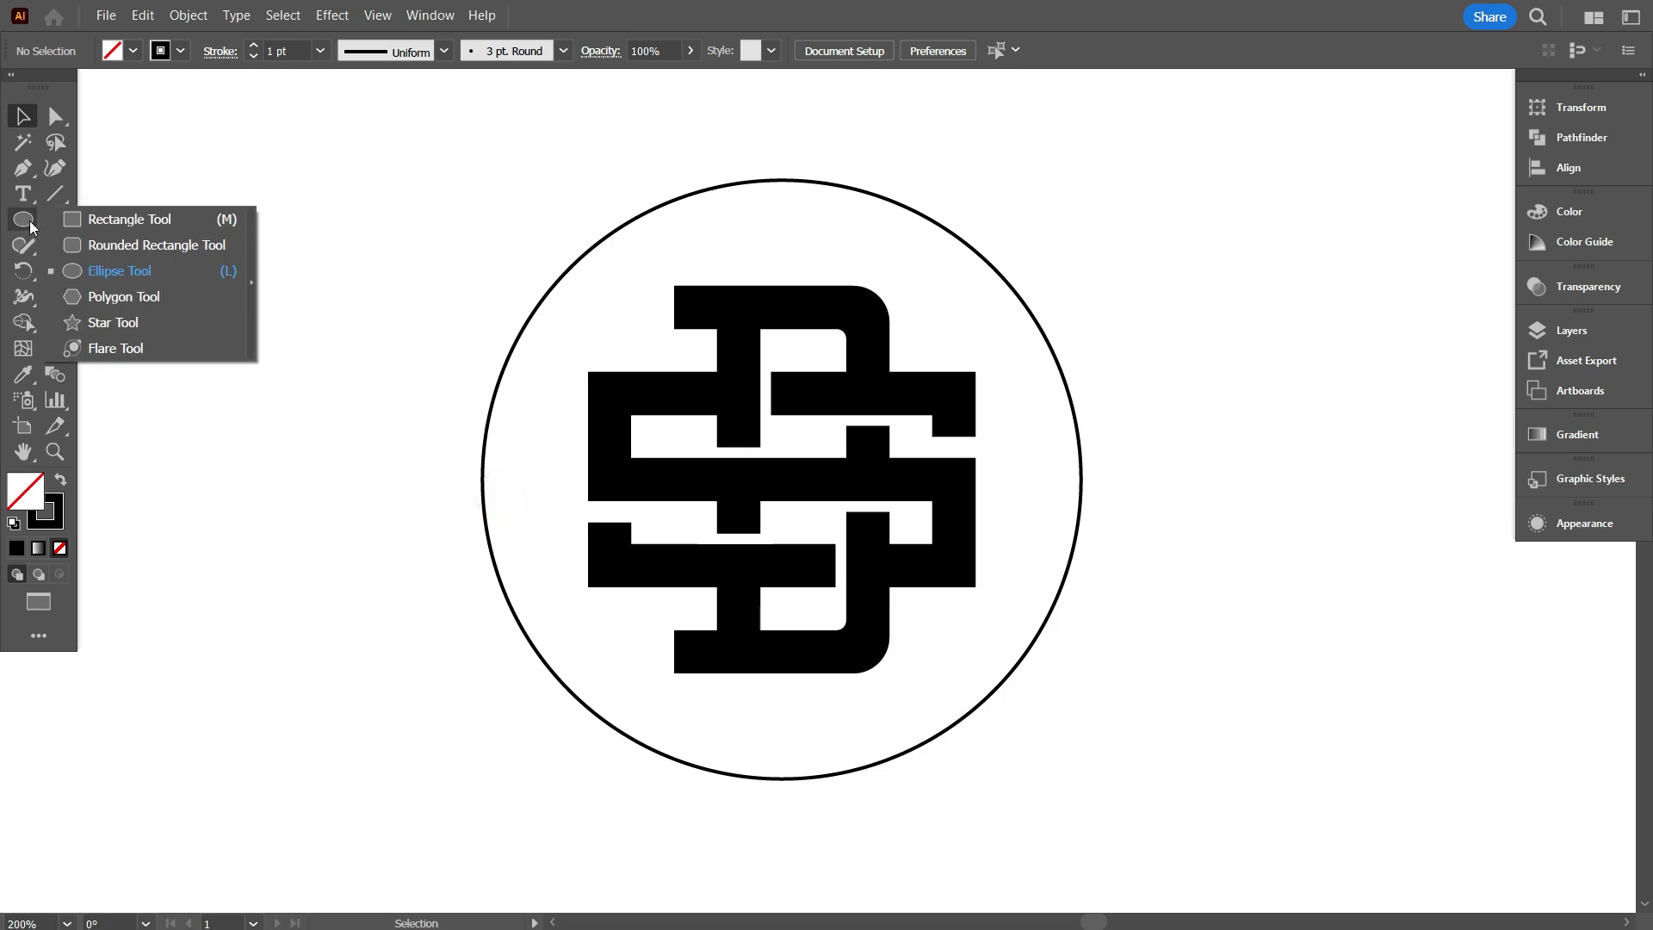
left_click(86, 221)
scroll(852, 448, "up", 2)
scroll(936, 415, "up", 2)
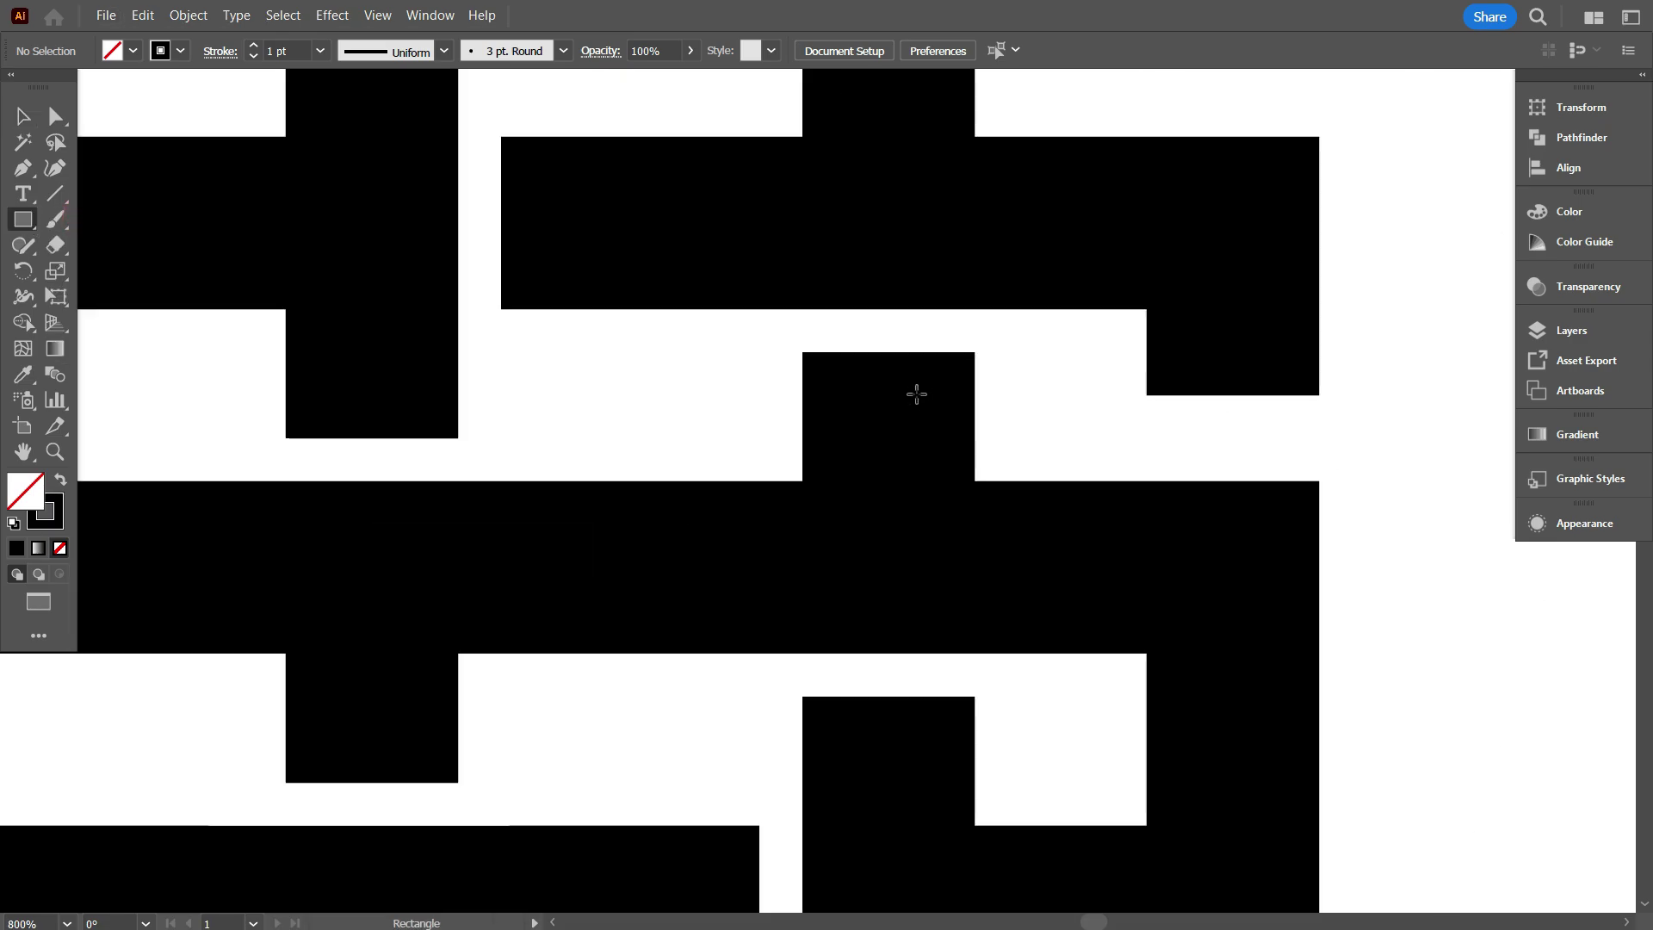
left_click_drag(803, 353, 972, 435)
scroll(1002, 430, "down", 3)
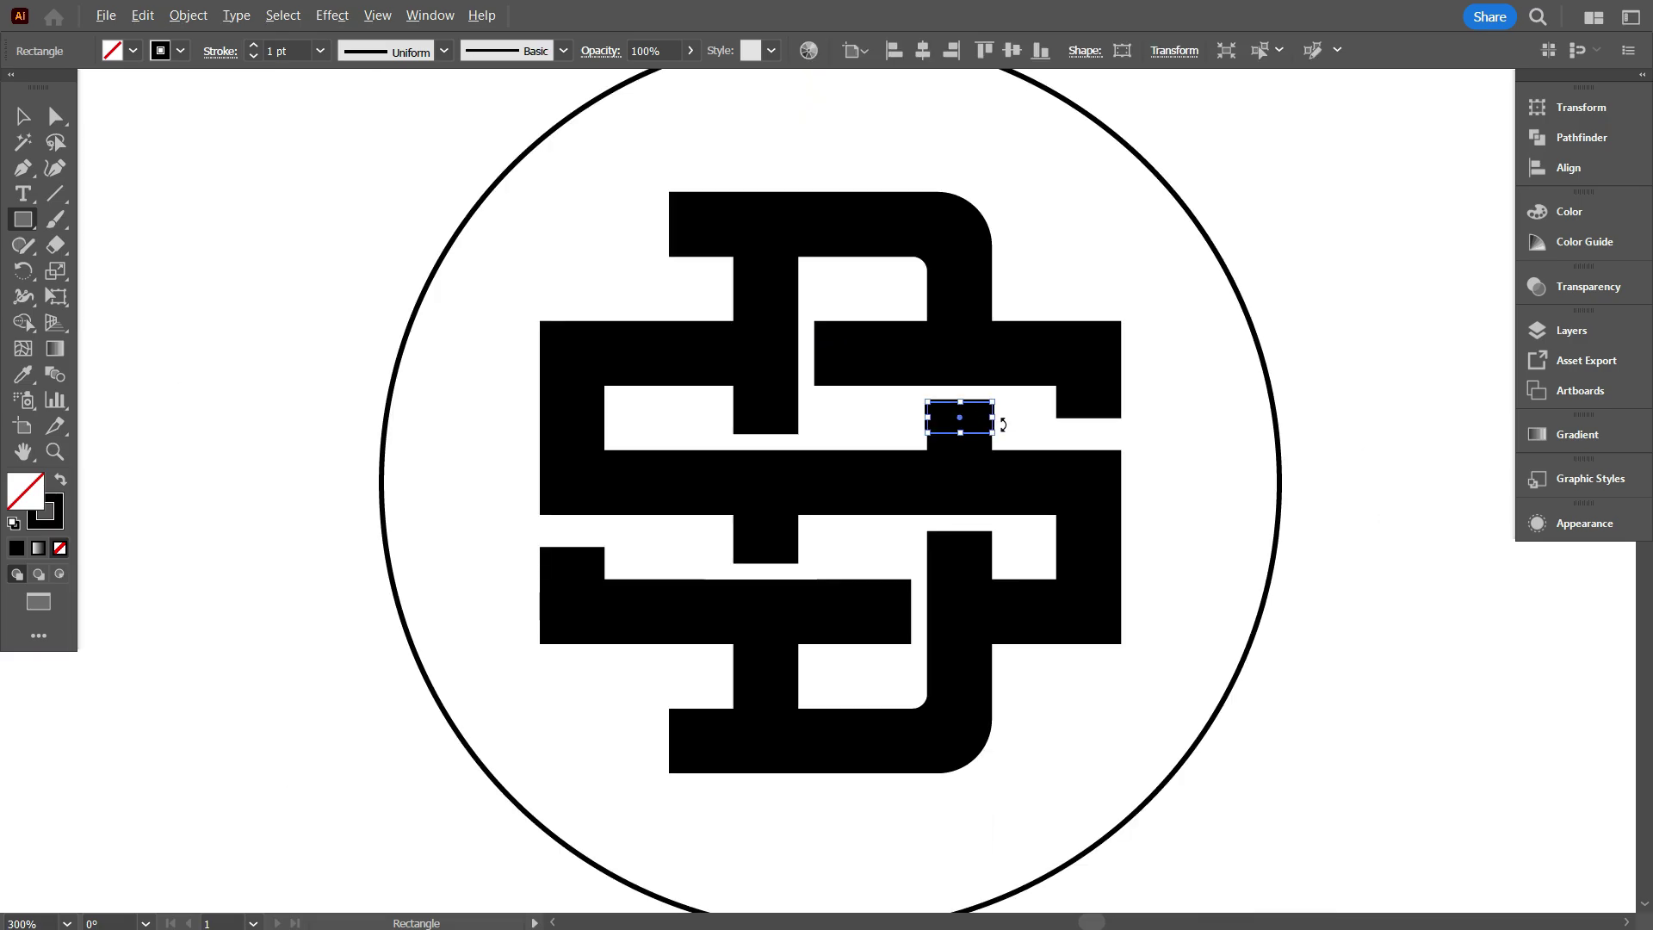
scroll(1002, 425, "down", 1)
Step: Fill the rectangle solid black and move it outside the circle to the upper left
left_click(26, 116)
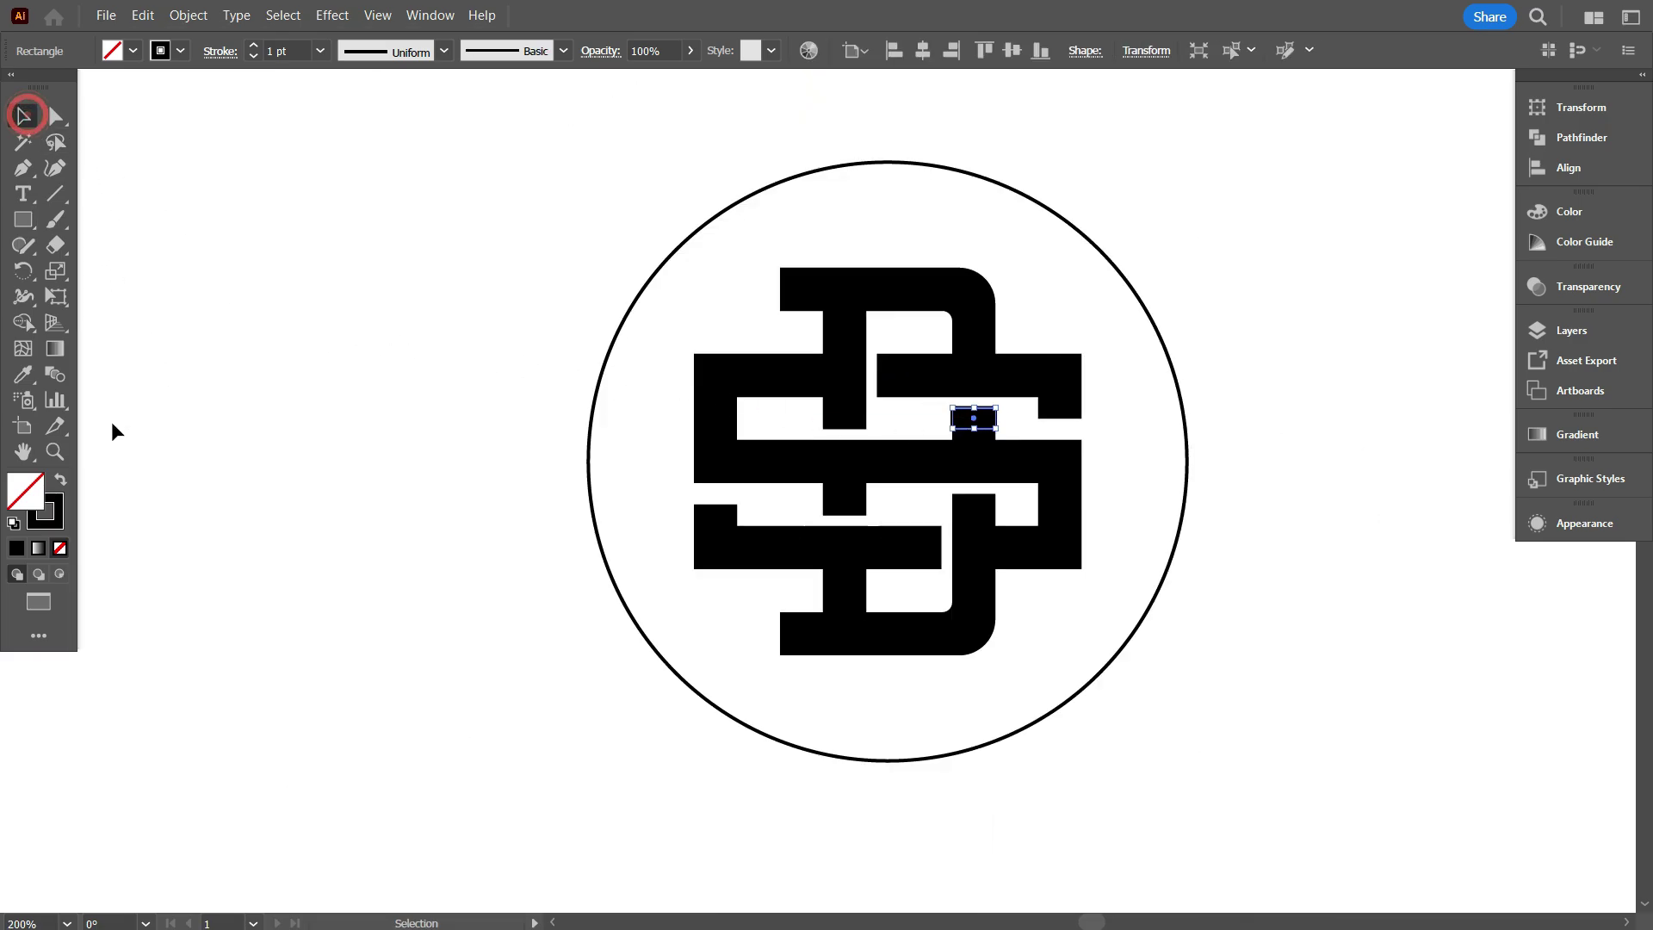
left_click(60, 481)
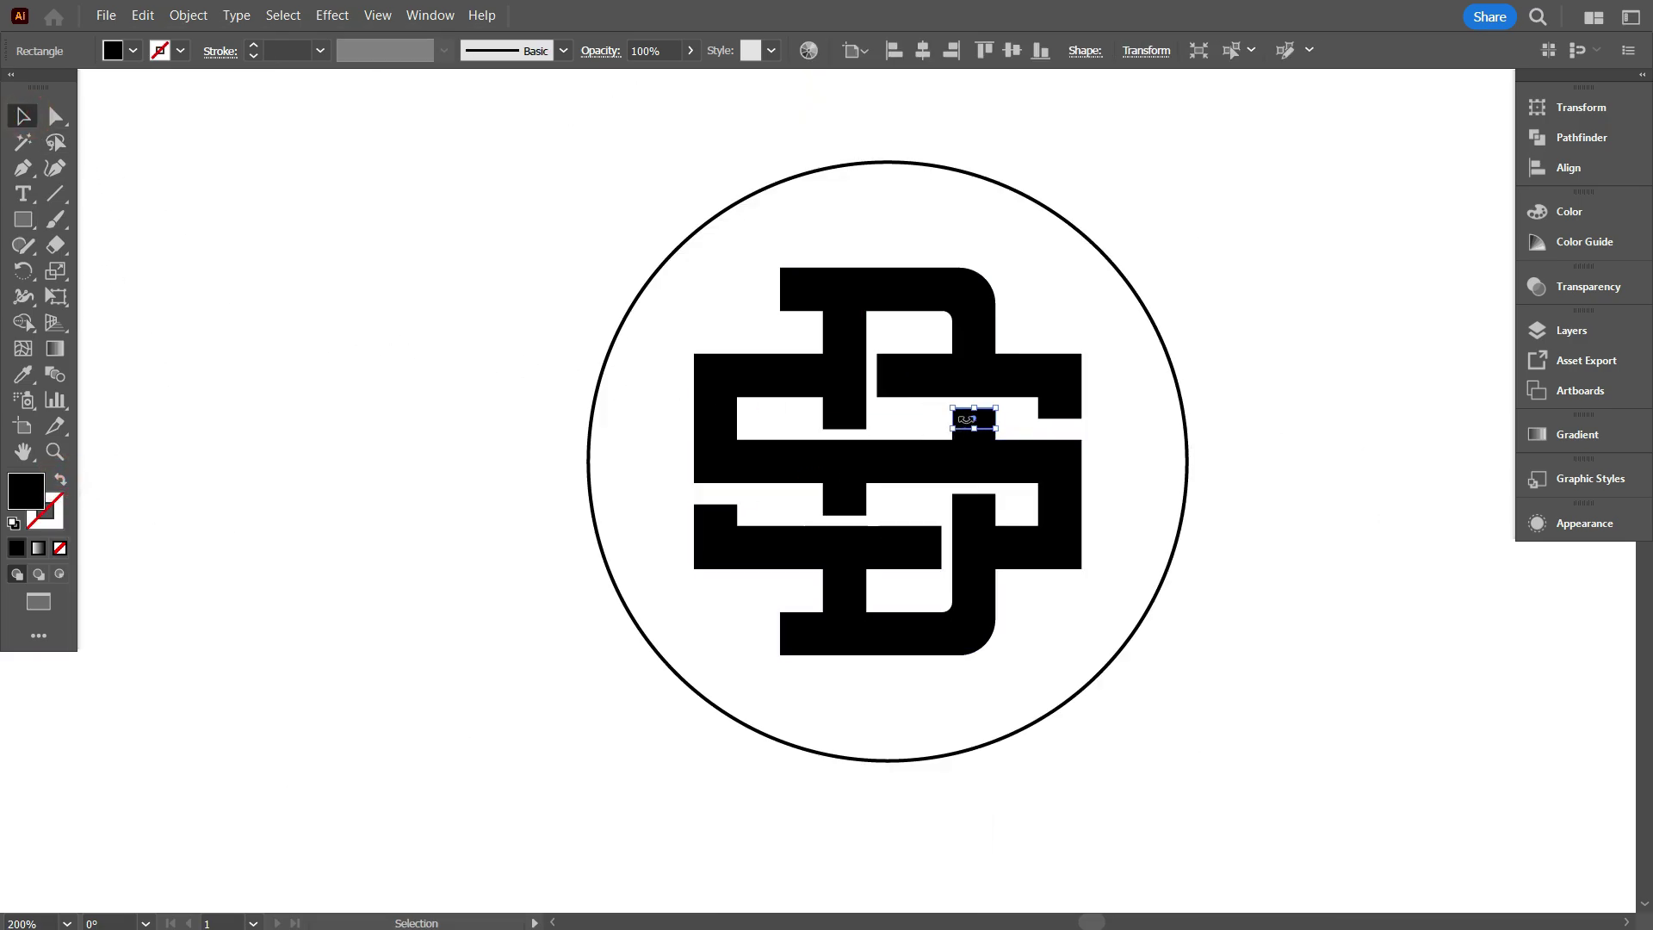
scroll(970, 430, "up", 1)
left_click_drag(972, 428, 343, 351)
scroll(489, 594, "down", 1)
left_click(457, 657)
left_click(377, 521)
left_click_drag(365, 569, 473, 565)
Step: Draw a horizontal line across the circle and give it a black stroke sampled from the rectangle
left_click(60, 204)
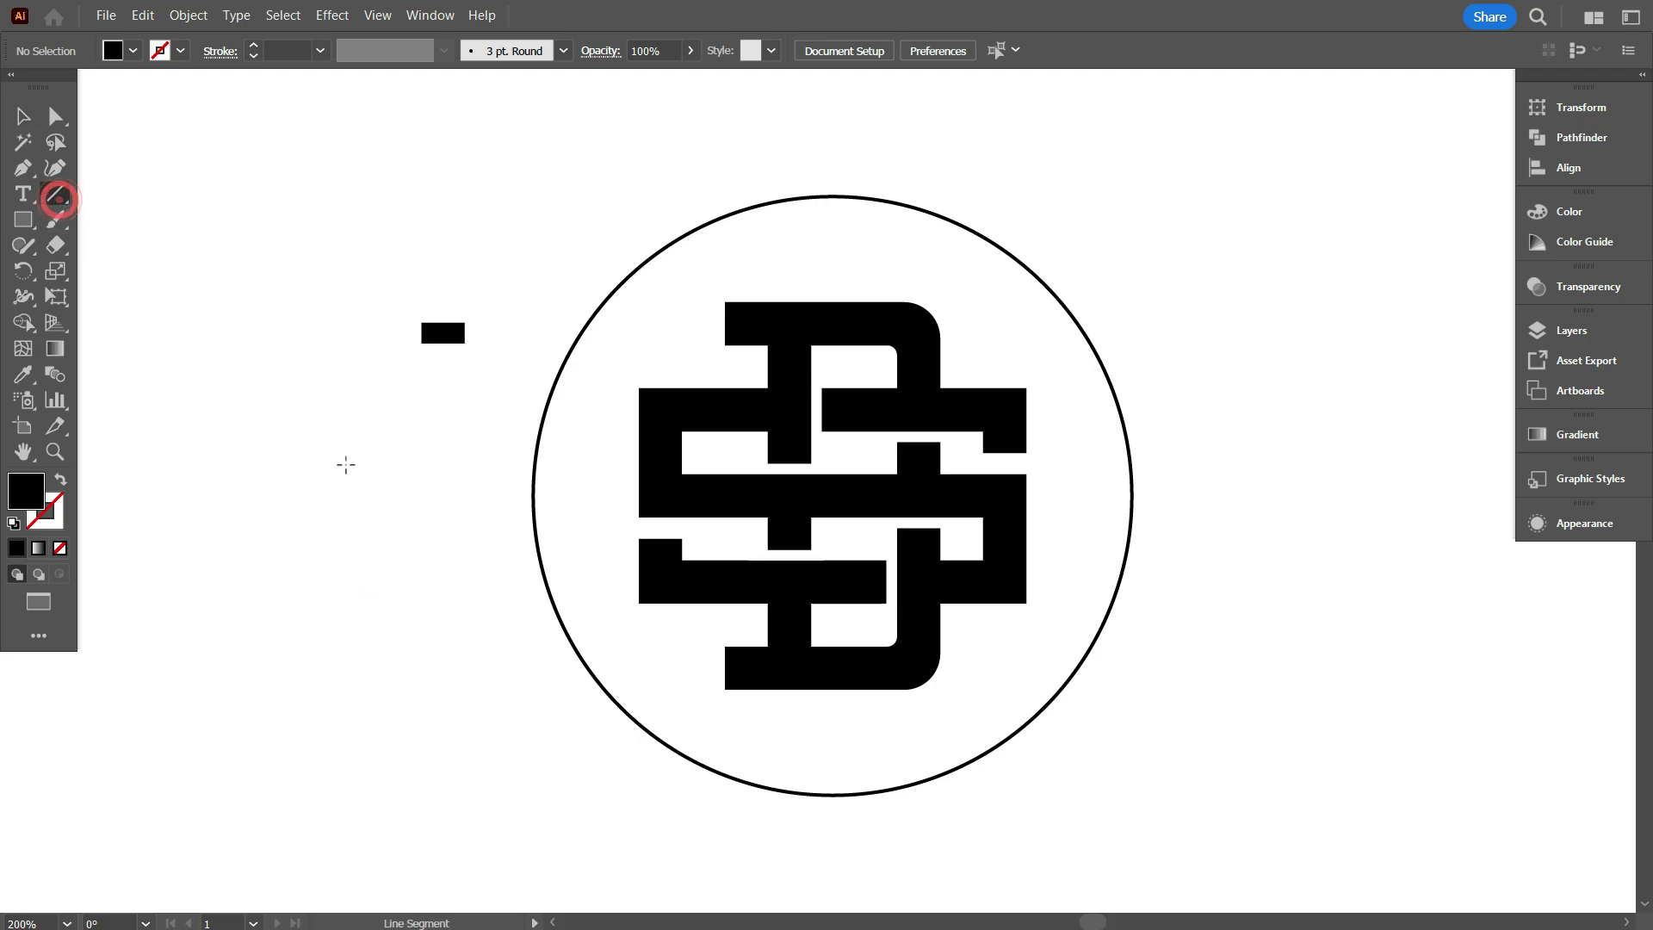
mouse_move(392, 495)
left_mouse_down()
mouse_move(837, 497)
mouse_move(1312, 546)
left_mouse_up()
left_click(23, 118)
left_click(158, 236)
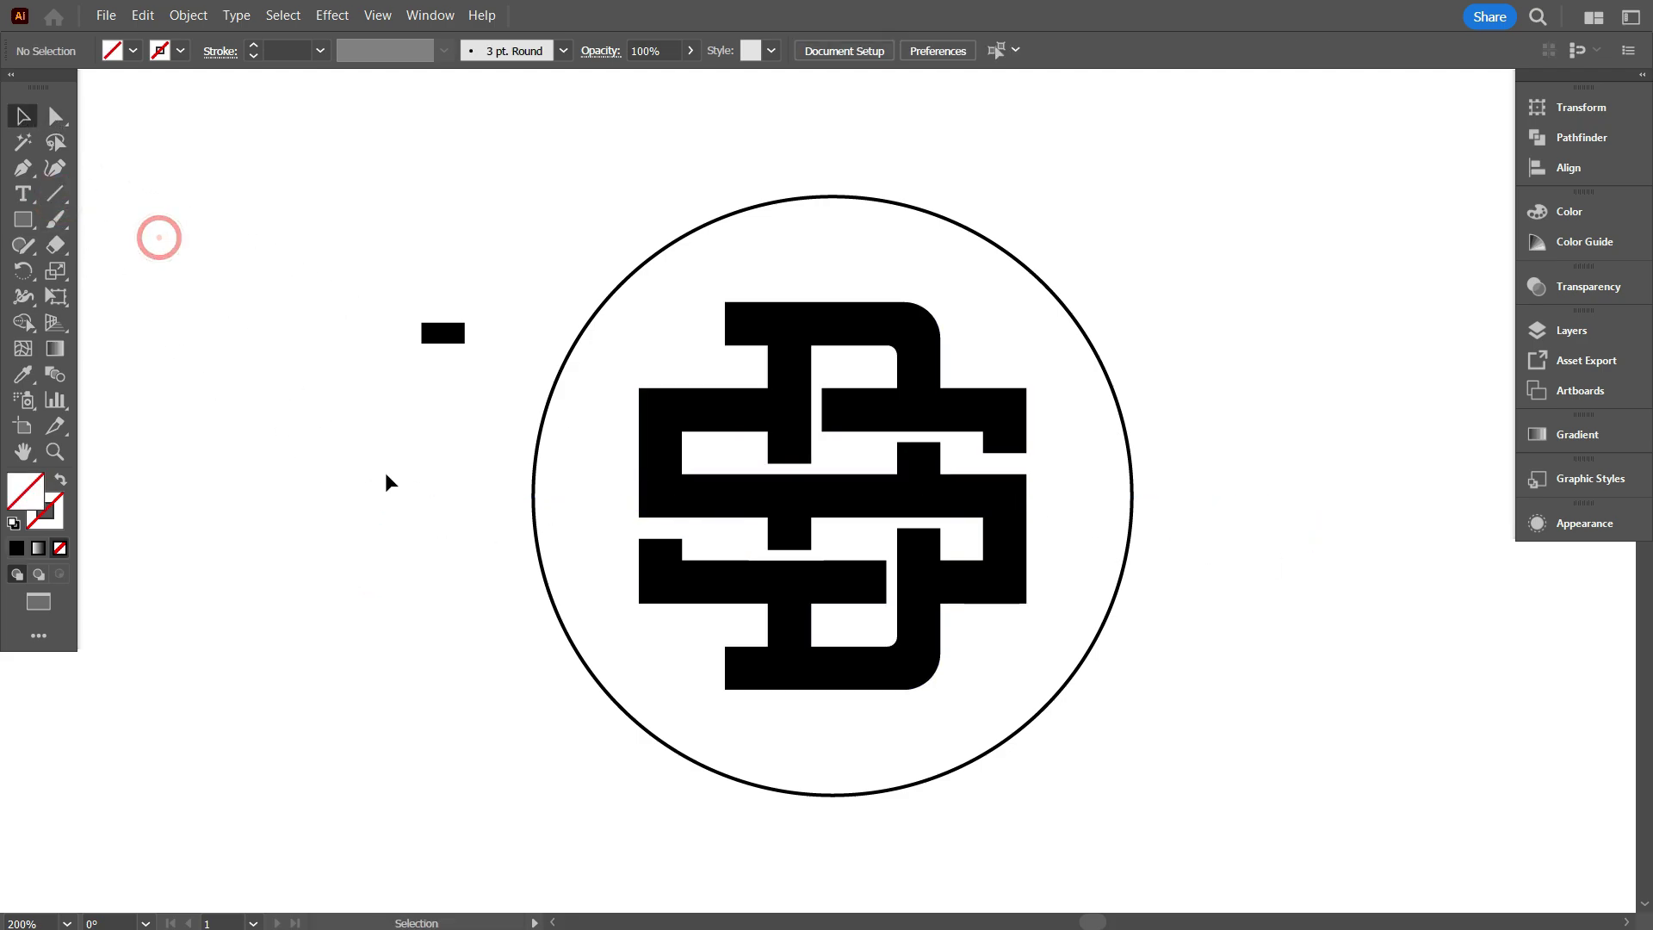
left_click_drag(383, 455, 453, 552)
left_click(24, 374)
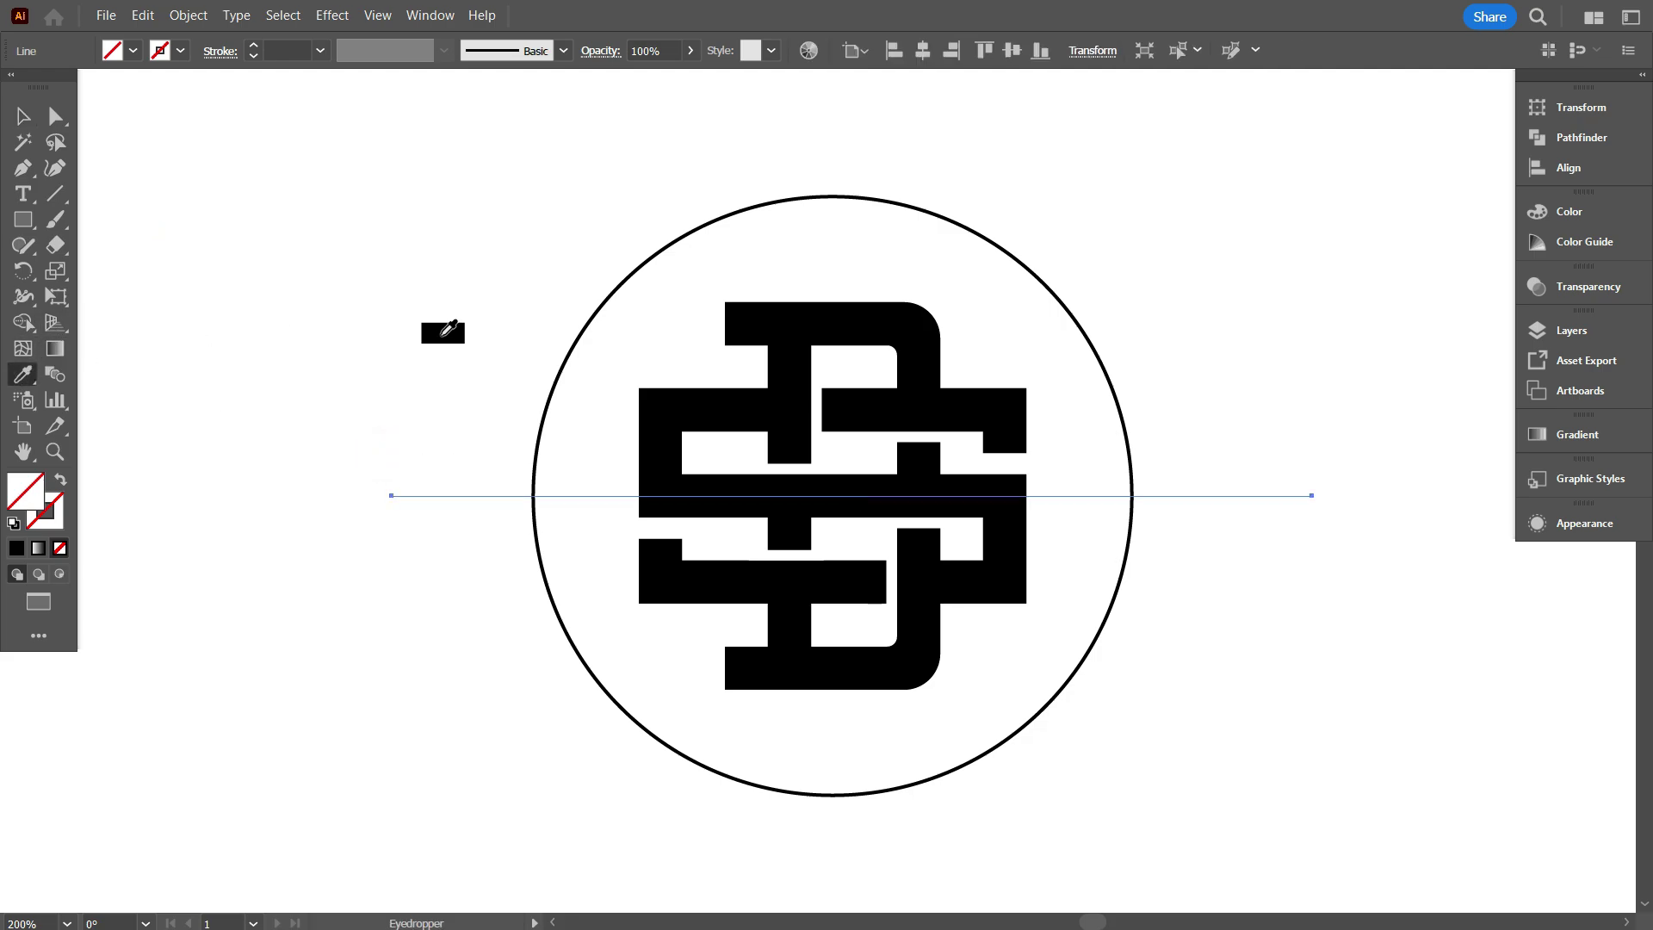
left_click(441, 334)
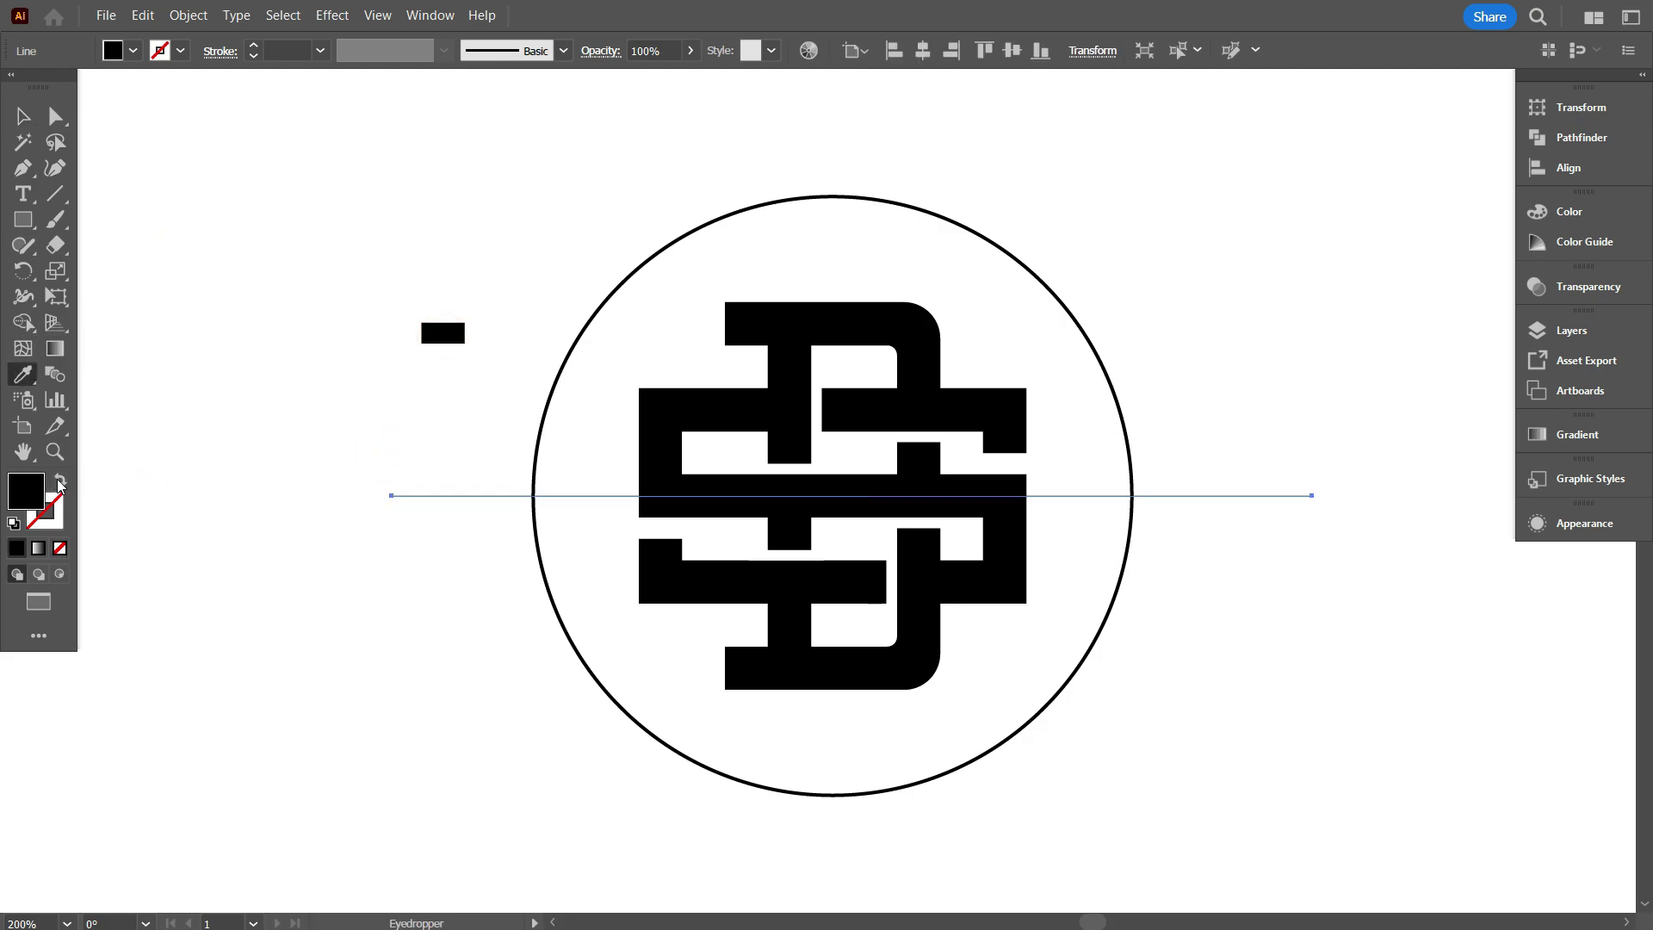
left_click(61, 484)
Step: Horizontally centre-align the line, circle and monogram together
key("v")
left_click(155, 255)
left_click_drag(612, 217, 1162, 788)
left_click(921, 55)
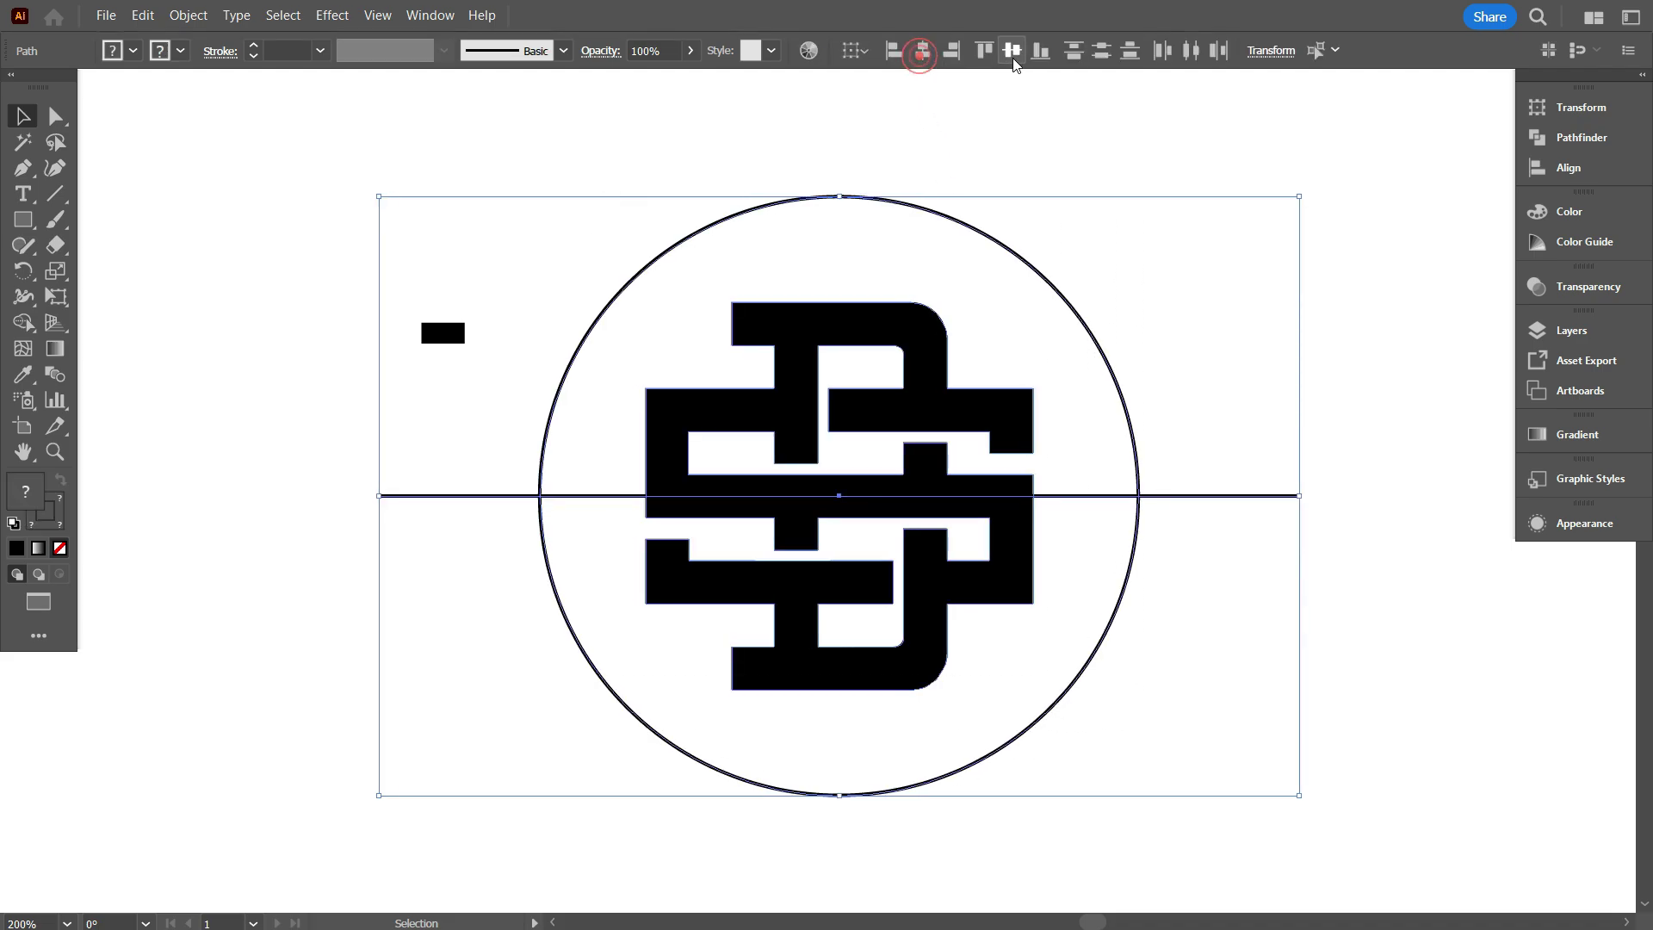
left_click(1146, 316)
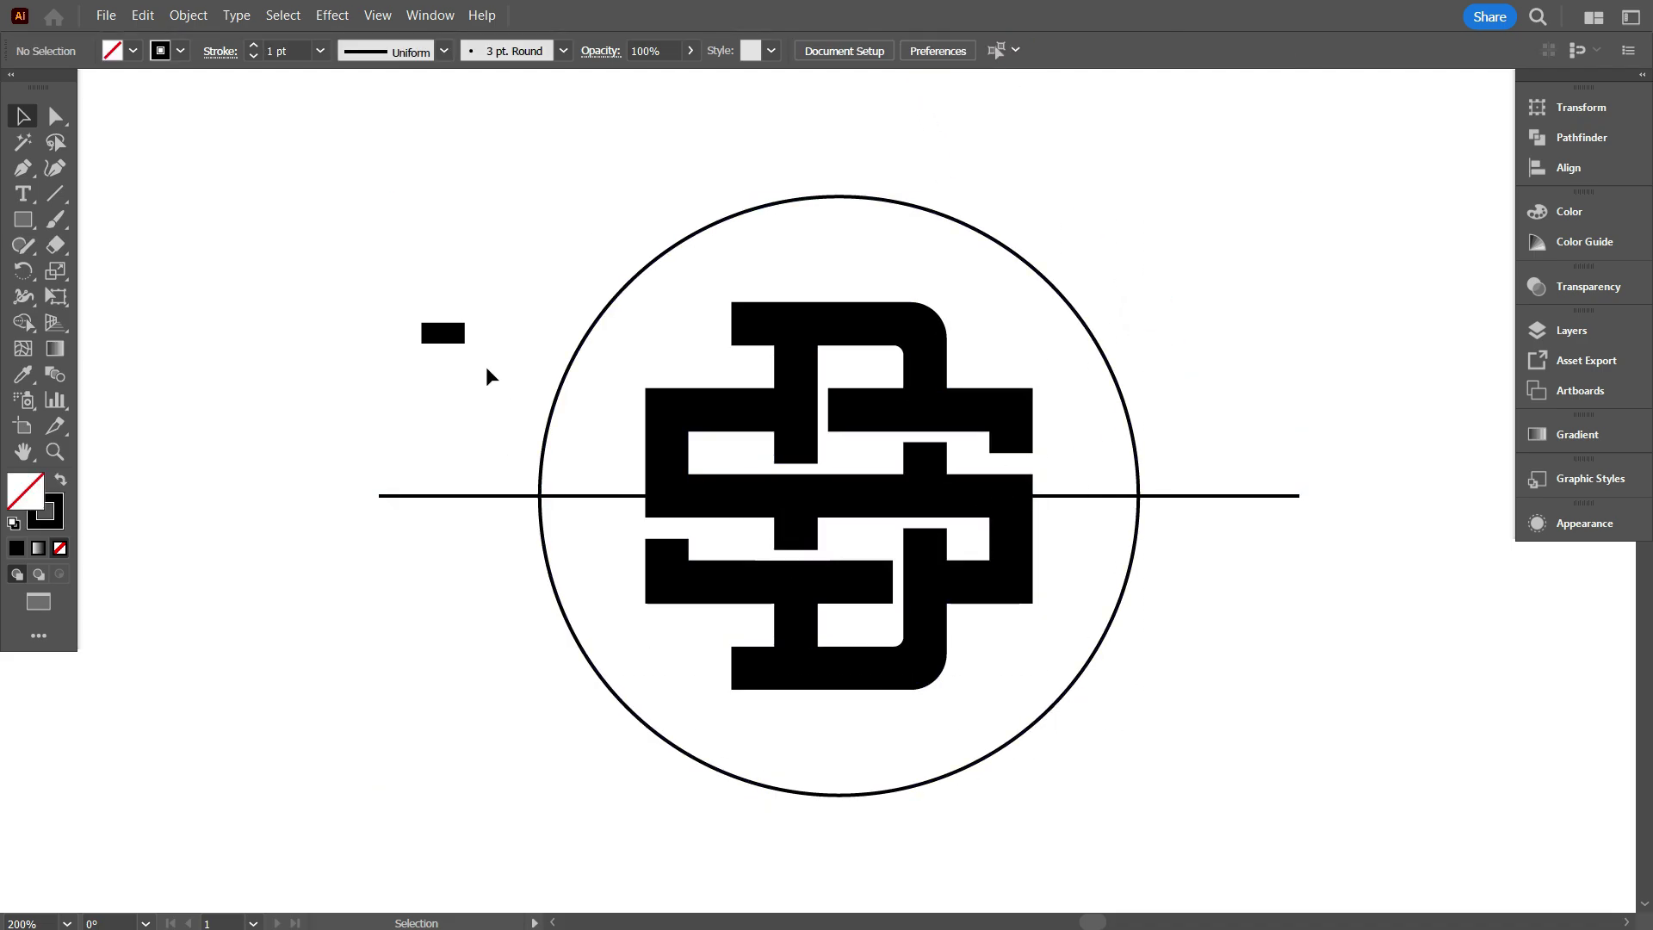
Step: Move the small rectangle onto the line-circle crossing and switch to Outline view
left_click_drag(447, 336, 569, 501)
scroll(547, 504, "up", 5)
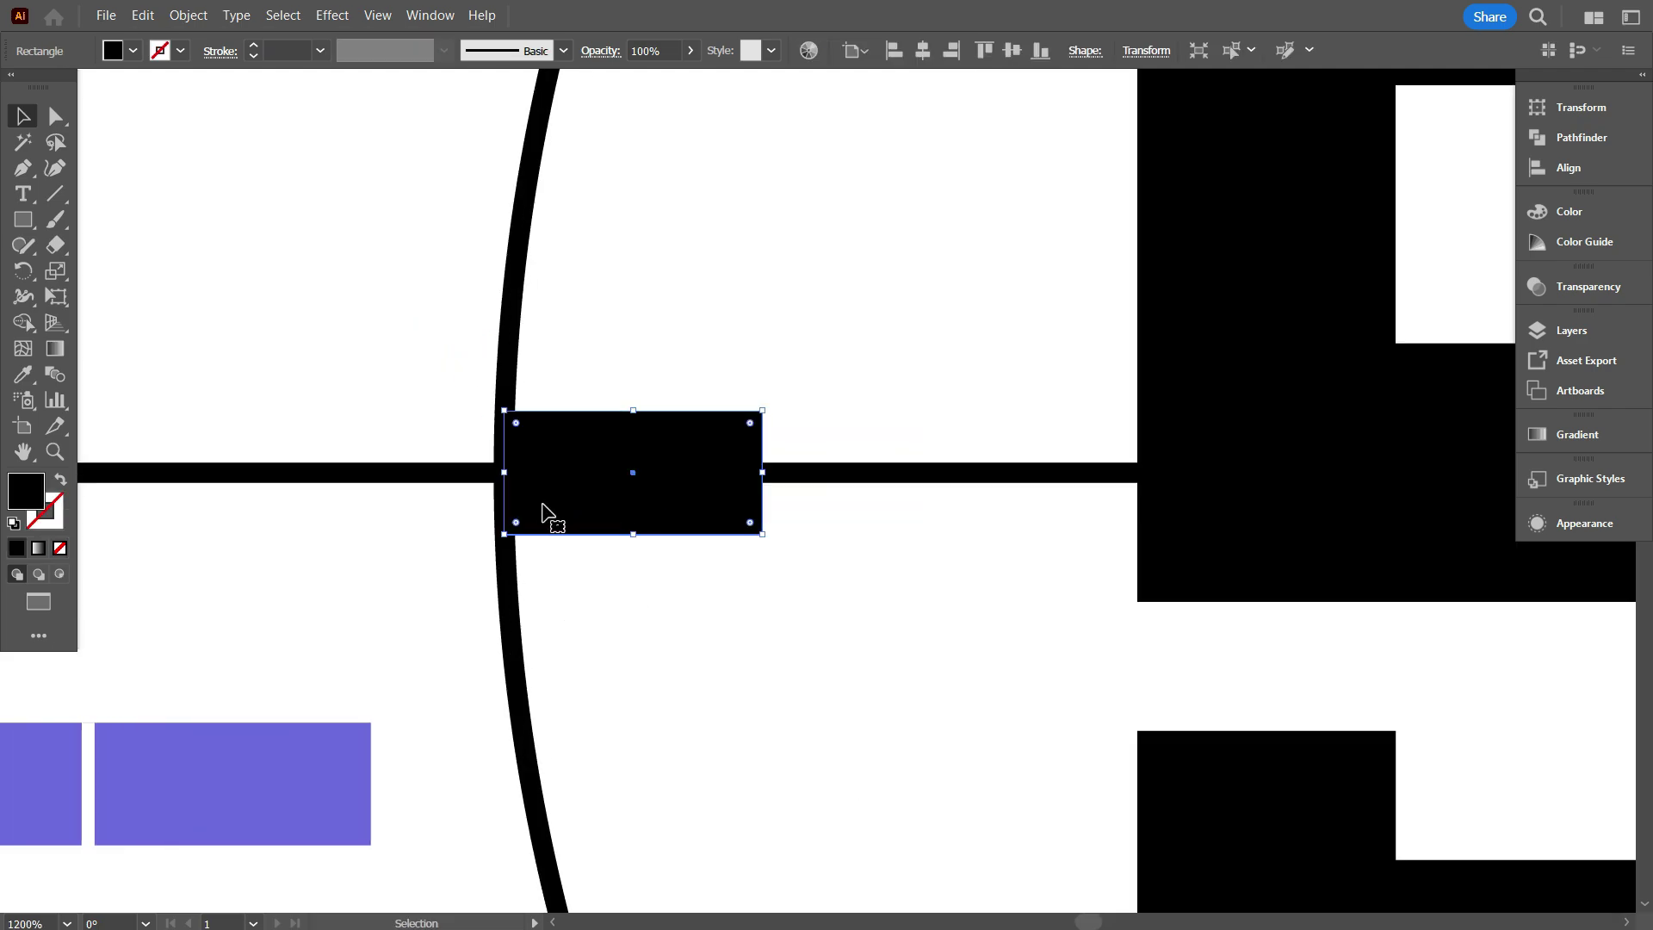
key("ctrl+y")
scroll(541, 503, "down", 4)
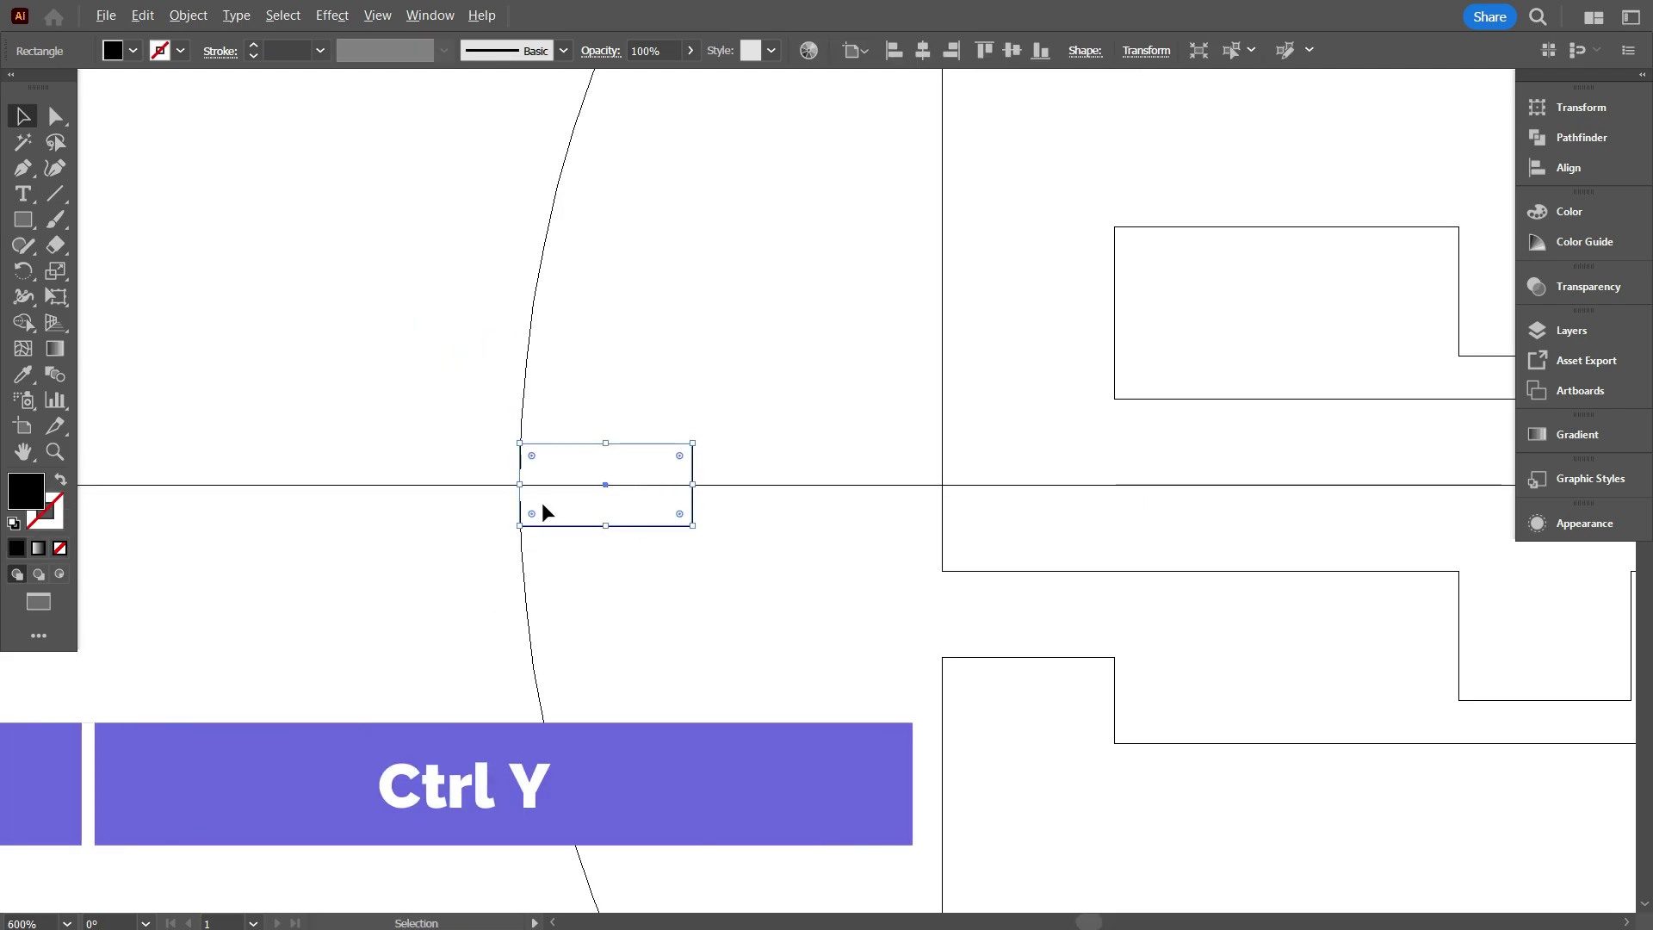
left_click(514, 597)
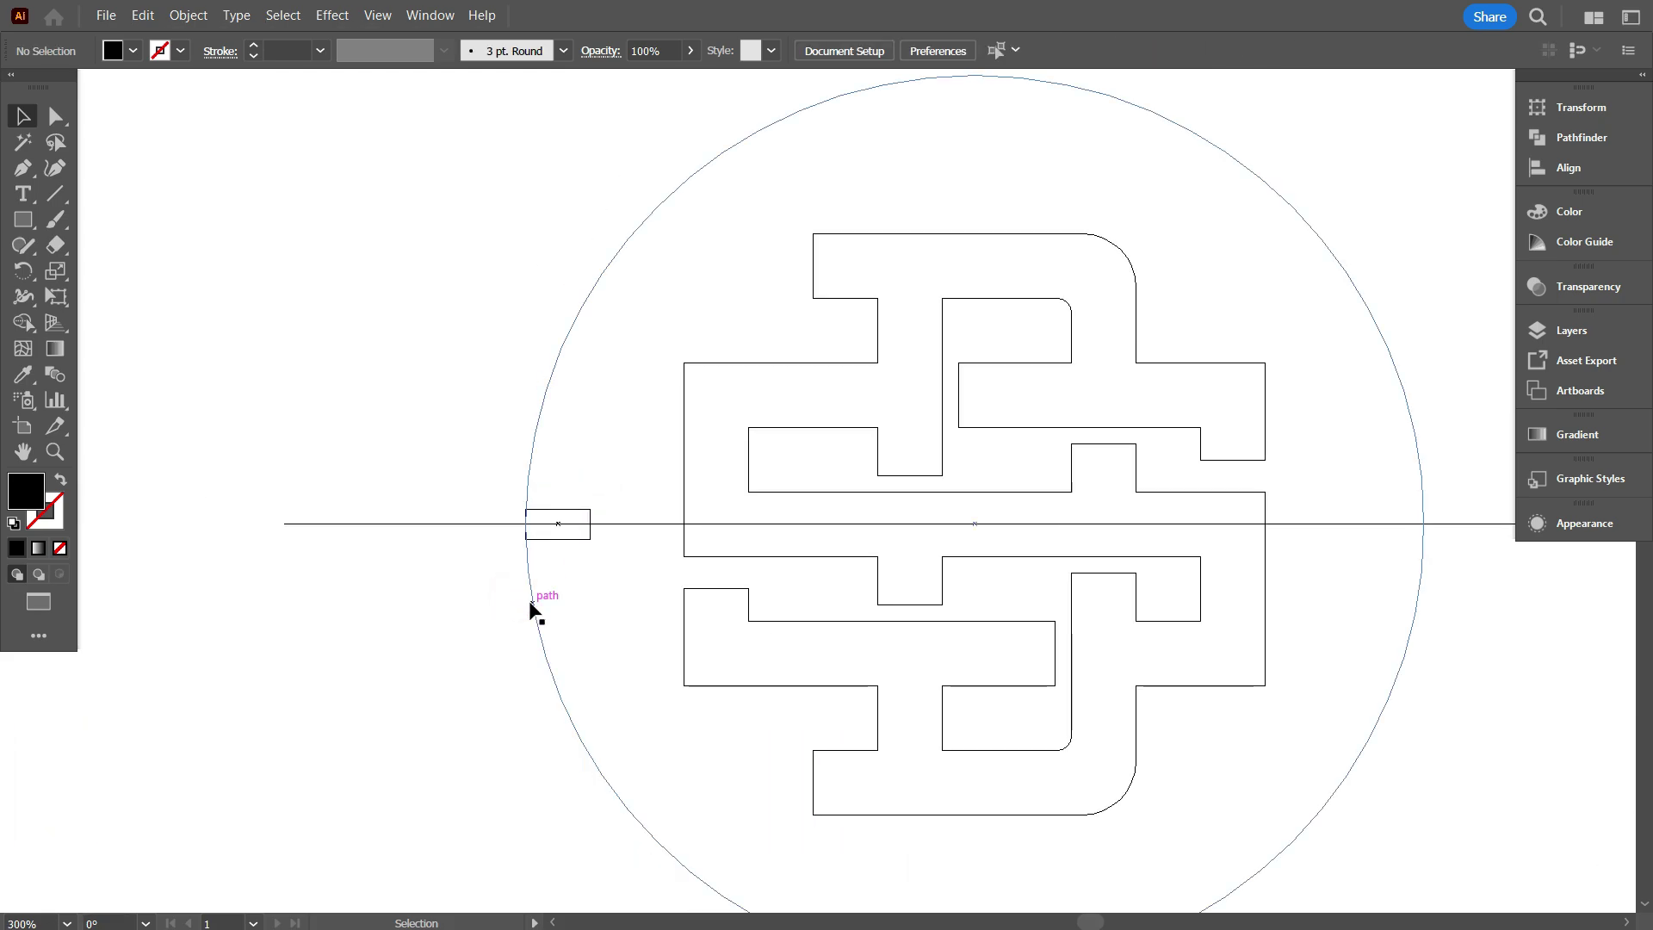
Step: Paste a copy of the circle in front, shrink it concentrically, then return to Preview
scroll(527, 599, "down", 2)
scroll(544, 594, "down", 1)
left_click(552, 620)
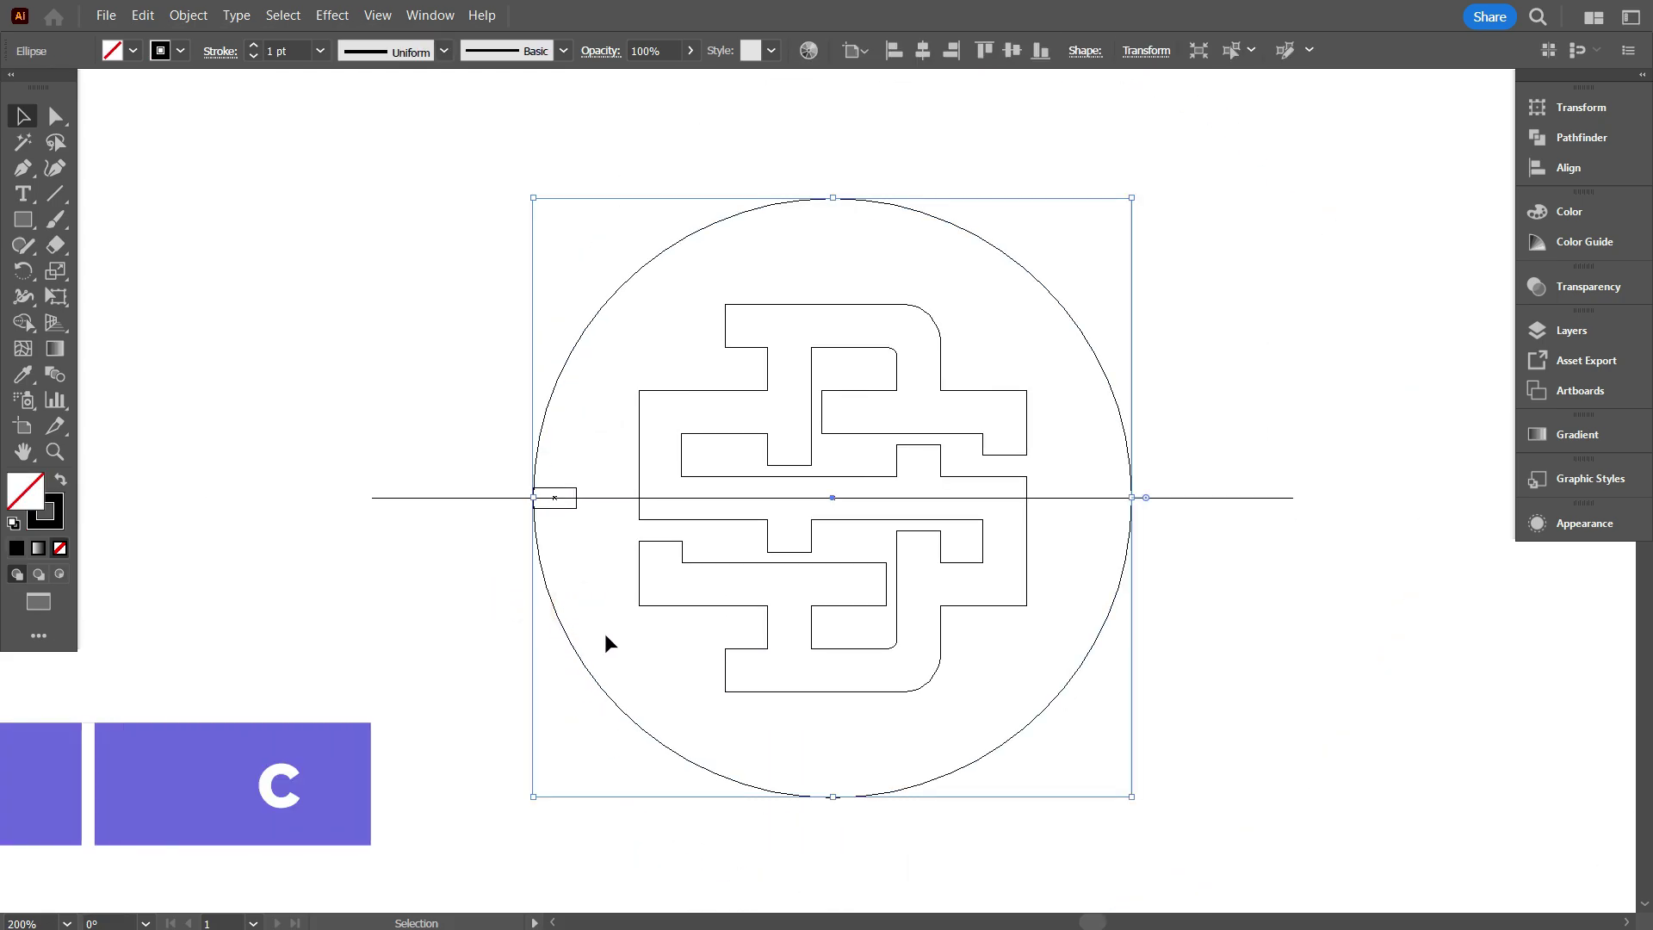
key("ctrl+c")
key("ctrl+f")
key("v")
scroll(555, 555, "up", 2)
left_click_drag(504, 437, 590, 441)
scroll(542, 493, "down", 2)
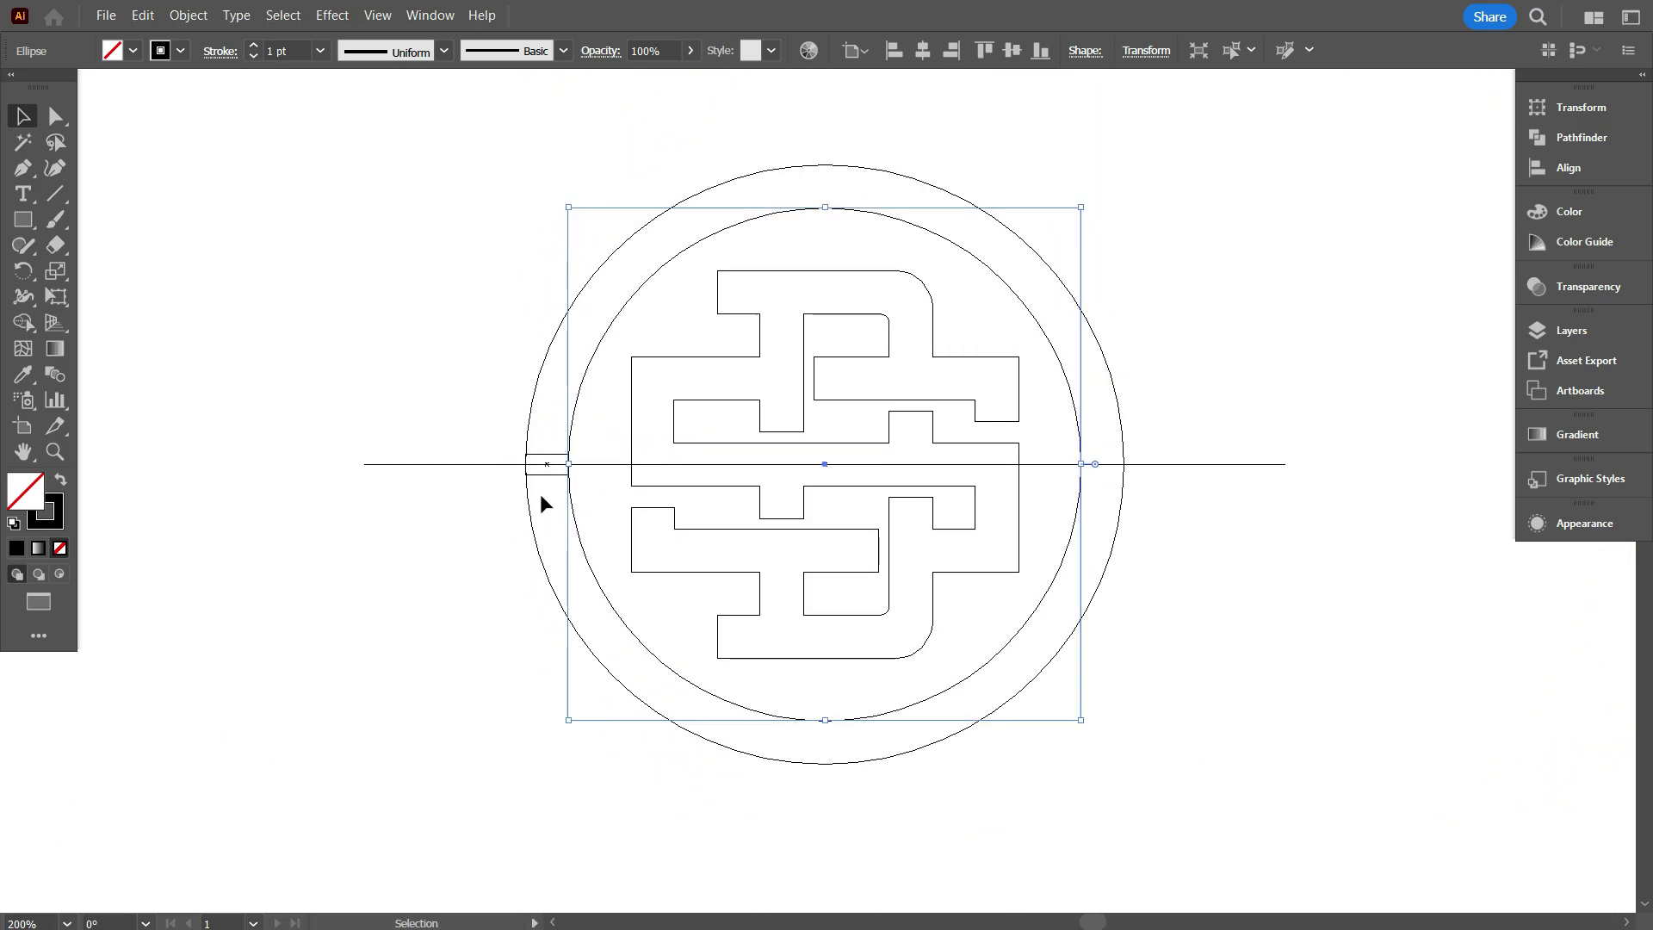
left_click(540, 500)
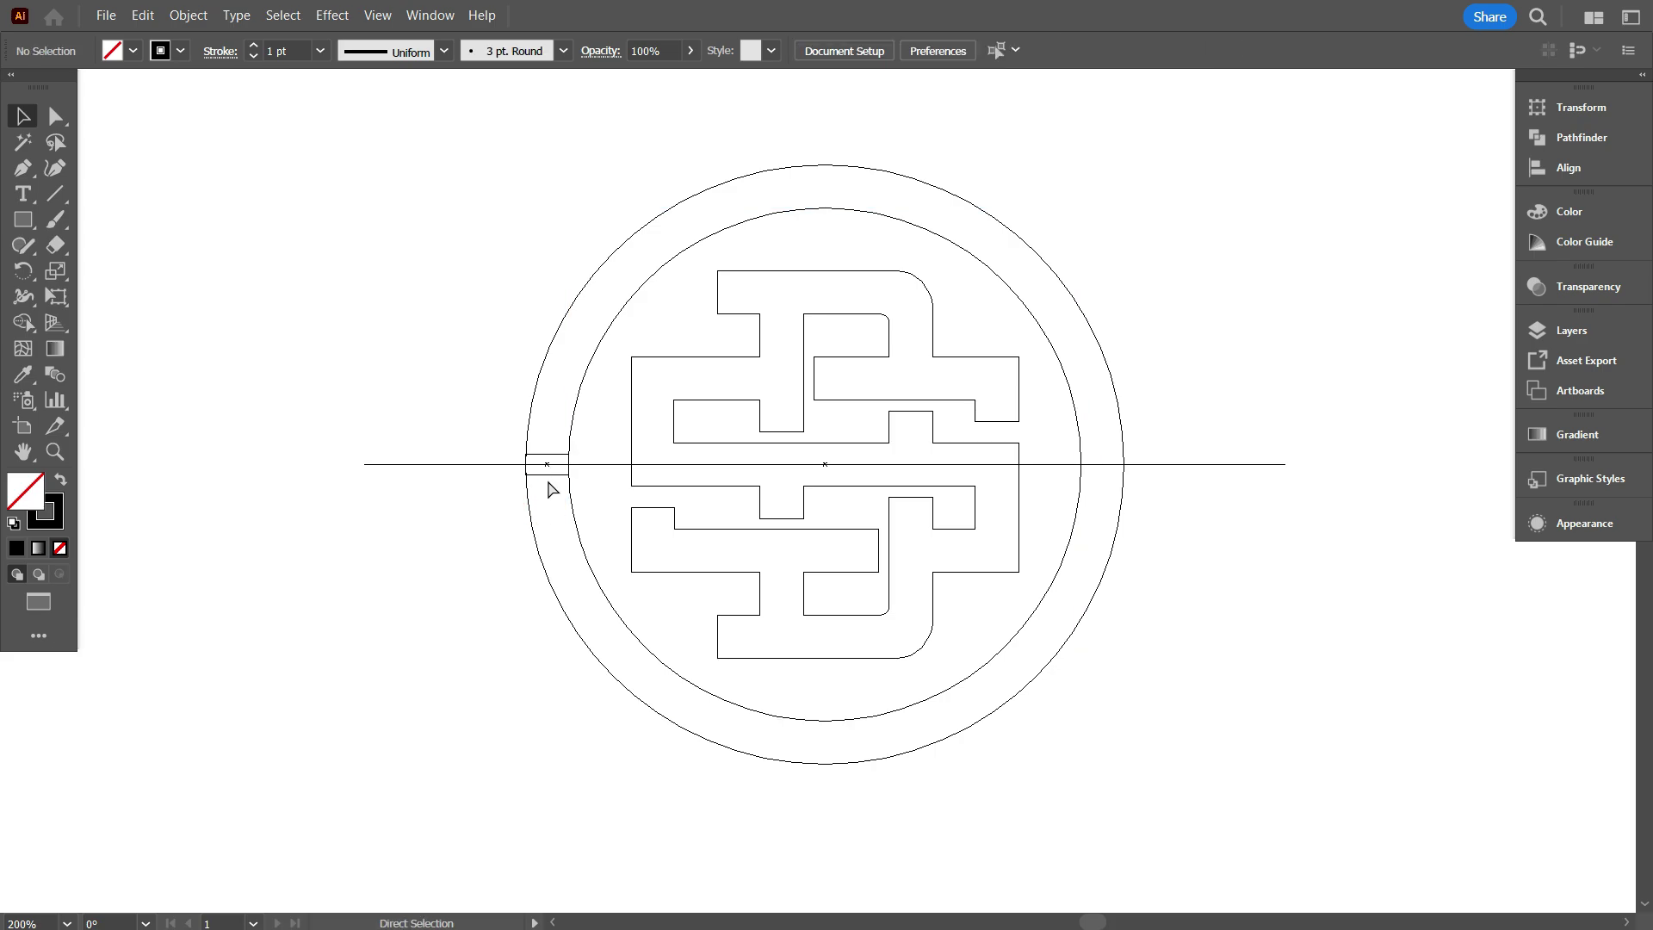
key("ctrl+y")
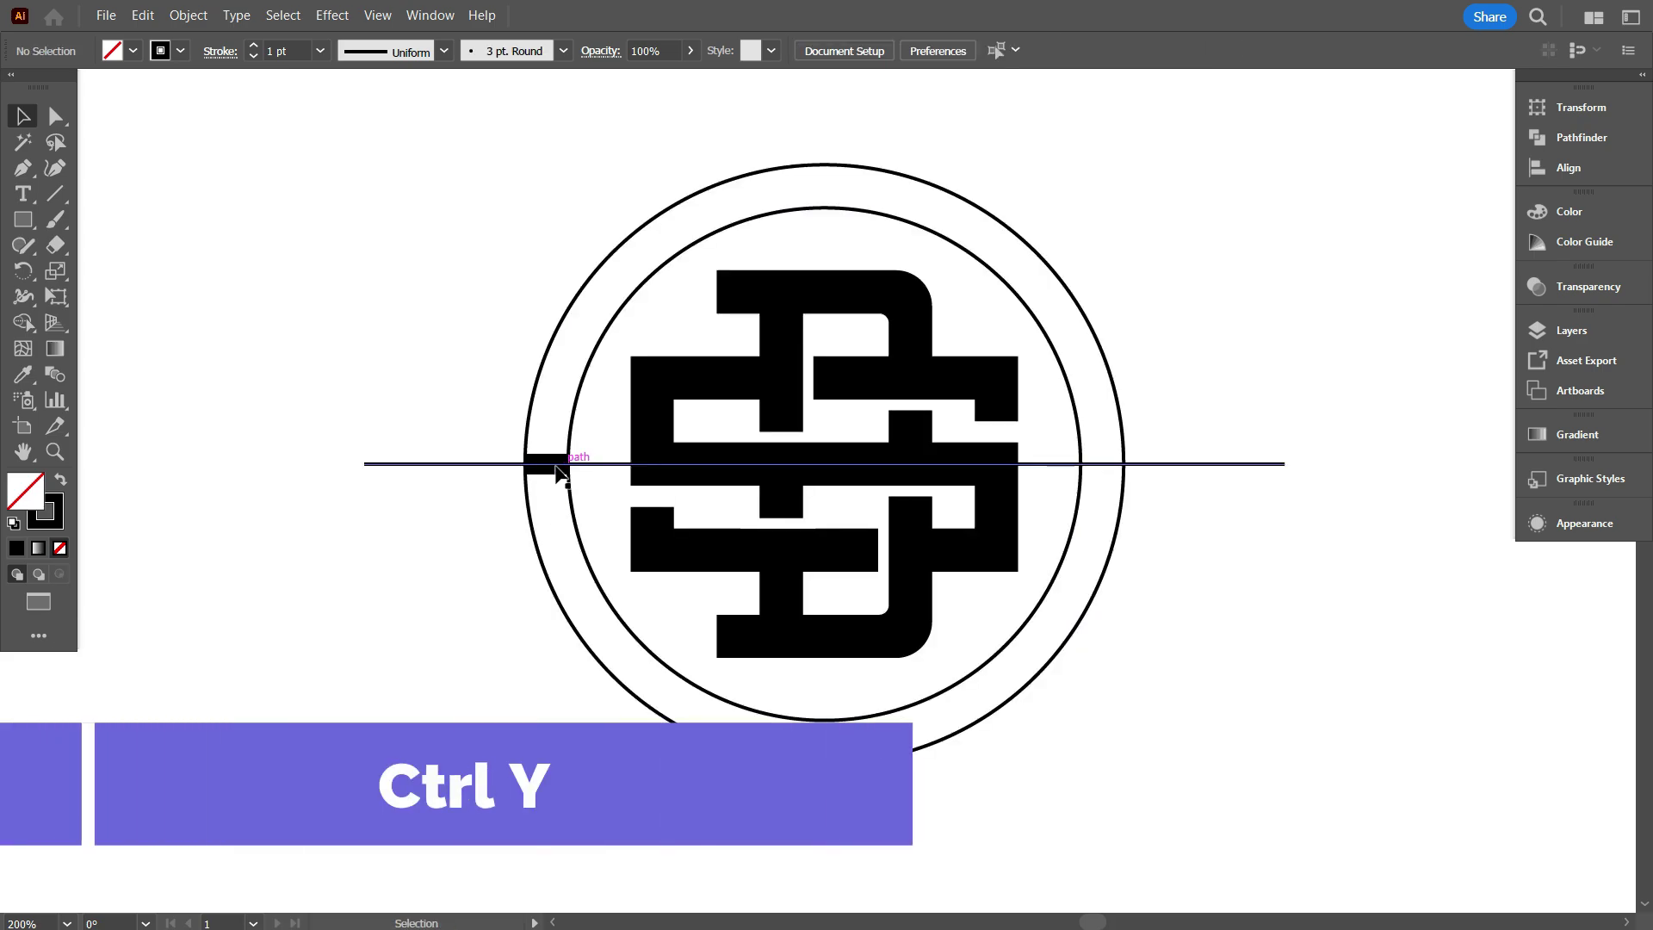
Step: Swap fill and stroke, delete the old inner circle, and make a larger concentric circle copy
key("shift+x")
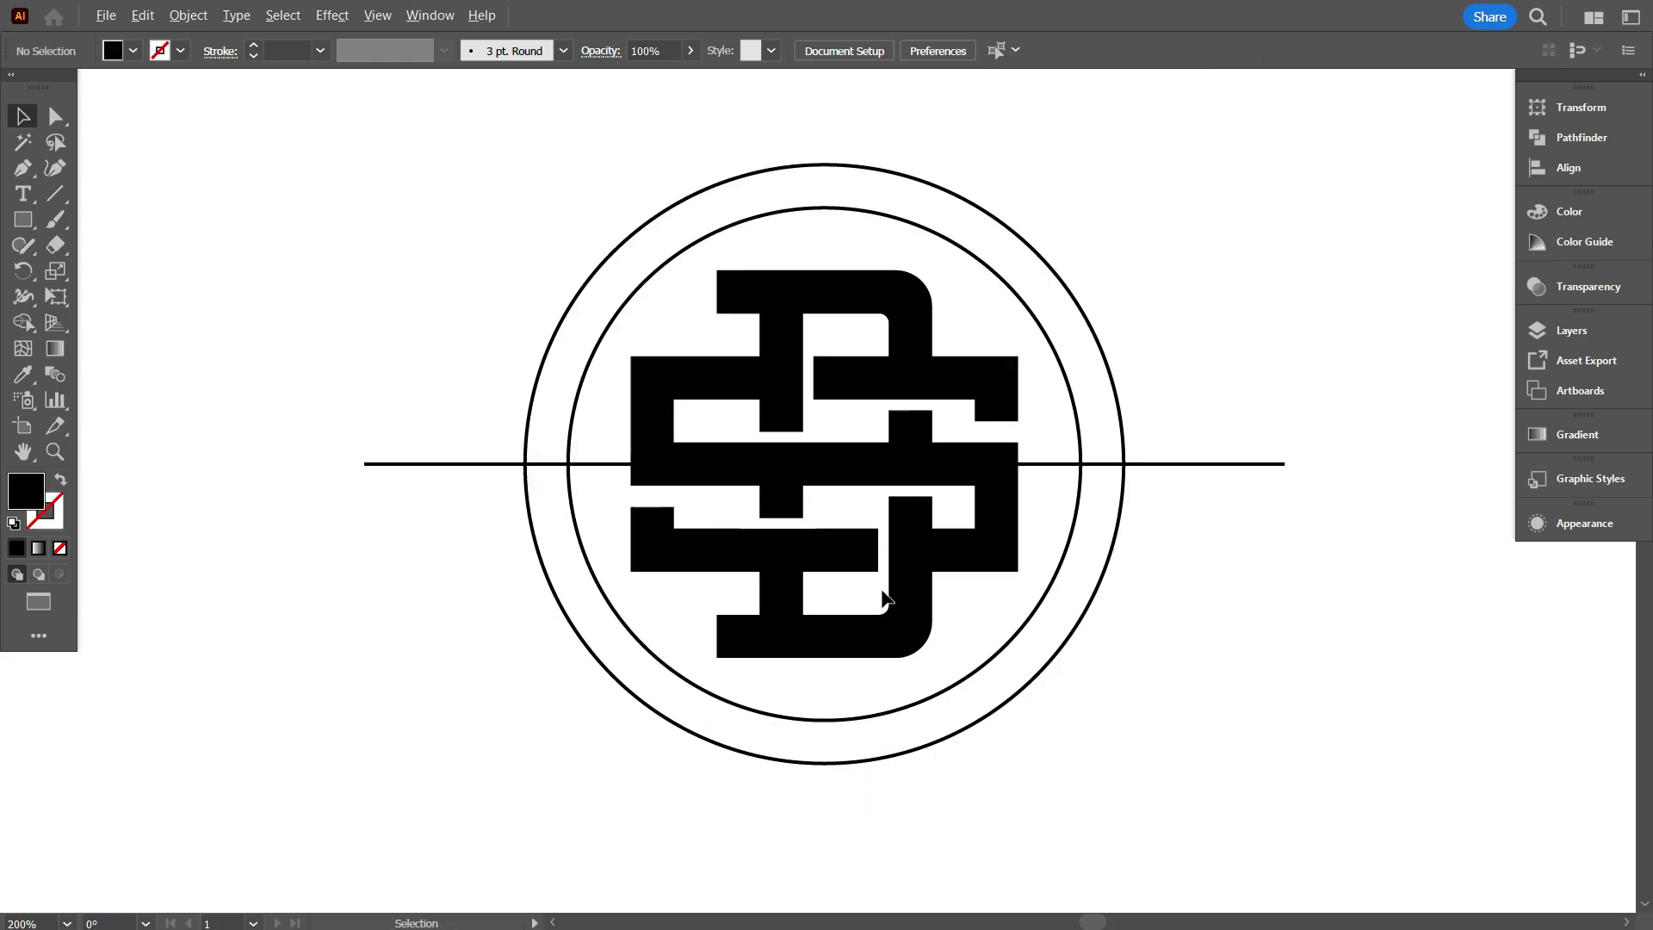
scroll(990, 620, "down", 1)
scroll(1085, 651, "down", 1)
left_click(1111, 653)
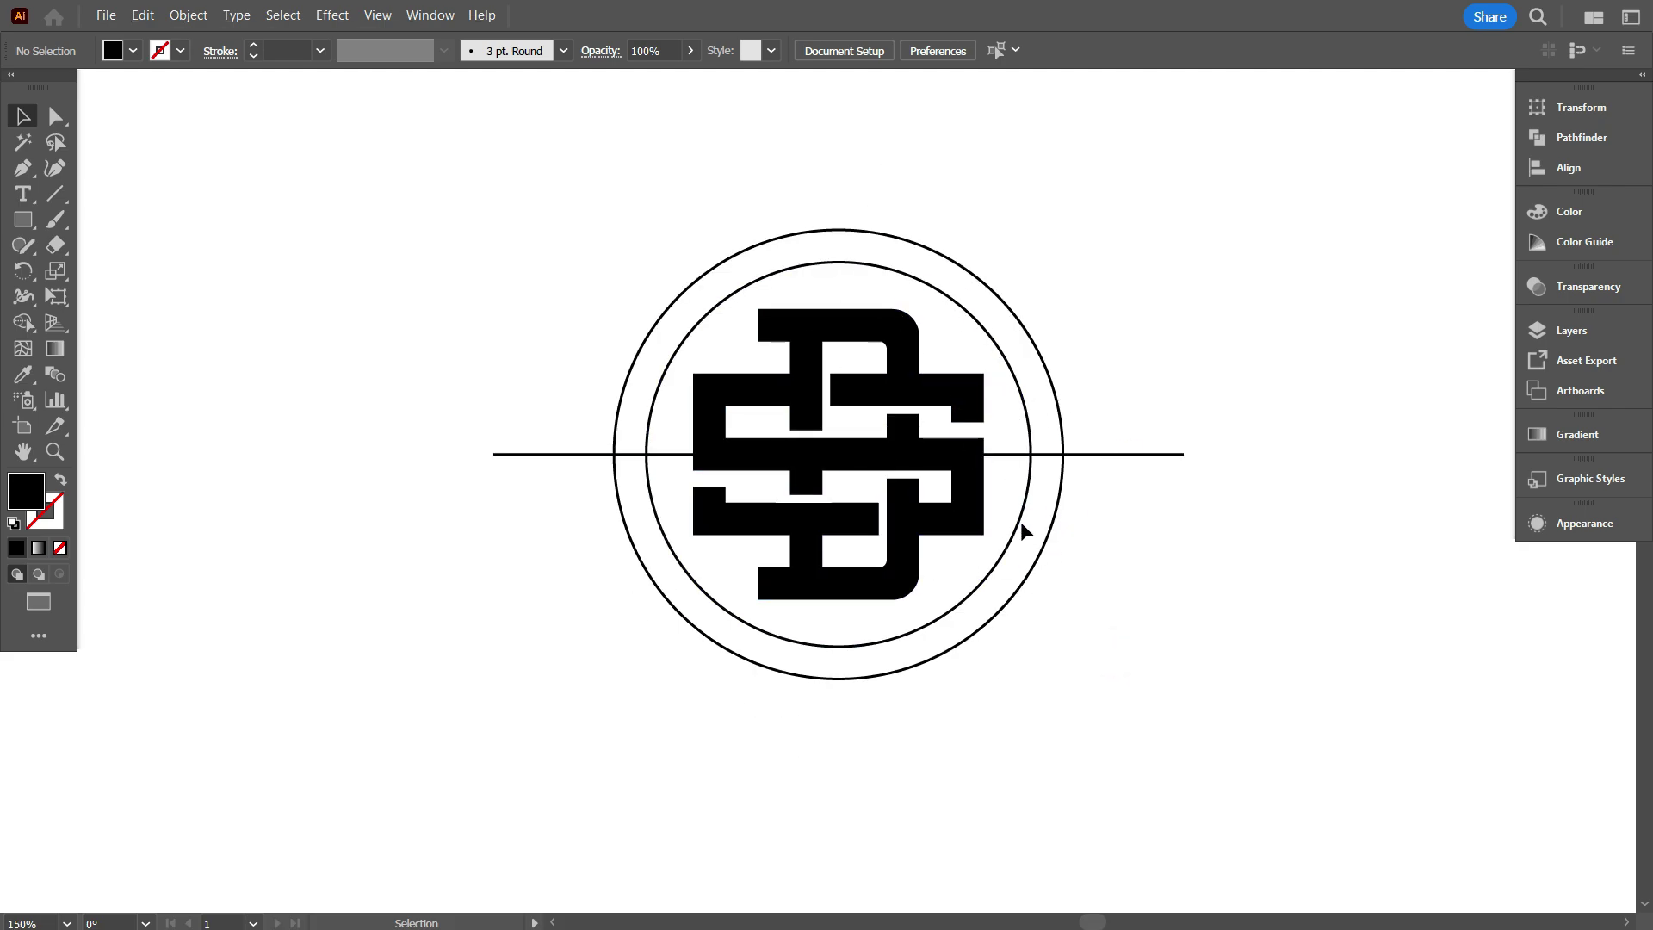
scroll(1036, 553, "up", 1)
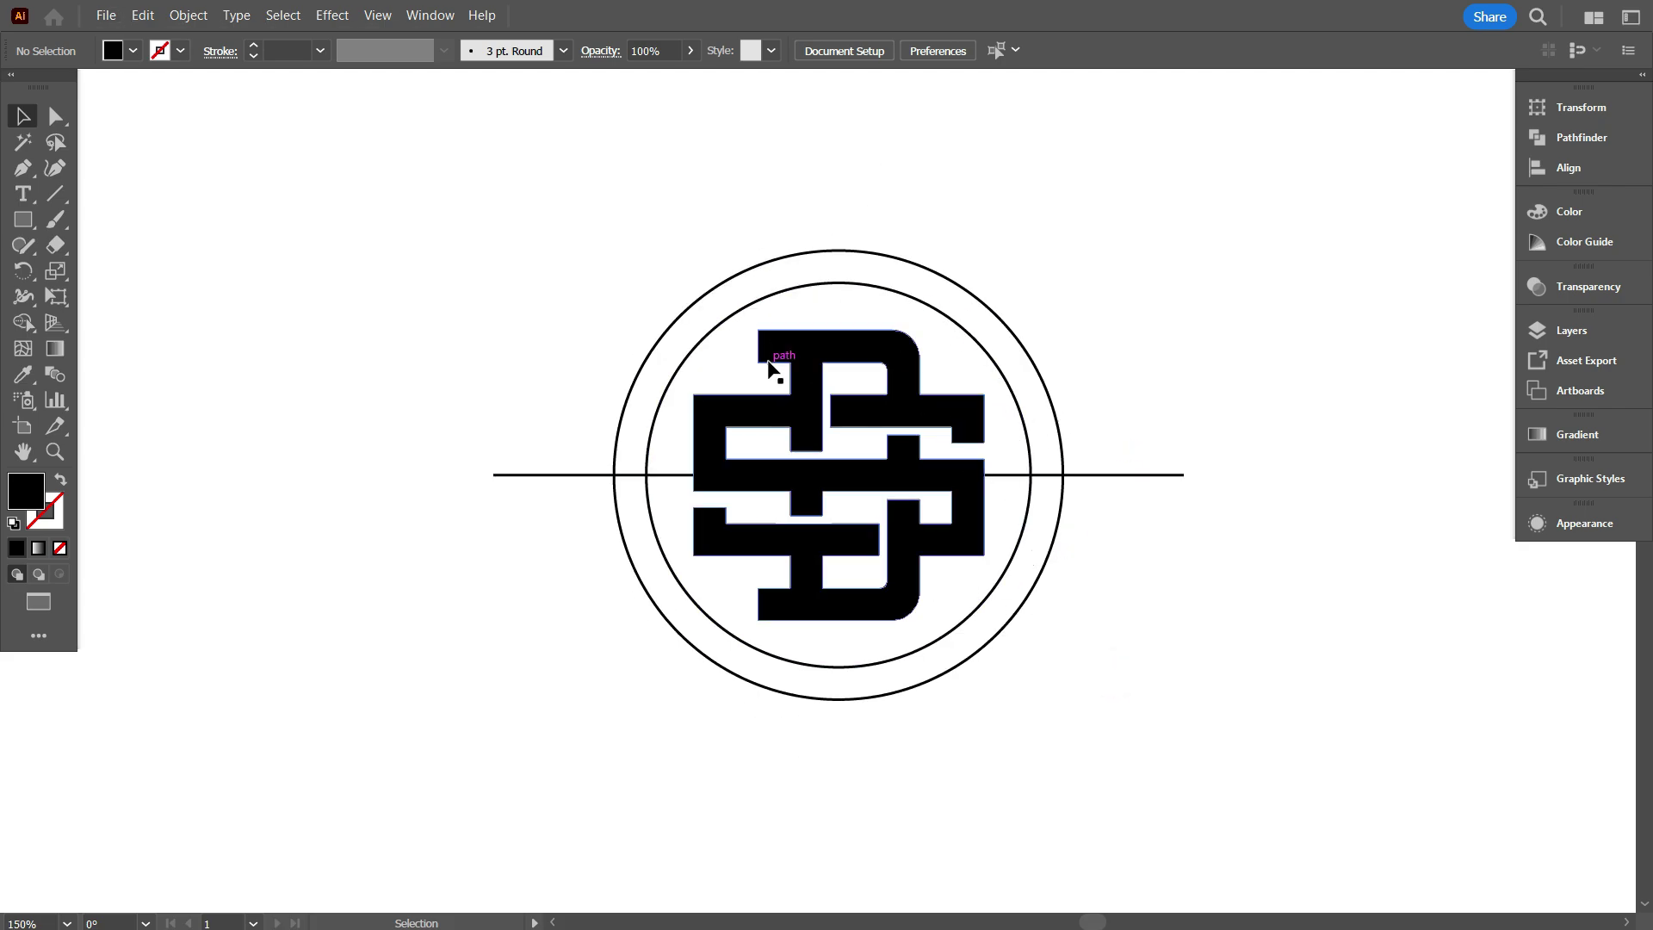
left_click(757, 436)
key("Delete")
left_click(591, 591)
left_click(617, 522)
key("ctrl+c")
key("ctrl+f")
left_click_drag(1063, 474, 1080, 476)
left_click(1122, 553)
left_click(1052, 539)
key("Delete")
Step: Move the spacer rectangle to the circle's left edge and add a circle copy shrunk to its inner edge
scroll(597, 509, "up", 4)
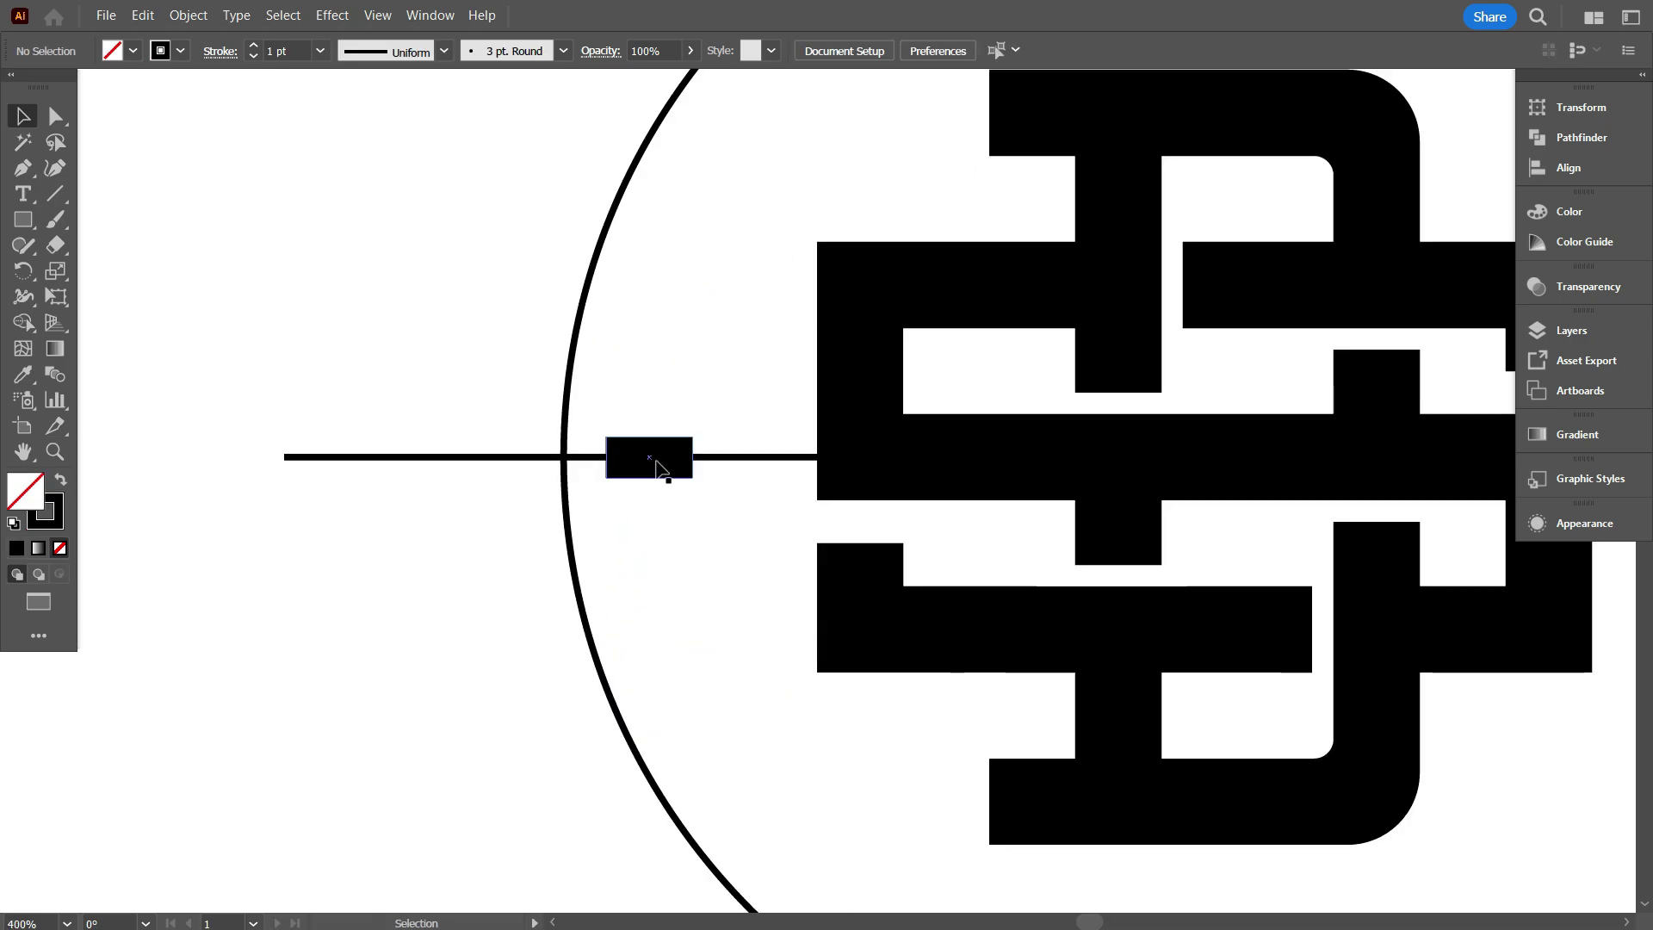
left_click_drag(659, 468, 618, 468)
scroll(606, 500, "down", 3)
scroll(666, 556, "down", 1)
left_click(662, 553)
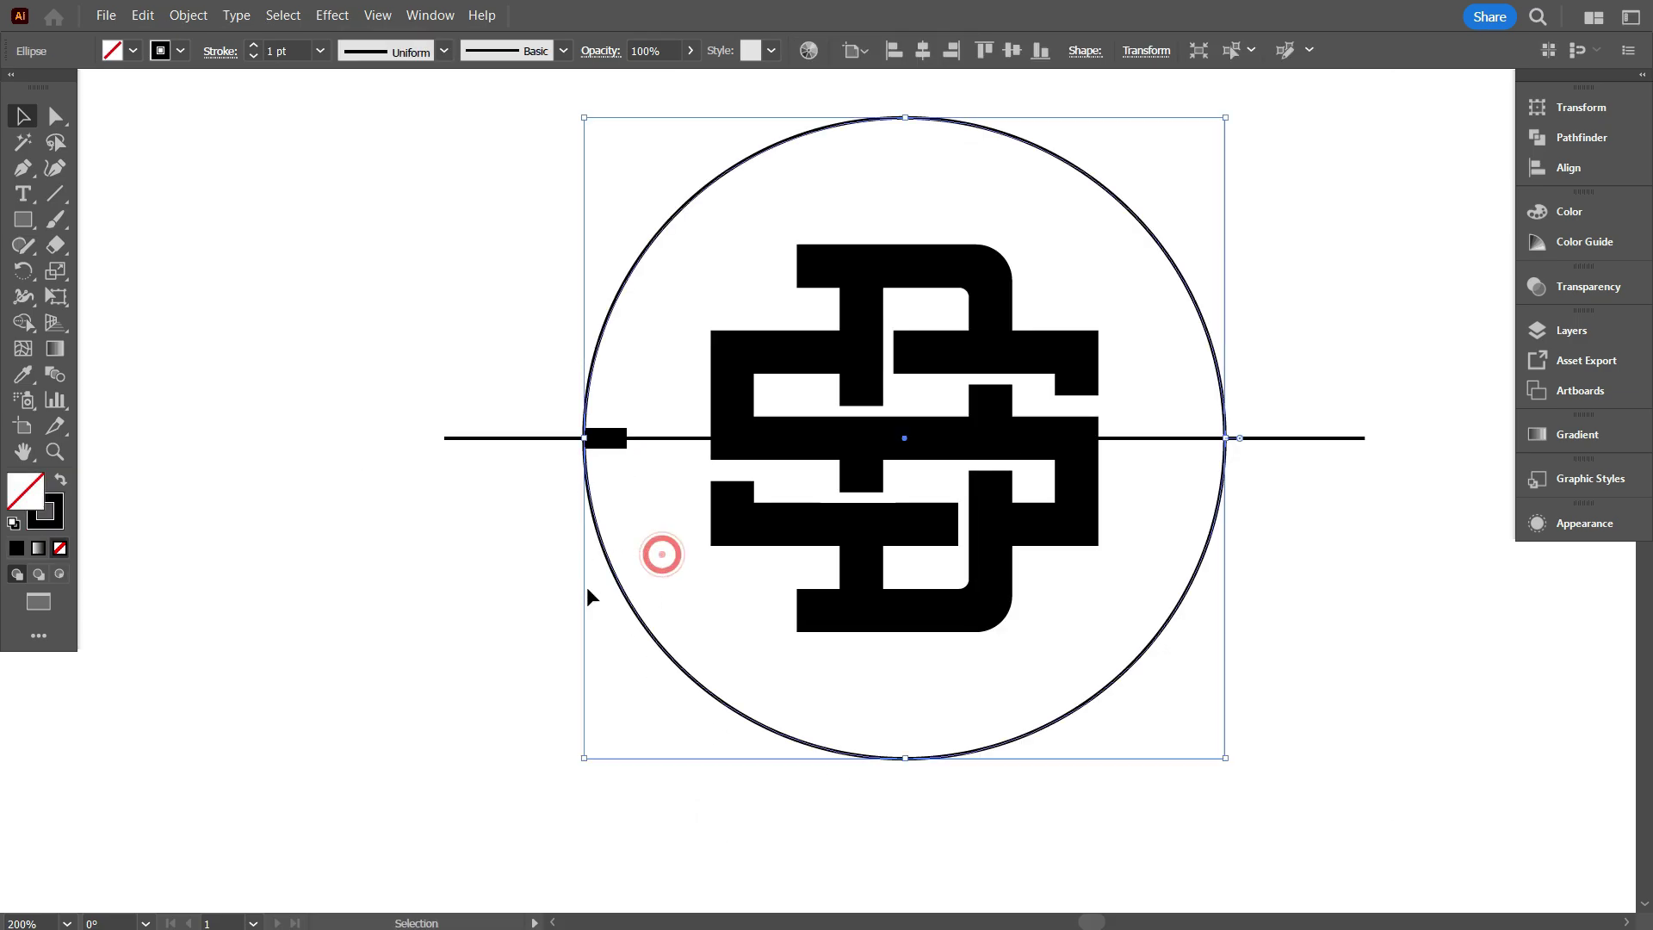
left_click(588, 478)
key("ctrl+c")
key("ctrl+f")
left_click_drag(584, 438, 624, 487)
Step: Delete the small spacer rectangle and the horizontal line
left_click(509, 491)
scroll(609, 475, "down", 1)
left_click(605, 476)
key("Delete")
left_click(526, 422)
Step: Merge the gap between both circles into one black-filled ring with Shape Builder
scroll(726, 579, "down", 1)
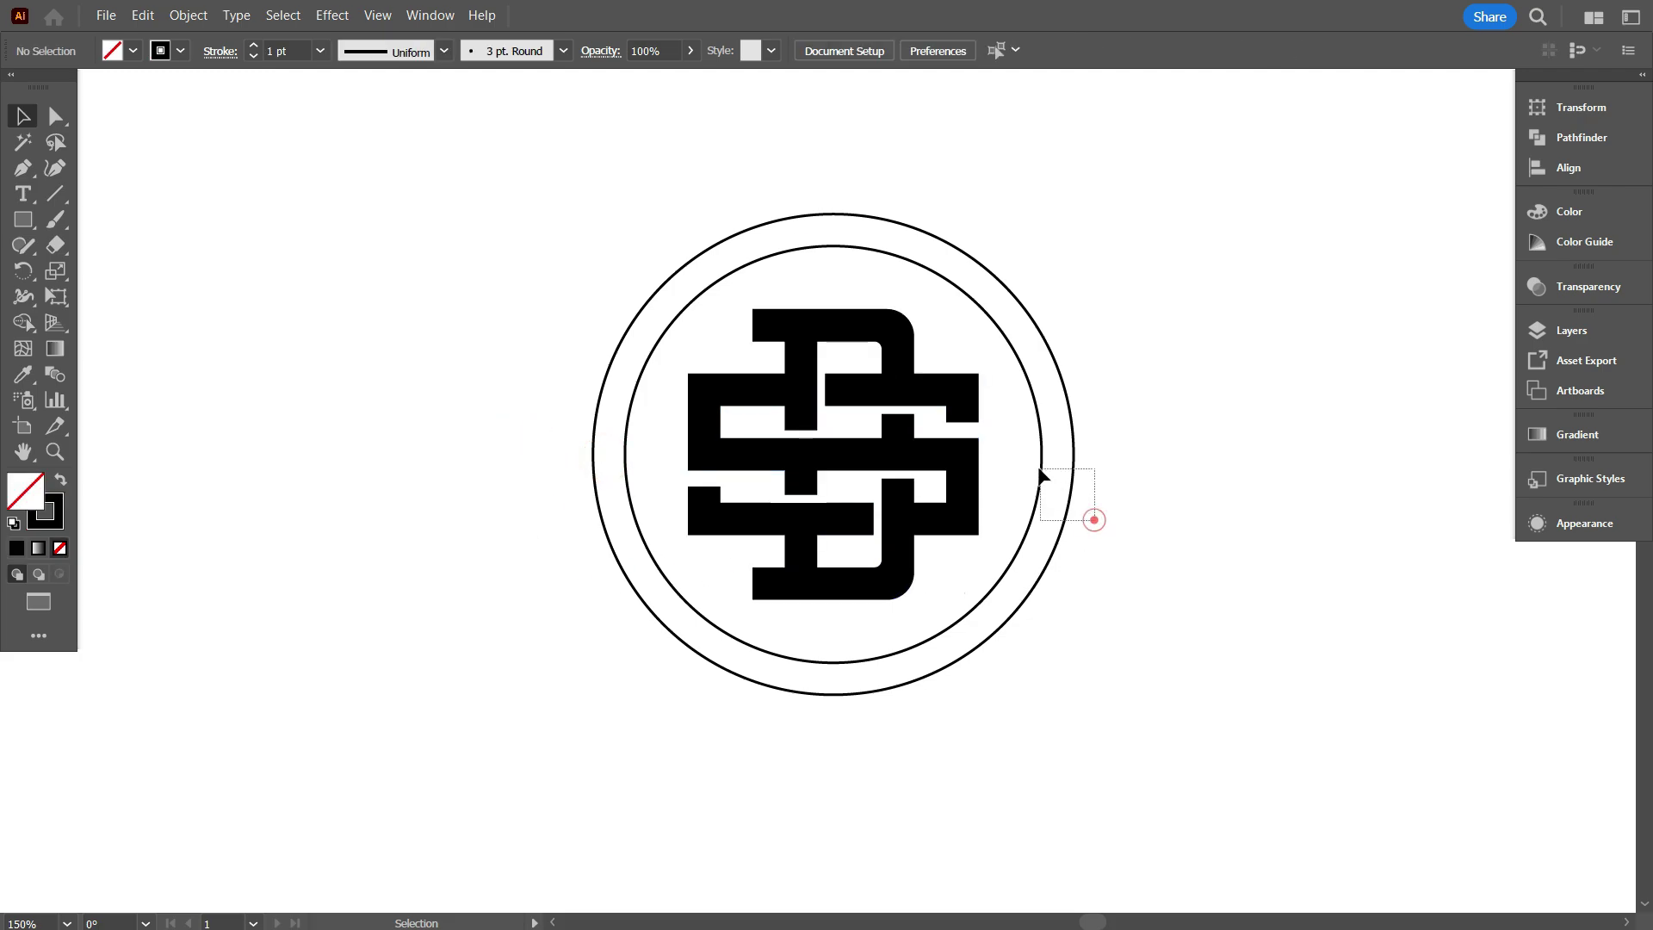
left_click_drag(1040, 472, 1036, 476)
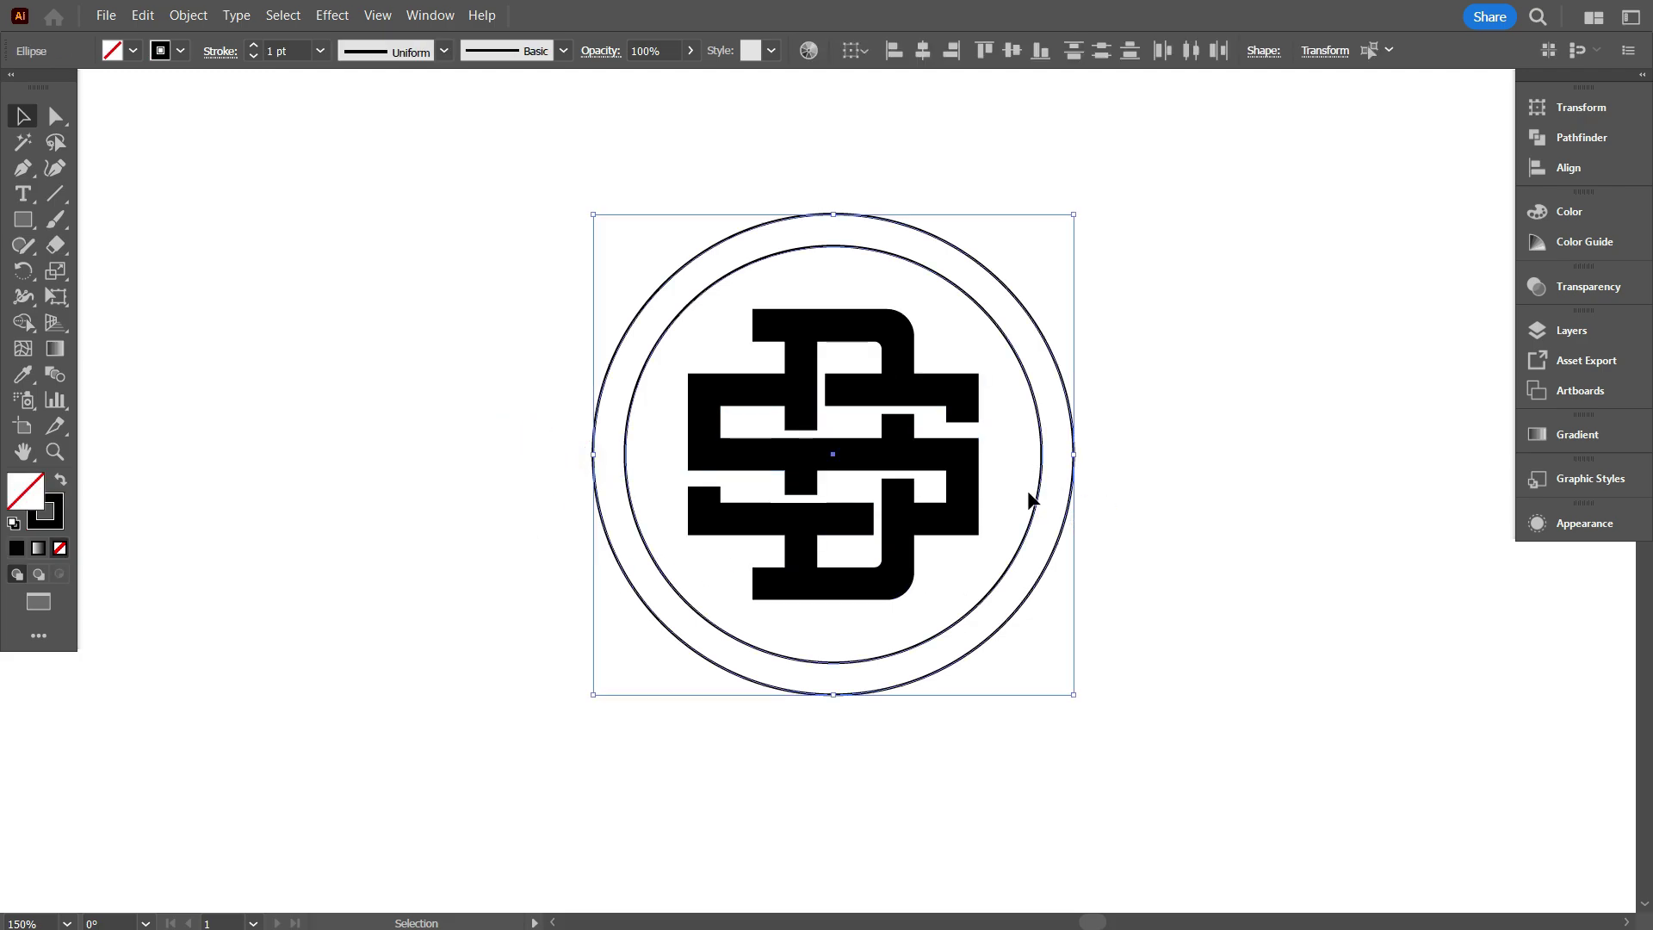
left_click(23, 324)
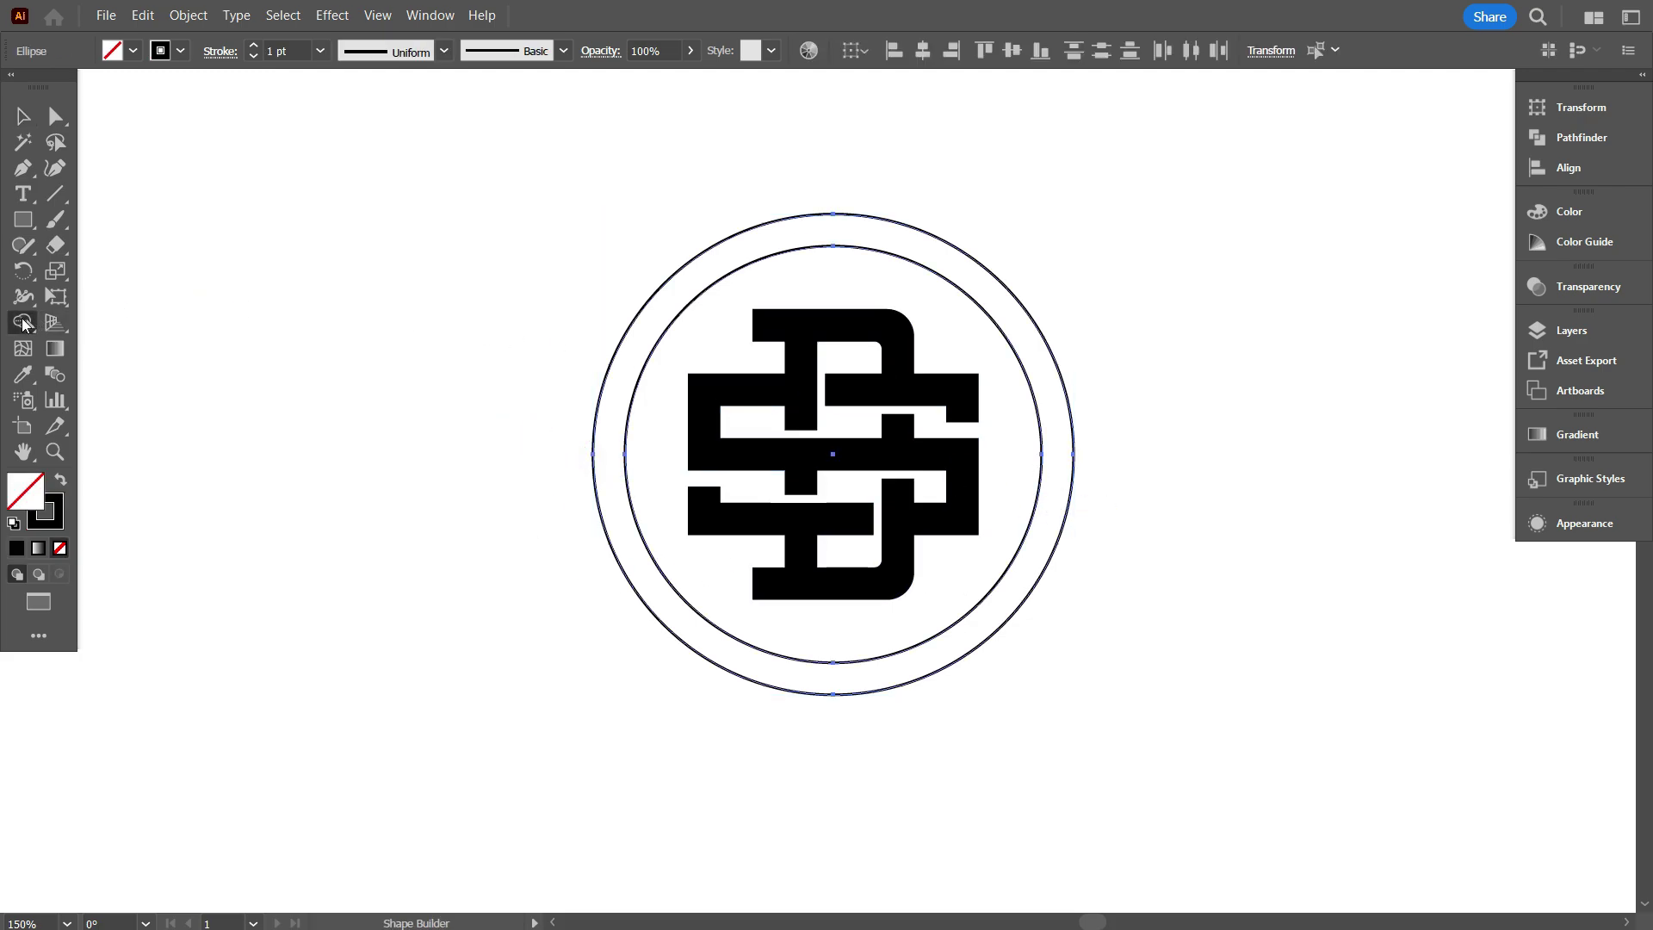
left_click(59, 482)
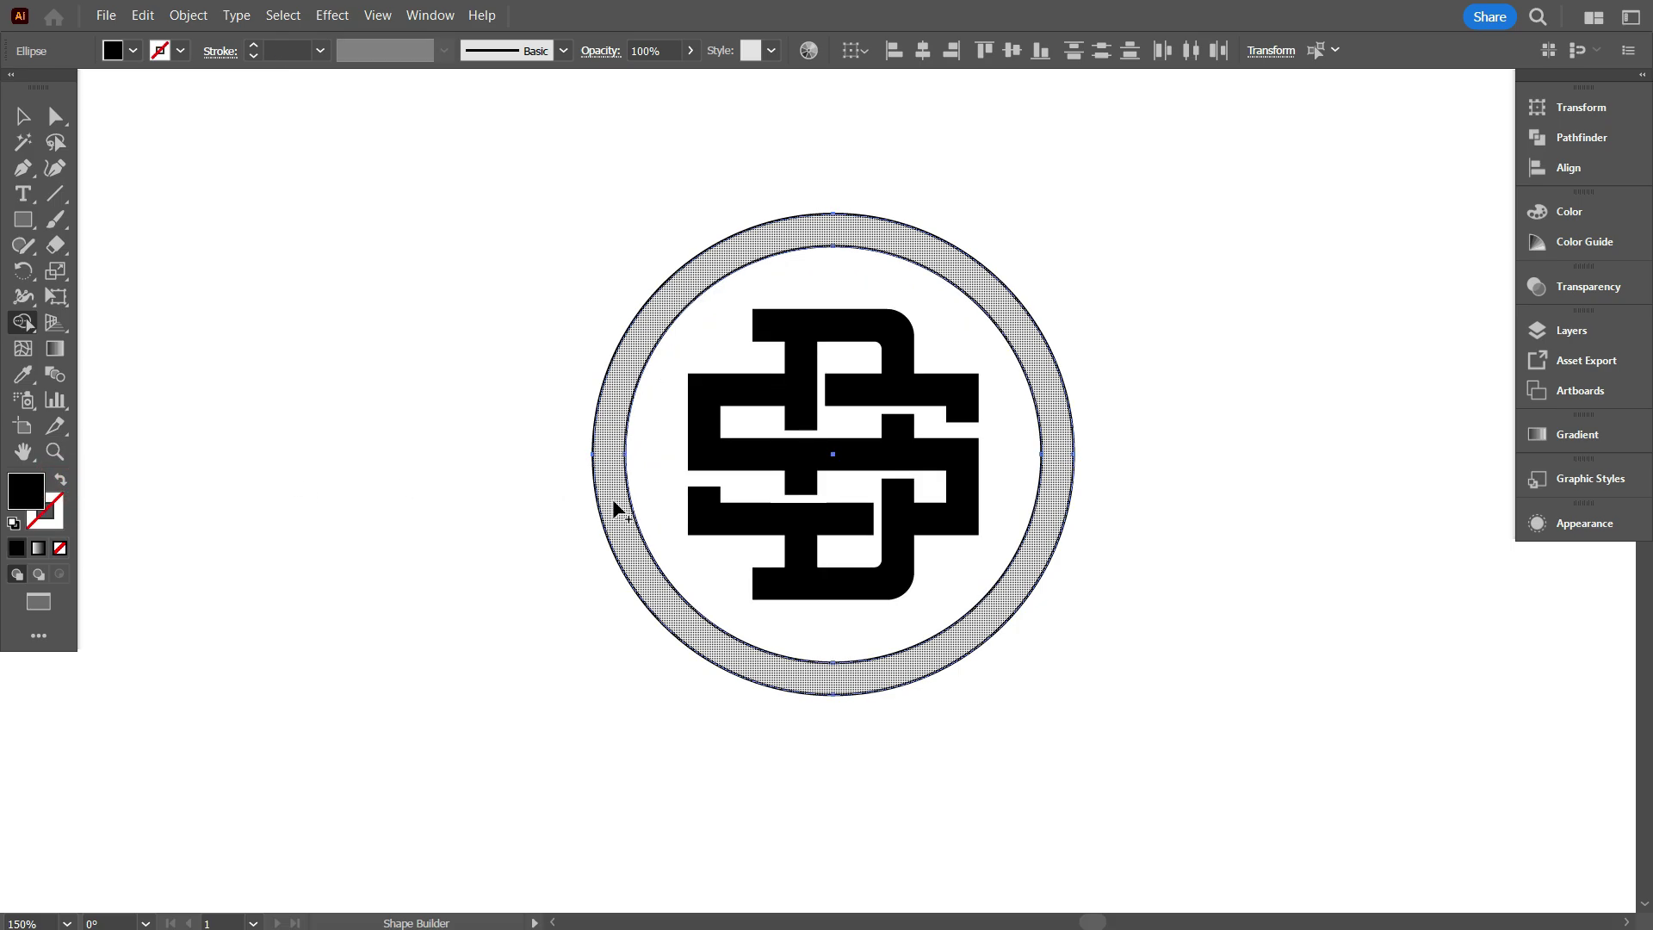
left_click_drag(611, 500, 699, 637)
Step: Set the ring's stroke to None and zoom to view the whole logo
left_click(26, 117)
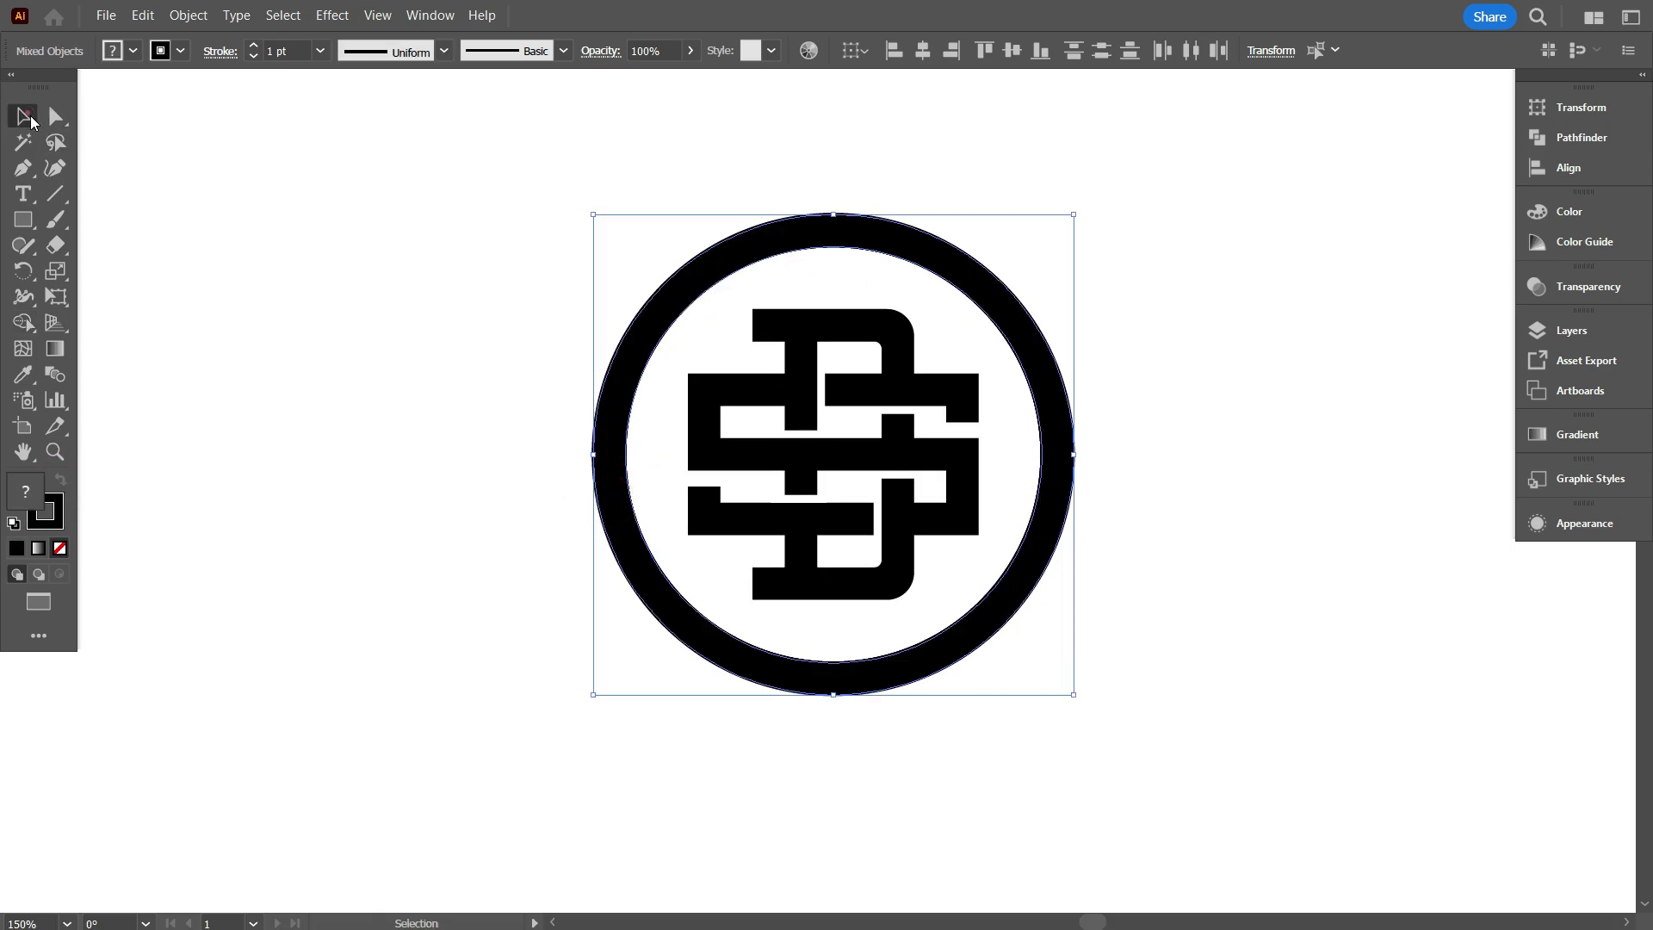
left_click(180, 51)
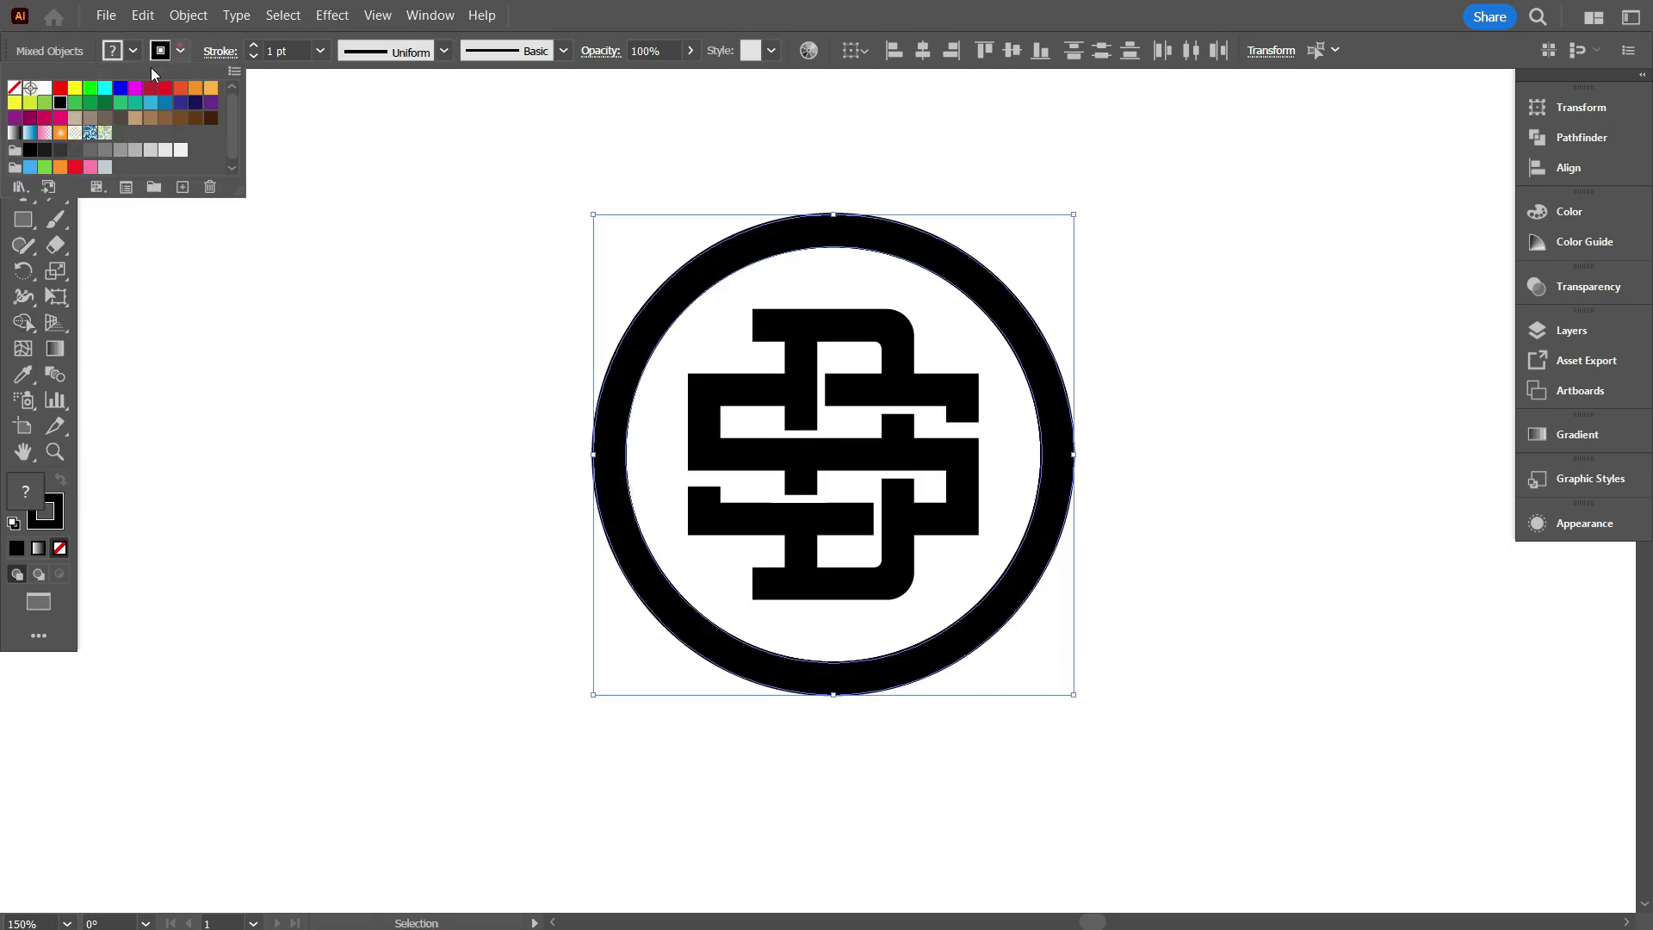
left_click(14, 87)
left_click(340, 336)
key("ctrl+minus")
key("ctrl+minus")
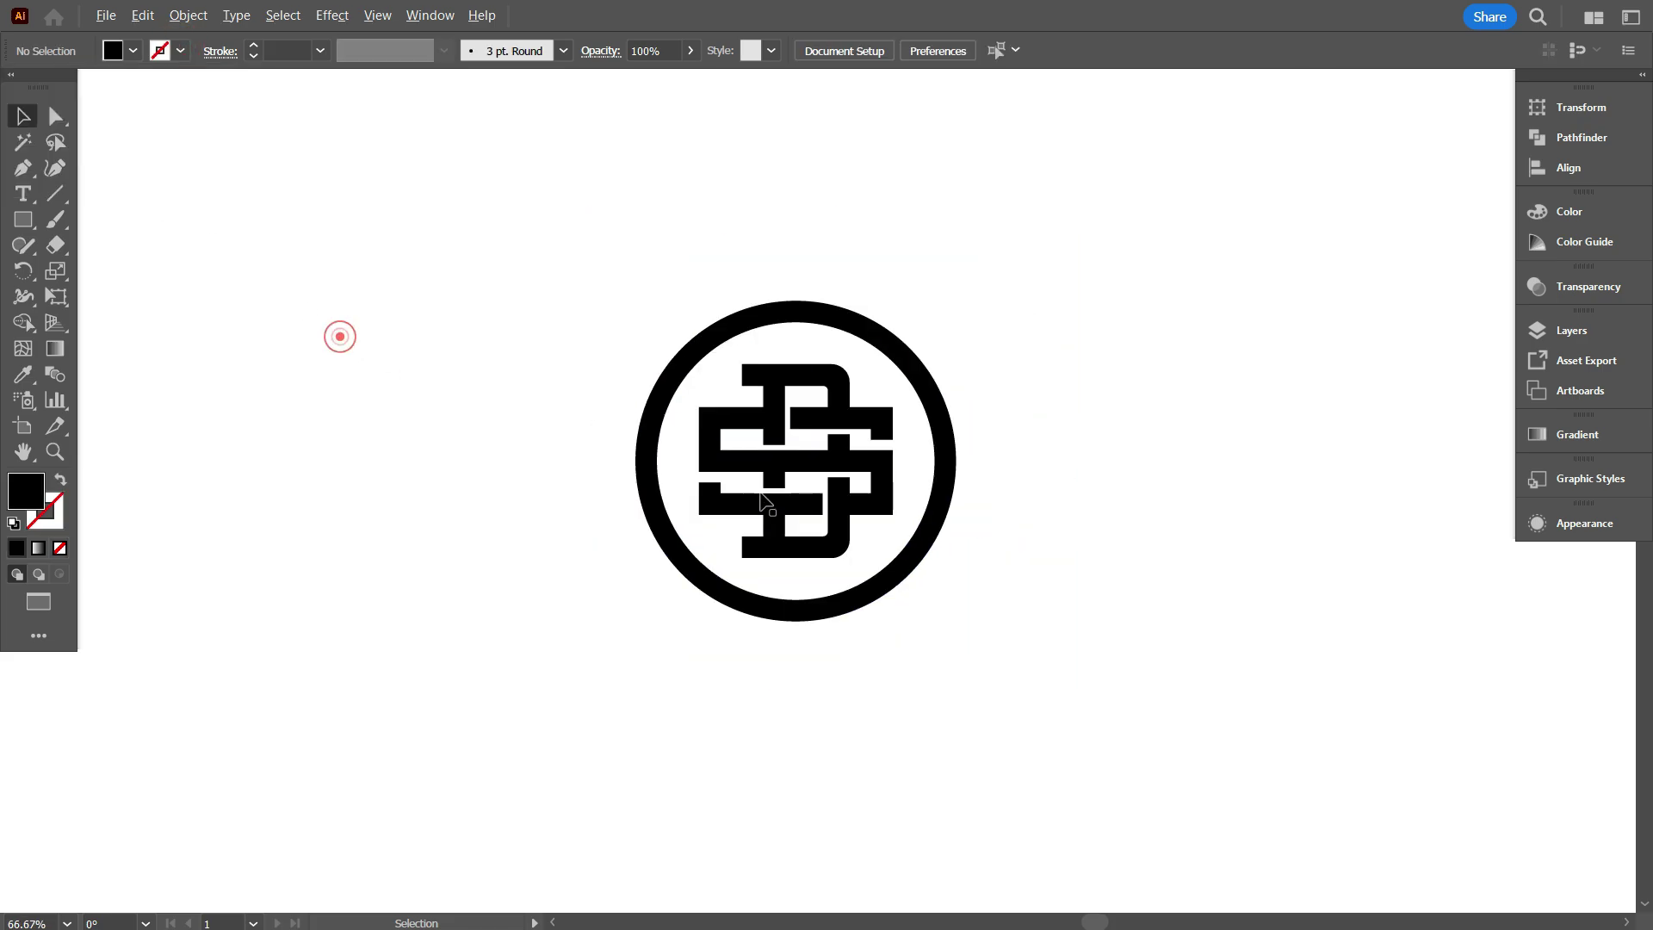
key("ctrl+plus")
scroll(979, 634, "up", 1)
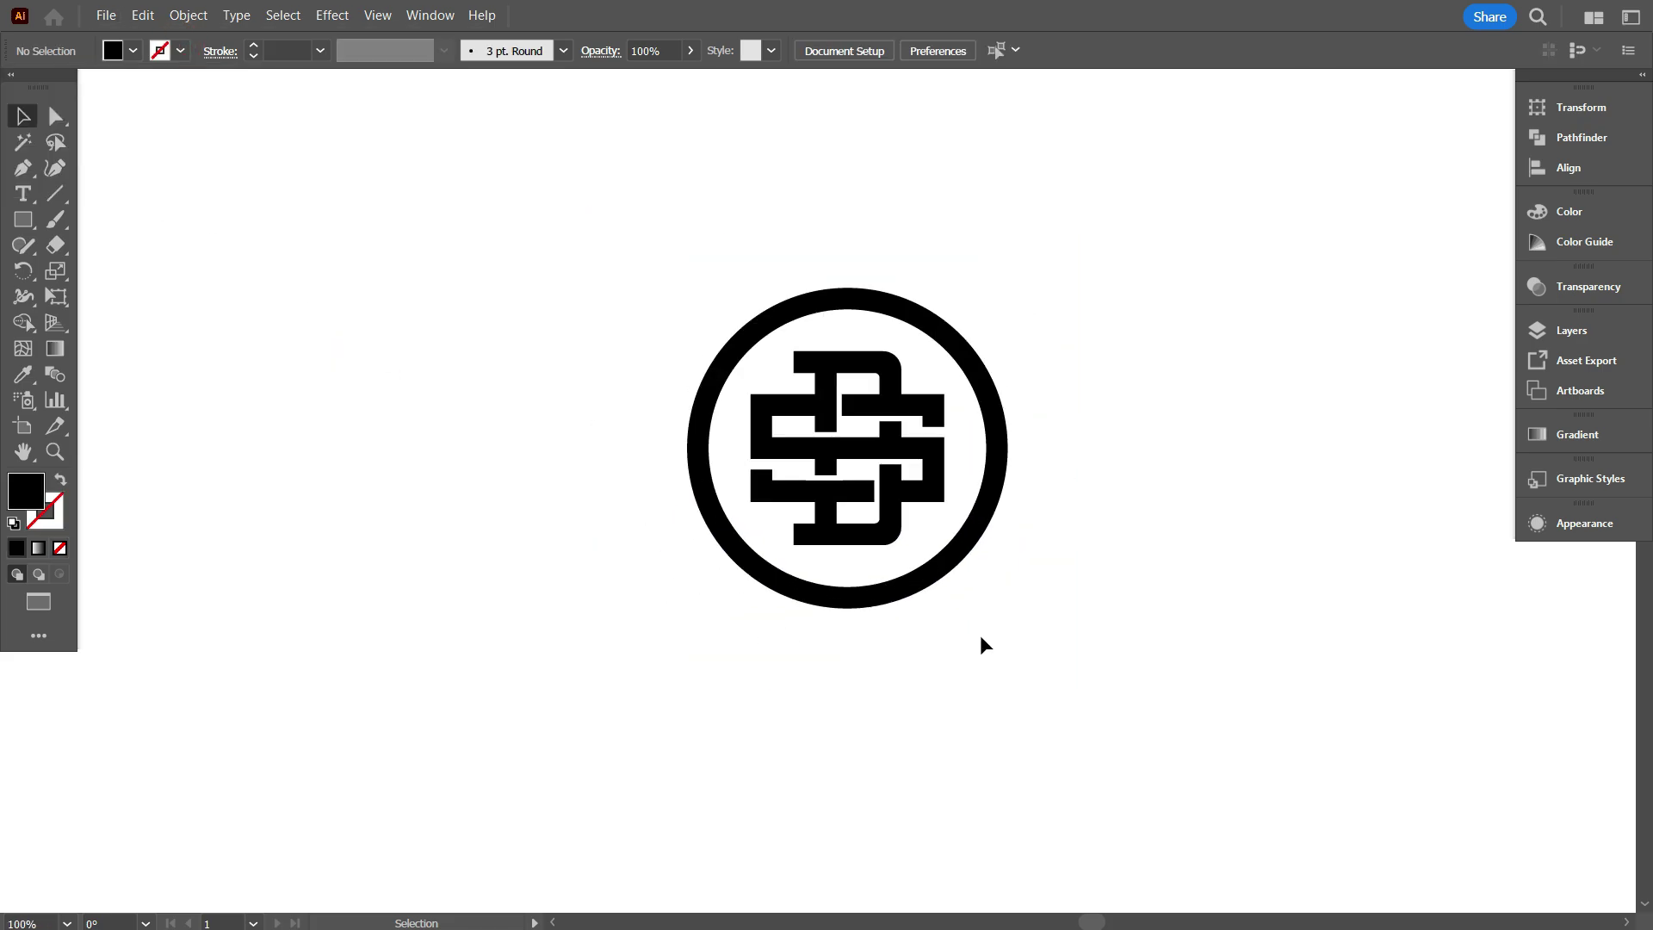
Step: Select the ring and D-S monogram together and align them to a common horizontal centre
scroll(980, 634, "up", 1)
left_click_drag(563, 333, 1180, 683)
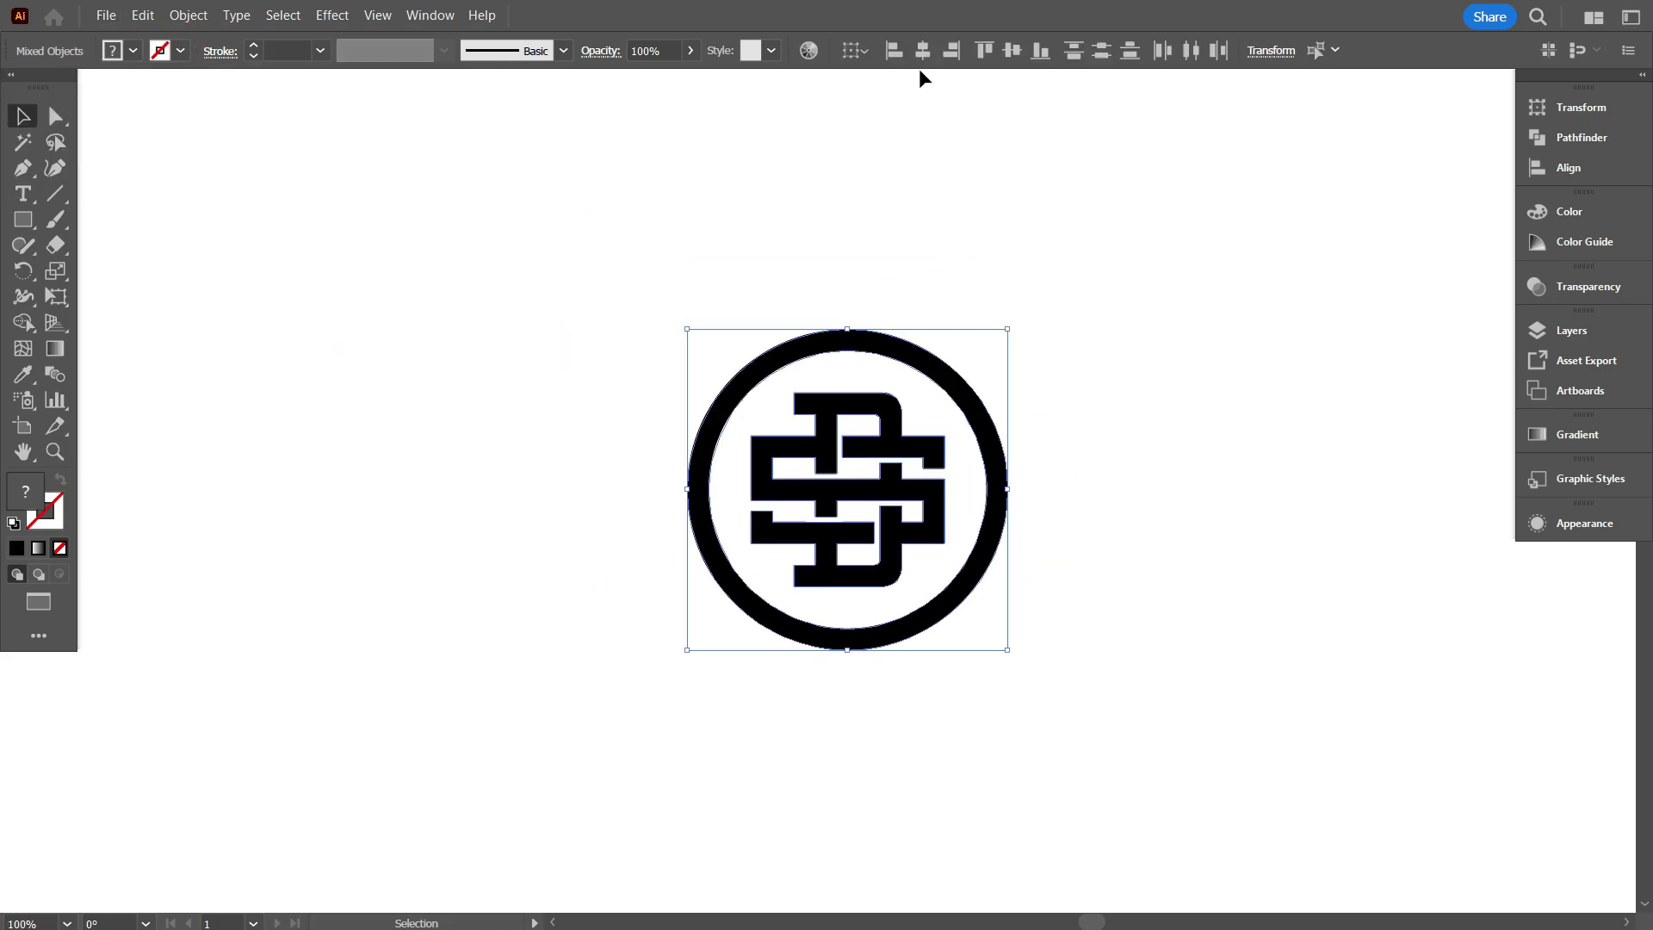
left_click(921, 52)
left_click(1149, 454)
scroll(1058, 465, "up", 1)
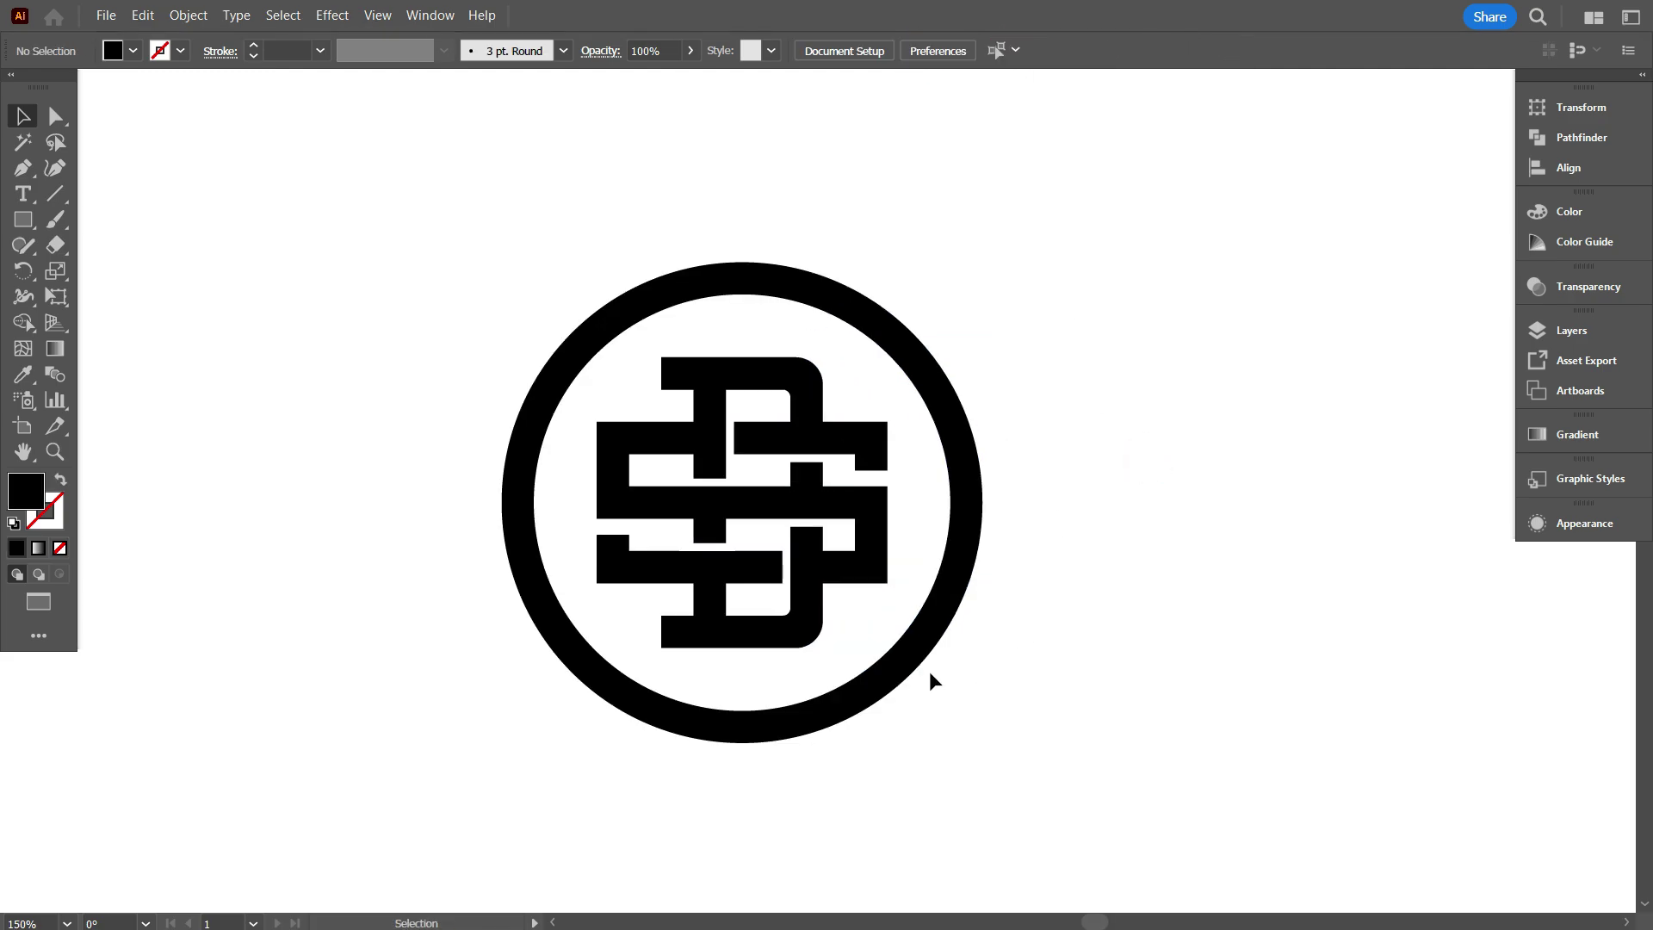
scroll(694, 719, "left", 2)
scroll(584, 684, "down", 1)
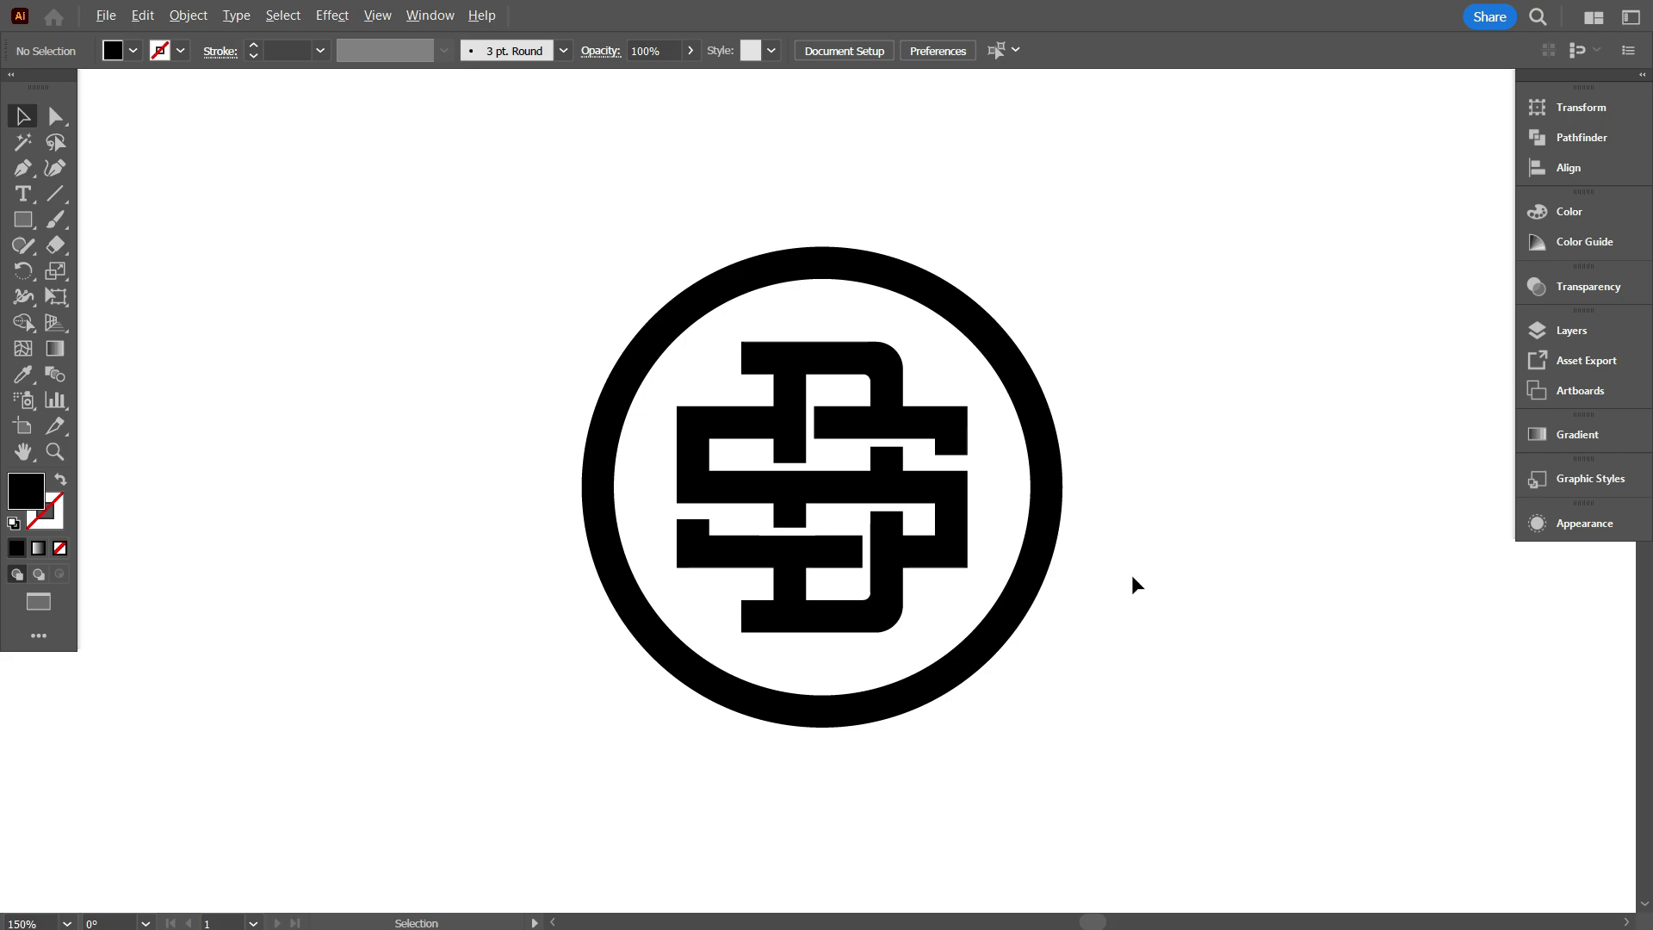
Step: Draw a large black square beside the logo and move the logo onto it
scroll(1128, 603, "down", 1)
left_click_drag(1125, 615, 702, 582)
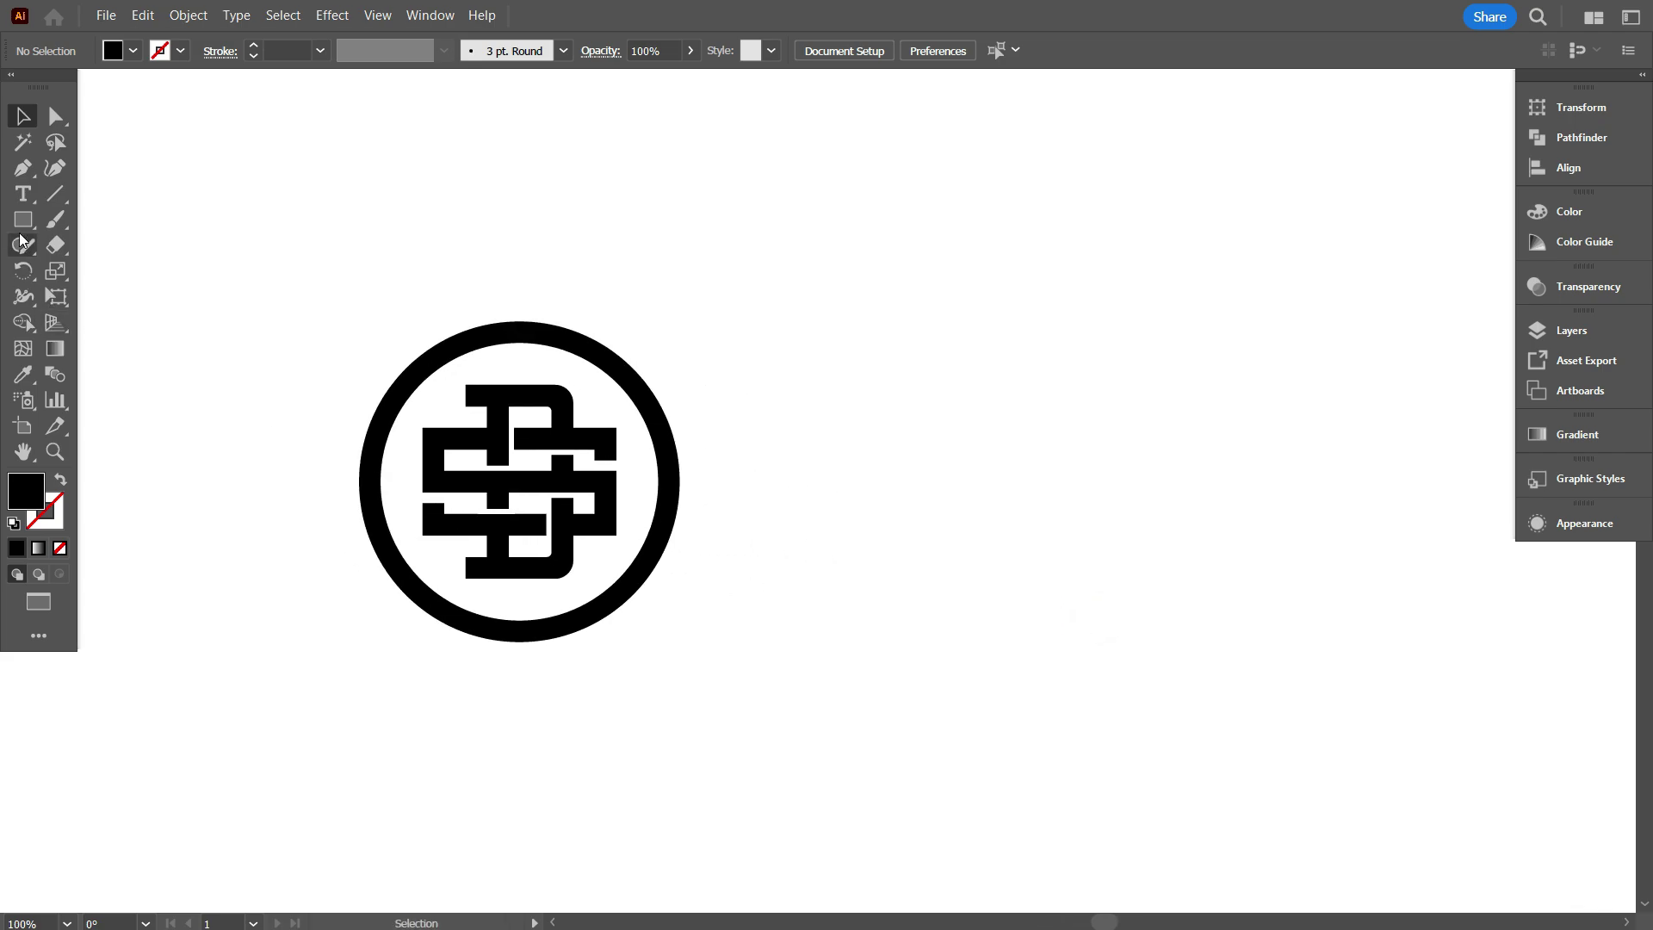
left_click(23, 221)
left_click_drag(810, 224, 1240, 734)
left_click(26, 116)
left_click_drag(501, 452, 1044, 457)
Step: Bring the logo in front of the square and make its fill white
right_click(1042, 458)
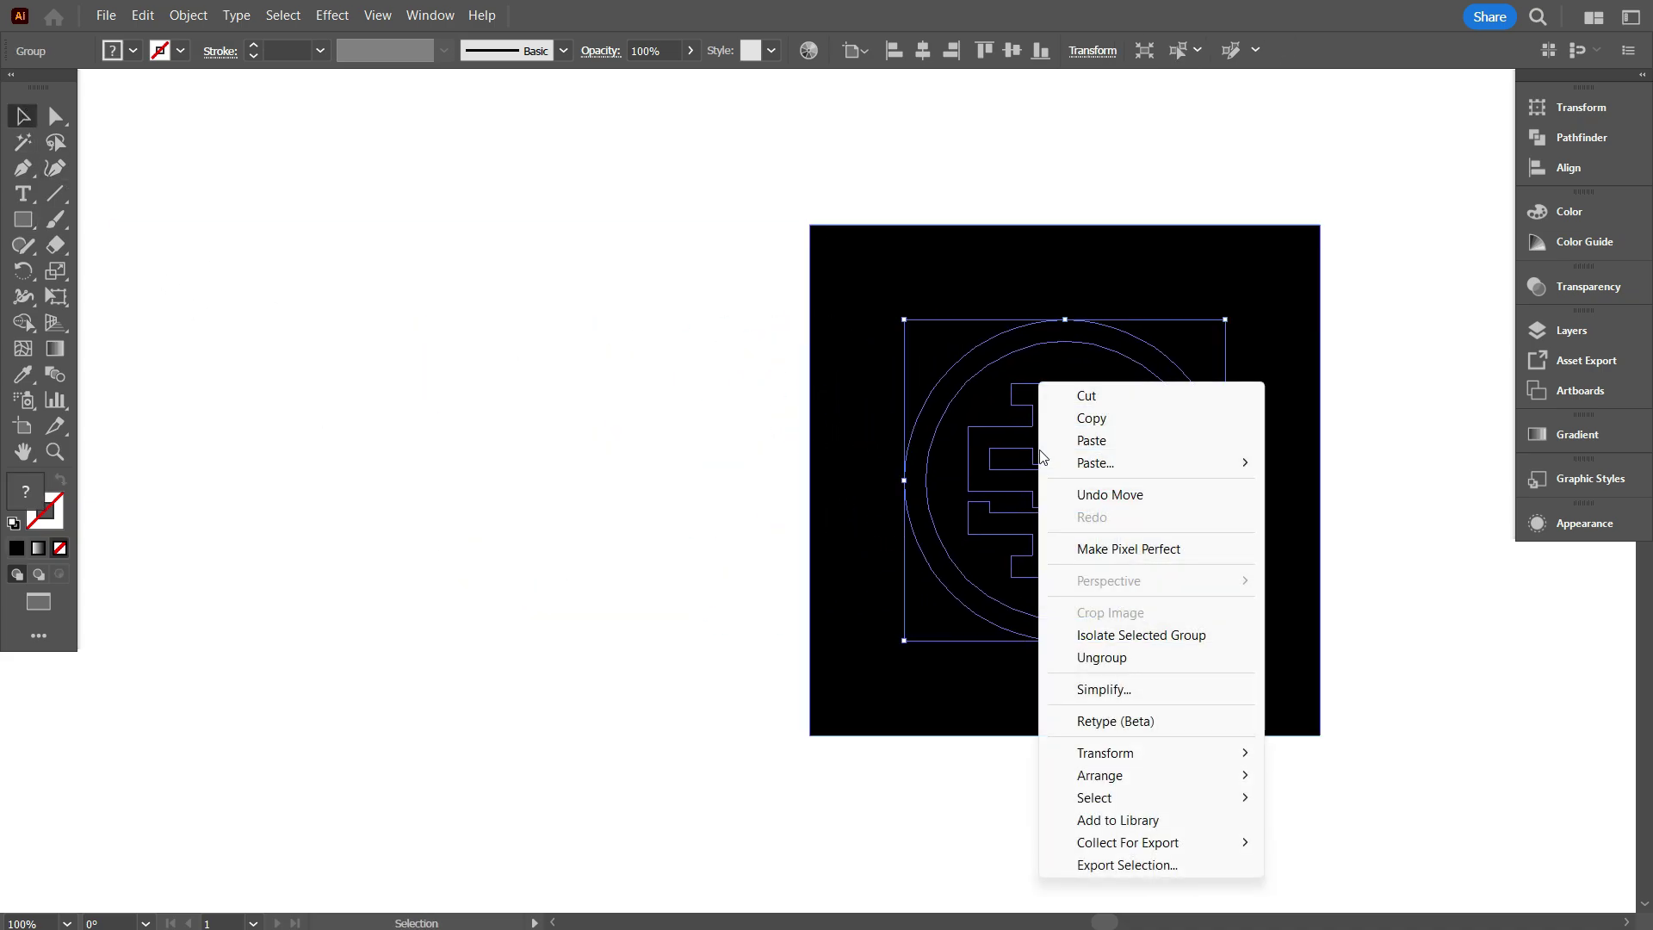
mouse_move(1223, 775)
left_click(1335, 776)
left_click(23, 374)
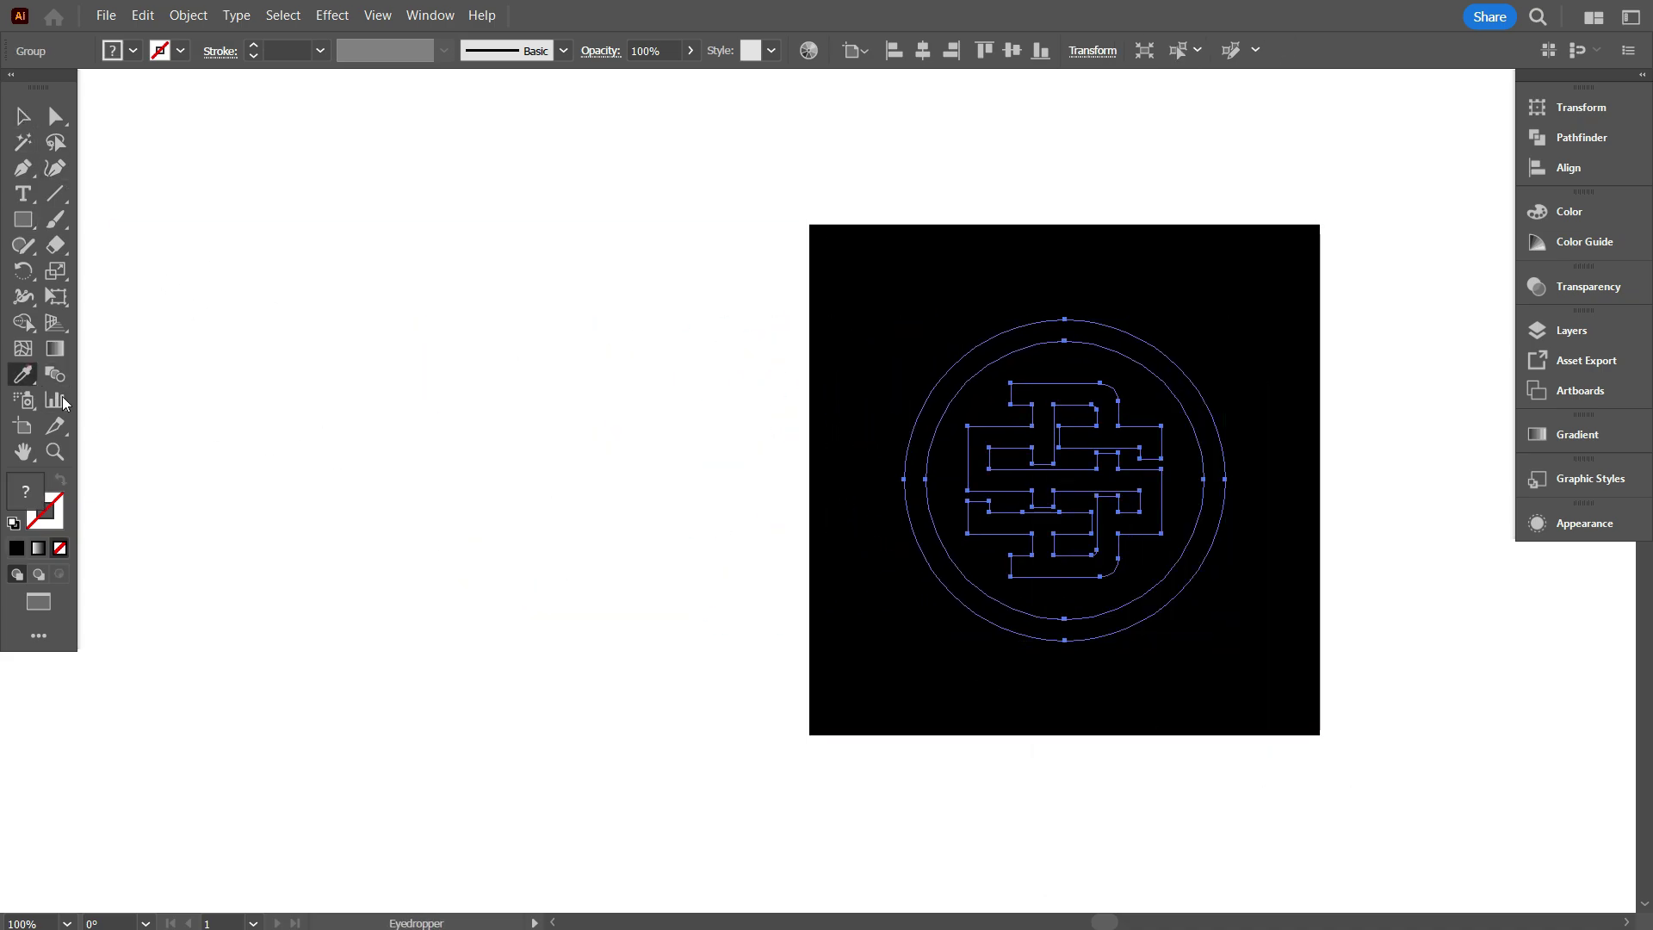
left_click(285, 460)
left_click(25, 118)
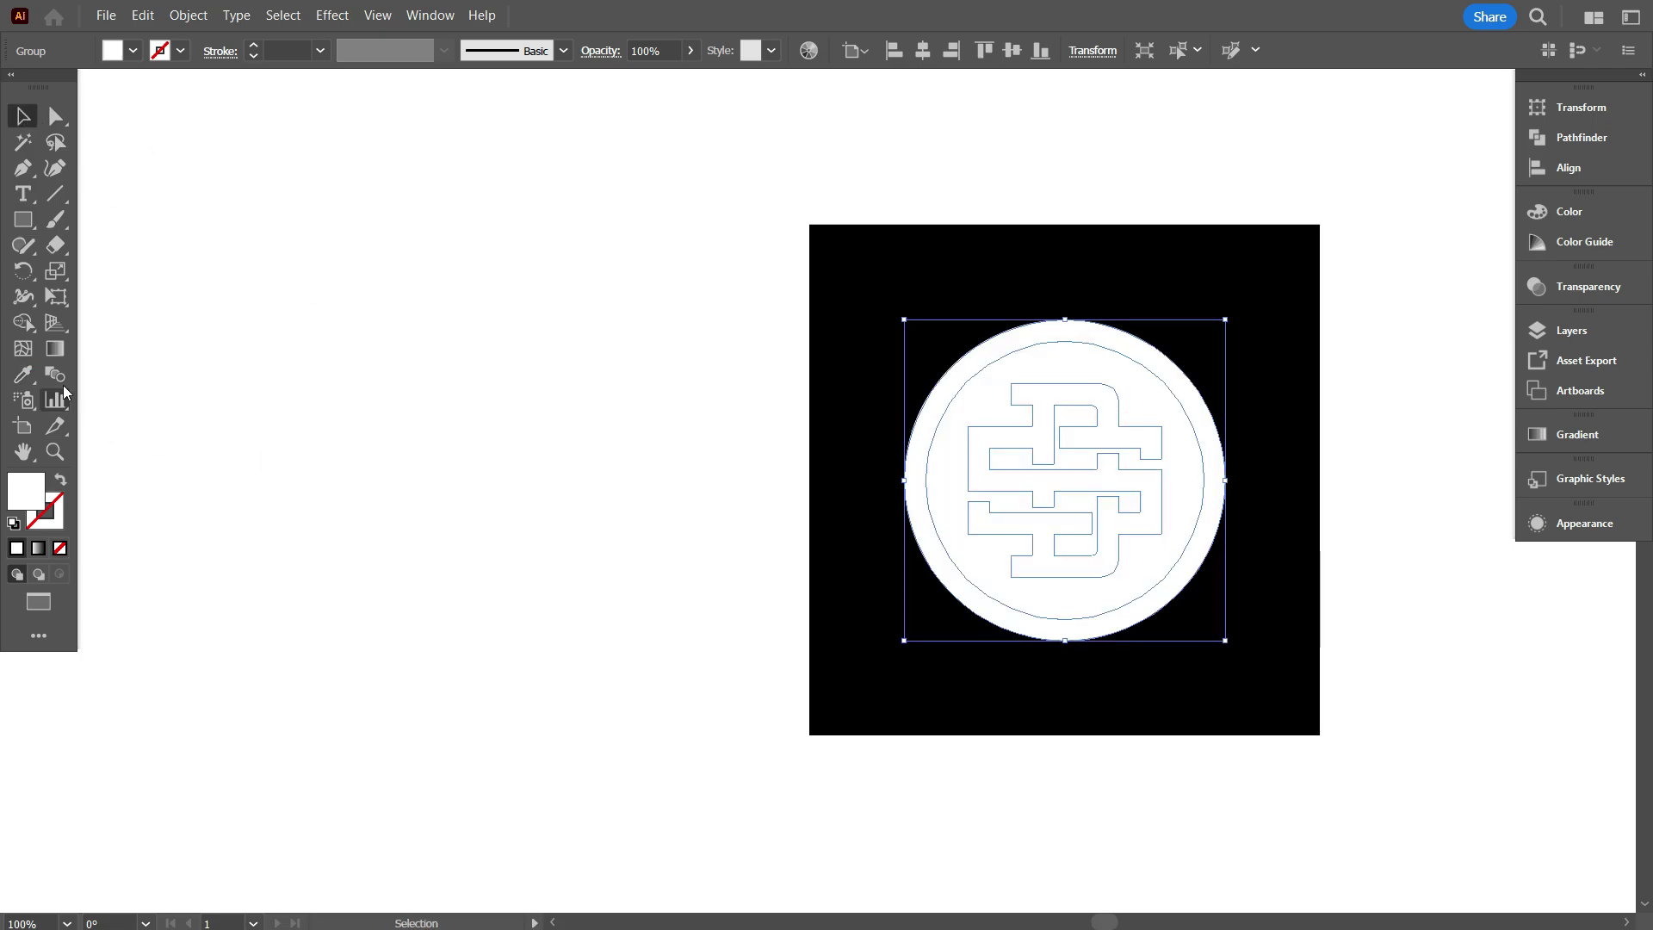
Step: Remove the white area between the ring and letters with Shape Builder
left_click(22, 324)
left_click(956, 521, "alt")
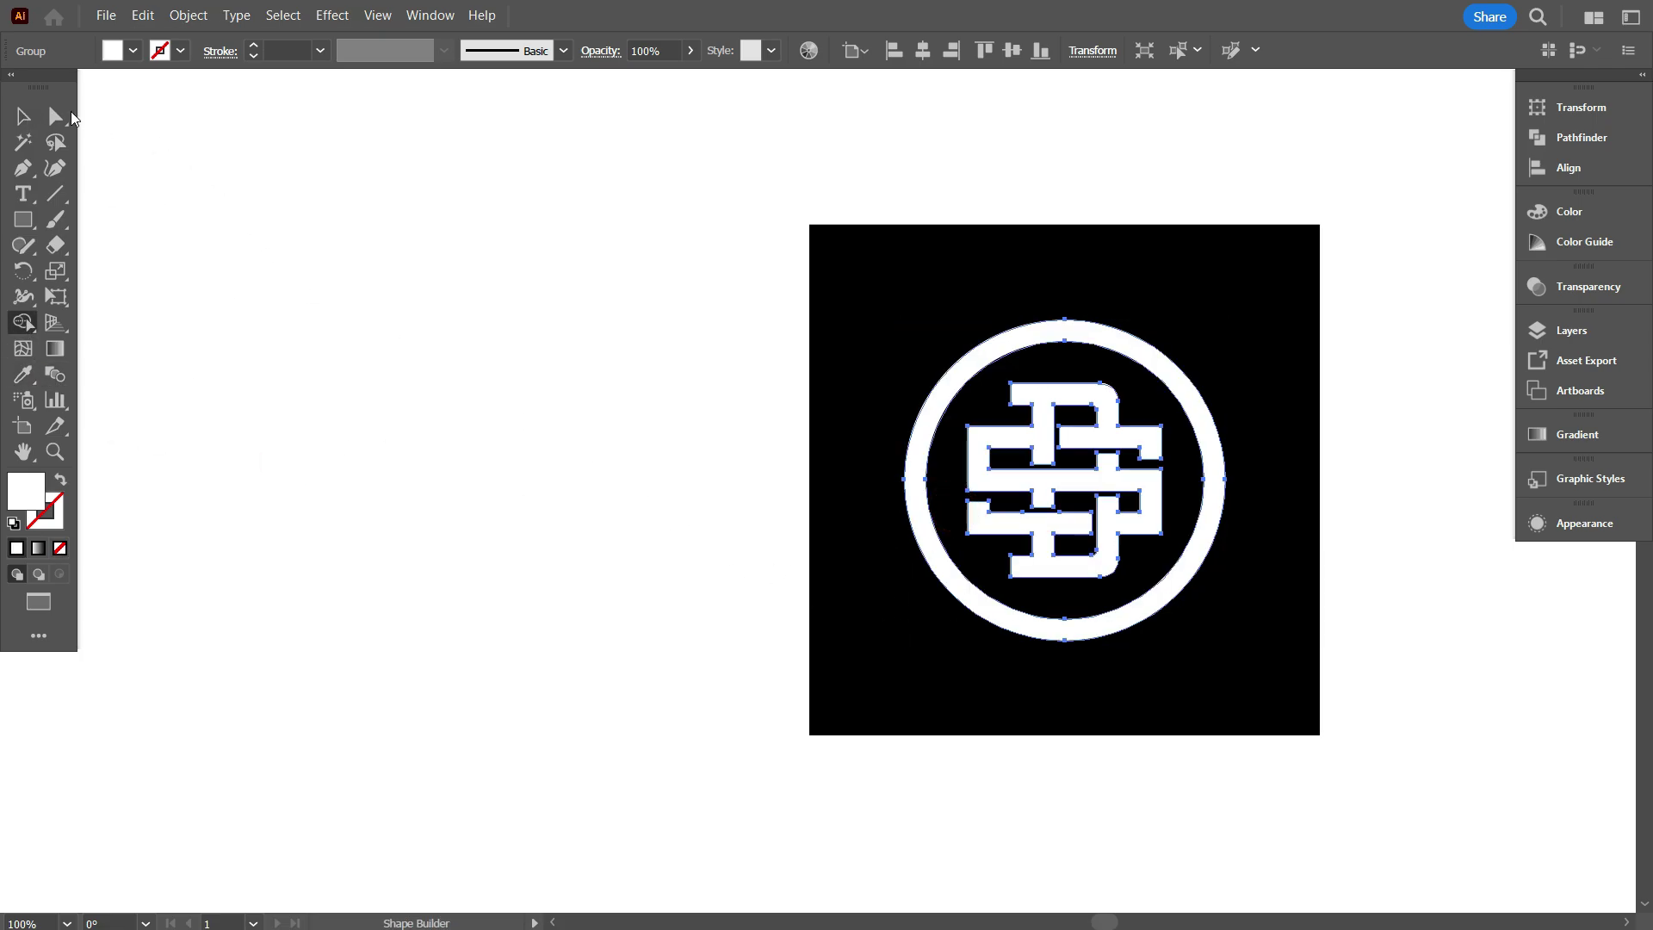
left_click(23, 116)
left_click(147, 310)
key("space")
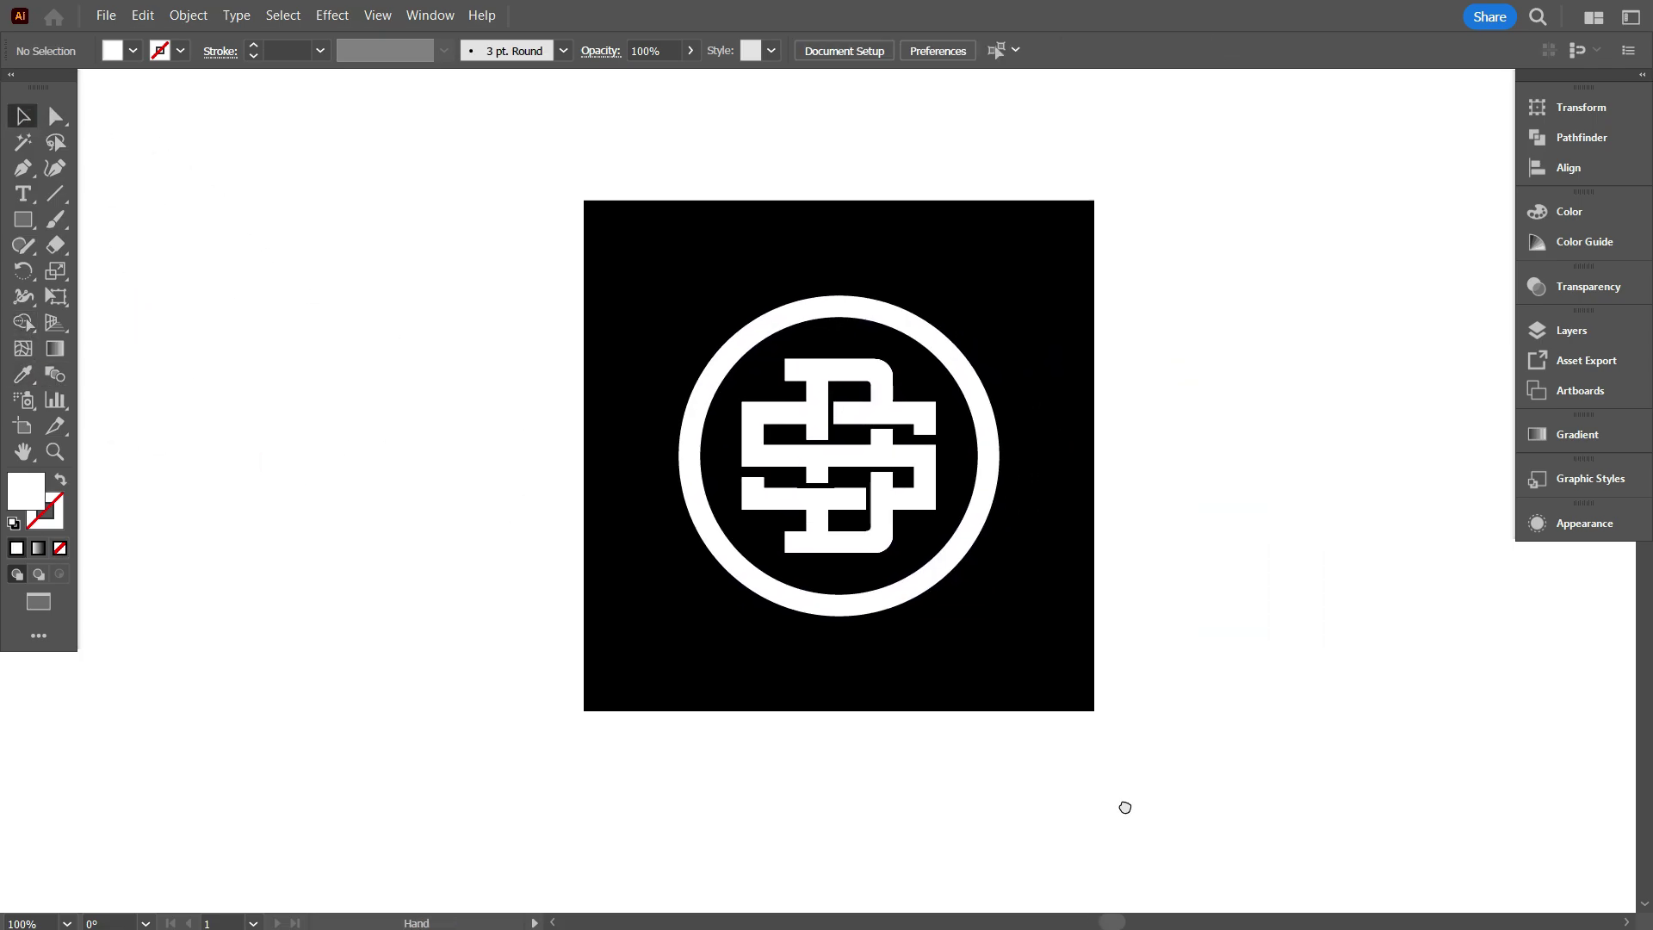